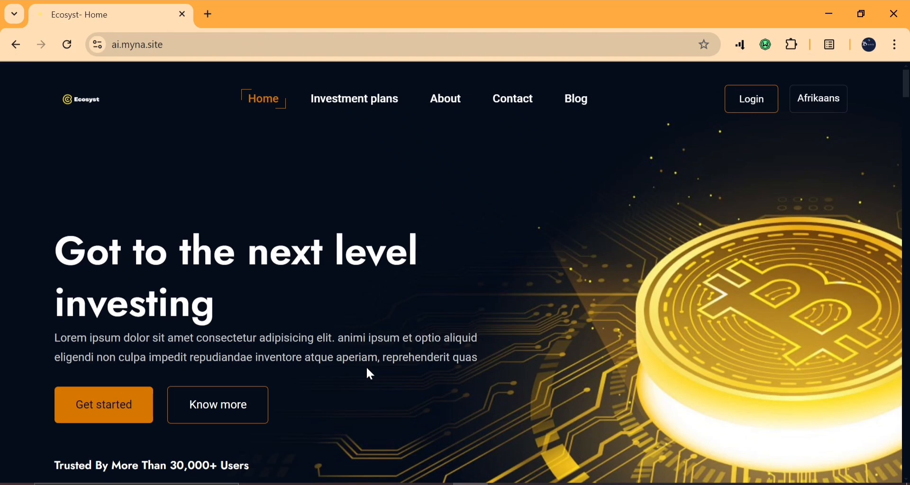
Browse the ai.myna.site home page, then open the Investment Plan page
{"action": "scroll", "coordinate": [368, 370], "scroll_direction": "down", "scroll_amount": 10}
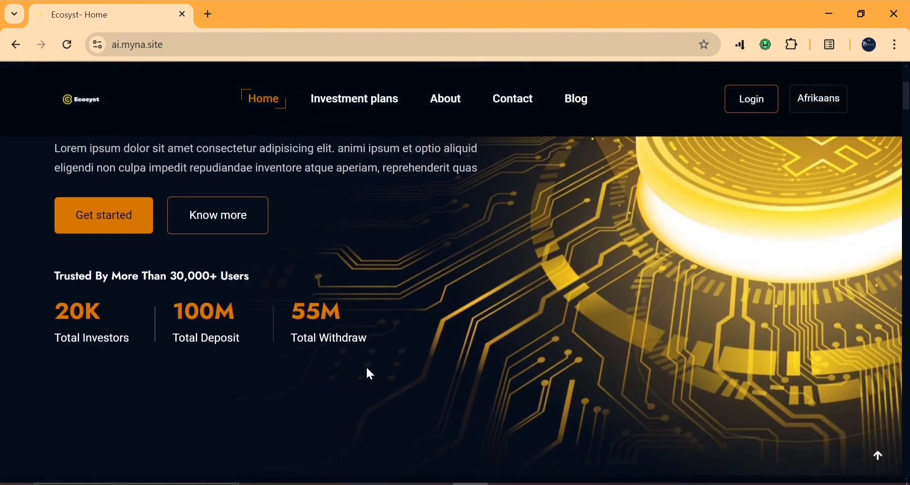
{"action": "scroll", "coordinate": [367, 368], "scroll_direction": "down", "scroll_amount": 10}
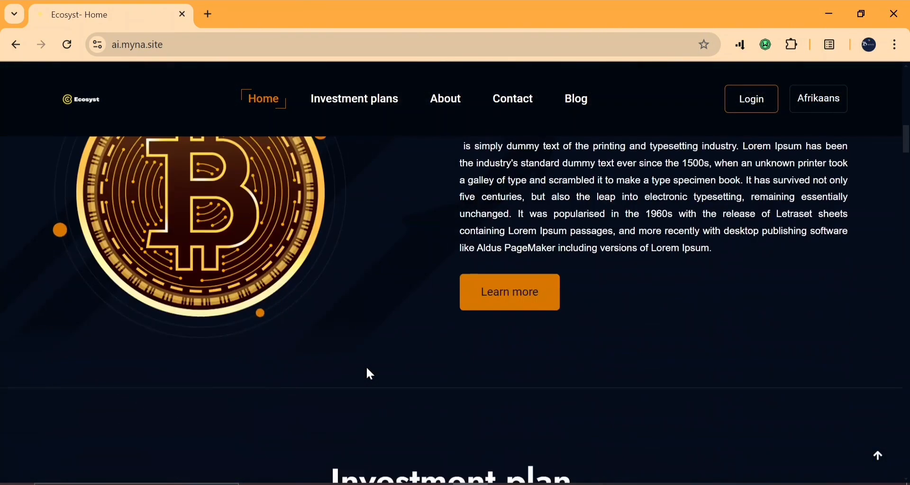
{"action": "scroll", "coordinate": [370, 374], "scroll_direction": "down", "scroll_amount": 10}
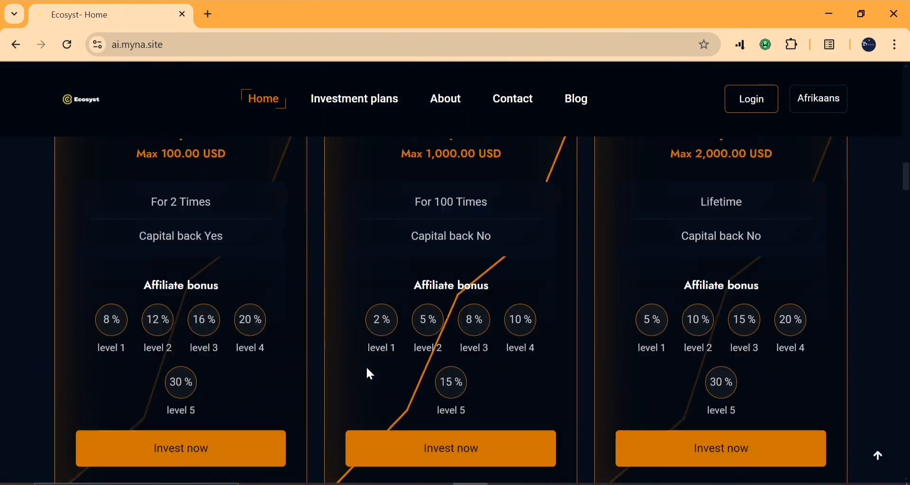
{"action": "scroll", "coordinate": [367, 368], "scroll_direction": "up", "scroll_amount": 10}
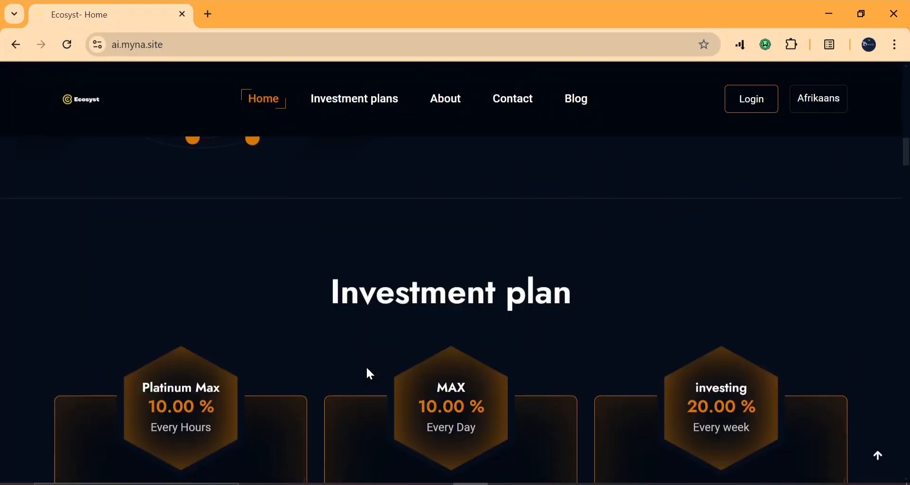
{"action": "scroll", "coordinate": [280, 372], "scroll_direction": "down", "scroll_amount": 4}
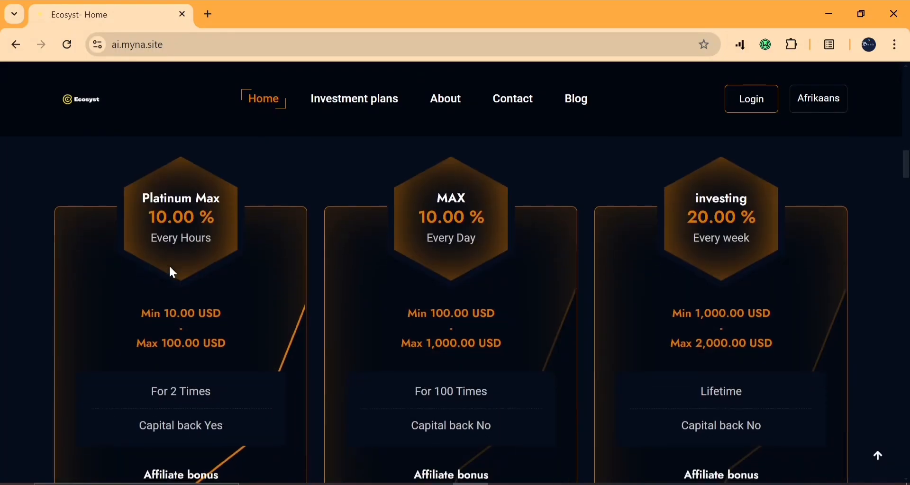
{"action": "scroll", "coordinate": [196, 305], "scroll_direction": "down", "scroll_amount": 7}
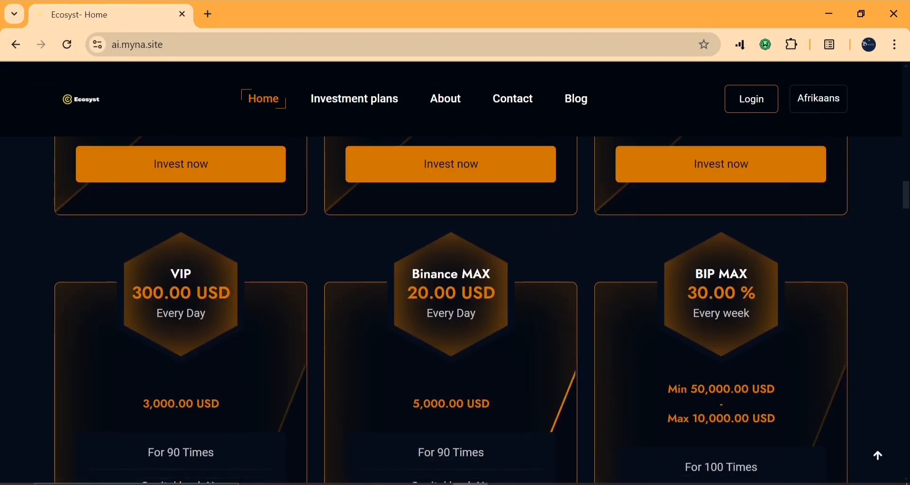
{"action": "scroll", "coordinate": [463, 326], "scroll_direction": "down", "scroll_amount": 1}
{"action": "scroll", "coordinate": [462, 324], "scroll_direction": "down", "scroll_amount": 10}
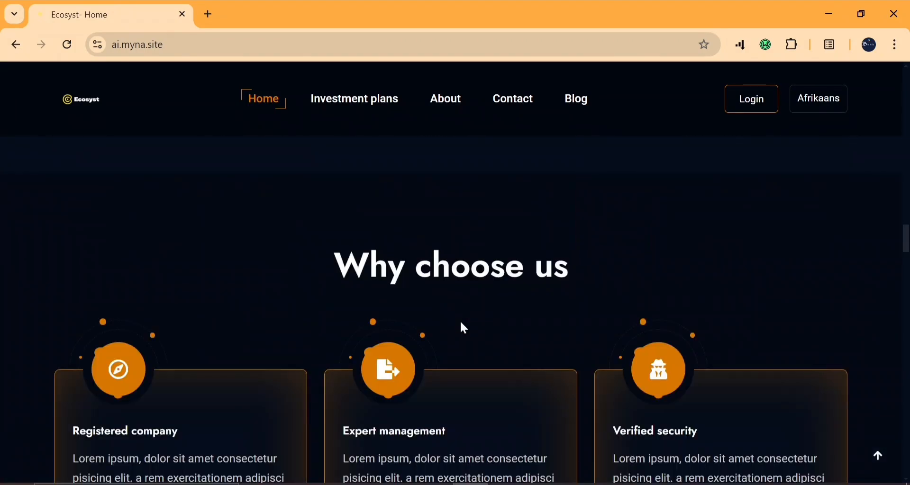
{"action": "scroll", "coordinate": [481, 302], "scroll_direction": "down", "scroll_amount": 2}
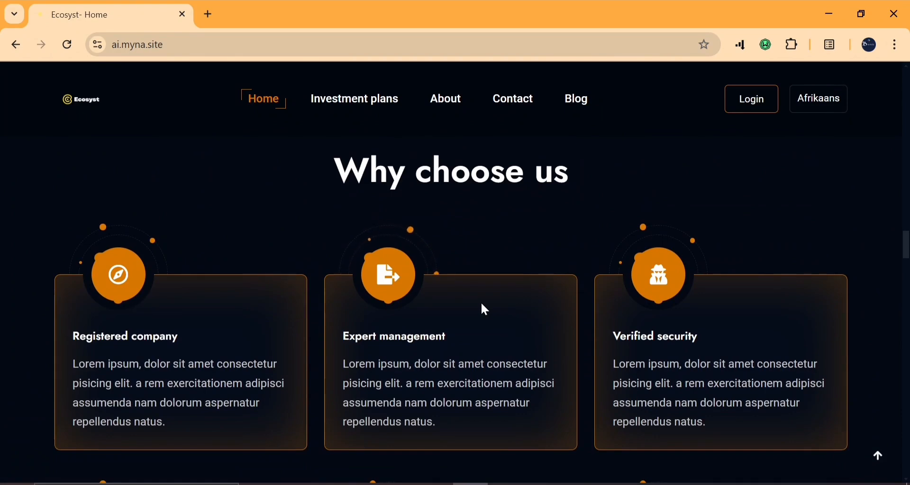
{"action": "scroll", "coordinate": [275, 398], "scroll_direction": "down", "scroll_amount": 6}
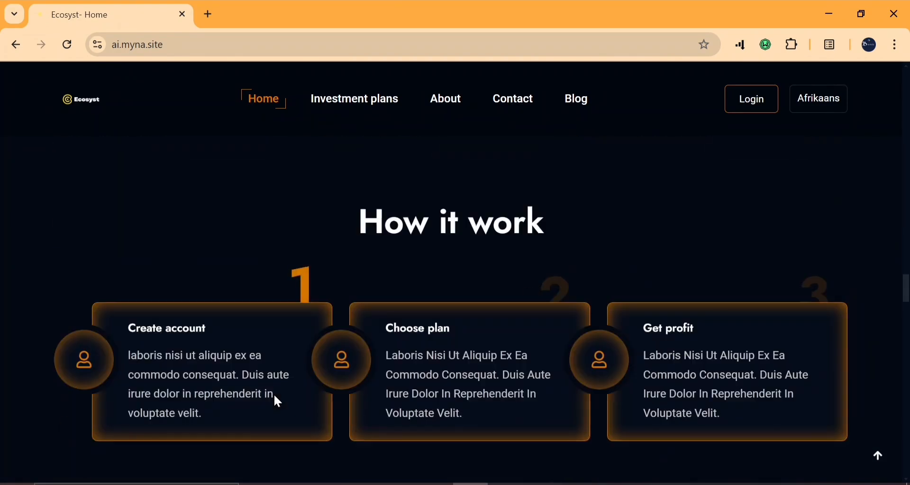
{"action": "scroll", "coordinate": [275, 397], "scroll_direction": "down", "scroll_amount": 6}
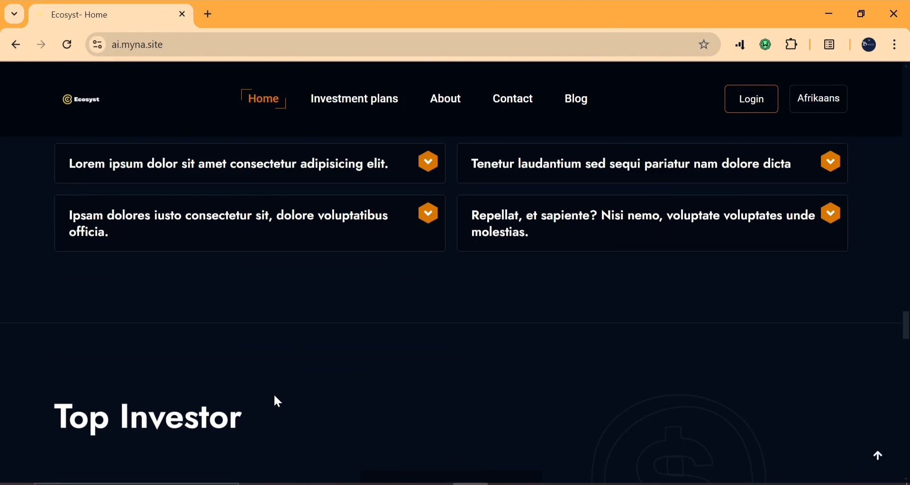
{"action": "scroll", "coordinate": [274, 395], "scroll_direction": "down", "scroll_amount": 8}
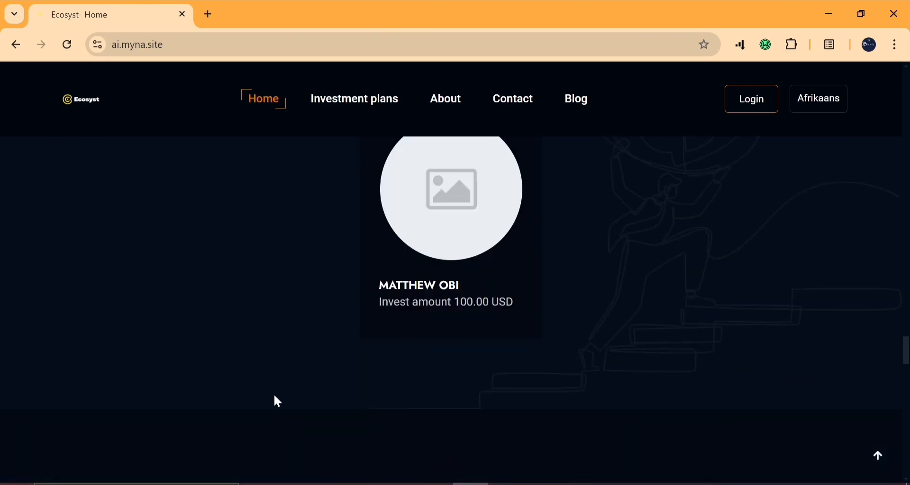
{"action": "scroll", "coordinate": [275, 395], "scroll_direction": "up", "scroll_amount": 6}
{"action": "scroll", "coordinate": [166, 368], "scroll_direction": "down", "scroll_amount": 4}
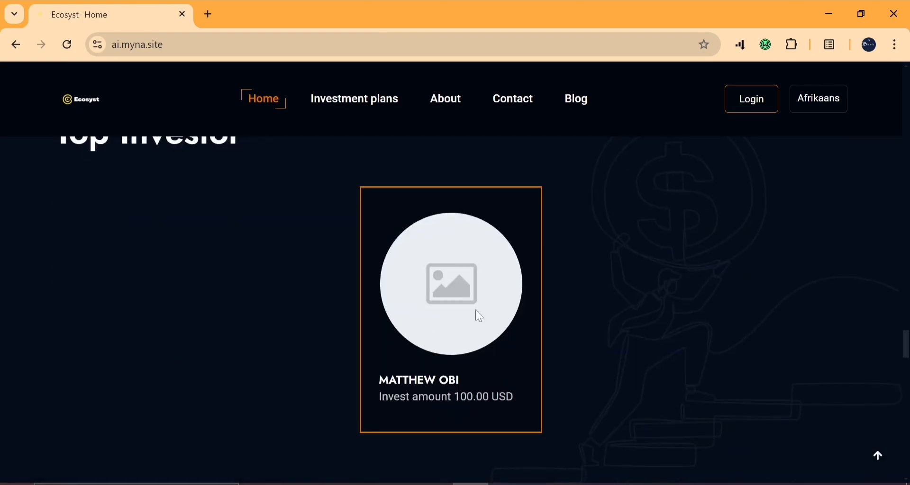
{"action": "scroll", "coordinate": [445, 342], "scroll_direction": "down", "scroll_amount": 8}
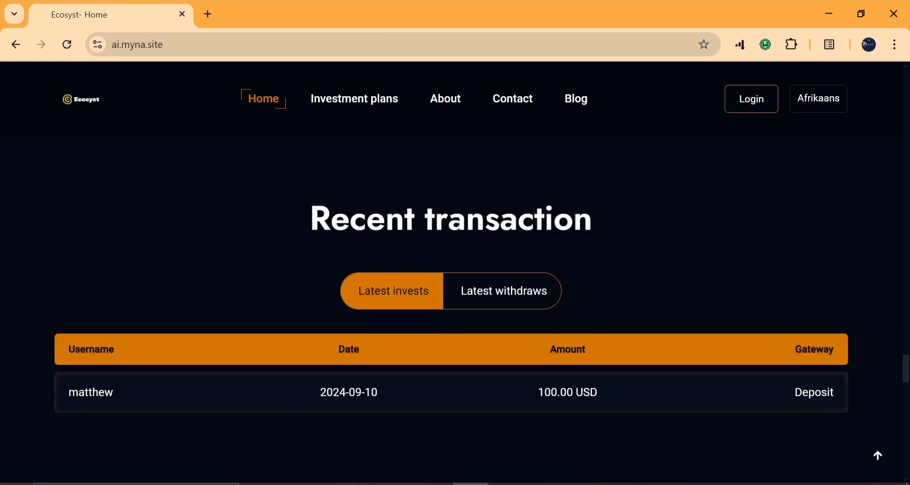
{"action": "scroll", "coordinate": [376, 252], "scroll_direction": "down", "scroll_amount": 4}
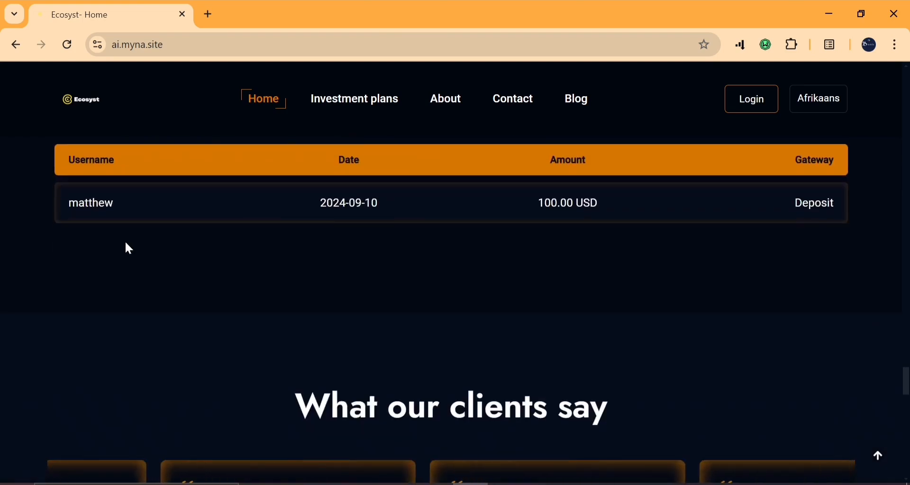
{"action": "scroll", "coordinate": [442, 246], "scroll_direction": "down", "scroll_amount": 5}
{"action": "scroll", "coordinate": [442, 247], "scroll_direction": "up", "scroll_amount": 3}
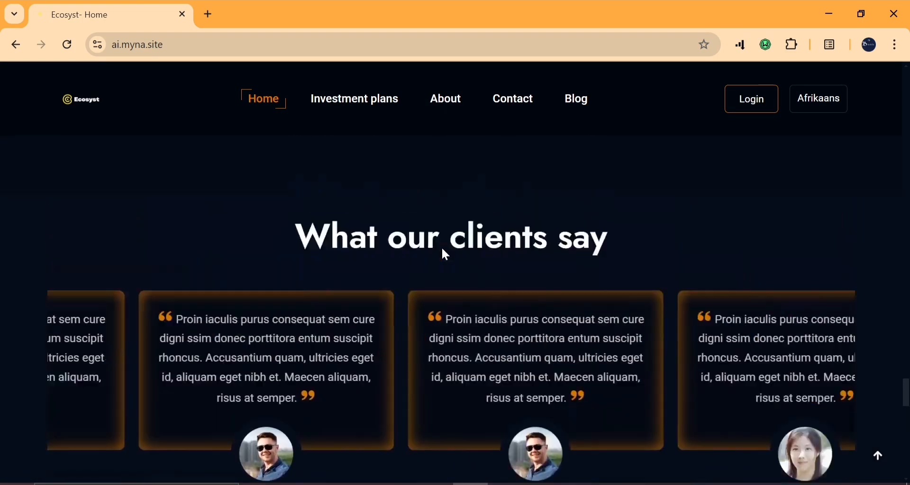
{"action": "scroll", "coordinate": [432, 247], "scroll_direction": "down", "scroll_amount": 2}
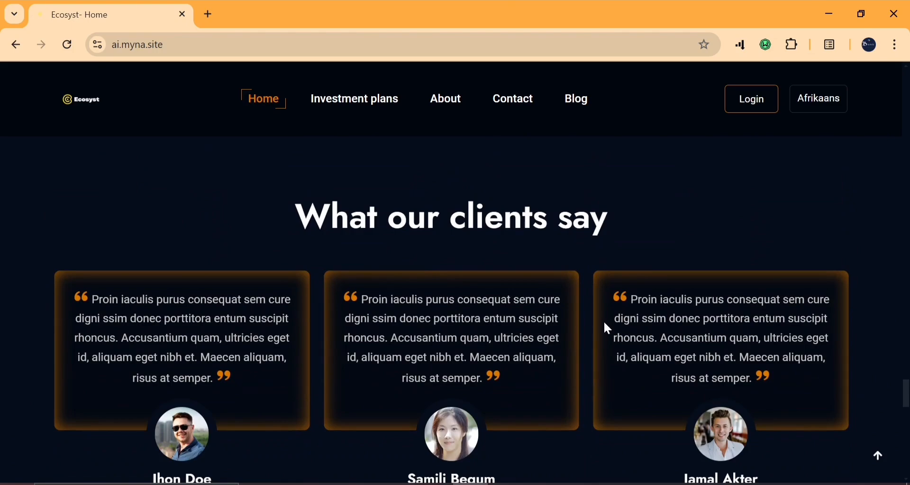
{"action": "scroll", "coordinate": [417, 352], "scroll_direction": "down", "scroll_amount": 8}
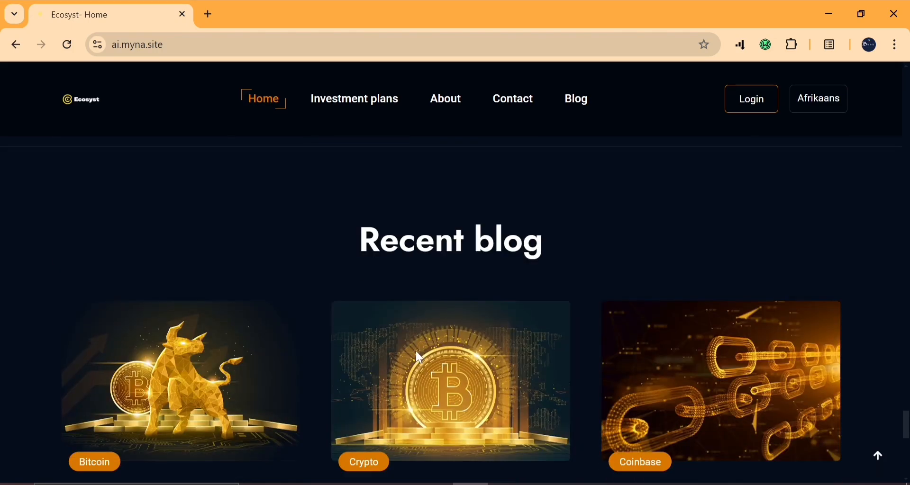
{"action": "scroll", "coordinate": [395, 307], "scroll_direction": "down", "scroll_amount": 7}
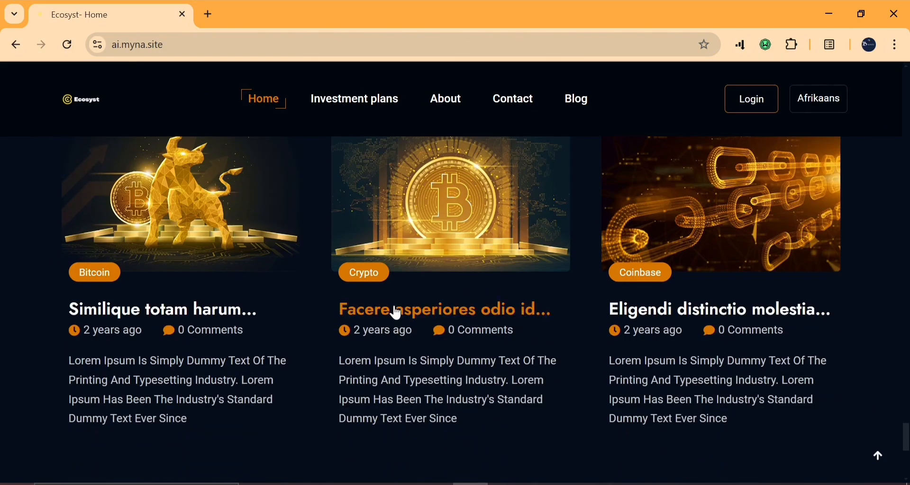
{"action": "scroll", "coordinate": [394, 307], "scroll_direction": "up", "scroll_amount": 1}
{"action": "scroll", "coordinate": [397, 312], "scroll_direction": "up", "scroll_amount": 5}
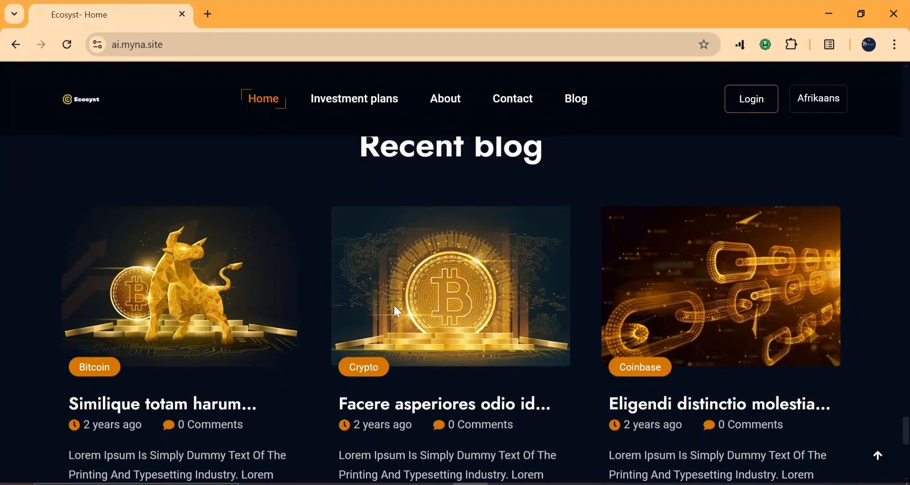
{"action": "scroll", "coordinate": [397, 312], "scroll_direction": "up", "scroll_amount": 2}
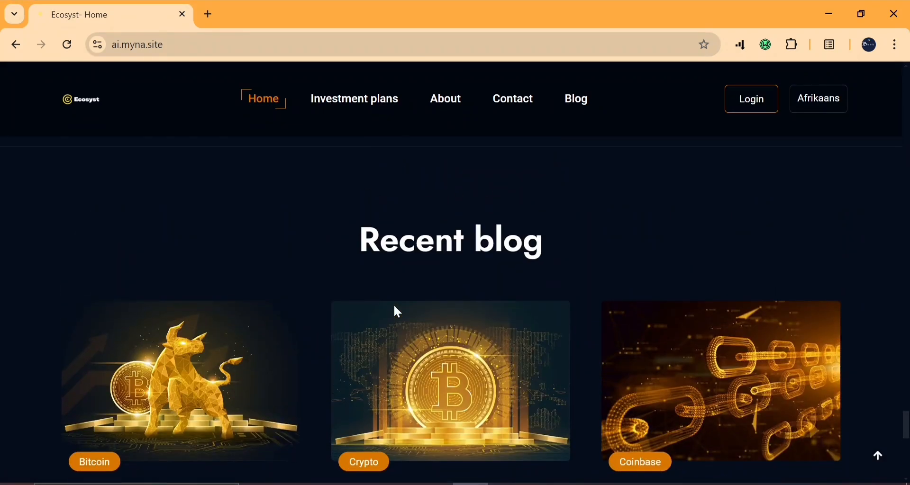
{"action": "scroll", "coordinate": [394, 308], "scroll_direction": "down", "scroll_amount": 10}
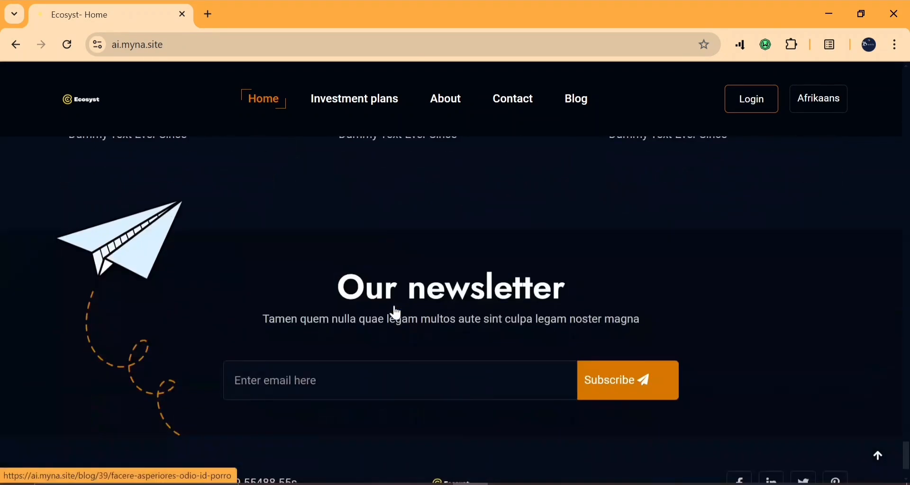
{"action": "scroll", "coordinate": [398, 312], "scroll_direction": "down", "scroll_amount": 2}
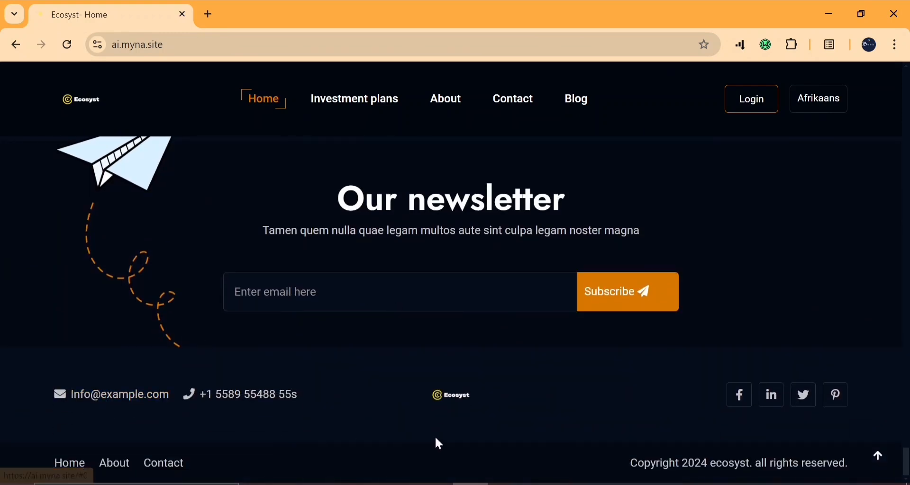
{"action": "scroll", "coordinate": [423, 448], "scroll_direction": "up", "scroll_amount": 15}
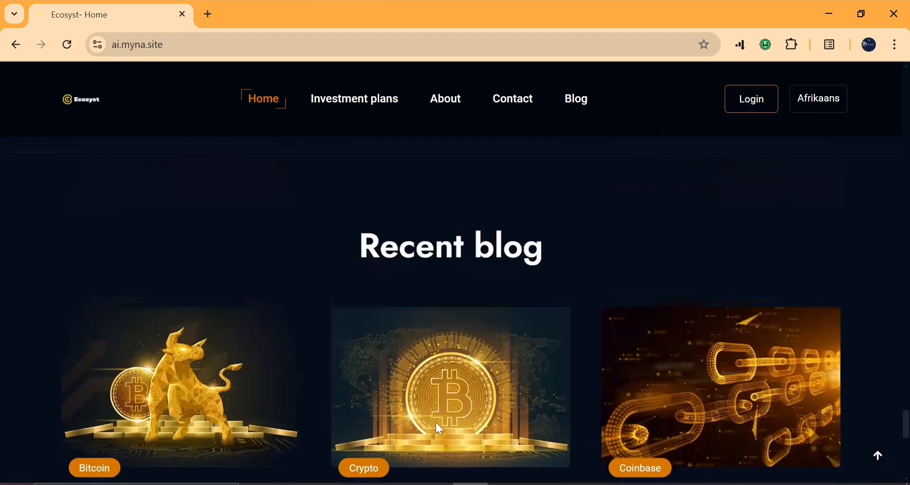
{"action": "scroll", "coordinate": [435, 421], "scroll_direction": "up", "scroll_amount": 10}
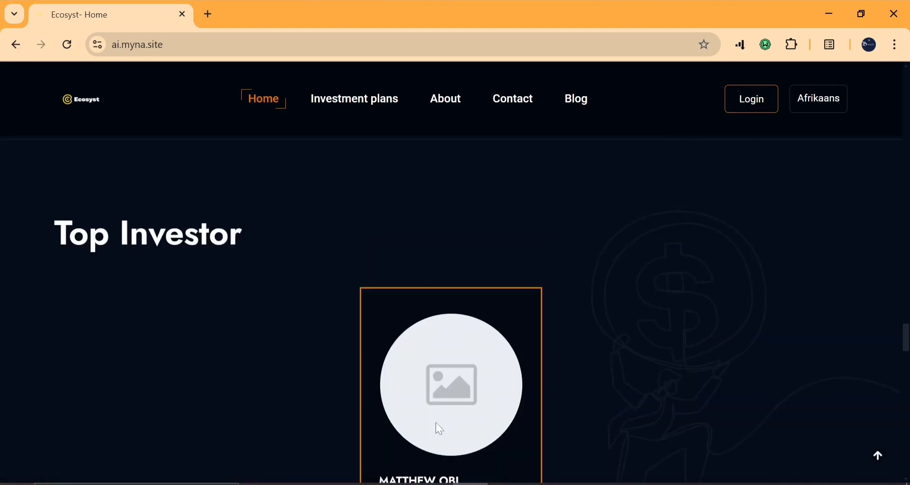
{"action": "scroll", "coordinate": [440, 430], "scroll_direction": "up", "scroll_amount": 12}
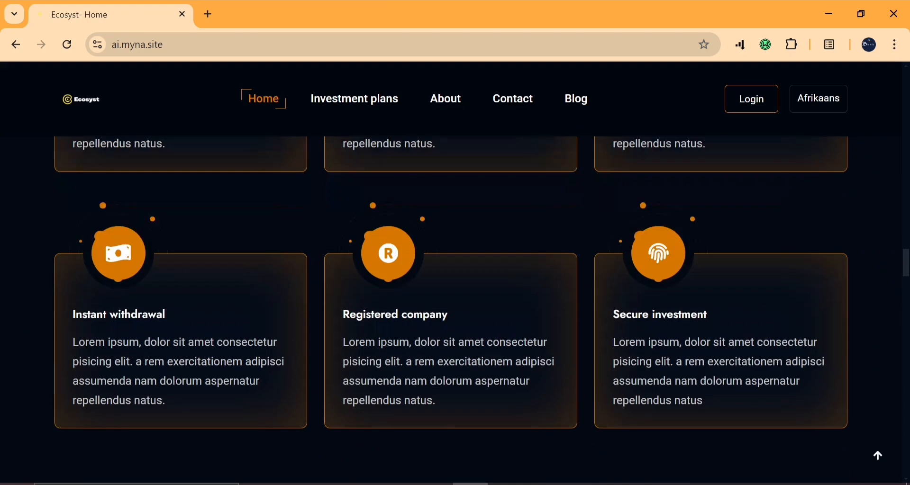
{"action": "scroll", "coordinate": [440, 429], "scroll_direction": "up", "scroll_amount": 10}
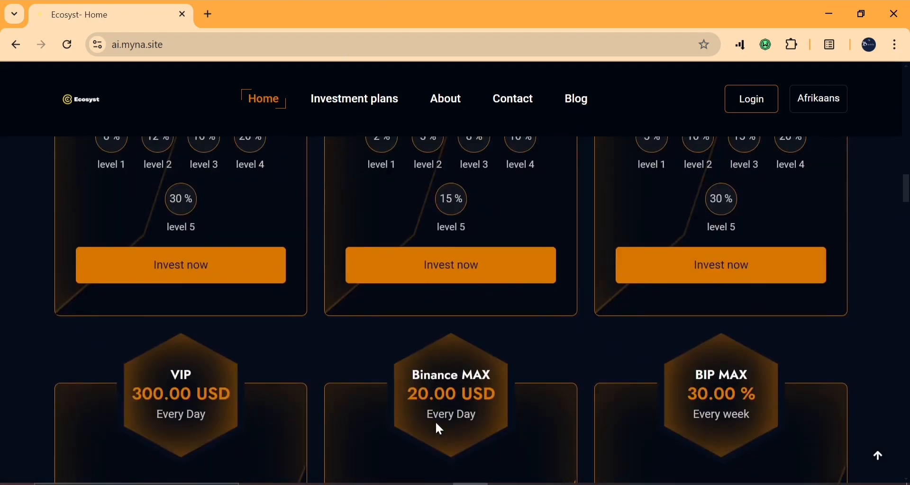
{"action": "scroll", "coordinate": [440, 429], "scroll_direction": "up", "scroll_amount": 10}
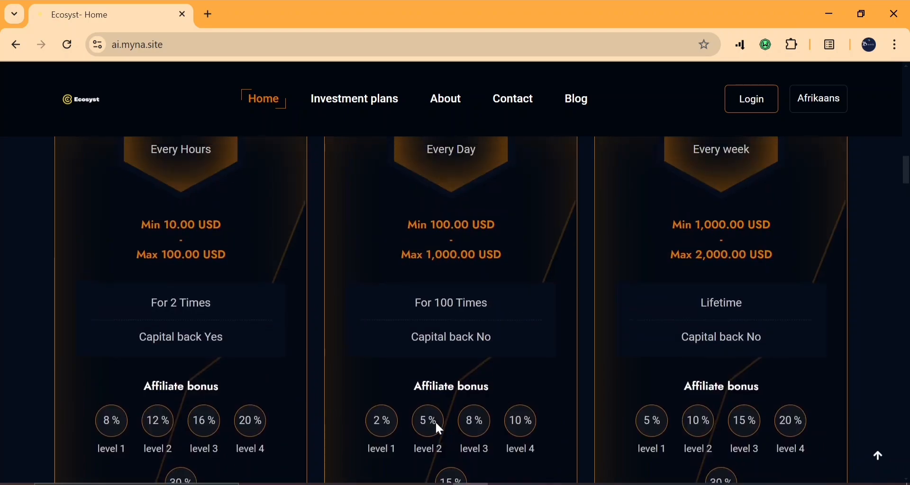
{"action": "scroll", "coordinate": [439, 430], "scroll_direction": "up", "scroll_amount": 10}
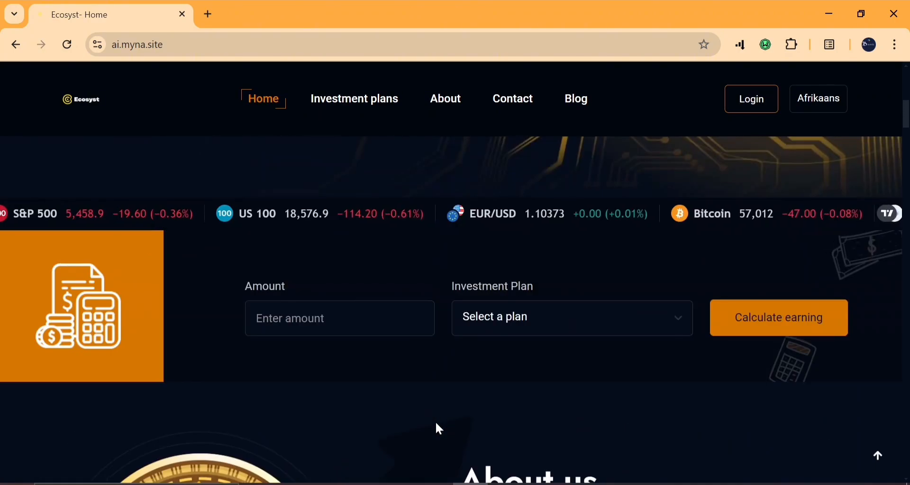
{"action": "scroll", "coordinate": [437, 423], "scroll_direction": "up", "scroll_amount": 8}
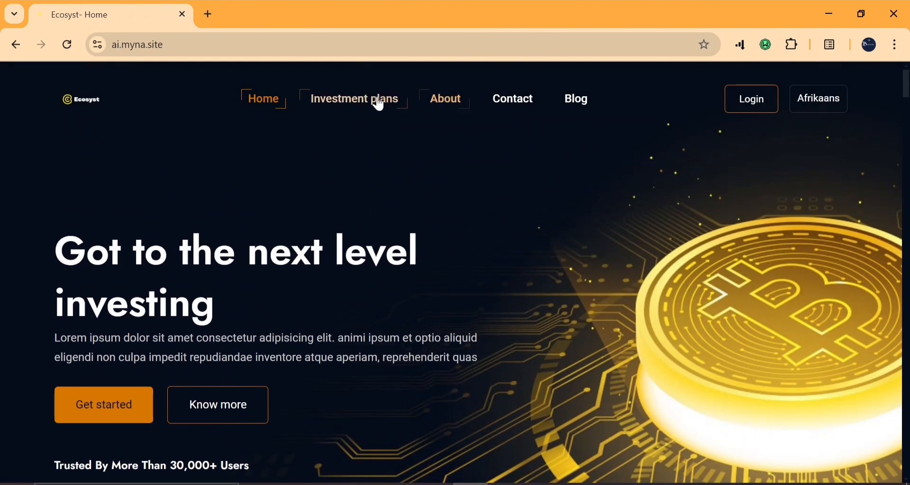
{"action": "left_click", "coordinate": [348, 99]}
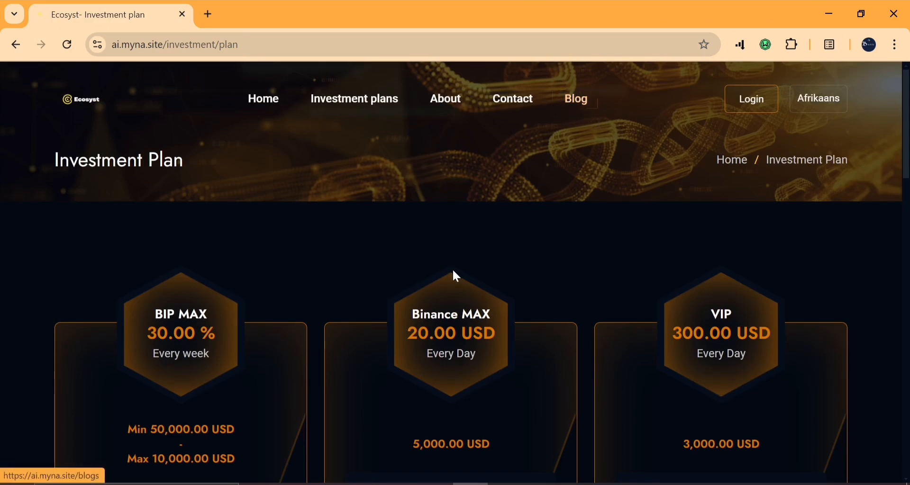
Go from the Investment Plan page to the Ecosyst login page
{"action": "scroll", "coordinate": [453, 272], "scroll_direction": "down", "scroll_amount": 12}
{"action": "scroll", "coordinate": [456, 276], "scroll_direction": "up", "scroll_amount": 12}
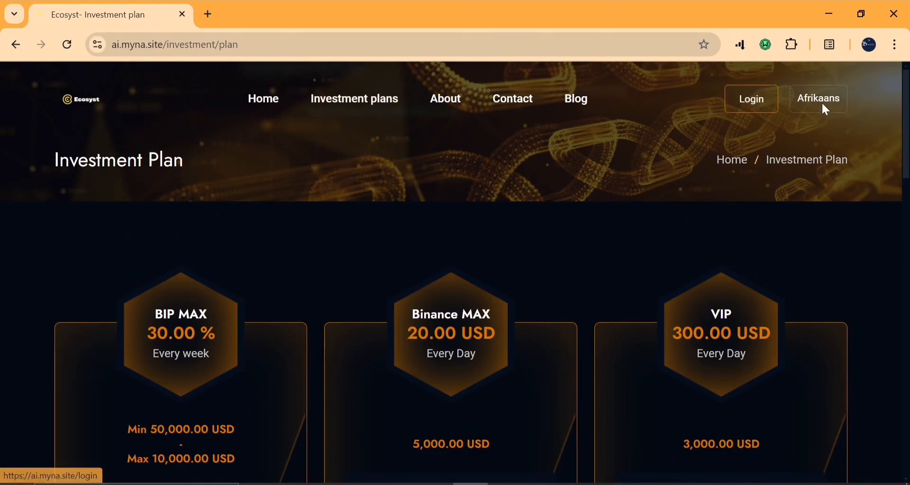
{"action": "left_click", "coordinate": [761, 113]}
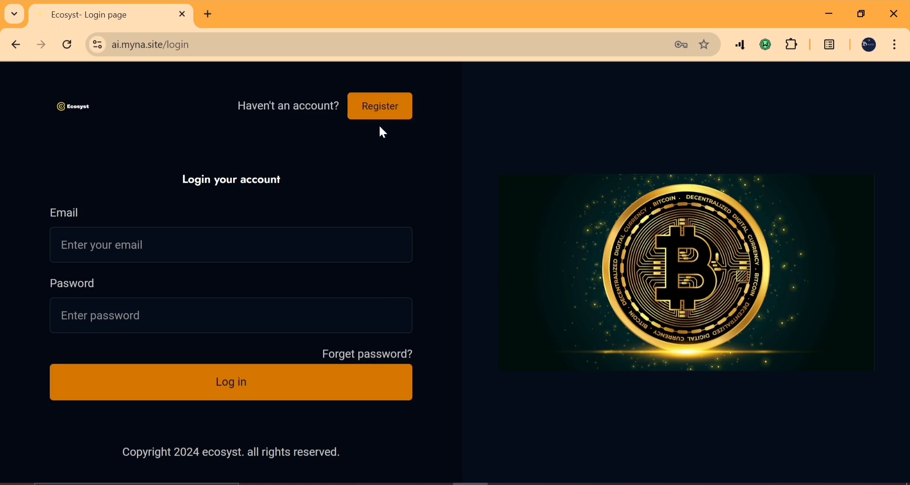
On the registration page, autofill name, phone and email from the saved profile and enter a username
{"action": "left_click", "coordinate": [385, 105]}
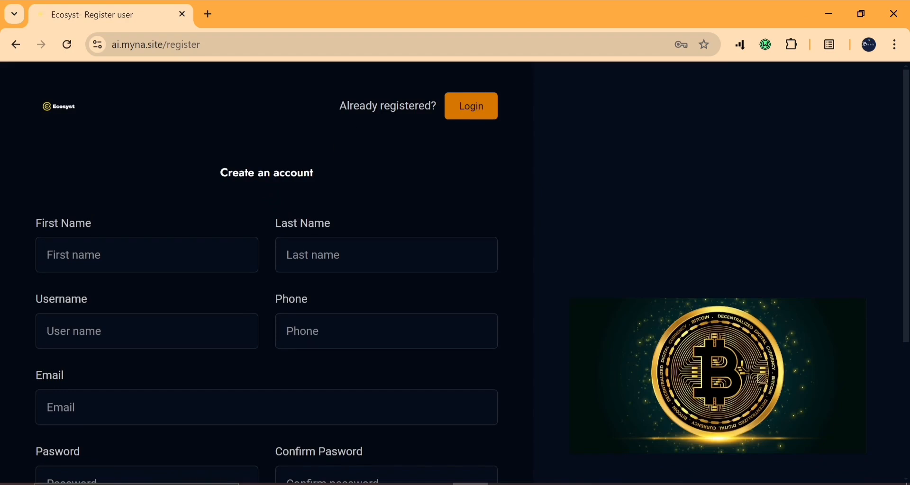
{"action": "left_click", "coordinate": [182, 256]}
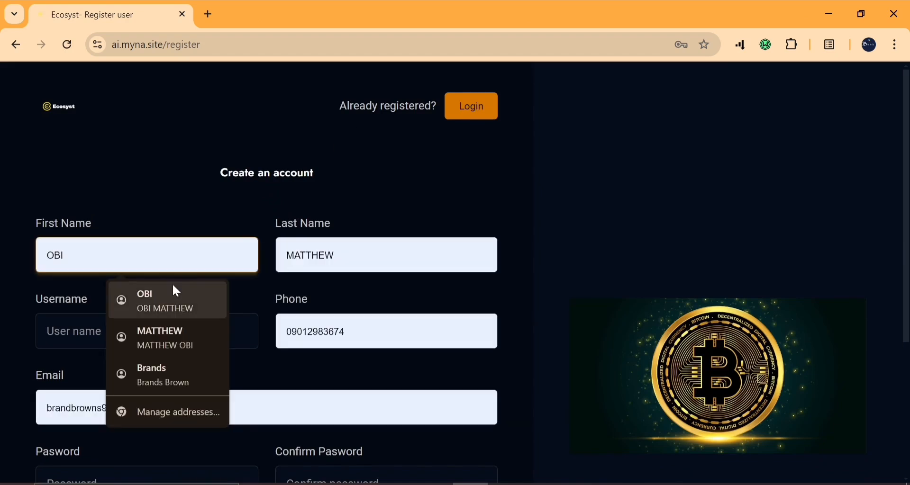
{"action": "left_click", "coordinate": [175, 291]}
{"action": "scroll", "coordinate": [189, 269], "scroll_direction": "down", "scroll_amount": 2}
{"action": "left_click", "coordinate": [150, 236]}
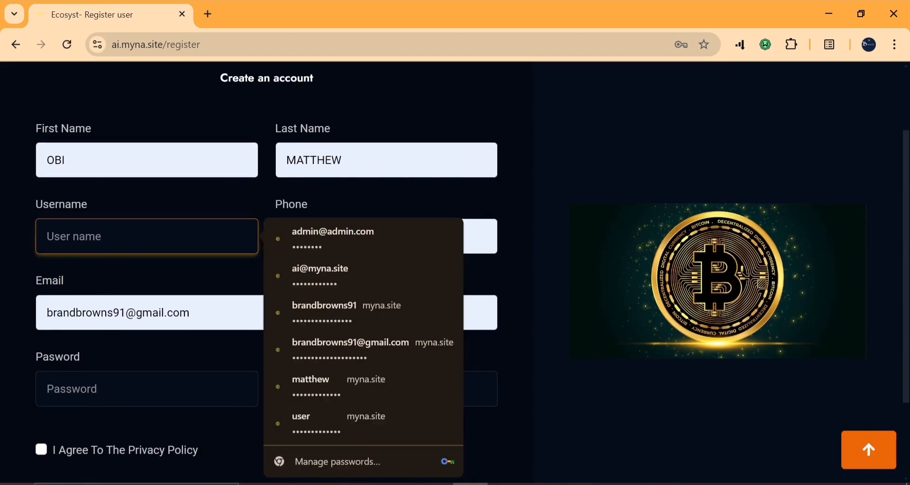
{"action": "type", "text": "obi"}
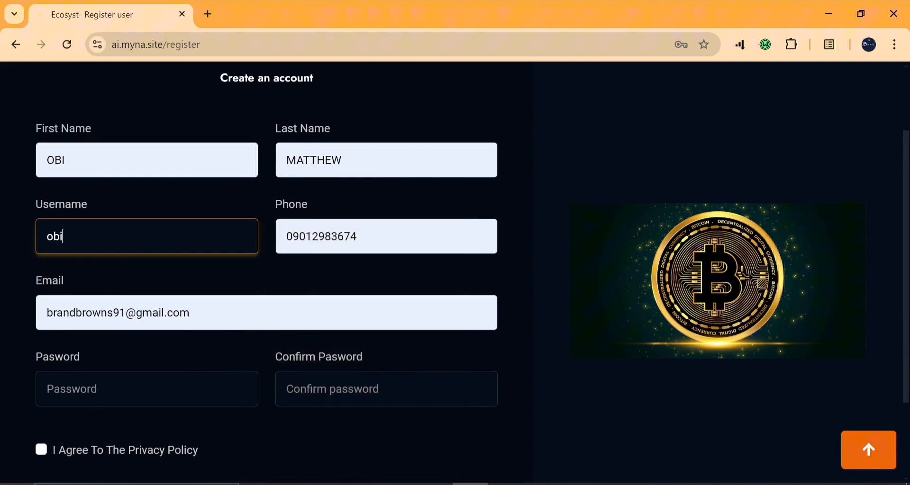
Enter and confirm the account password, agree to the privacy policy, and submit the registration
{"action": "scroll", "coordinate": [148, 270], "scroll_direction": "down", "scroll_amount": 3}
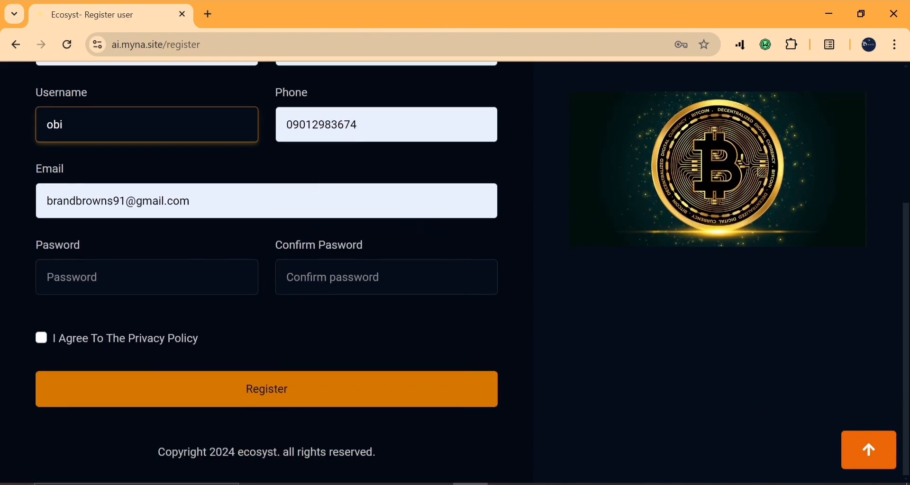
{"action": "left_click", "coordinate": [147, 277]}
{"action": "type", "text": "•••"}
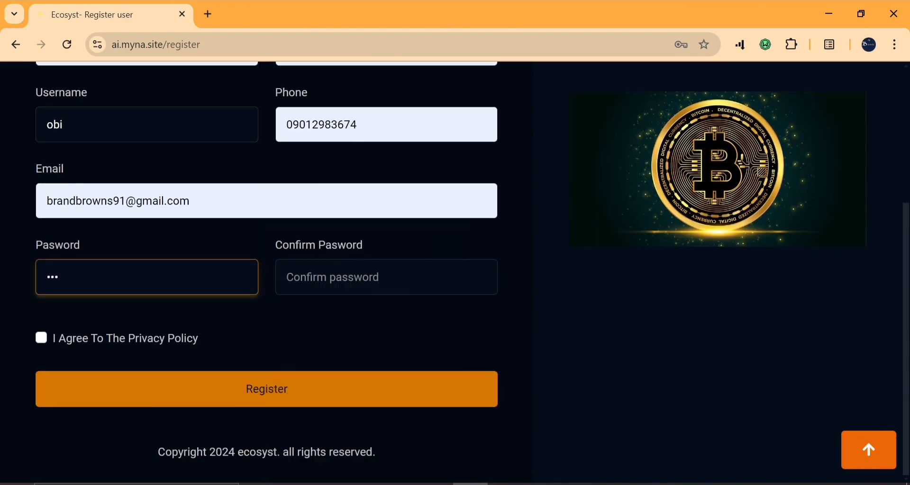
{"action": "left_click", "coordinate": [275, 283]}
{"action": "type", "text": "••••••"}
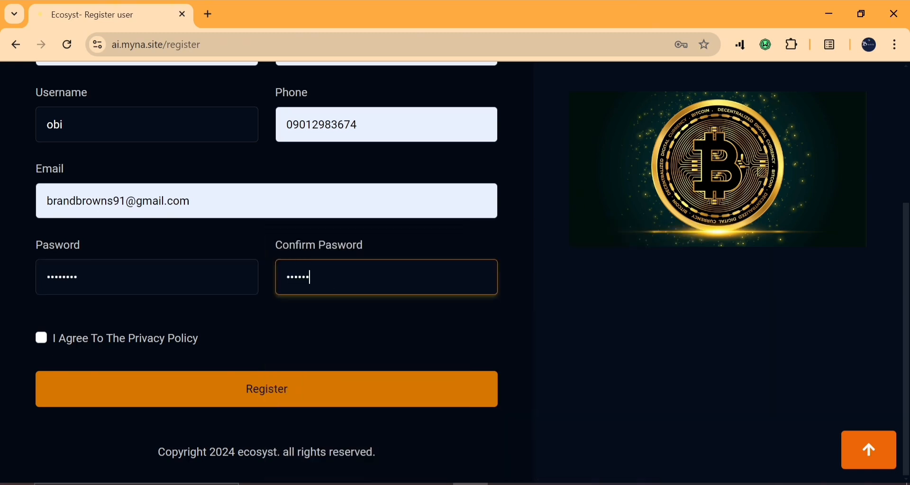
{"action": "left_click", "coordinate": [40, 341]}
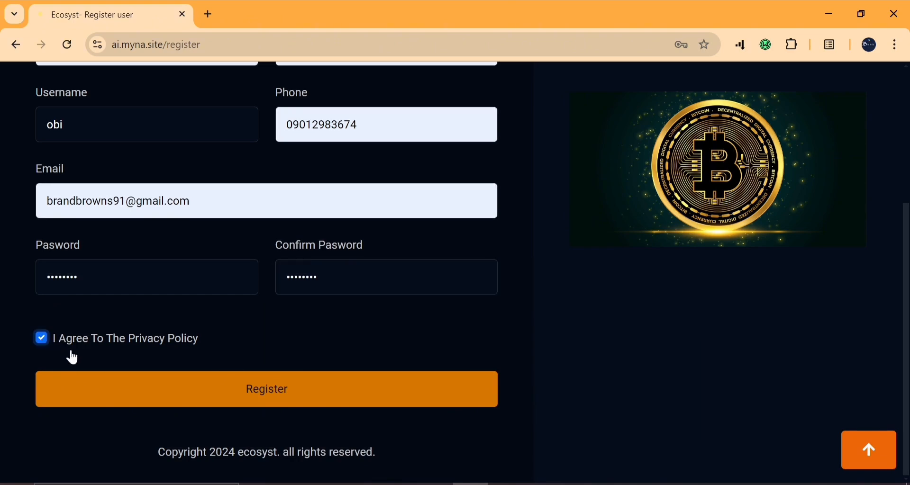
{"action": "left_click", "coordinate": [250, 399]}
{"action": "scroll", "coordinate": [252, 398], "scroll_direction": "up", "scroll_amount": 4}
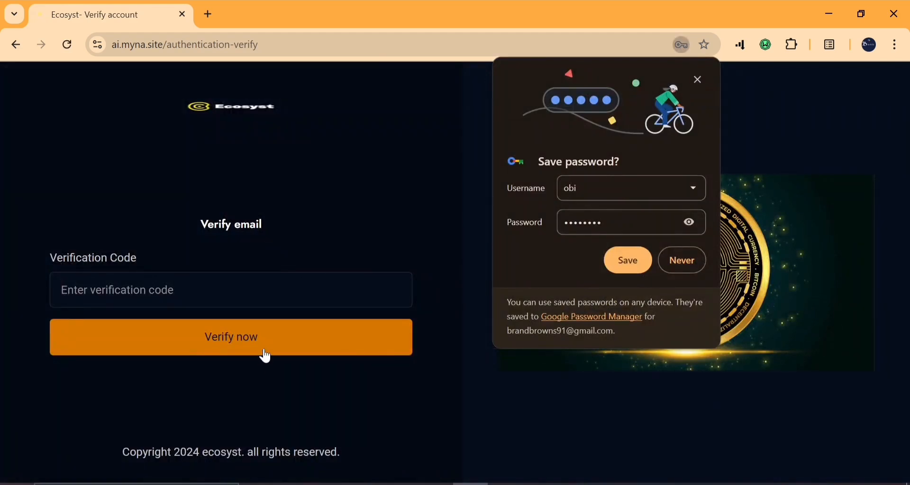
Save the password in the browser, dismiss the breach warning, and open a new browser tab
{"action": "left_click", "coordinate": [642, 267]}
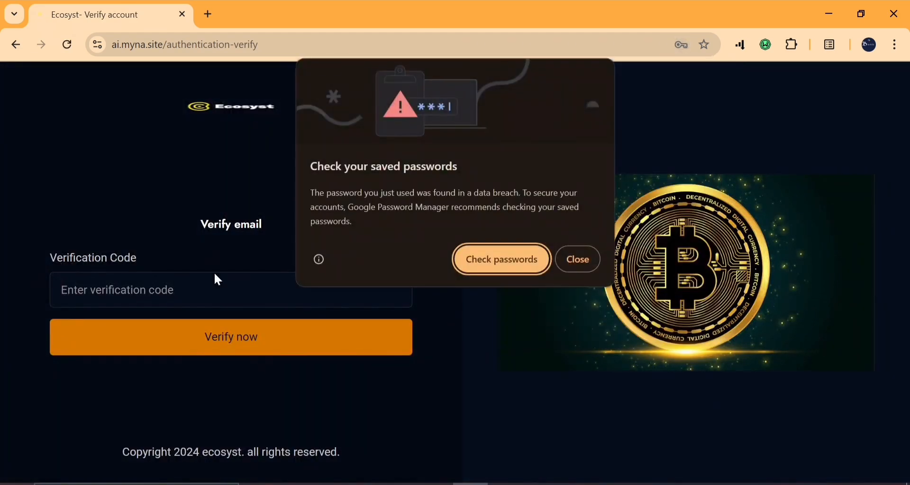
{"action": "left_click", "coordinate": [578, 258]}
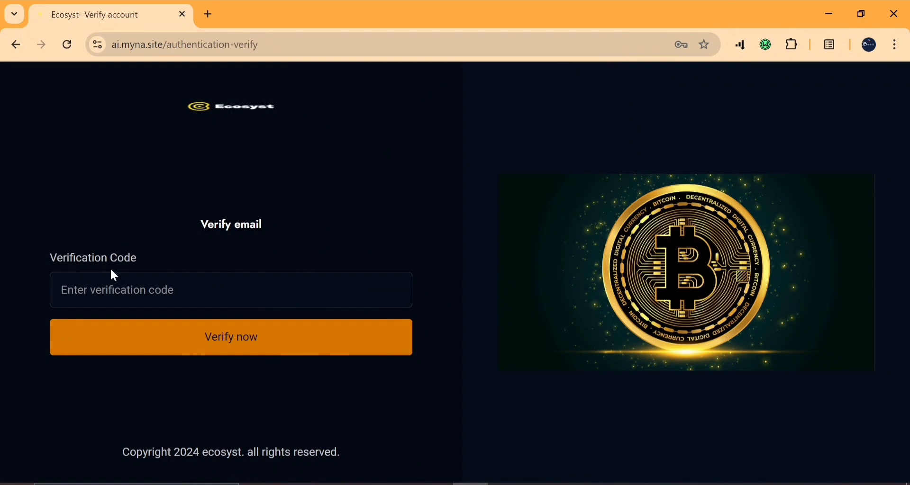
{"action": "left_click", "coordinate": [210, 16]}
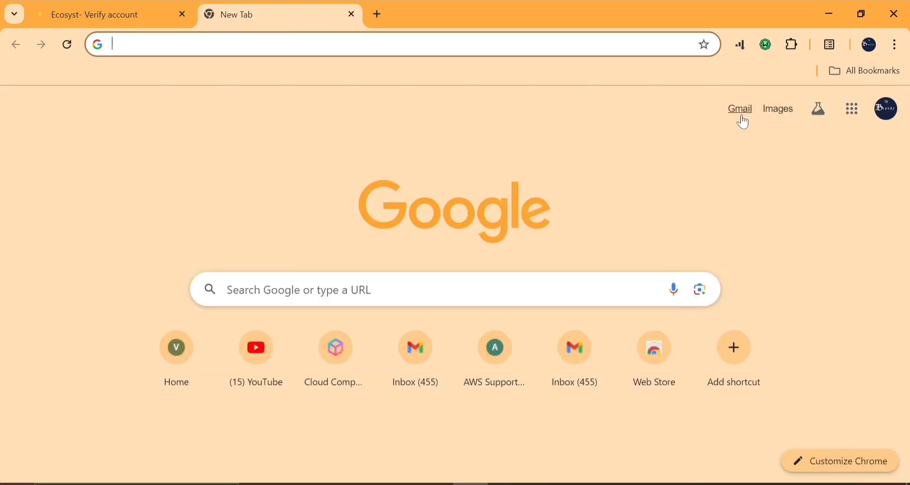
Copy the code from Ecosyst's Email Verification Code message in Gmail, then return to the code field
{"action": "left_click", "coordinate": [740, 113]}
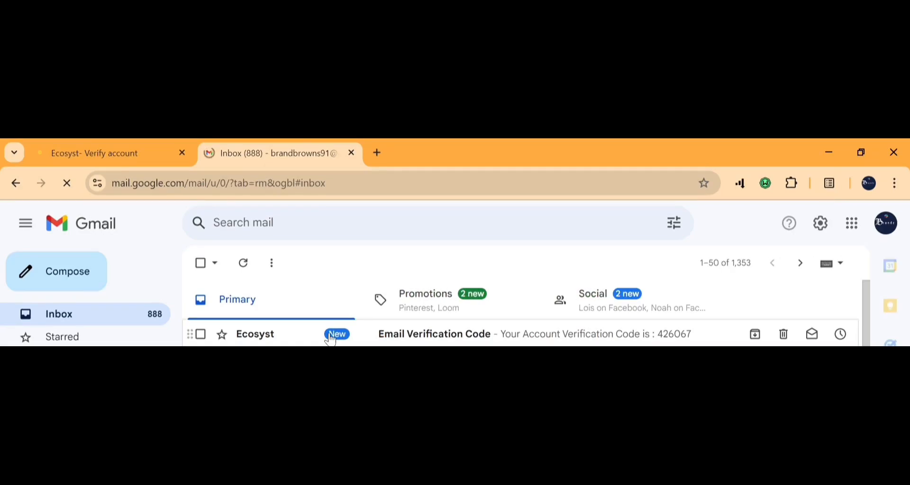
{"action": "left_click", "coordinate": [331, 197]}
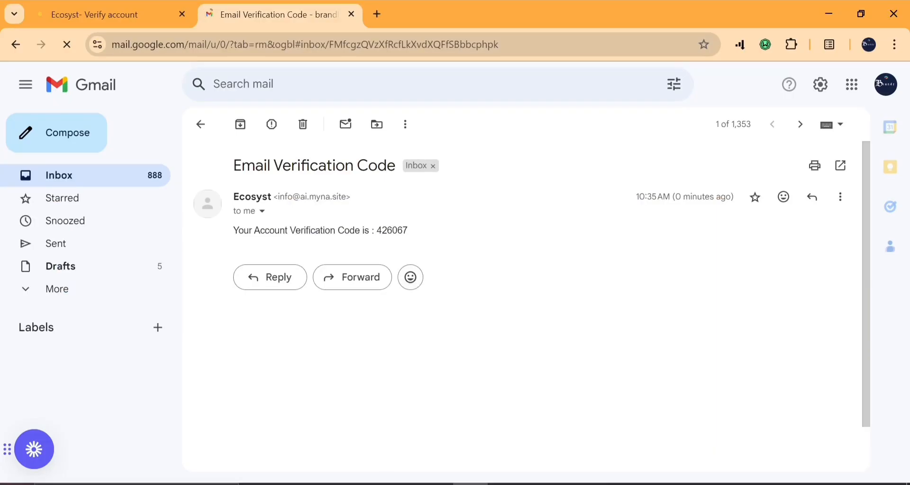
{"action": "left_click_drag", "start_coordinate": [377, 231], "coordinate": [443, 241]}
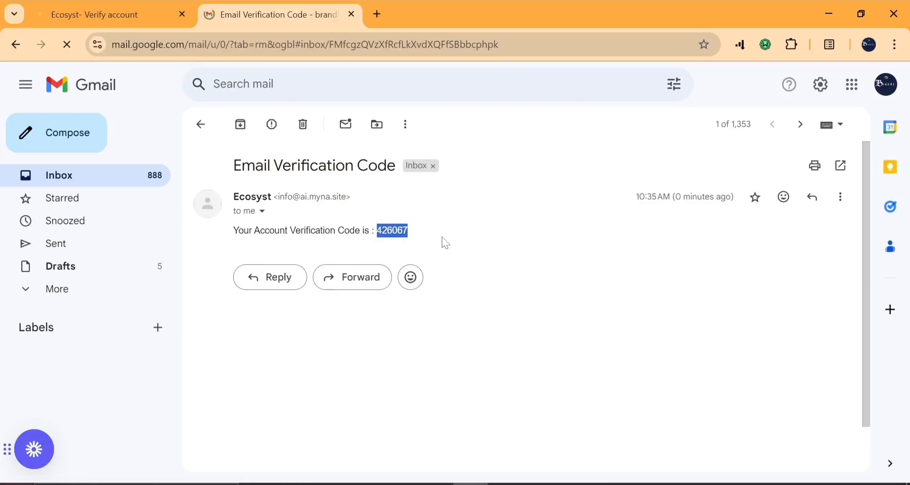
{"action": "right_click", "coordinate": [396, 234]}
{"action": "left_click", "coordinate": [437, 245]}
{"action": "left_click", "coordinate": [85, 13]}
{"action": "left_click", "coordinate": [142, 290]}
Paste the copied code into the verification field and verify the email
{"action": "right_click", "coordinate": [306, 284]}
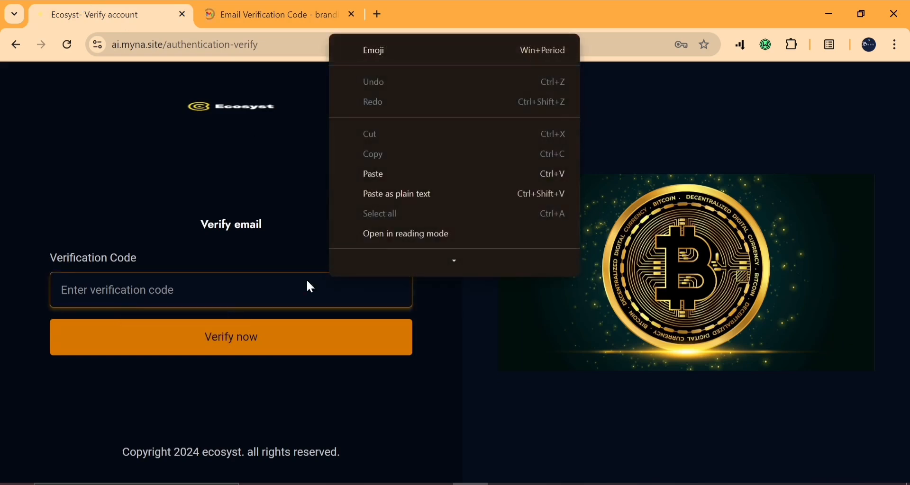
{"action": "left_click", "coordinate": [379, 174]}
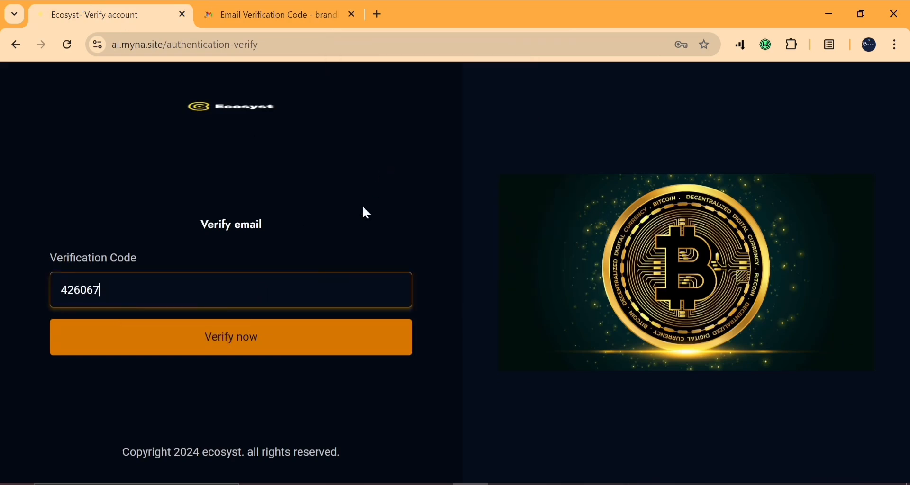
{"action": "left_click", "coordinate": [273, 354]}
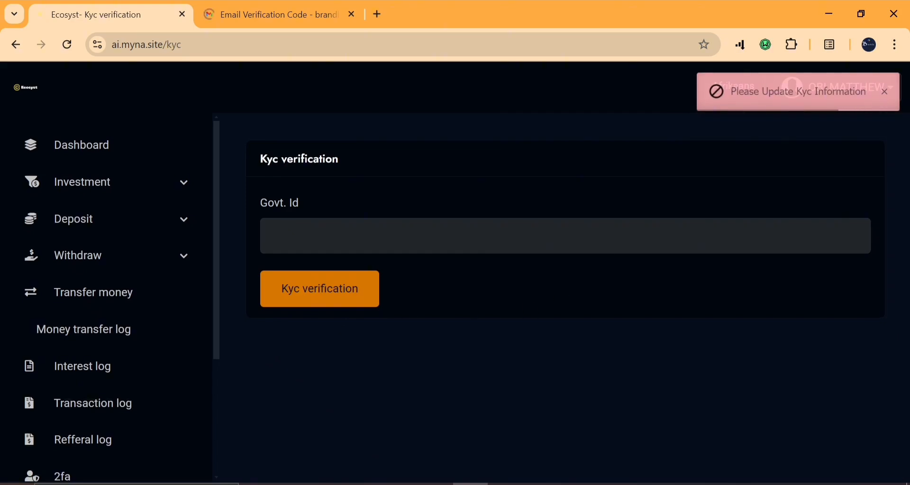
{"action": "scroll", "coordinate": [211, 351], "scroll_direction": "down", "scroll_amount": 3}
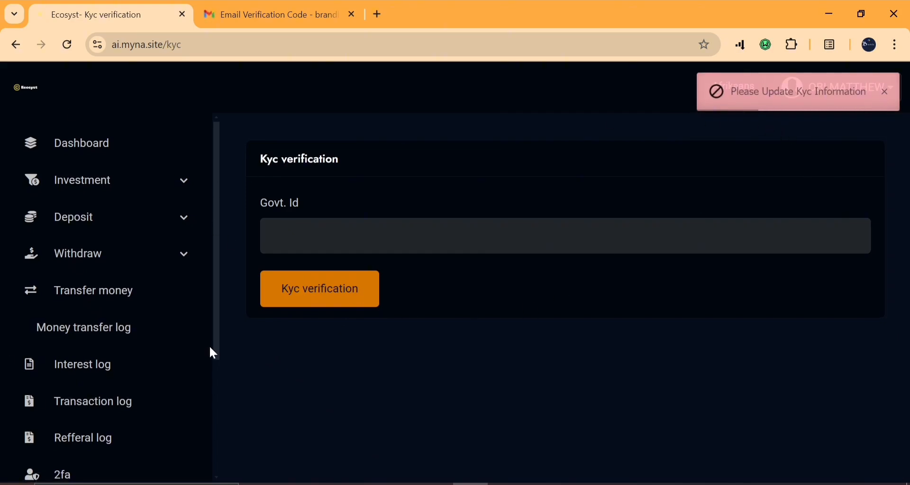
{"action": "scroll", "coordinate": [211, 345], "scroll_direction": "up", "scroll_amount": 4}
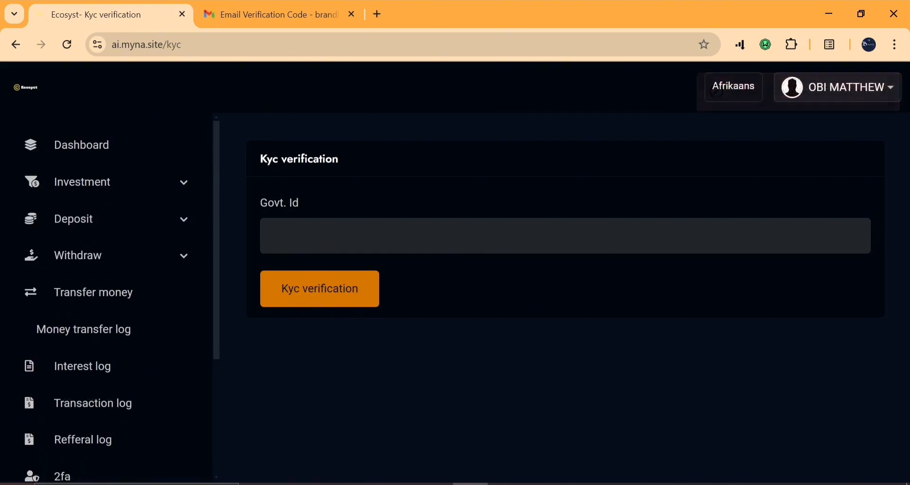
Submit a government ID number for KYC verification and continue to the account dashboard
{"action": "left_click", "coordinate": [304, 237]}
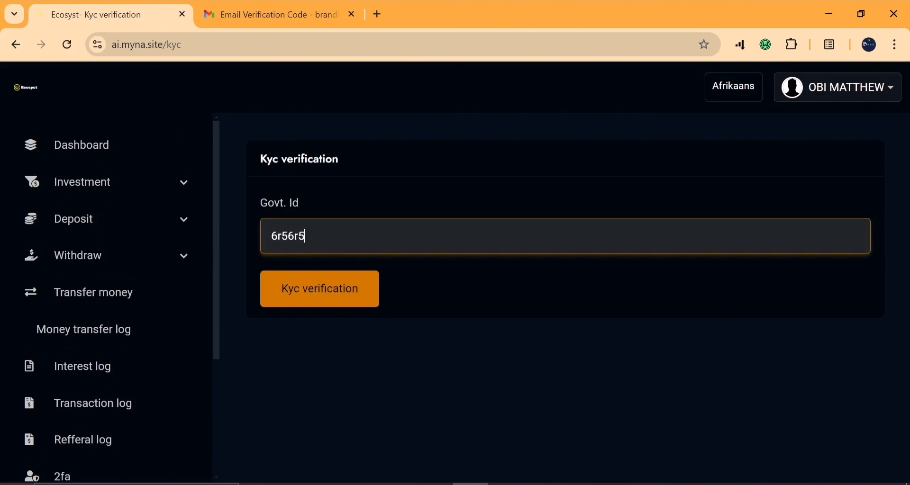
{"action": "left_click", "coordinate": [341, 310]}
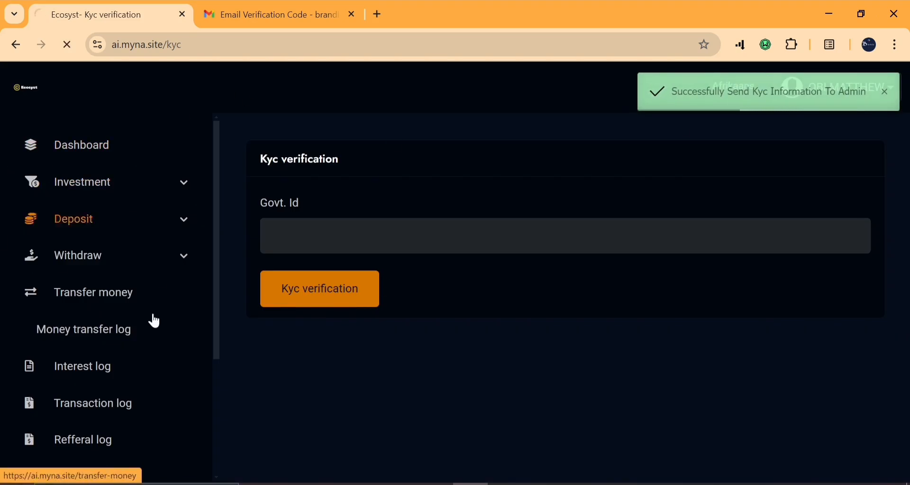
{"action": "left_click", "coordinate": [203, 304]}
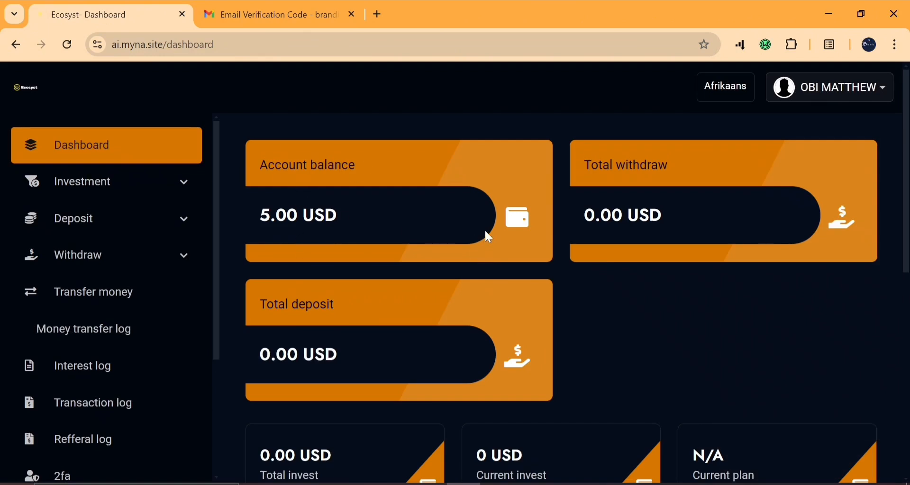
Open the Deposit payment methods page from the sidebar's Deposit options
{"action": "scroll", "coordinate": [340, 346], "scroll_direction": "down", "scroll_amount": 5}
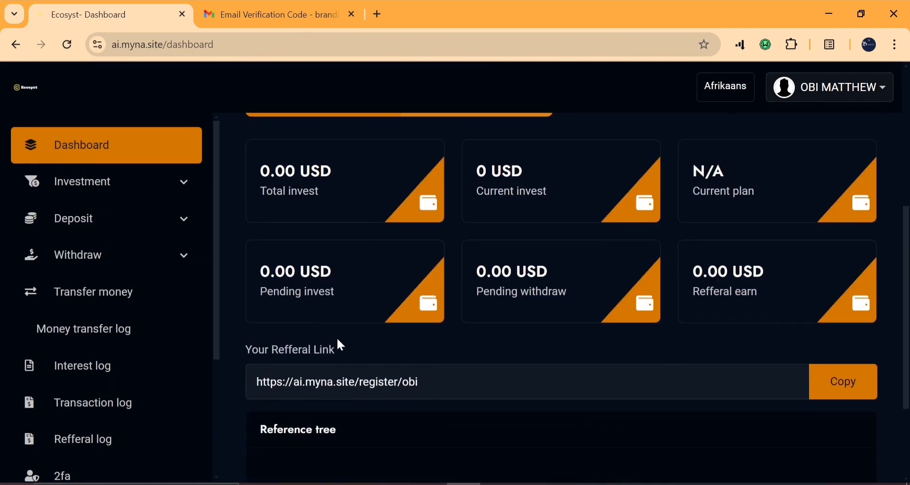
{"action": "left_click", "coordinate": [131, 177]}
{"action": "left_click", "coordinate": [128, 178]}
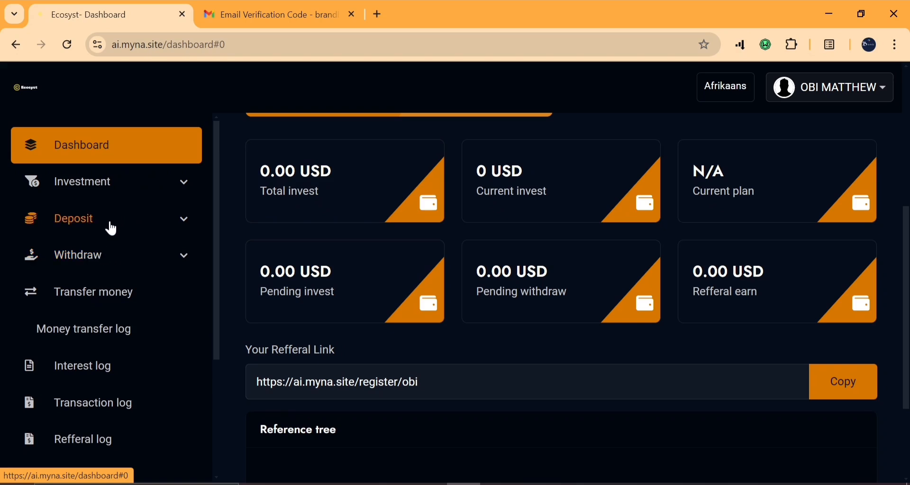
{"action": "left_click", "coordinate": [110, 227]}
{"action": "left_click", "coordinate": [80, 254]}
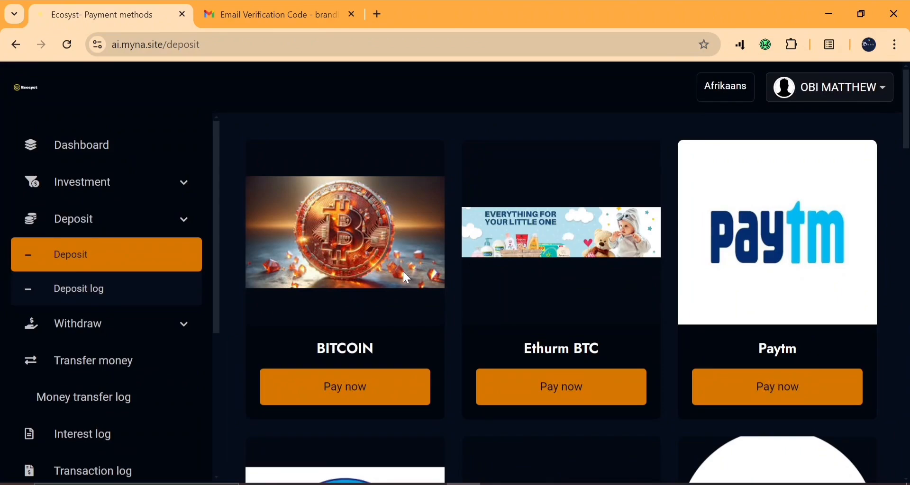
Scroll through the payment gateway cards, including Mollie, Razorpay, Stripe, Paystack, Mercadopago and Perfect Money
{"action": "scroll", "coordinate": [403, 272], "scroll_direction": "down", "scroll_amount": 10}
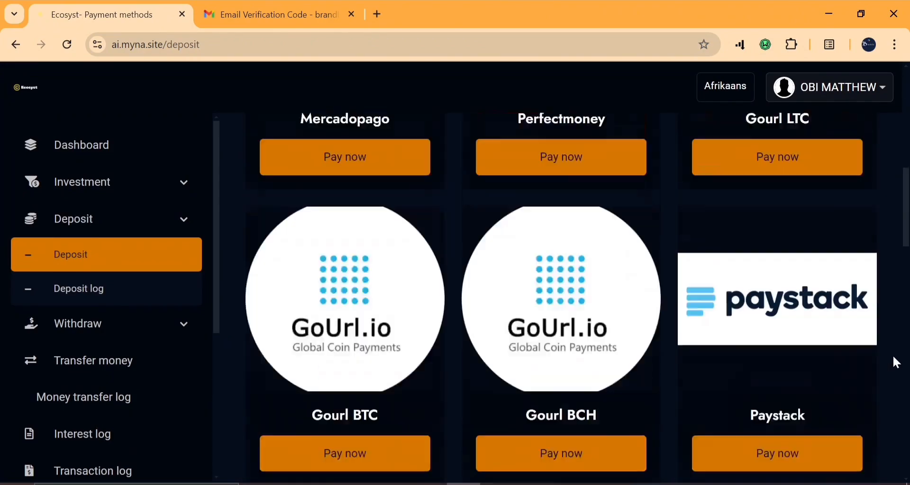
{"action": "scroll", "coordinate": [893, 355], "scroll_direction": "down", "scroll_amount": 5}
{"action": "scroll", "coordinate": [893, 355], "scroll_direction": "up", "scroll_amount": 15}
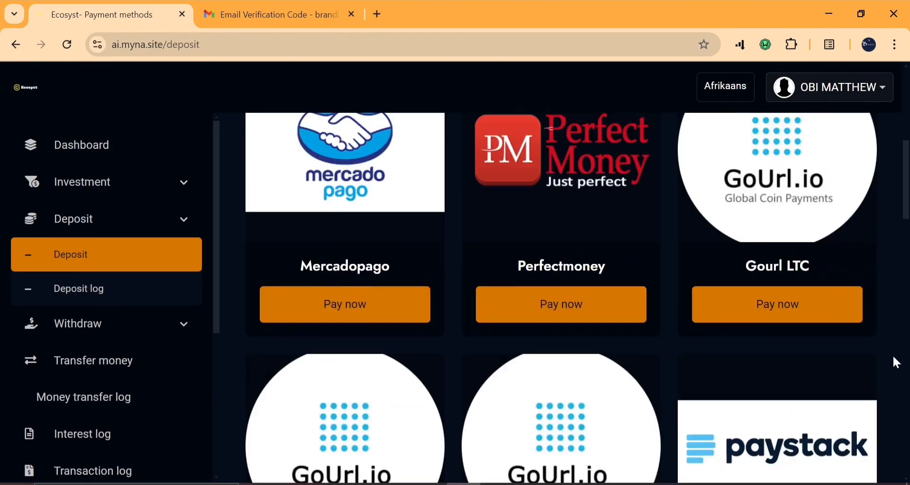
{"action": "scroll", "coordinate": [894, 357], "scroll_direction": "up", "scroll_amount": 1}
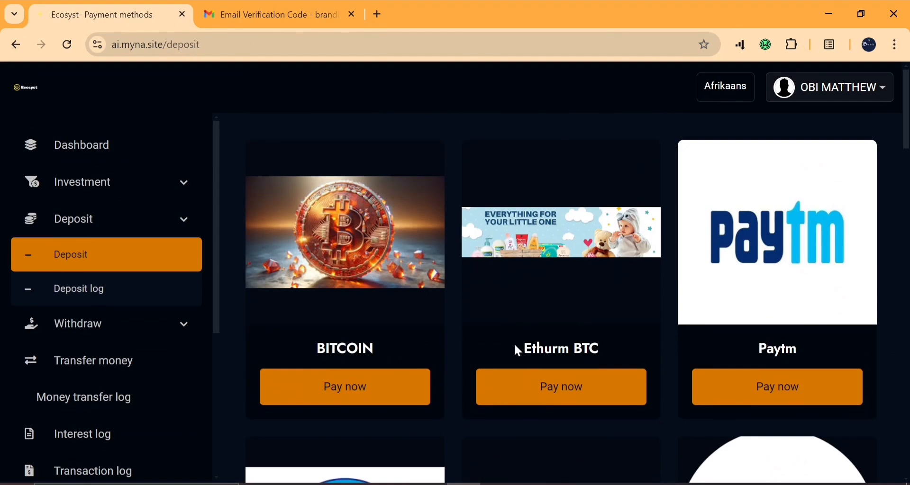
{"action": "scroll", "coordinate": [733, 365], "scroll_direction": "down", "scroll_amount": 4}
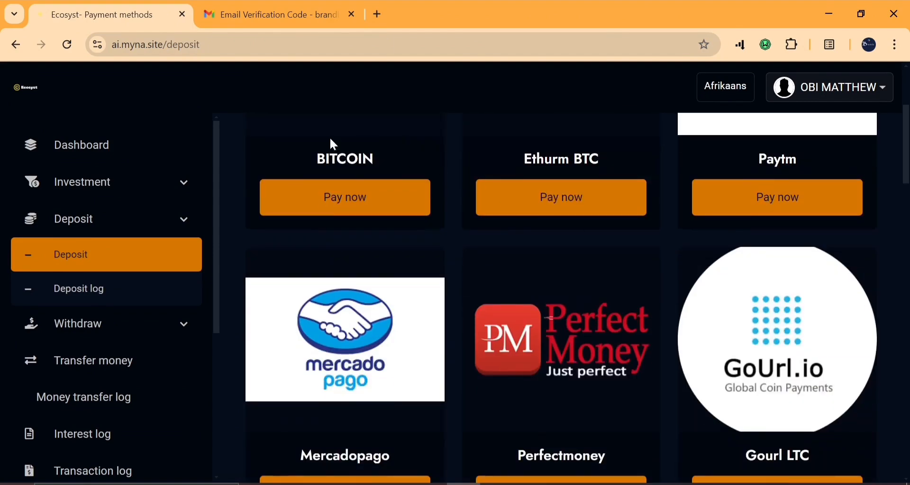
{"action": "scroll", "coordinate": [561, 277], "scroll_direction": "up", "scroll_amount": 2}
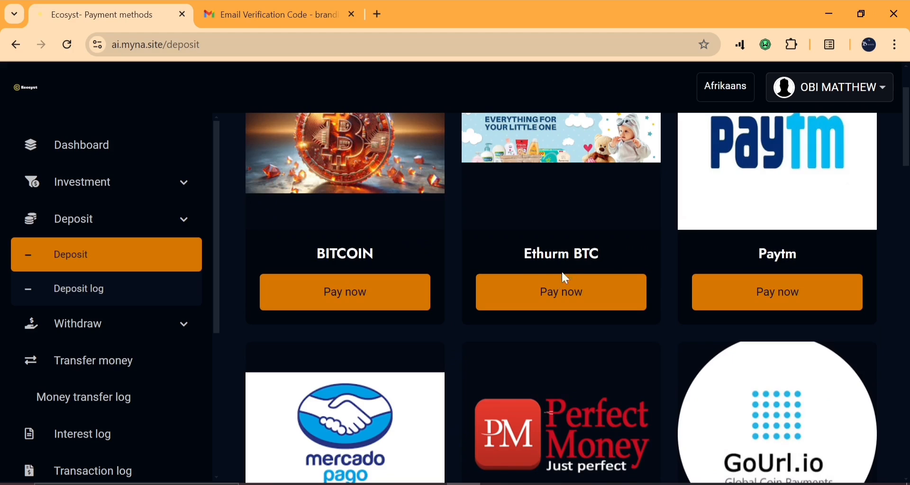
{"action": "scroll", "coordinate": [562, 281], "scroll_direction": "down", "scroll_amount": 6}
{"action": "scroll", "coordinate": [562, 281], "scroll_direction": "down", "scroll_amount": 10}
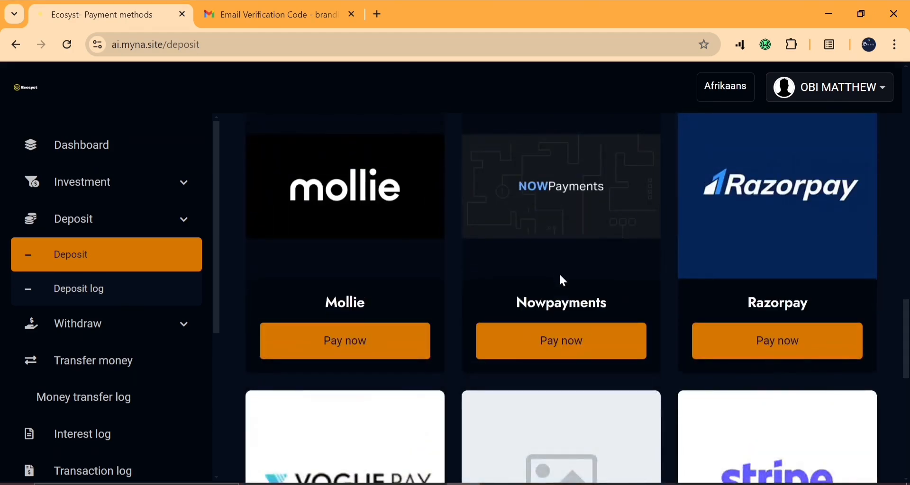
{"action": "scroll", "coordinate": [562, 280], "scroll_direction": "down", "scroll_amount": 8}
{"action": "scroll", "coordinate": [562, 281], "scroll_direction": "up", "scroll_amount": 20}
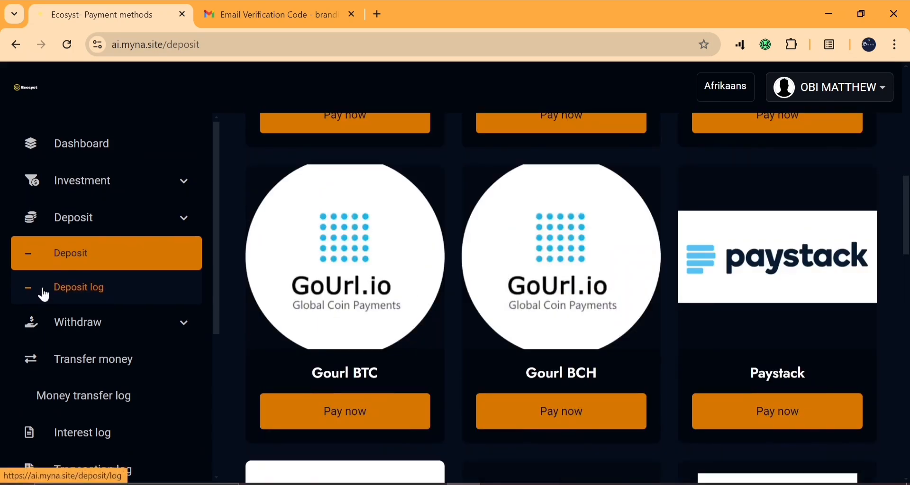
{"action": "scroll", "coordinate": [112, 246], "scroll_direction": "down", "scroll_amount": 2}
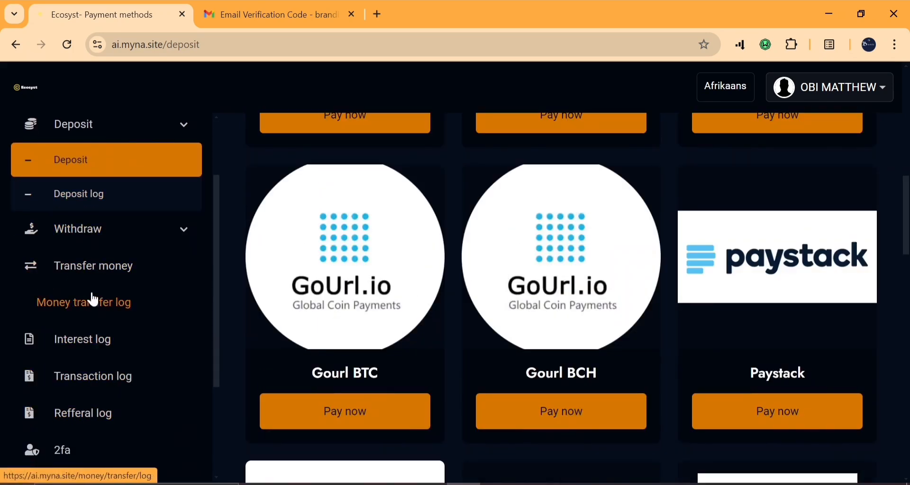
{"action": "scroll", "coordinate": [93, 299], "scroll_direction": "up", "scroll_amount": 2}
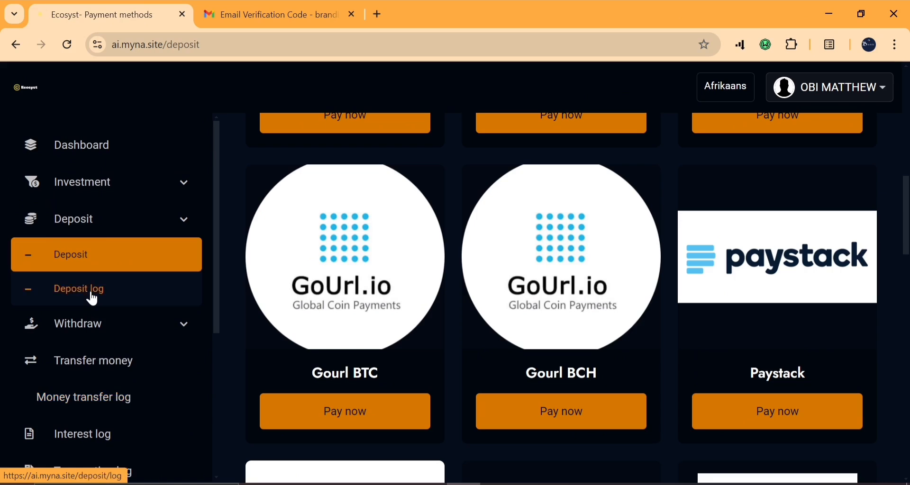
{"action": "scroll", "coordinate": [291, 195], "scroll_direction": "down", "scroll_amount": 5}
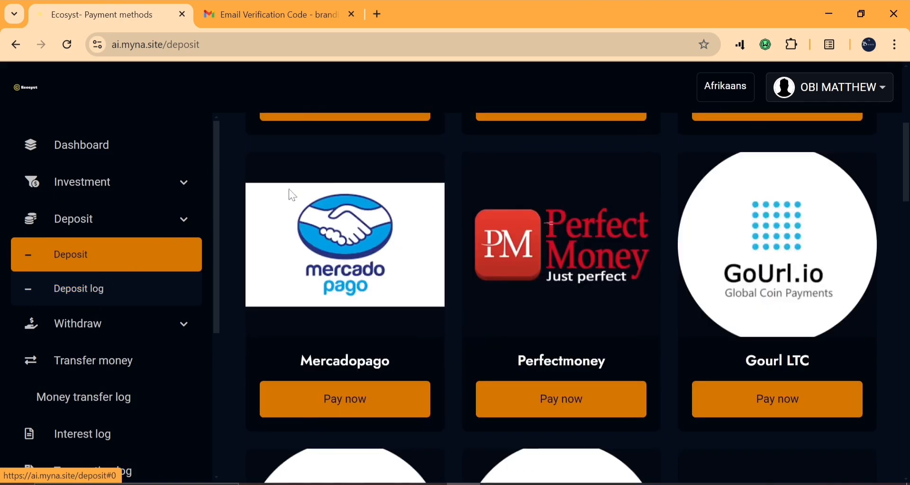
Switch the site language from Afrikaans to English
{"action": "left_click", "coordinate": [730, 94]}
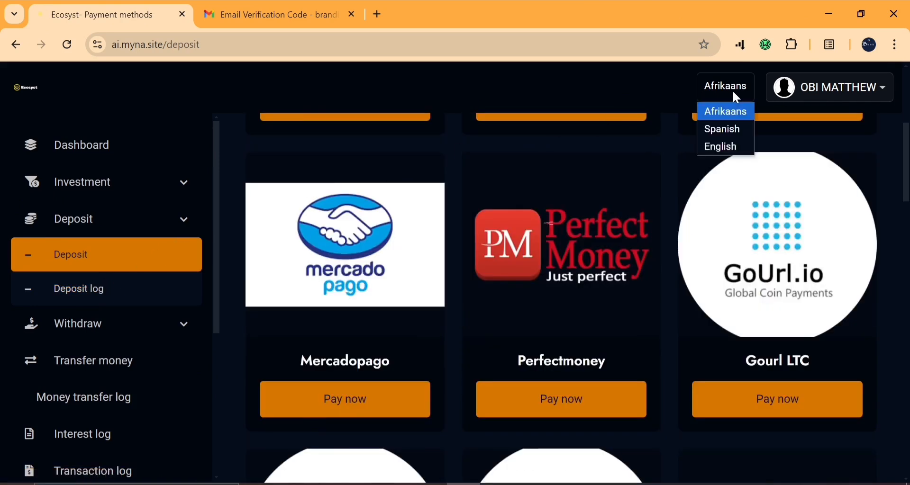
{"action": "left_click", "coordinate": [725, 148]}
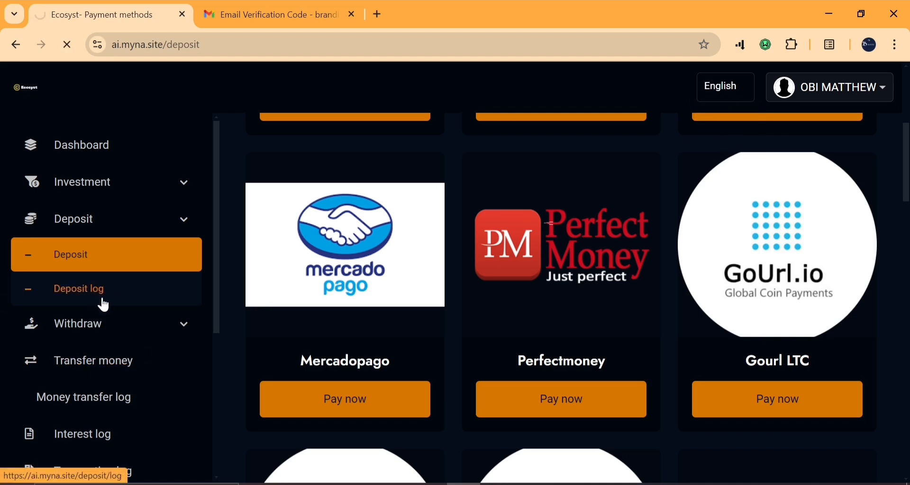
{"action": "scroll", "coordinate": [102, 305], "scroll_direction": "down", "scroll_amount": 5}
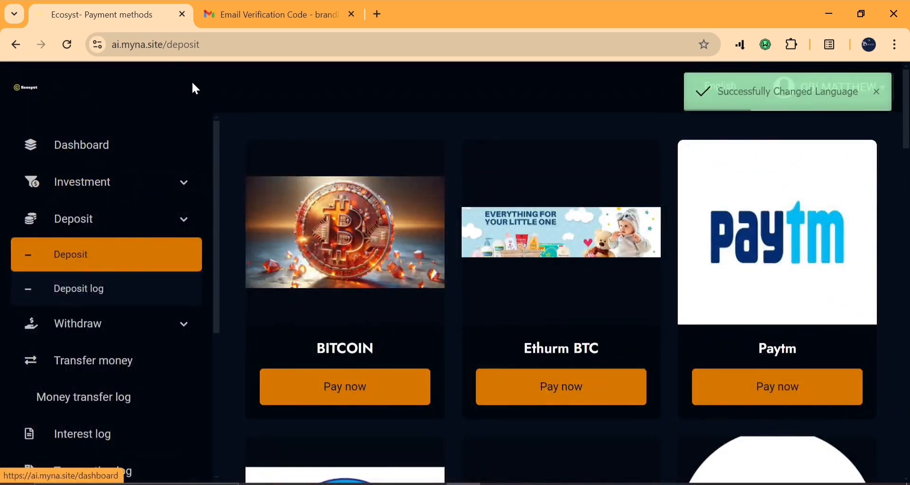
Remove /deposit from the address to load the ai.myna.site home page
{"action": "left_click_drag", "start_coordinate": [203, 44], "coordinate": [163, 44]}
{"action": "key", "text": "BackSpace"}
{"action": "key", "text": "Return"}
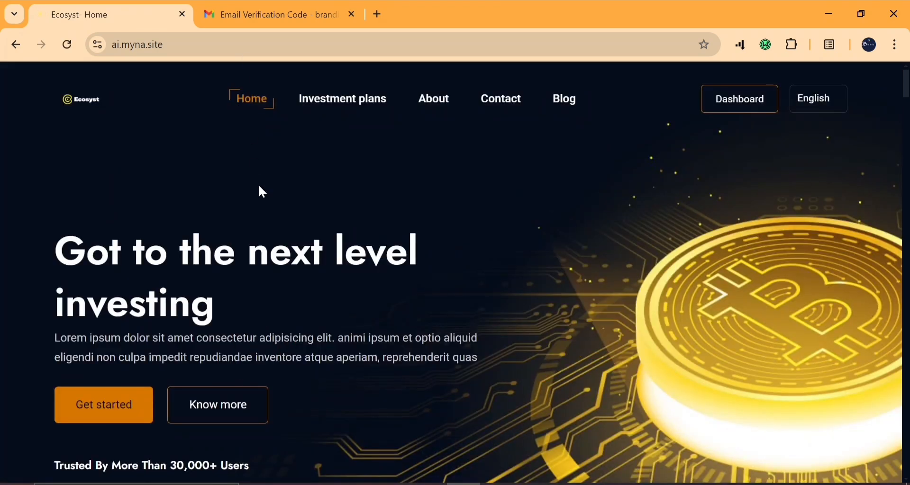
{"action": "scroll", "coordinate": [261, 187], "scroll_direction": "down", "scroll_amount": 3}
{"action": "scroll", "coordinate": [261, 187], "scroll_direction": "down", "scroll_amount": 8}
{"action": "scroll", "coordinate": [260, 187], "scroll_direction": "up", "scroll_amount": 4}
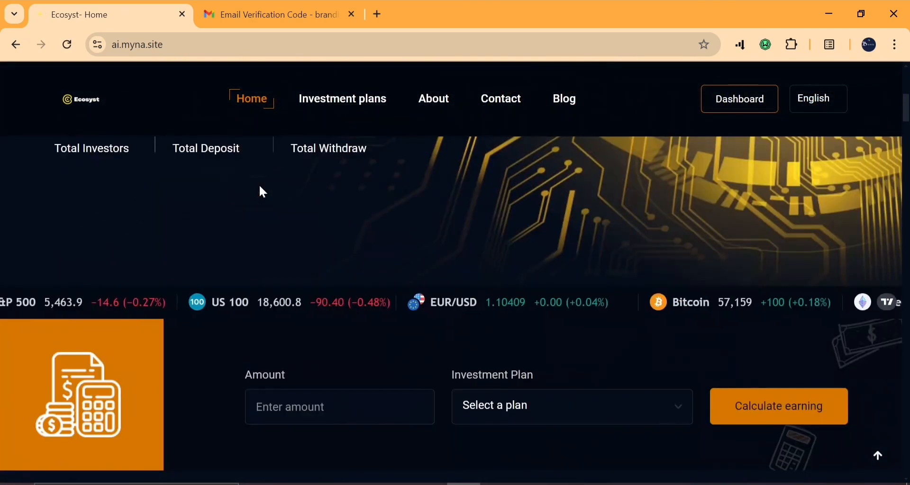
{"action": "scroll", "coordinate": [260, 187], "scroll_direction": "up", "scroll_amount": 8}
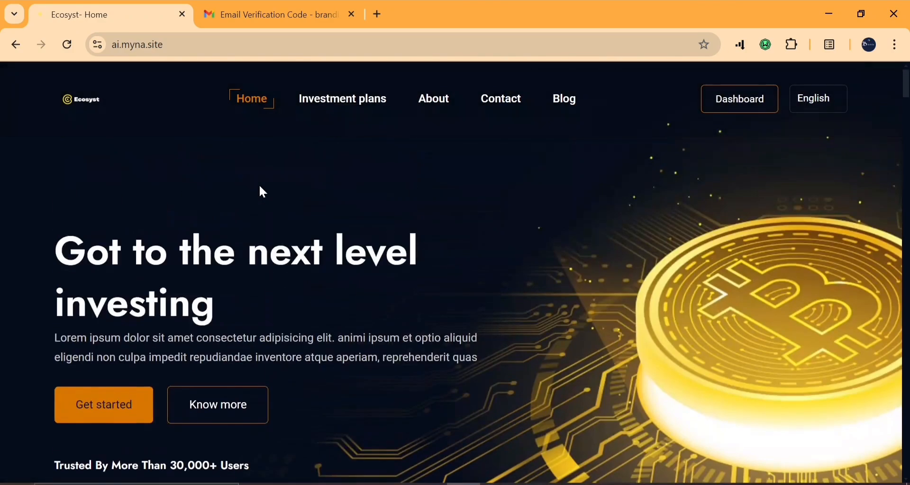
{"action": "scroll", "coordinate": [292, 152], "scroll_direction": "down", "scroll_amount": 18}
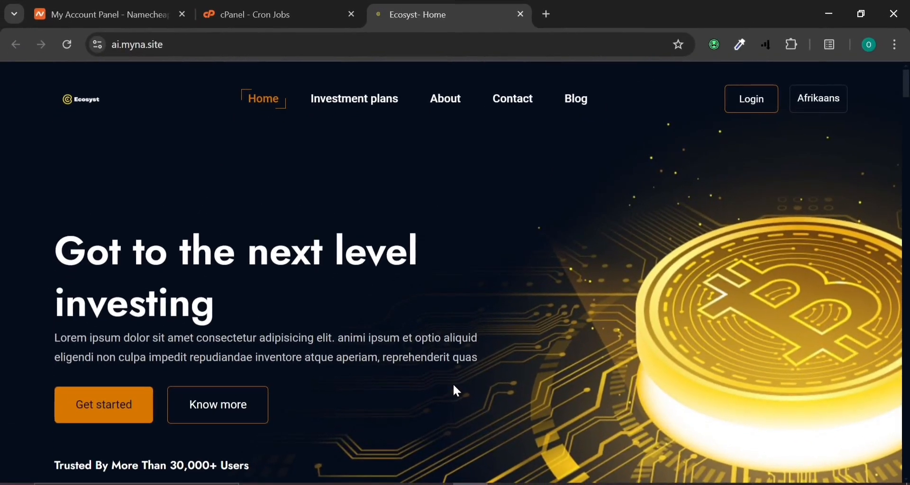
{"action": "scroll", "coordinate": [454, 377], "scroll_direction": "down", "scroll_amount": 5}
{"action": "scroll", "coordinate": [454, 377], "scroll_direction": "up", "scroll_amount": 5}
Switch to the Namecheap account tab, go to the Namecheap home page and browse it
{"action": "left_click", "coordinate": [188, 5]}
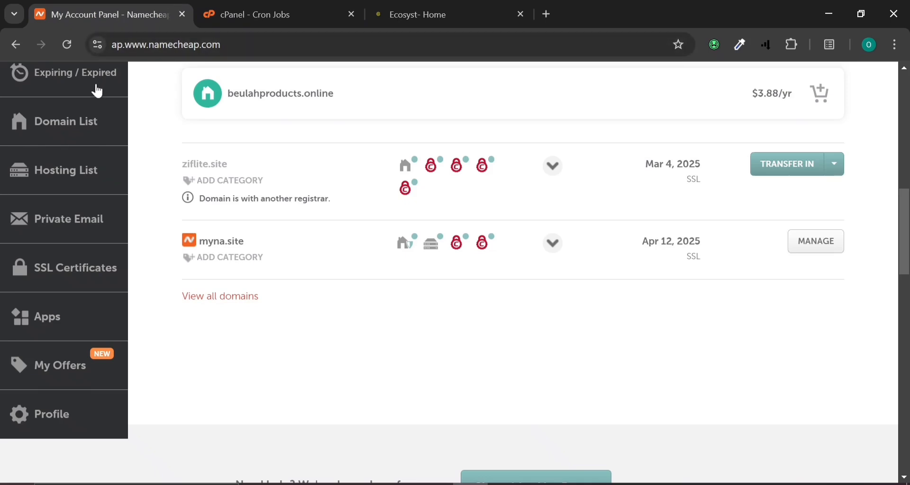
{"action": "scroll", "coordinate": [157, 180], "scroll_direction": "up", "scroll_amount": 10}
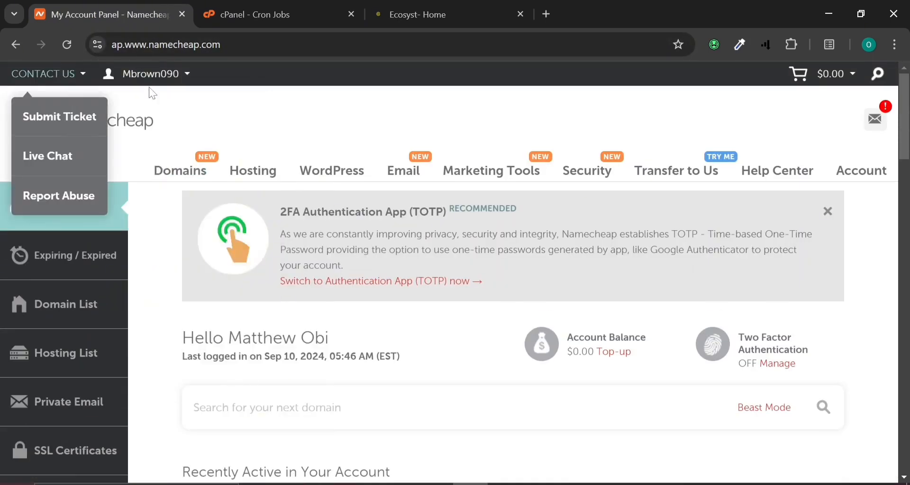
{"action": "left_click", "coordinate": [67, 125]}
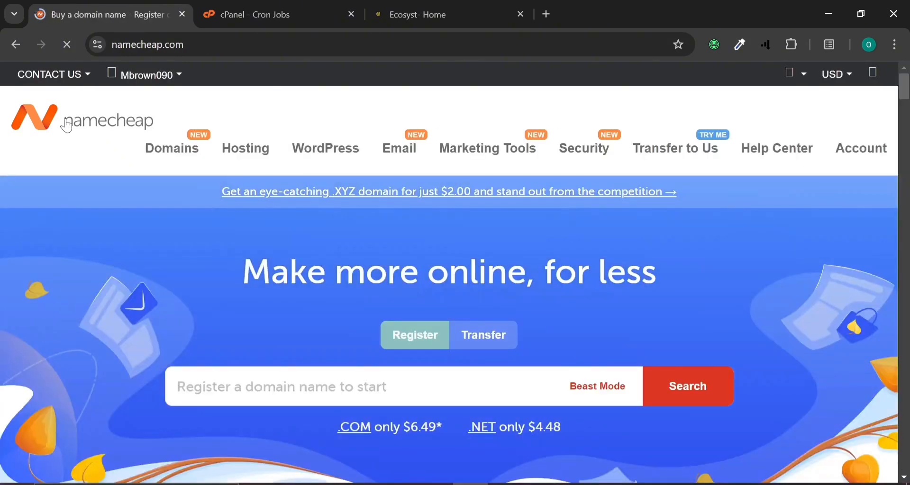
{"action": "mouse_move", "coordinate": [227, 149]}
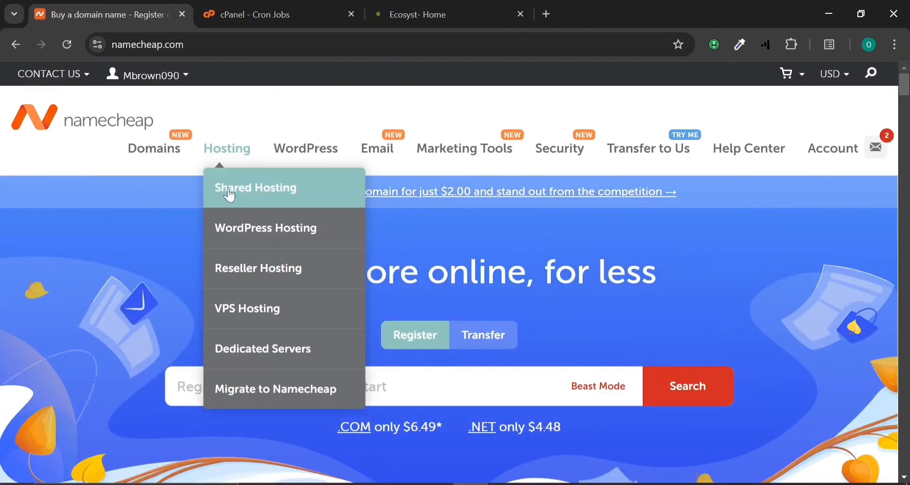
{"action": "scroll", "coordinate": [152, 251], "scroll_direction": "down", "scroll_amount": 4}
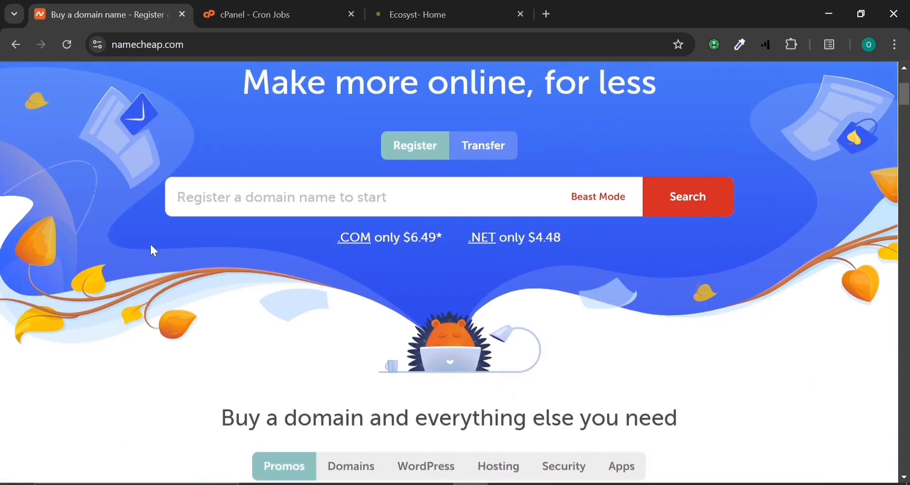
{"action": "scroll", "coordinate": [154, 251], "scroll_direction": "up", "scroll_amount": 4}
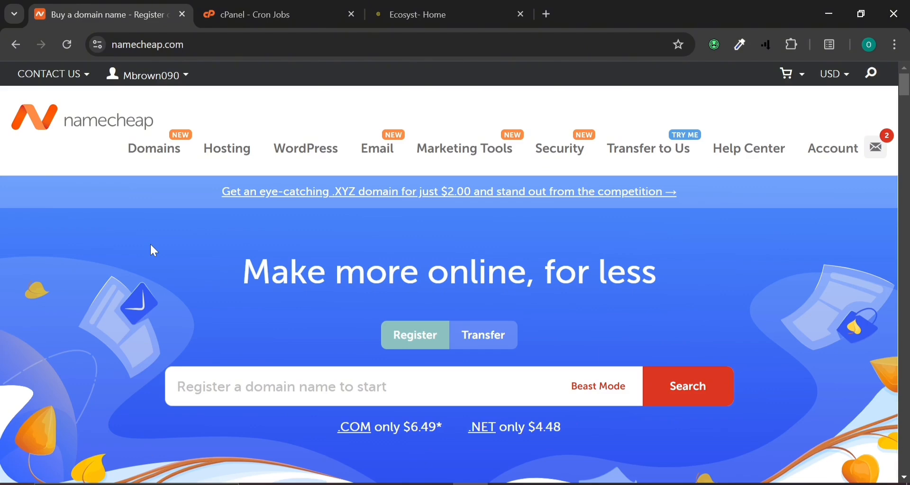
{"action": "scroll", "coordinate": [259, 263], "scroll_direction": "down", "scroll_amount": 4}
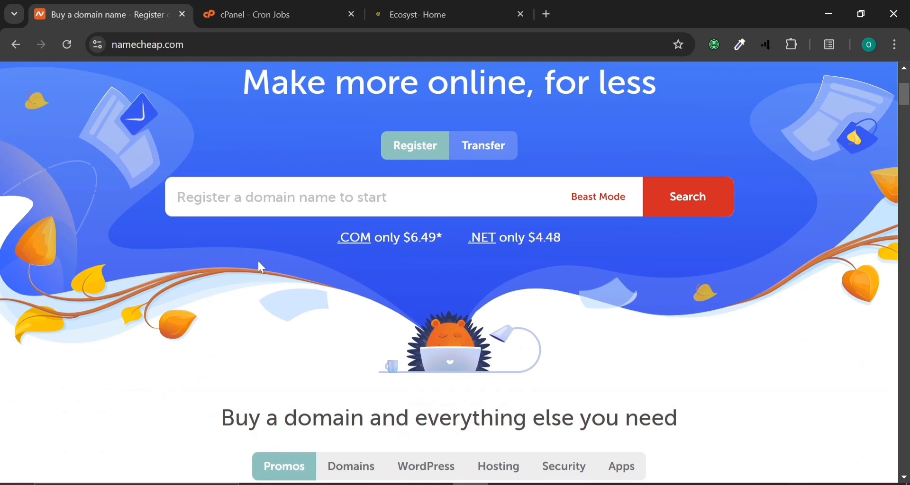
{"action": "scroll", "coordinate": [259, 262], "scroll_direction": "up", "scroll_amount": 2}
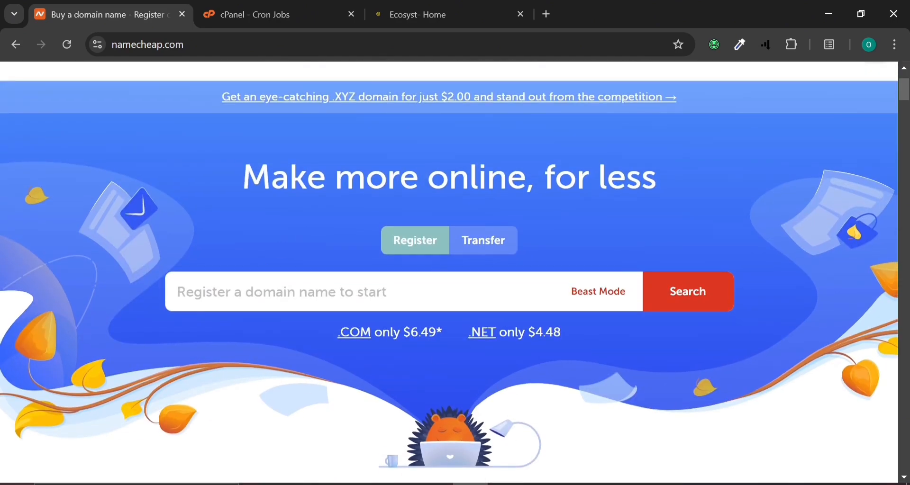
{"action": "scroll", "coordinate": [336, 305], "scroll_direction": "up", "scroll_amount": 2}
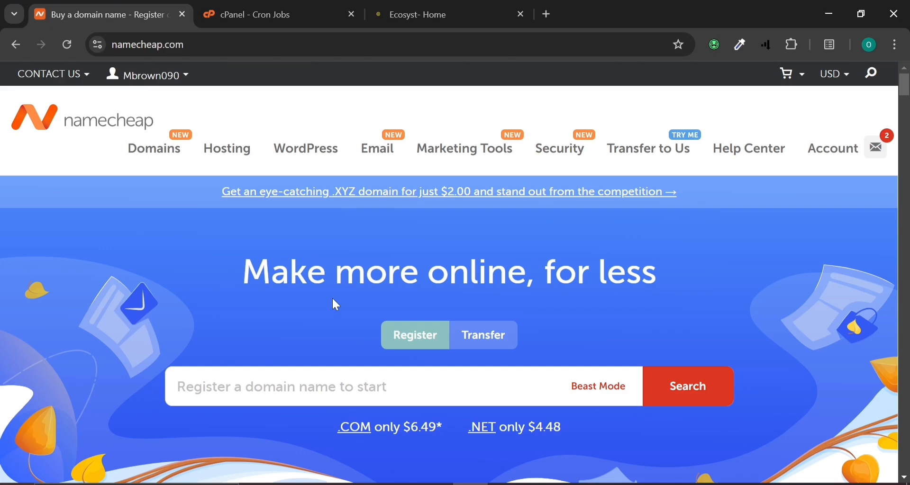
Switch to the cPanel tab and return to the cPanel tools home page
{"action": "left_click", "coordinate": [316, 22]}
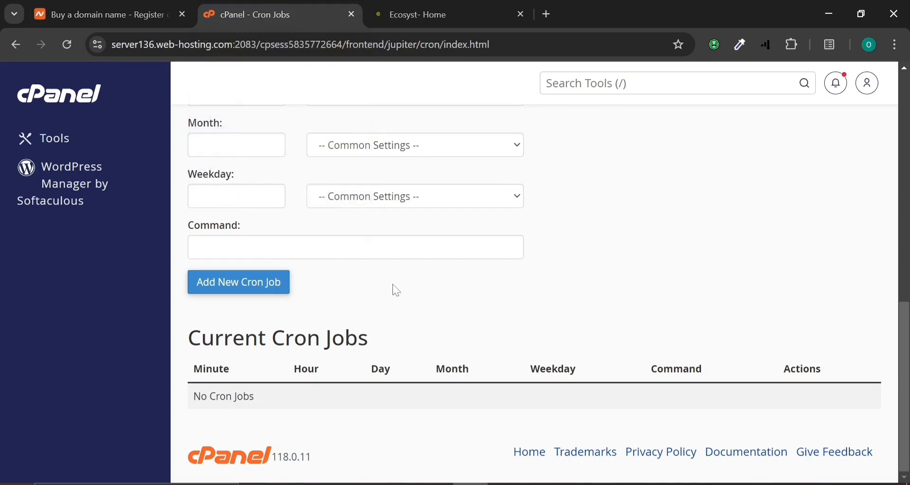
{"action": "scroll", "coordinate": [394, 290], "scroll_direction": "up", "scroll_amount": 5}
{"action": "scroll", "coordinate": [397, 290], "scroll_direction": "up", "scroll_amount": 5}
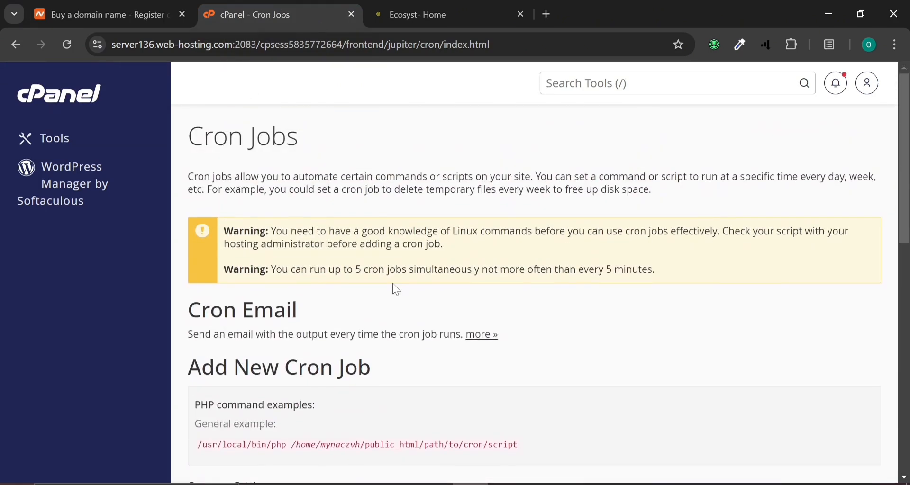
{"action": "left_click", "coordinate": [65, 97]}
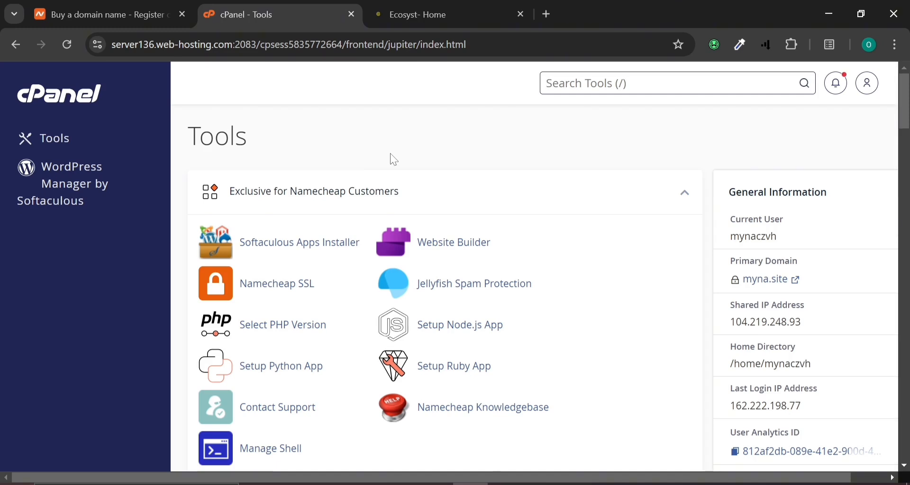
Search tools for 'fil', launch File Manager, and view the ai.myna.site folder
{"action": "type", "text": "fil"}
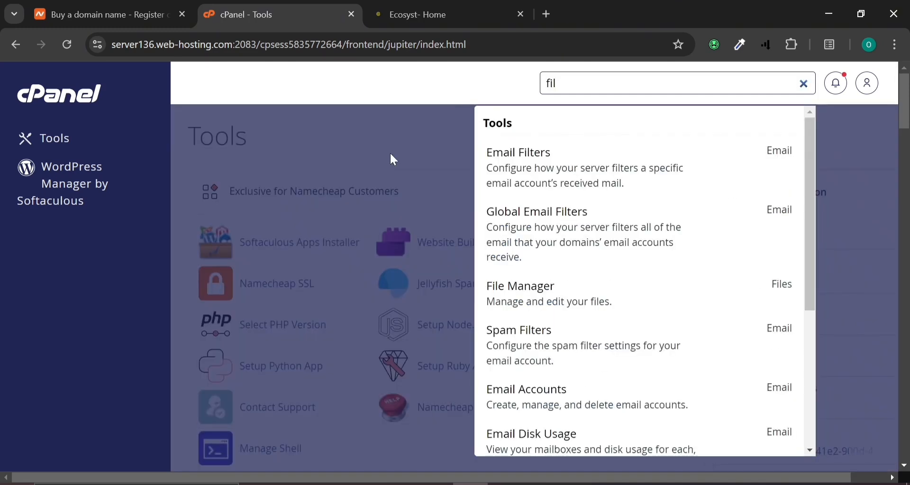
{"action": "left_click", "coordinate": [494, 299]}
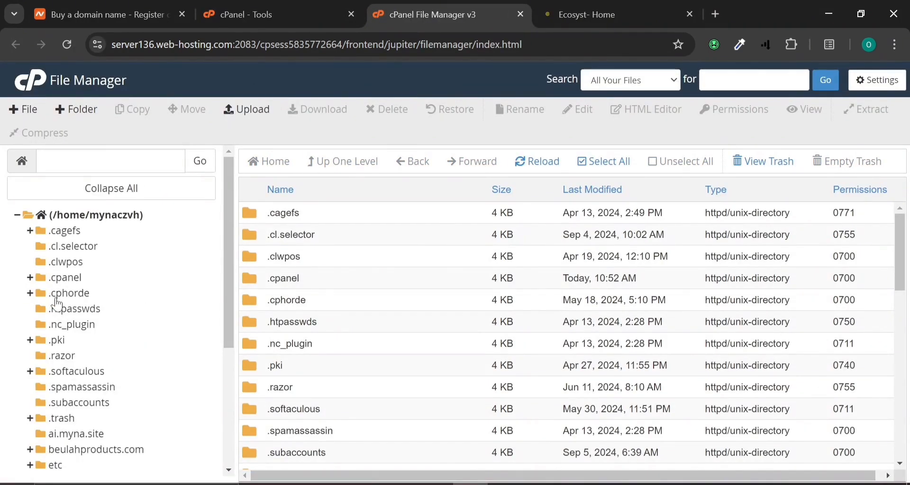
{"action": "scroll", "coordinate": [54, 298], "scroll_direction": "down", "scroll_amount": 4}
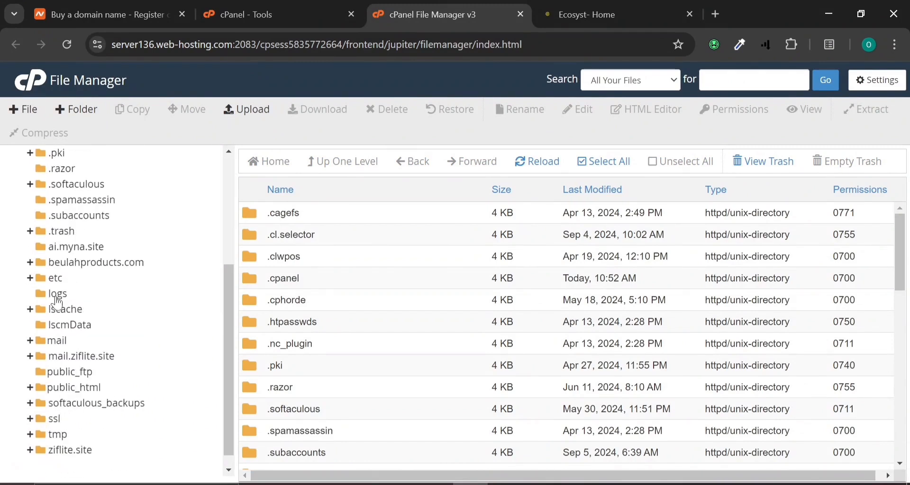
{"action": "left_click", "coordinate": [72, 246]}
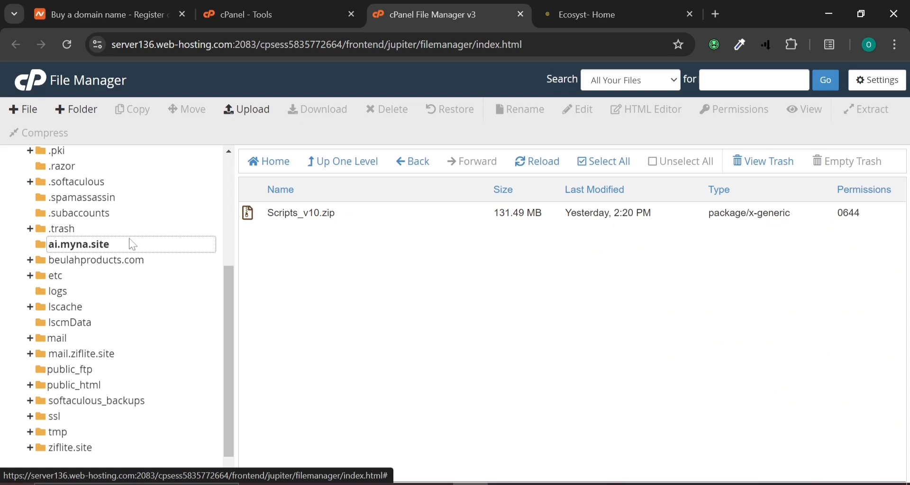
{"action": "scroll", "coordinate": [132, 244], "scroll_direction": "up", "scroll_amount": 4}
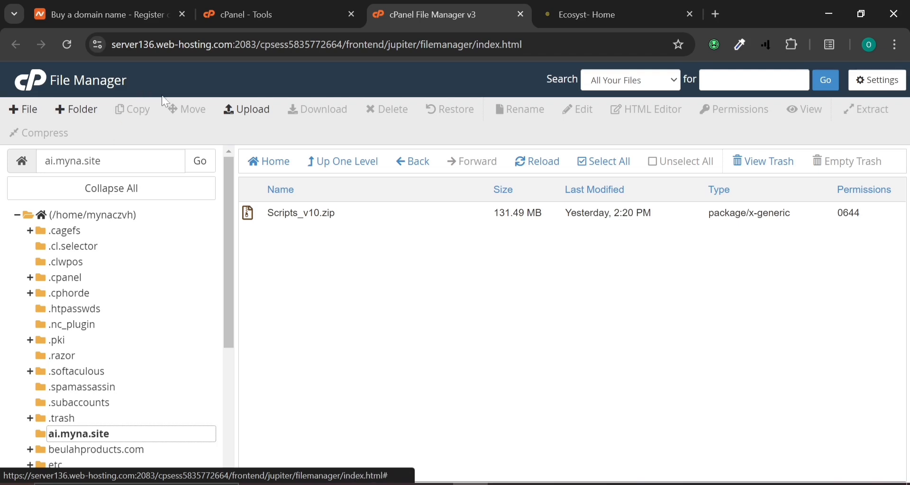
Open the upload page for the folder, then close that extra upload tab
{"action": "left_click", "coordinate": [250, 109]}
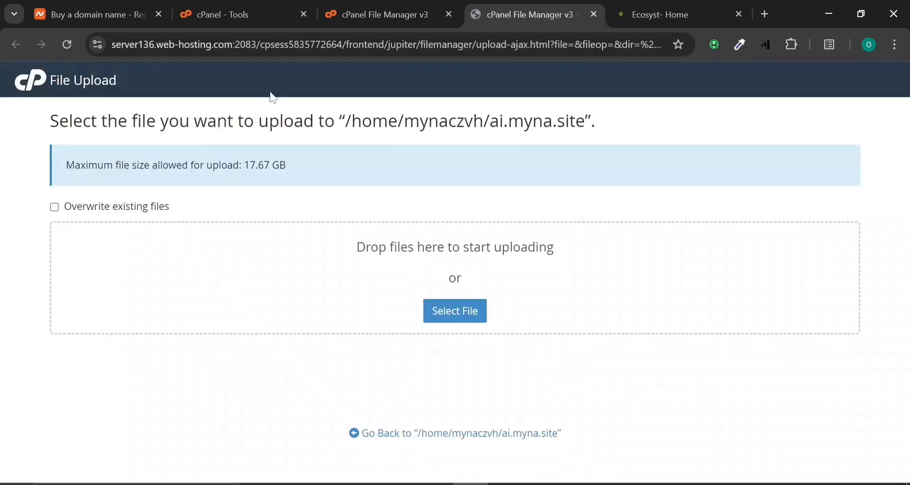
{"action": "left_click", "coordinate": [378, 7]}
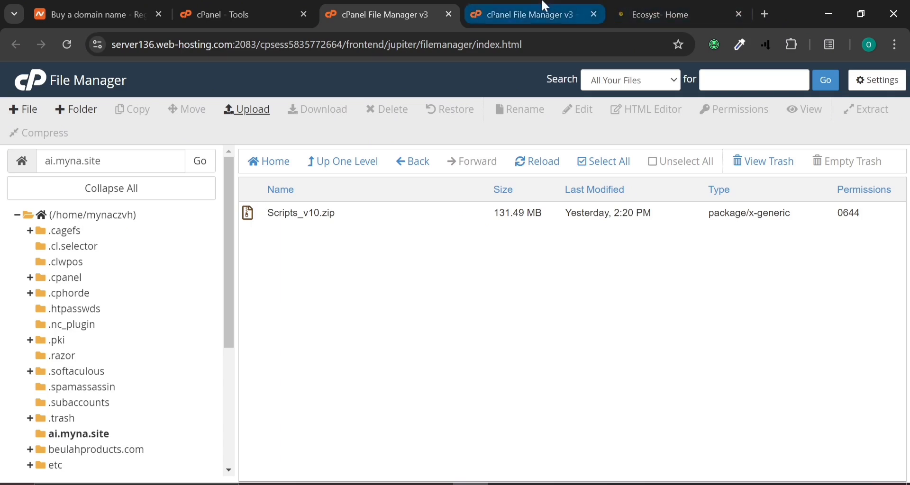
{"action": "left_click", "coordinate": [593, 15]}
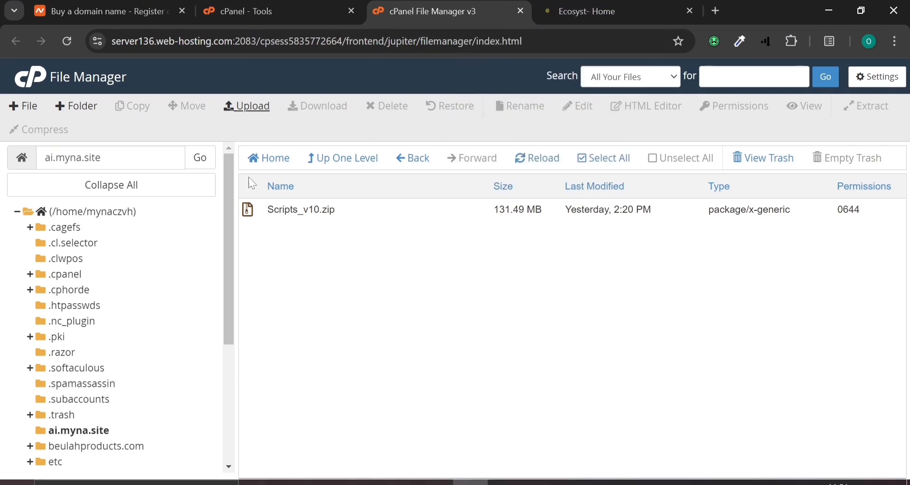
Start uploading the exco-10.0 archive to ai.myna.site, then move between the File Manager and upload tabs
{"action": "left_click", "coordinate": [255, 110]}
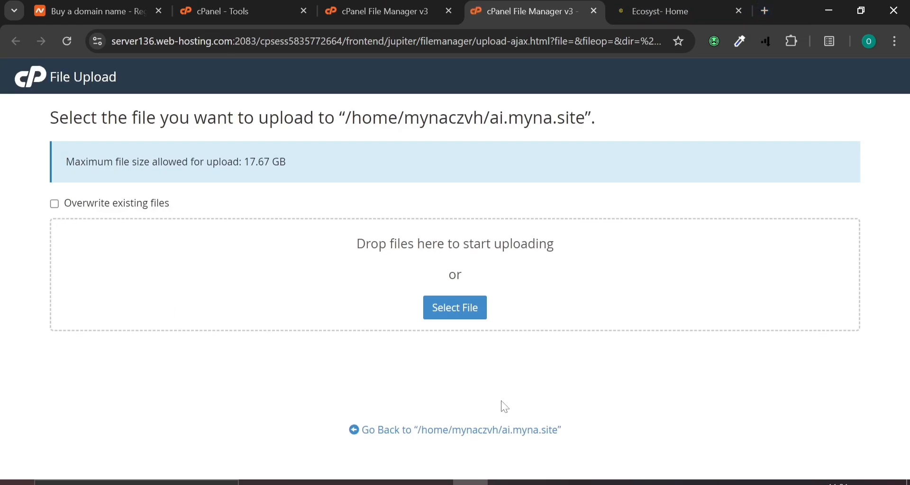
{"action": "left_click", "coordinate": [451, 301]}
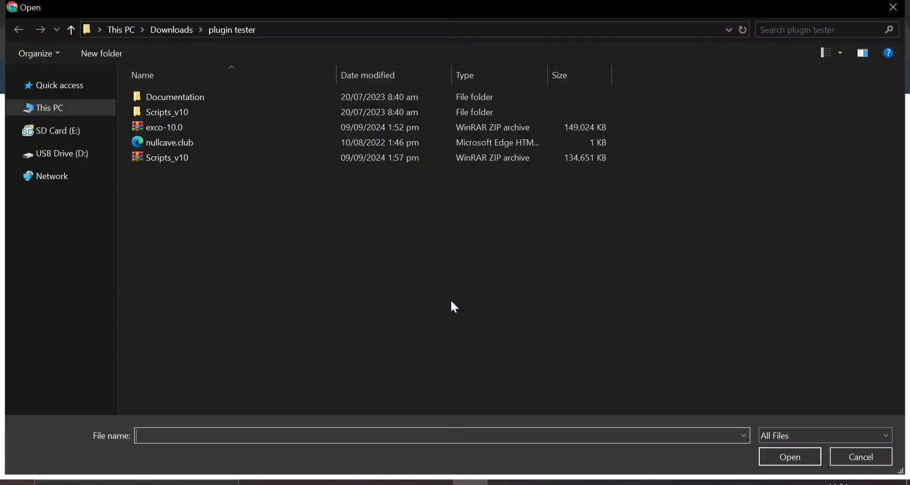
{"action": "left_click", "coordinate": [144, 126]}
{"action": "double_click", "coordinate": [143, 127]}
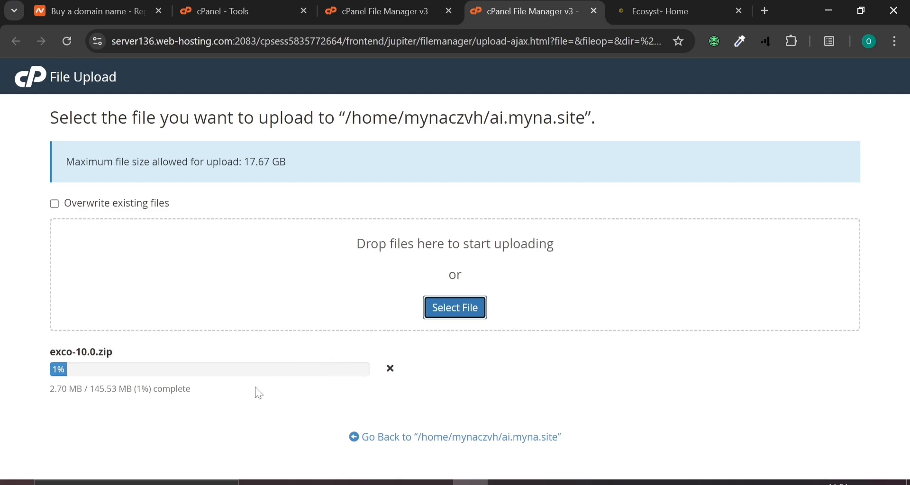
{"action": "left_click", "coordinate": [380, 11]}
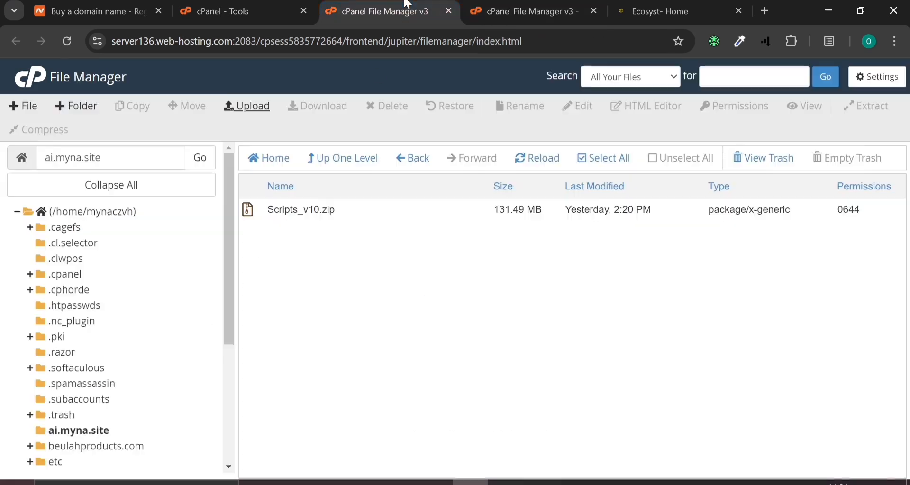
{"action": "left_click", "coordinate": [519, 6]}
Reload File Manager and extract Scripts_v10.zip into /ai.myna.site, creating a Scripts_v10 folder
{"action": "left_click", "coordinate": [594, 10]}
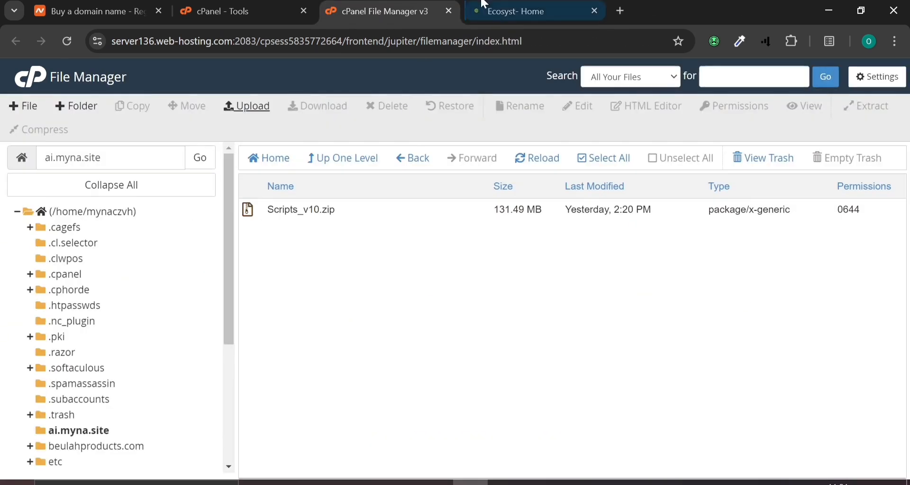
{"action": "left_click", "coordinate": [67, 41]}
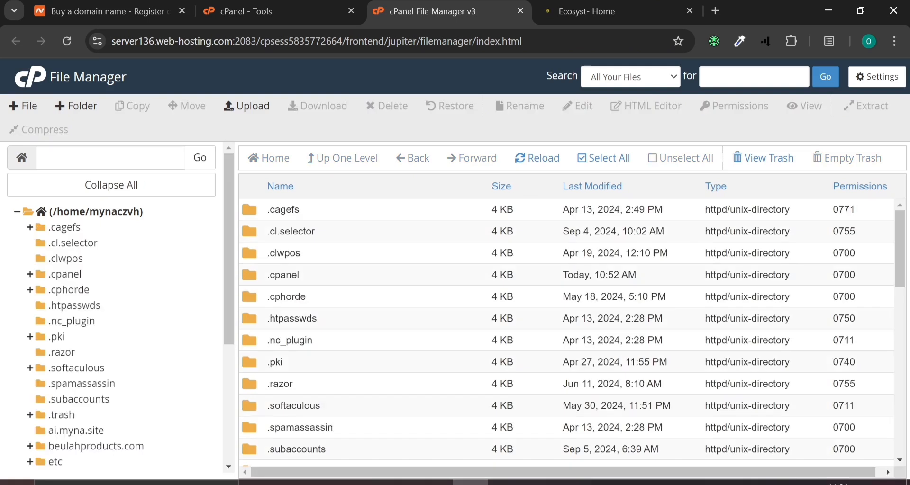
{"action": "left_click", "coordinate": [66, 446]}
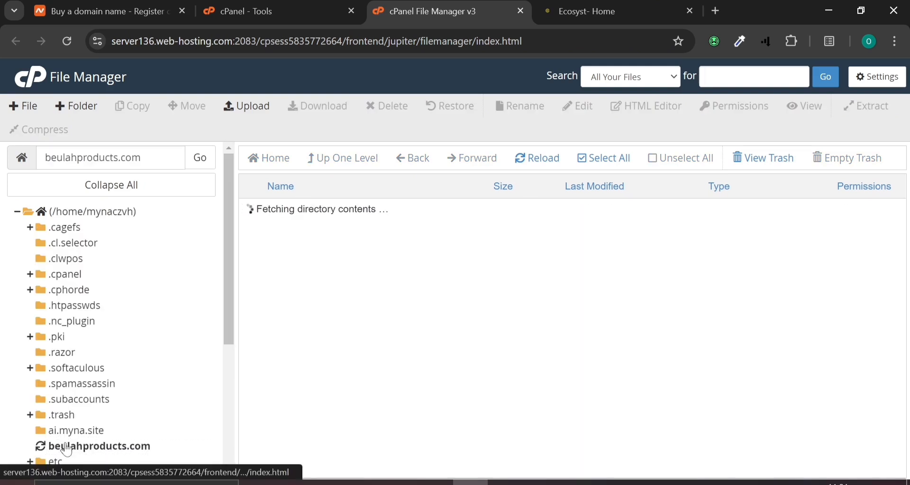
{"action": "left_click", "coordinate": [64, 430]}
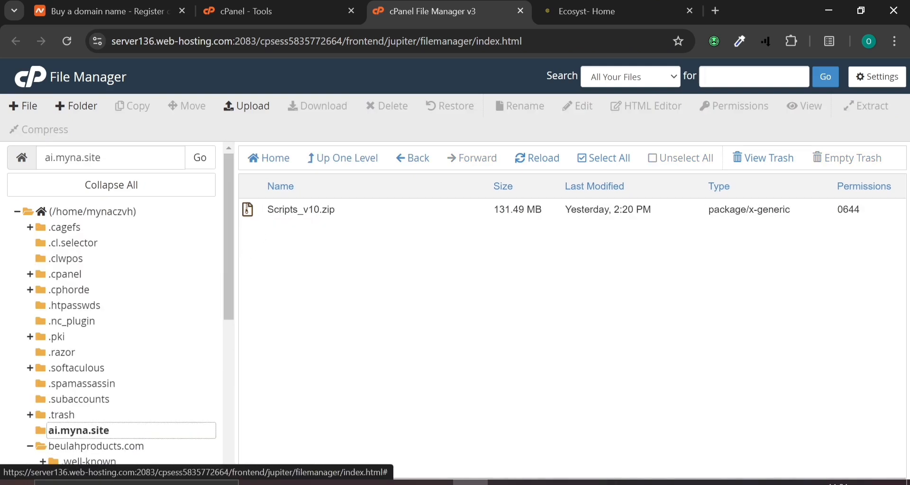
{"action": "left_click", "coordinate": [269, 214]}
{"action": "right_click", "coordinate": [261, 205]}
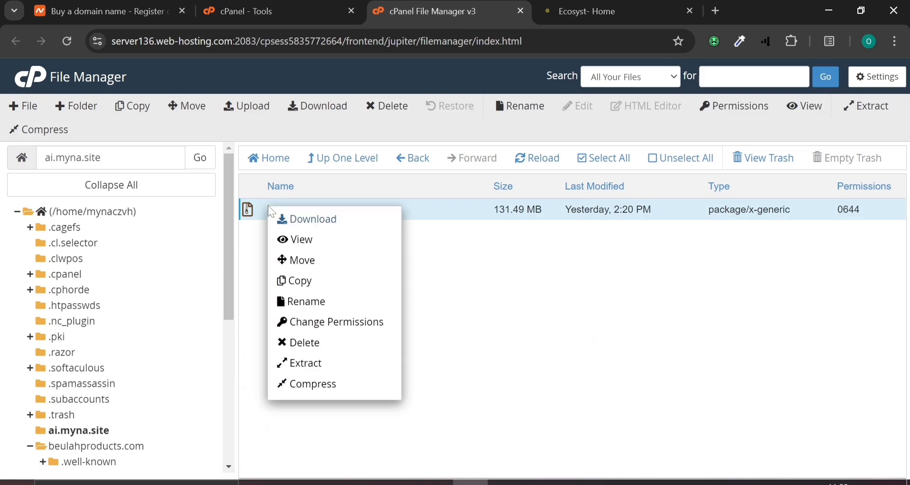
{"action": "left_click", "coordinate": [319, 371]}
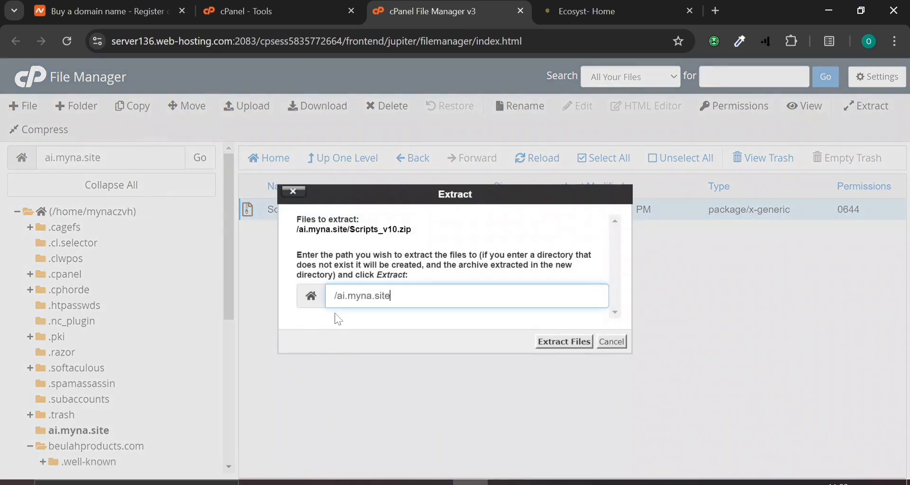
{"action": "left_click", "coordinate": [552, 344]}
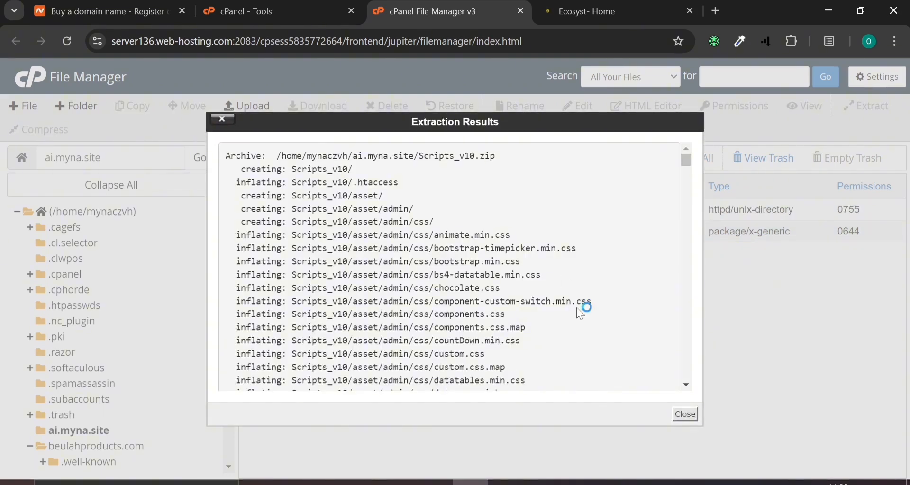
{"action": "scroll", "coordinate": [584, 308], "scroll_direction": "down", "scroll_amount": 5}
{"action": "left_click", "coordinate": [685, 413]}
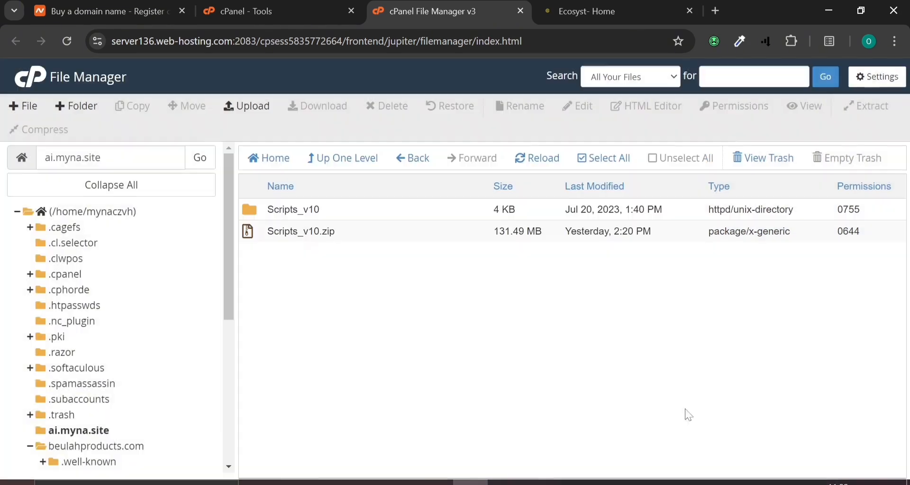
Move asset, core, install, .htaccess and index.php from Scripts_v10 up into /ai.myna.site/, then open that folder
{"action": "double_click", "coordinate": [262, 211]}
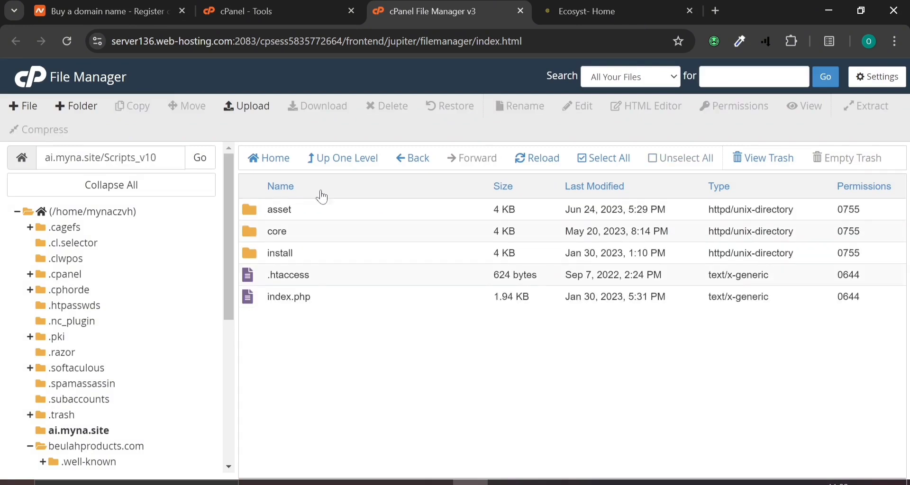
{"action": "left_click", "coordinate": [605, 160]}
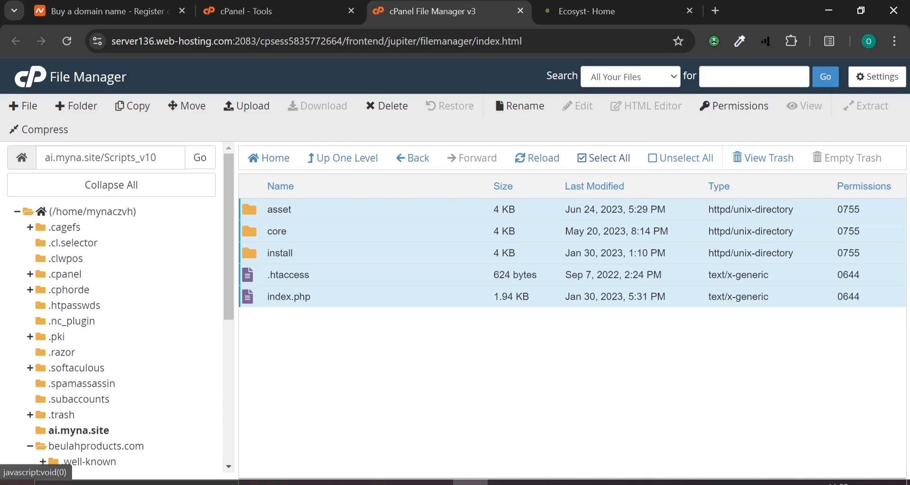
{"action": "left_click", "coordinate": [192, 107]}
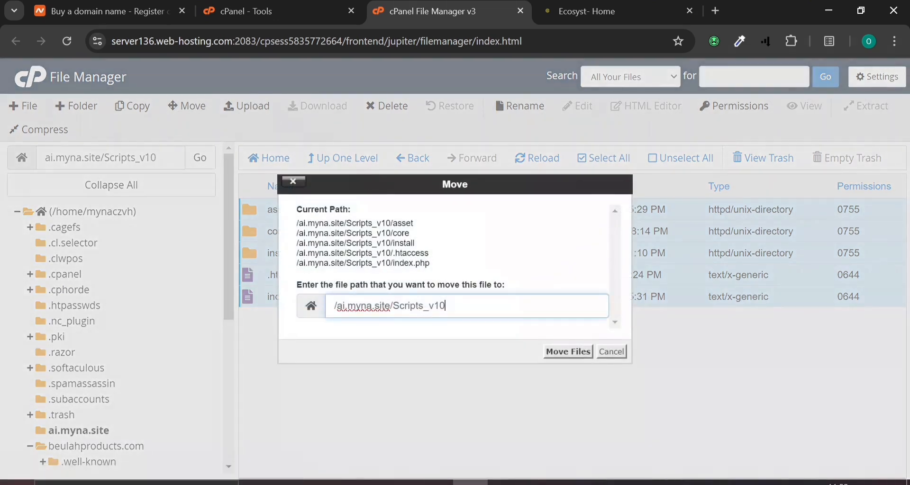
{"action": "left_click_drag", "start_coordinate": [393, 307], "coordinate": [446, 306]}
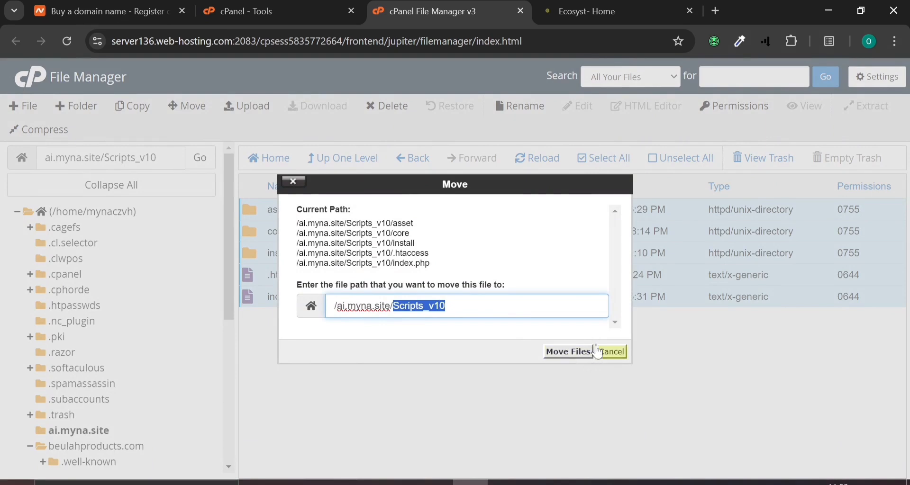
{"action": "key", "text": "BackSpace"}
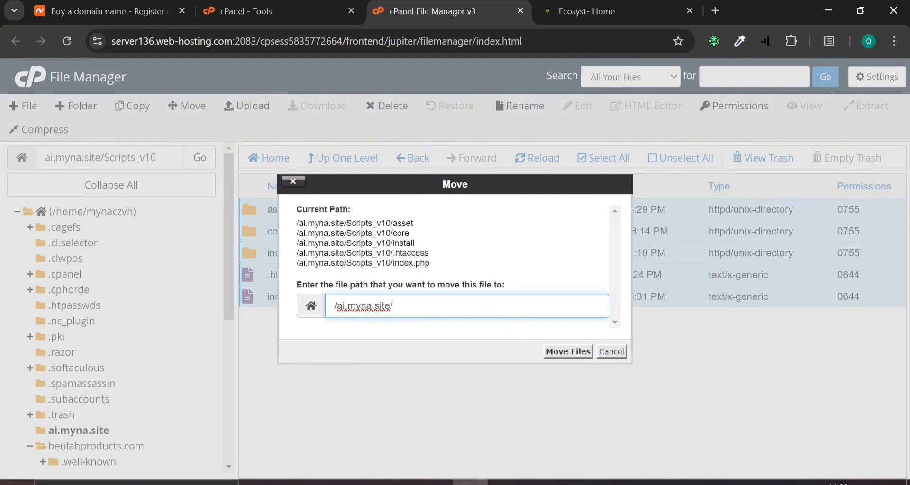
{"action": "left_click", "coordinate": [564, 351]}
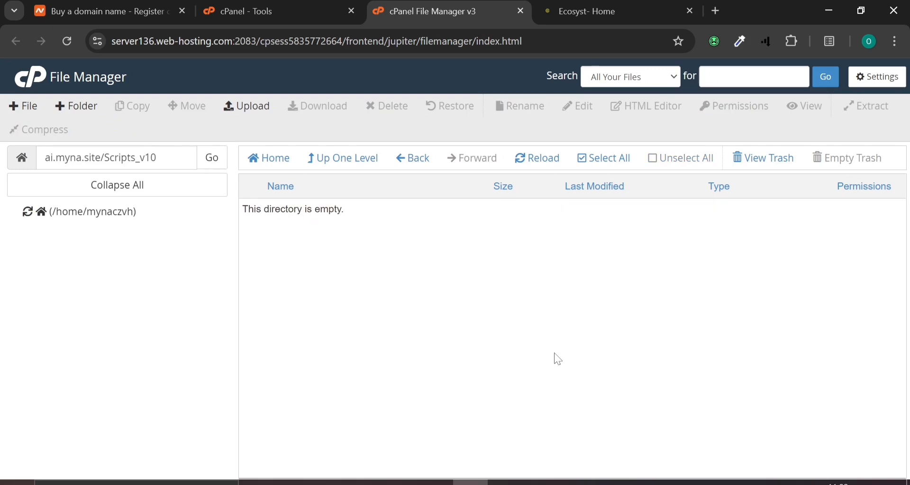
{"action": "left_click_drag", "start_coordinate": [104, 158], "coordinate": [157, 158]}
{"action": "key", "text": "BackSpace"}
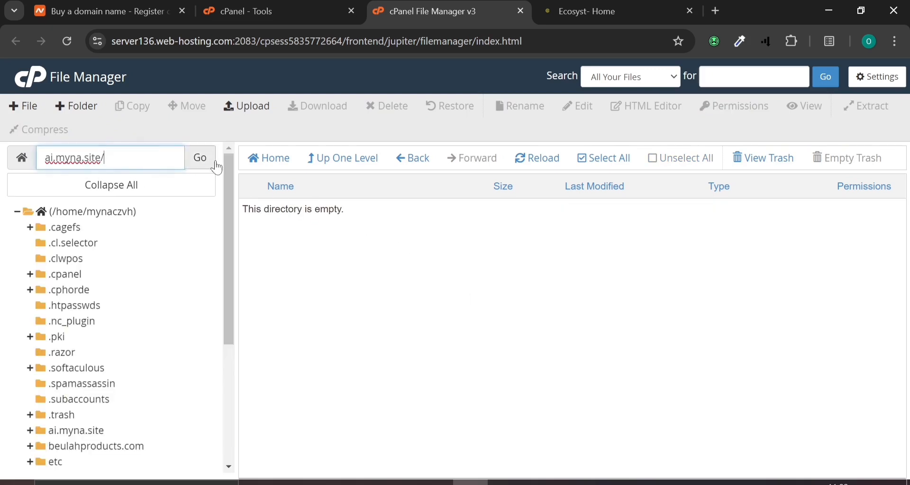
{"action": "left_click", "coordinate": [200, 157]}
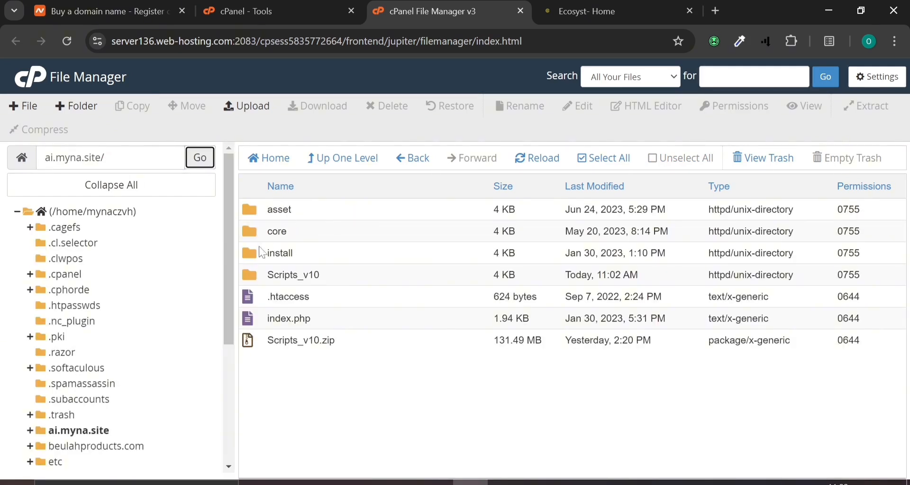
Load ai.myna.site in a new browser tab to launch the HYIP MAX installer
{"action": "left_click", "coordinate": [714, 10]}
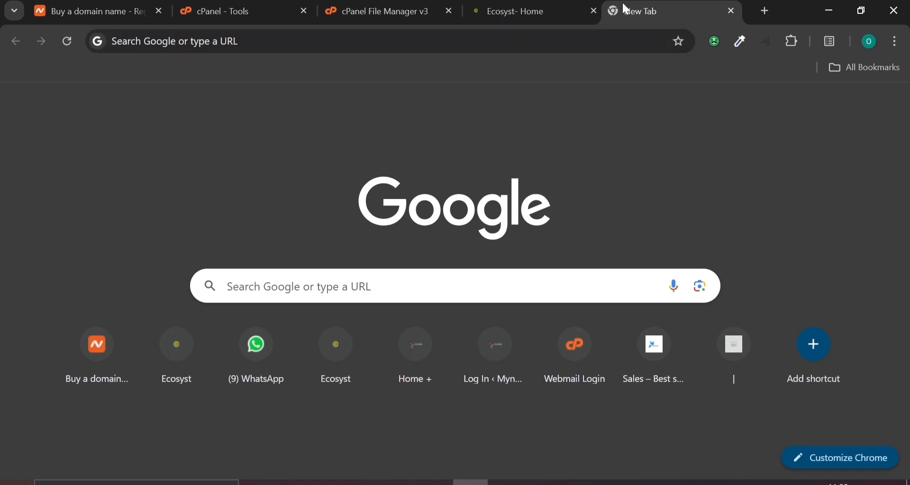
{"action": "left_click_drag", "start_coordinate": [622, 1], "coordinate": [550, 18]}
{"action": "left_click", "coordinate": [498, 41]}
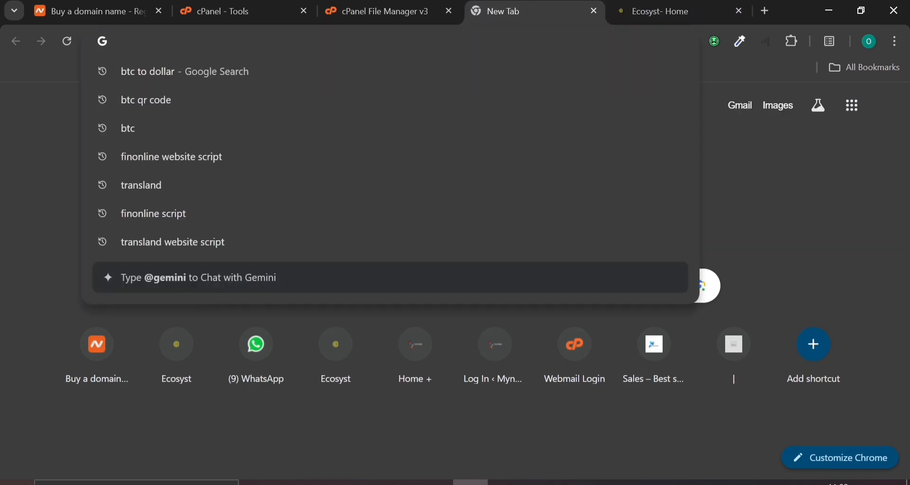
{"action": "type", "text": "a"}
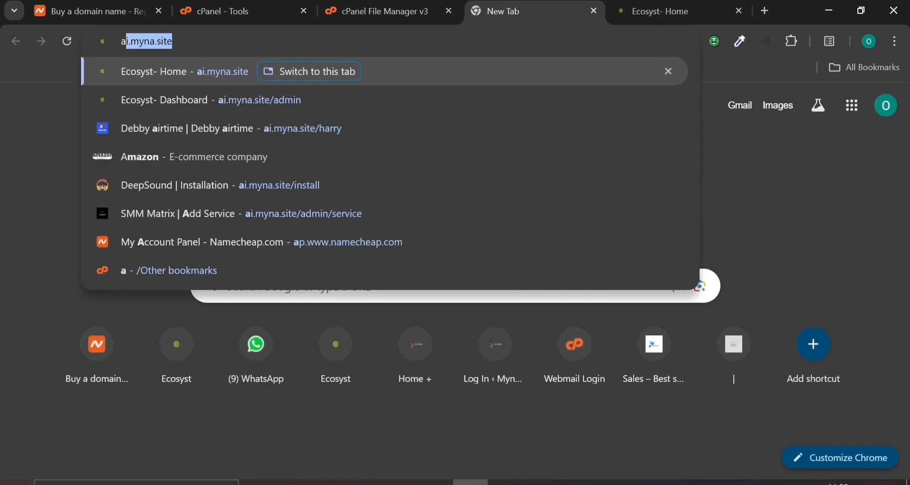
{"action": "key", "text": "Return"}
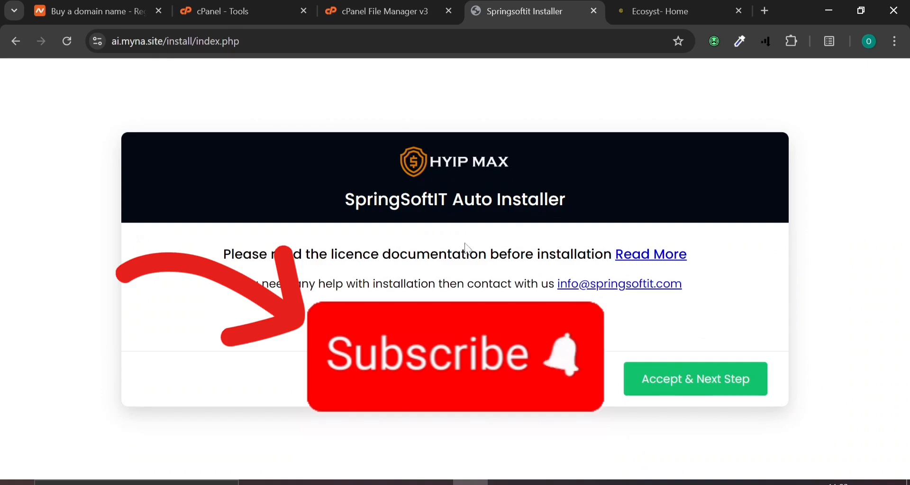
Accept the licence and continue past the server requirements to File Permission
{"action": "left_click", "coordinate": [710, 388]}
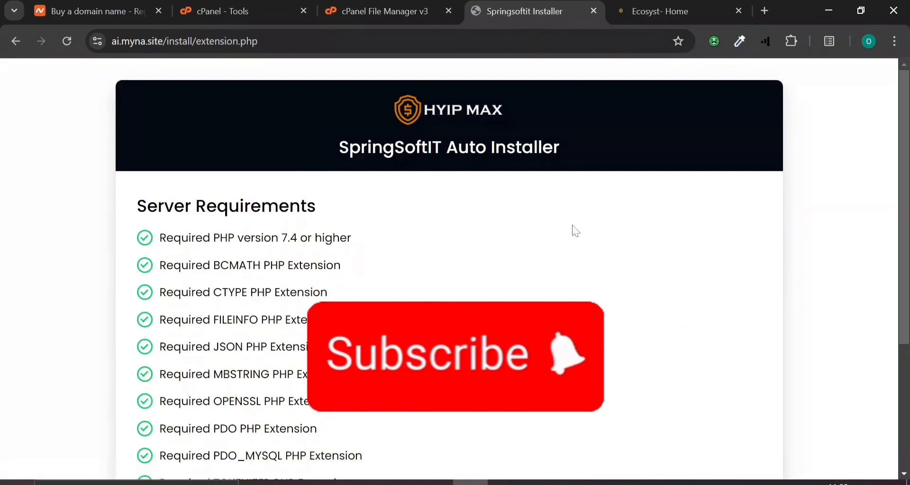
{"action": "scroll", "coordinate": [634, 332], "scroll_direction": "down", "scroll_amount": 4}
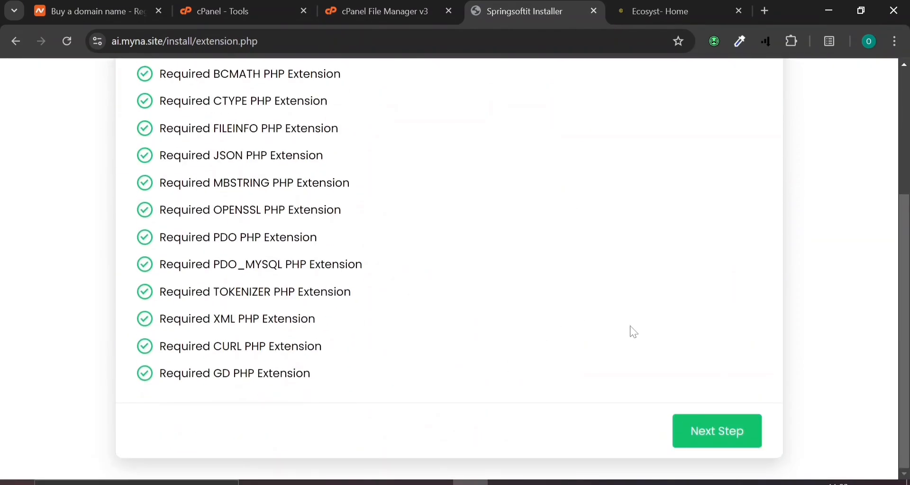
{"action": "left_click", "coordinate": [700, 439]}
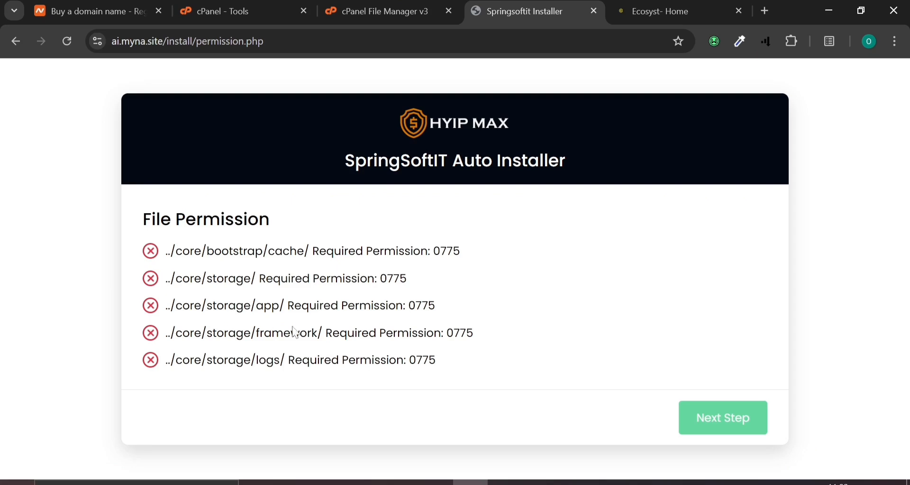
Give the core/bootstrap/cache folder 0775 permissions by adding group write
{"action": "left_click", "coordinate": [409, 4]}
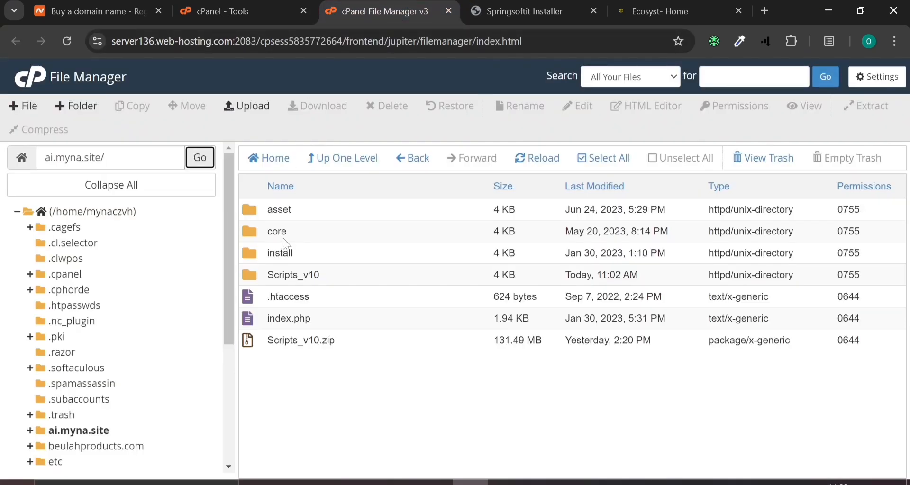
{"action": "double_click", "coordinate": [256, 235]}
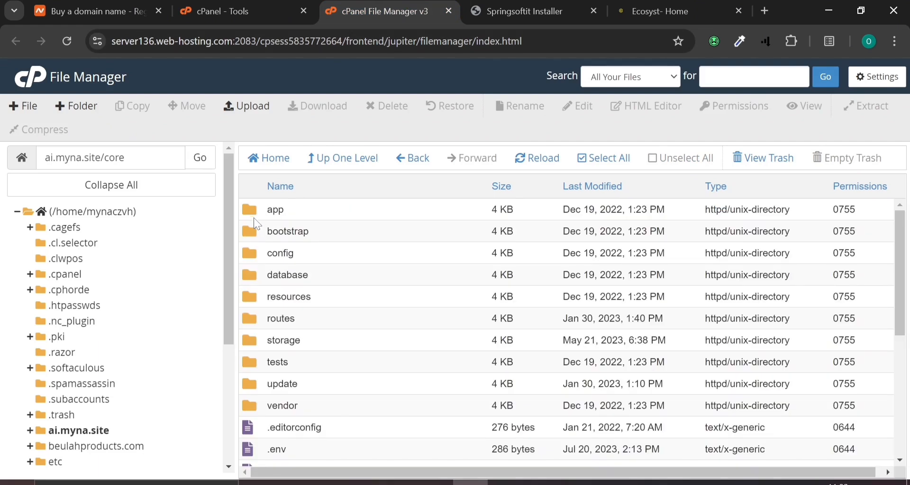
{"action": "double_click", "coordinate": [251, 229]}
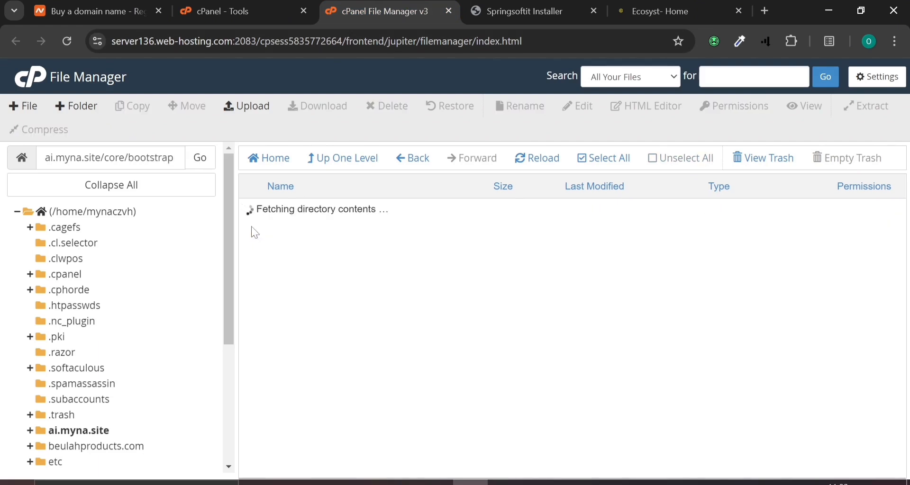
{"action": "left_click", "coordinate": [260, 212]}
{"action": "right_click", "coordinate": [262, 215]}
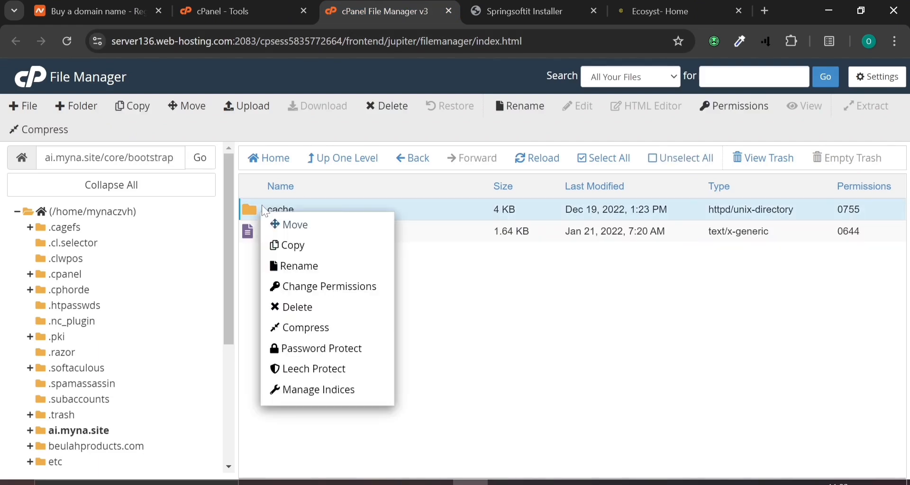
{"action": "left_click", "coordinate": [300, 287]}
{"action": "left_click", "coordinate": [475, 258]}
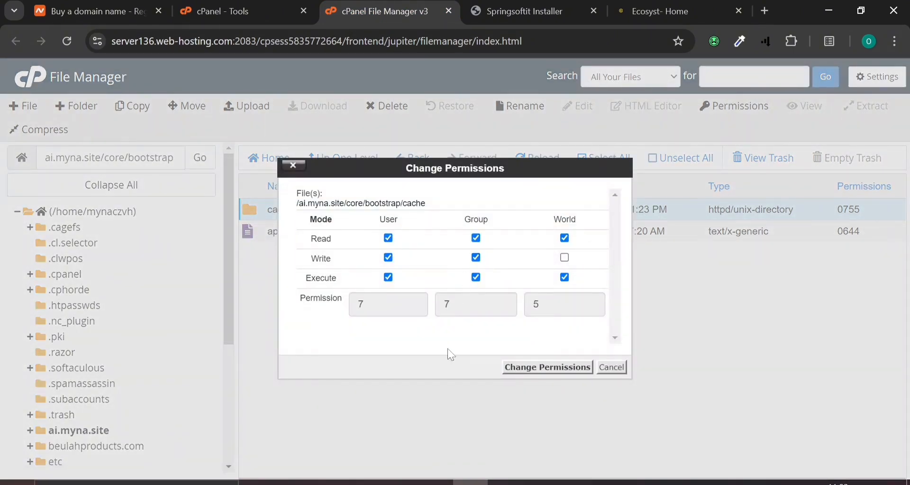
{"action": "left_click", "coordinate": [547, 367]}
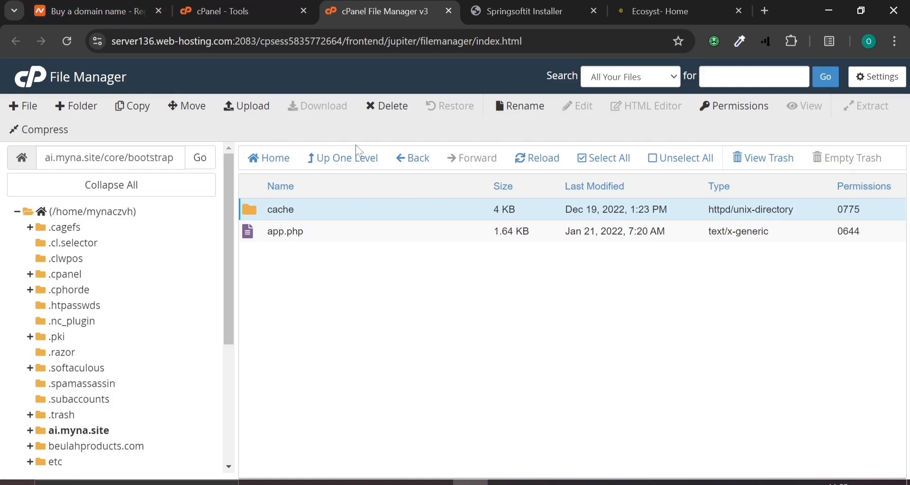
Set the app, framework and logs folders in core/storage to 0775 permissions
{"action": "left_click", "coordinate": [399, 161]}
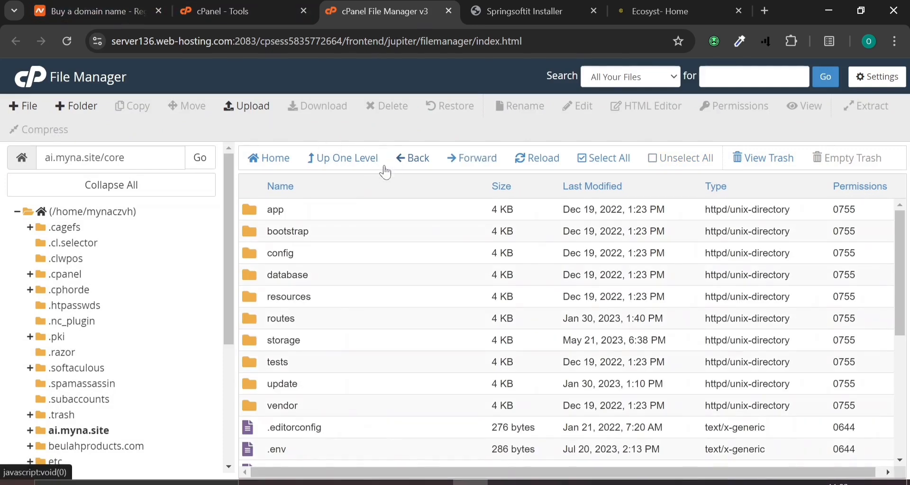
{"action": "left_click", "coordinate": [261, 339]}
{"action": "double_click", "coordinate": [261, 341]}
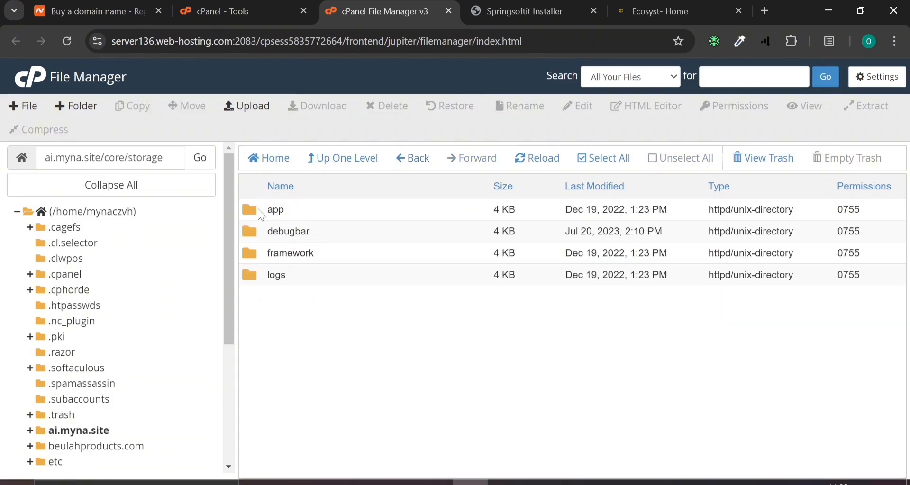
{"action": "left_click", "coordinate": [262, 216]}
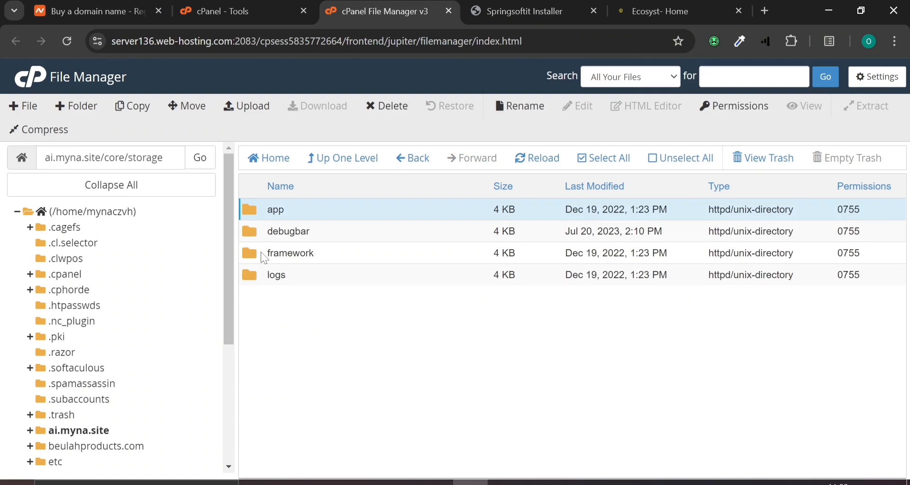
{"action": "left_click", "coordinate": [261, 280], "text": "ctrl"}
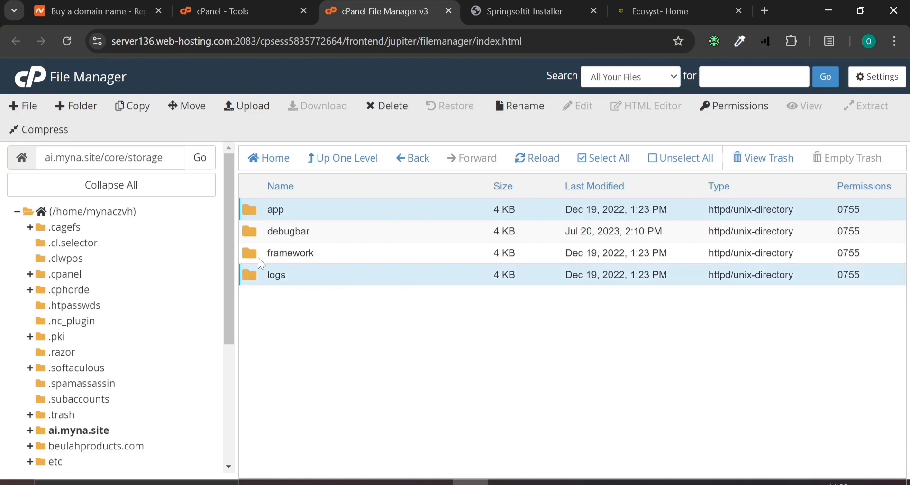
{"action": "left_click", "coordinate": [261, 260], "text": "ctrl"}
{"action": "right_click", "coordinate": [259, 259]}
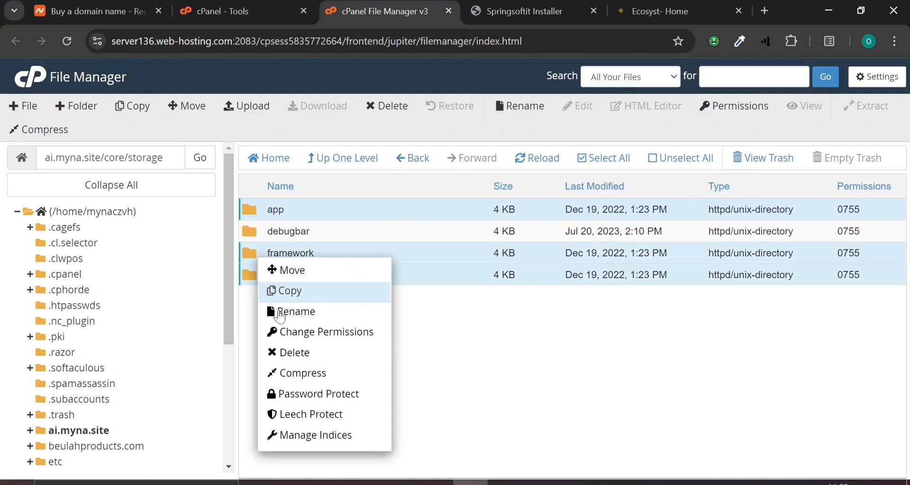
{"action": "left_click", "coordinate": [288, 333]}
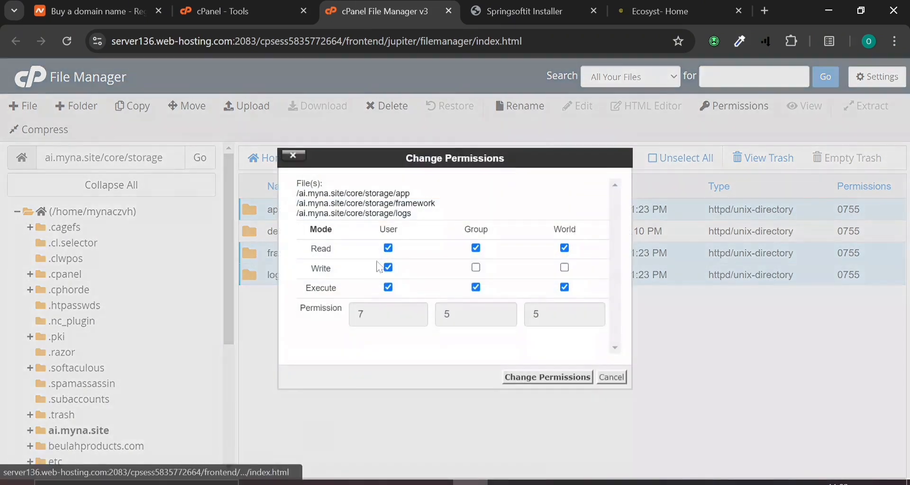
{"action": "left_click", "coordinate": [476, 268]}
{"action": "left_click", "coordinate": [521, 378]}
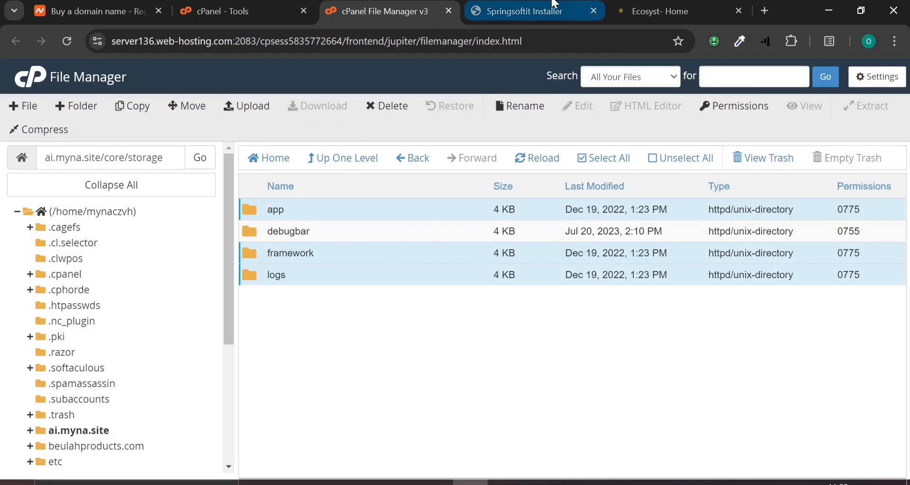
Set the core/storage folder itself to 0775 permissions
{"action": "left_click", "coordinate": [555, 4]}
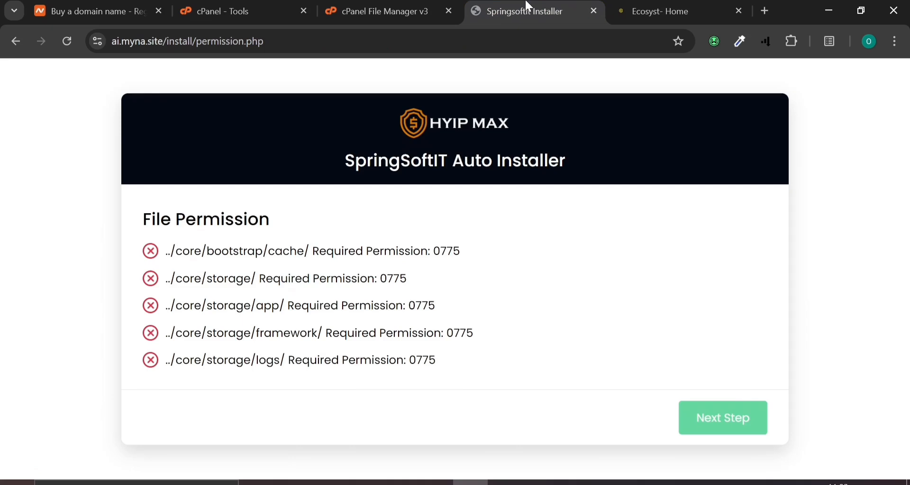
{"action": "left_click", "coordinate": [389, 4]}
{"action": "left_click", "coordinate": [422, 161]}
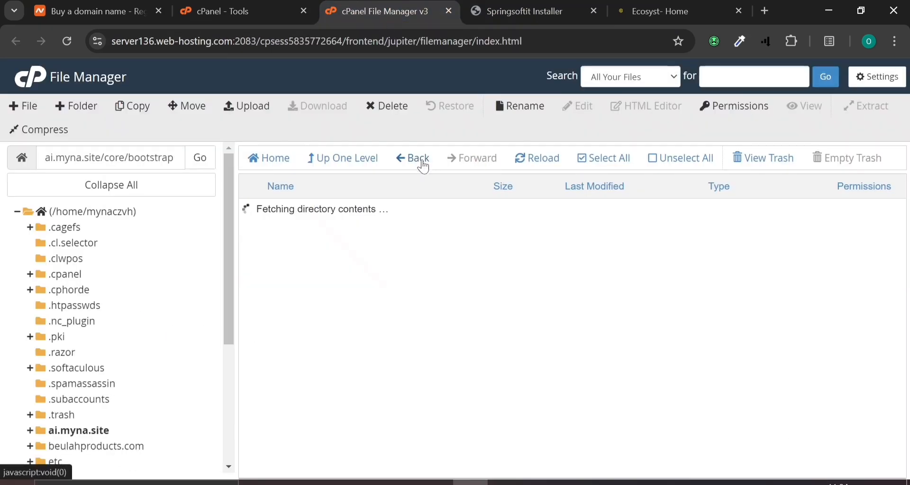
{"action": "left_click", "coordinate": [408, 159]}
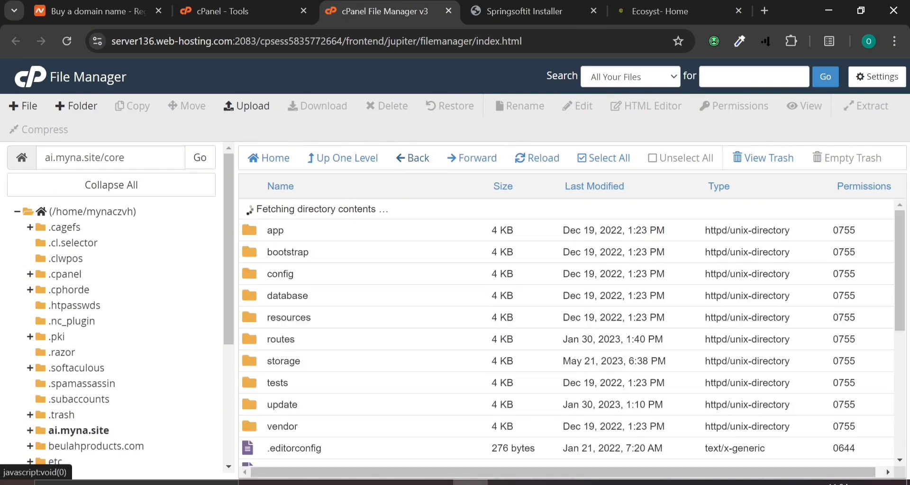
{"action": "left_click", "coordinate": [256, 340]}
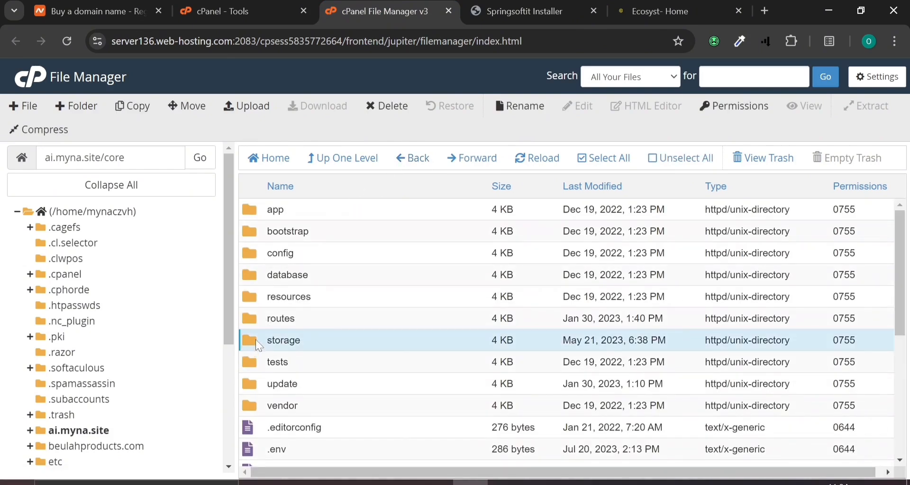
{"action": "right_click", "coordinate": [255, 340]}
{"action": "left_click", "coordinate": [315, 352]}
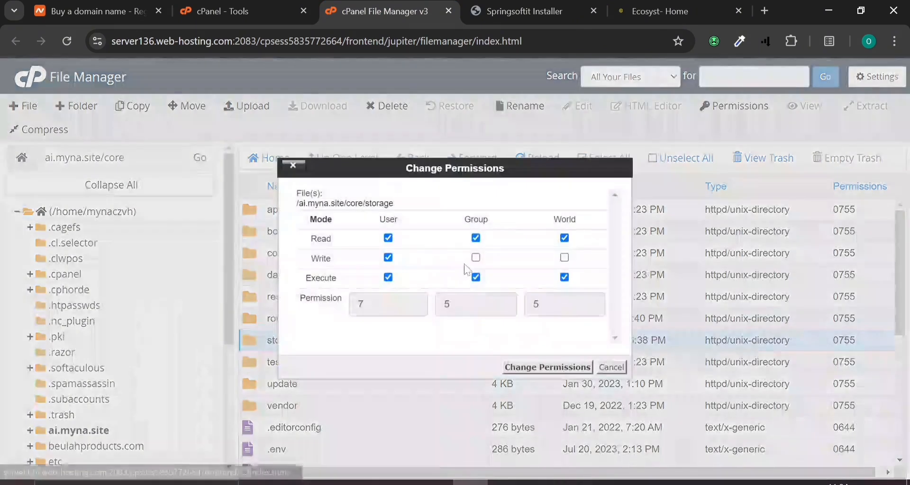
{"action": "left_click", "coordinate": [475, 258]}
{"action": "left_click", "coordinate": [523, 365]}
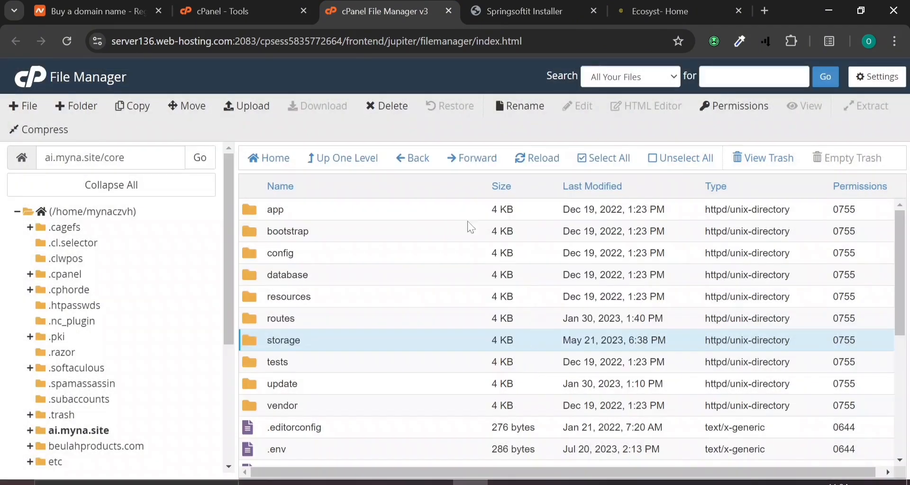
Confirm all five folders pass the installer's permission check and advance to the database form
{"action": "left_click", "coordinate": [524, 11]}
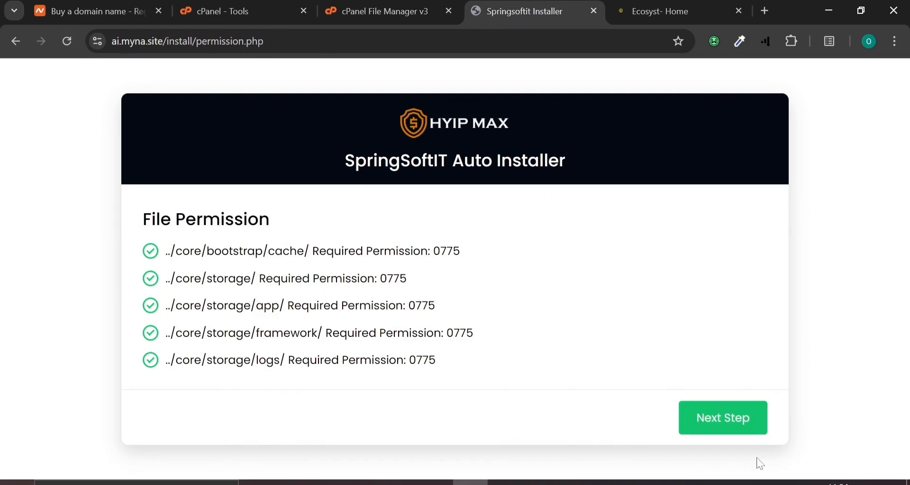
{"action": "left_click", "coordinate": [716, 406]}
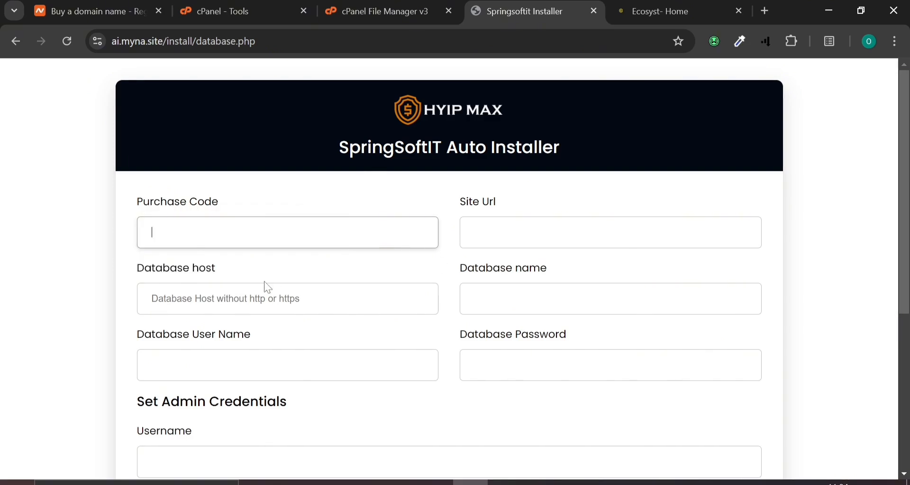
{"action": "scroll", "coordinate": [268, 288], "scroll_direction": "down", "scroll_amount": 2}
{"action": "scroll", "coordinate": [269, 286], "scroll_direction": "up", "scroll_amount": 2}
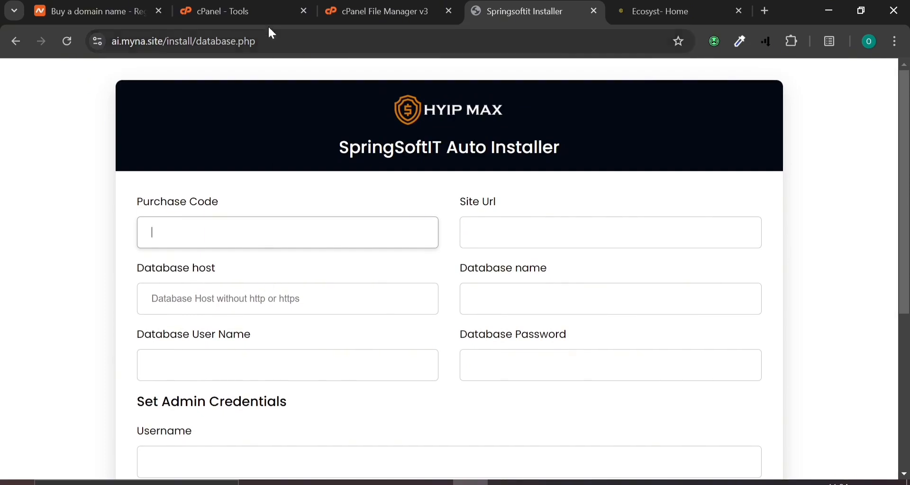
Find MySQL Databases via a 'dat' tool search and create a database named 2026
{"action": "left_click", "coordinate": [266, 4]}
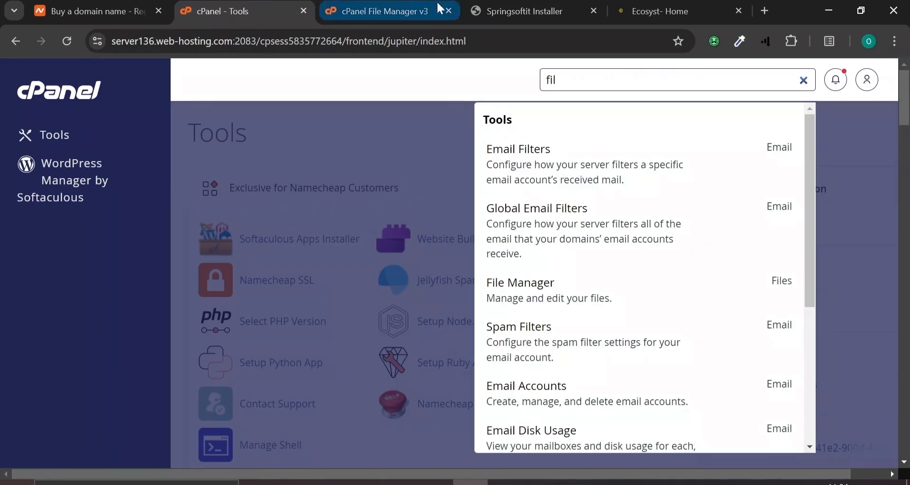
{"action": "key", "text": "ctrl+a"}
{"action": "key", "text": "BackSpace"}
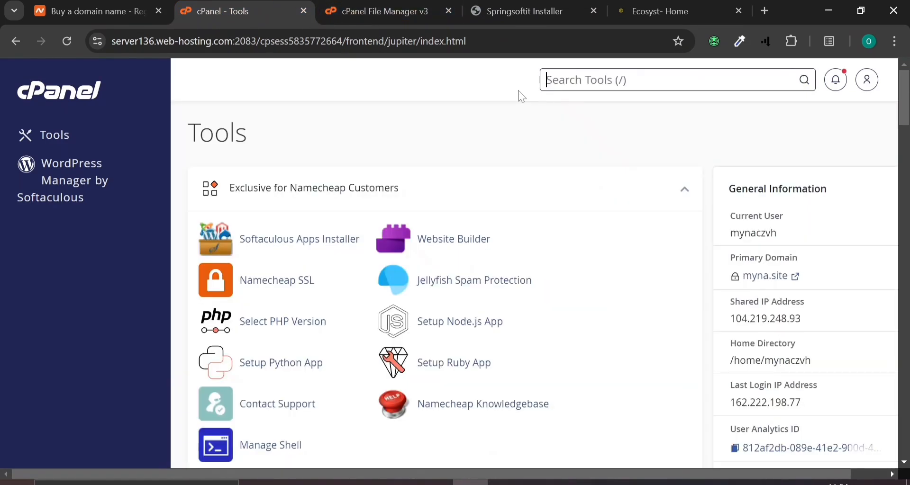
{"action": "type", "text": "dat"}
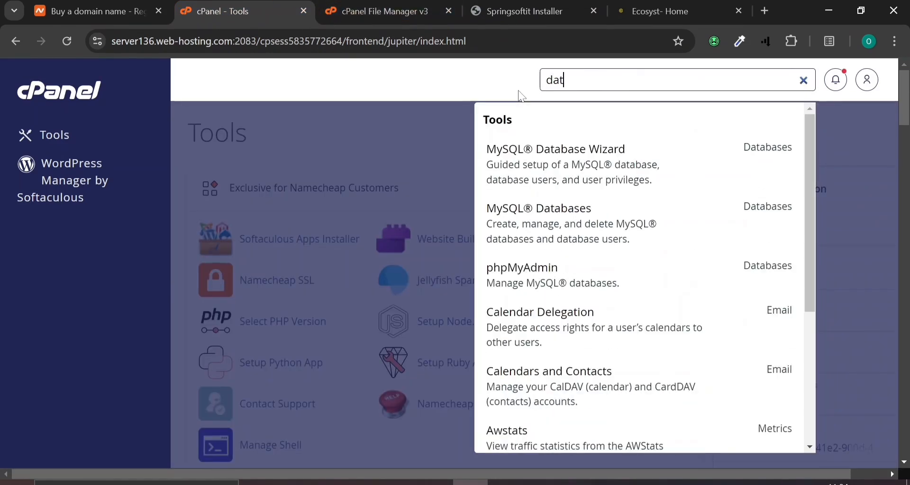
{"action": "left_click", "coordinate": [540, 229]}
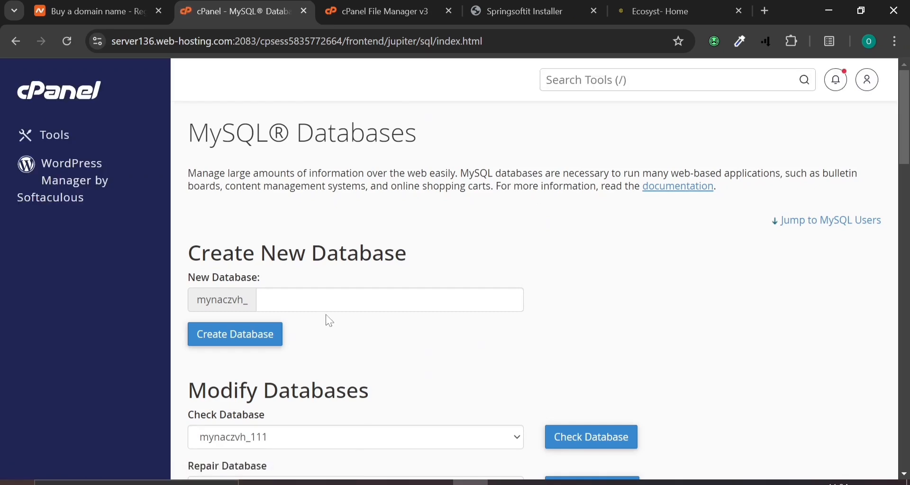
{"action": "left_click", "coordinate": [338, 303]}
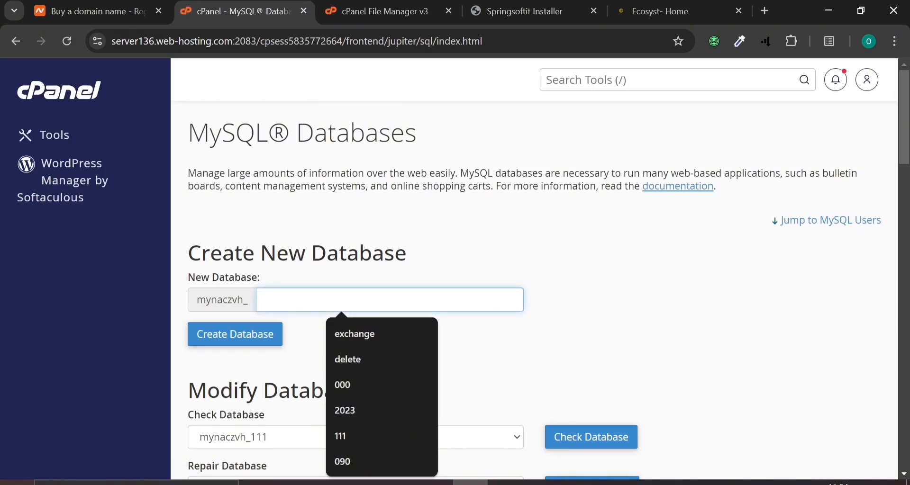
{"action": "type", "text": "2"}
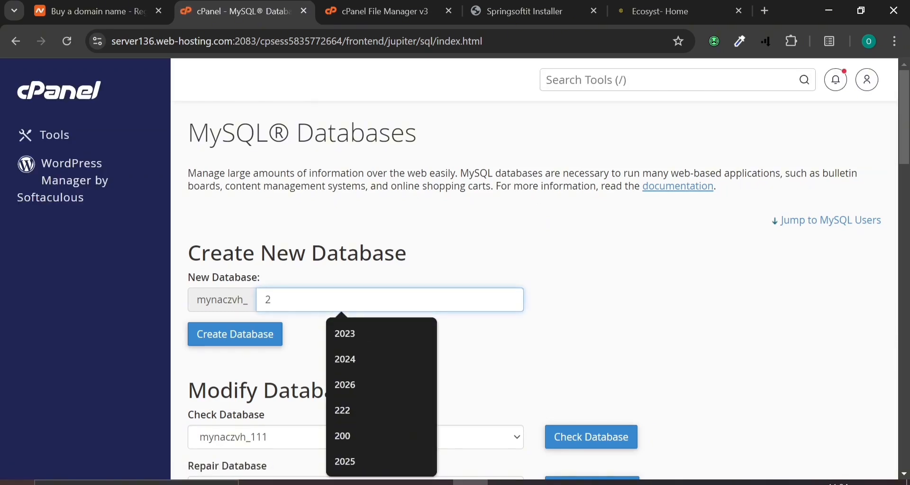
{"action": "type", "text": "0"}
{"action": "left_click", "coordinate": [345, 385]}
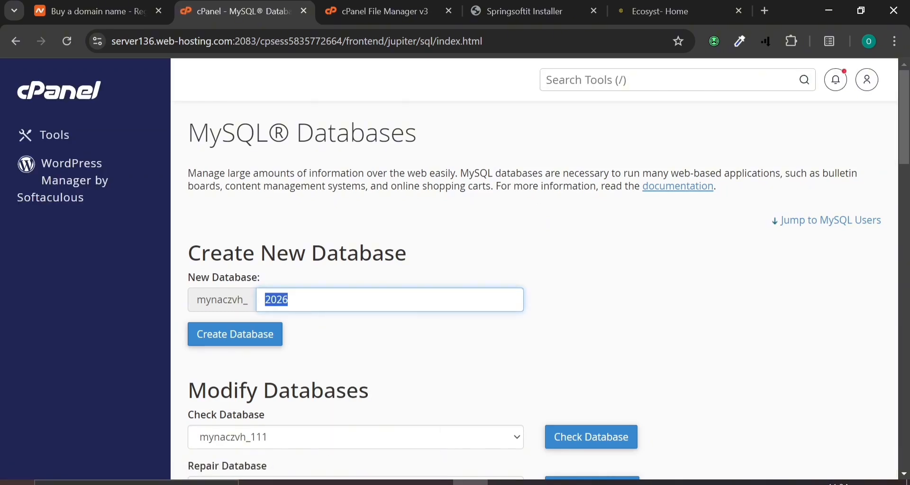
{"action": "left_click", "coordinate": [214, 343]}
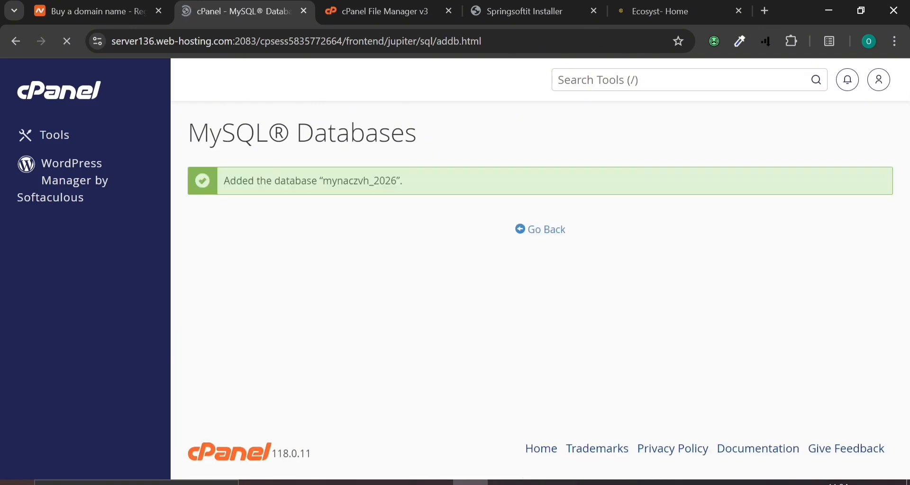
{"action": "left_click", "coordinate": [559, 237]}
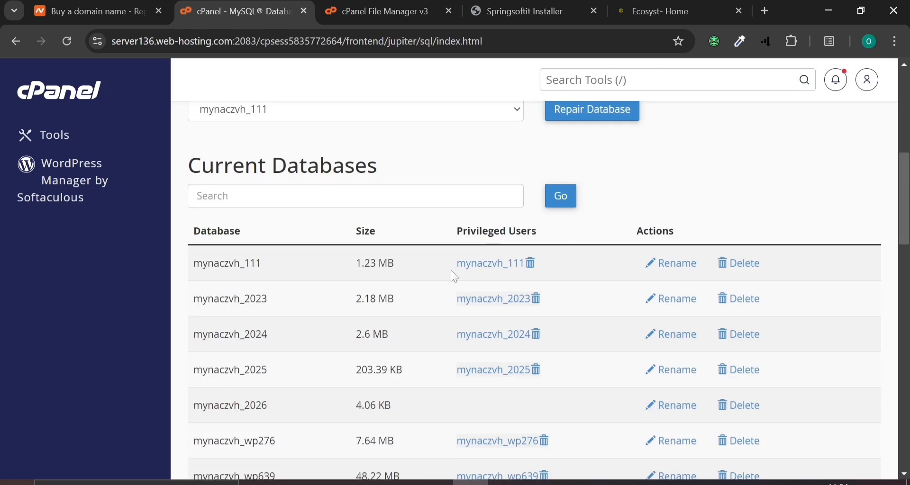
{"action": "scroll", "coordinate": [453, 273], "scroll_direction": "down", "scroll_amount": 10}
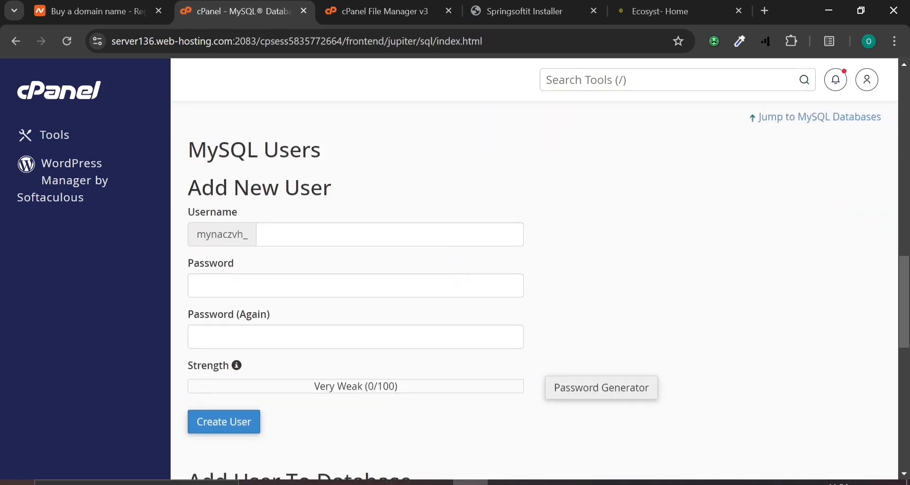
Create MySQL user 2026 with a generated very strong password, copying the password first
{"action": "left_click", "coordinate": [375, 234]}
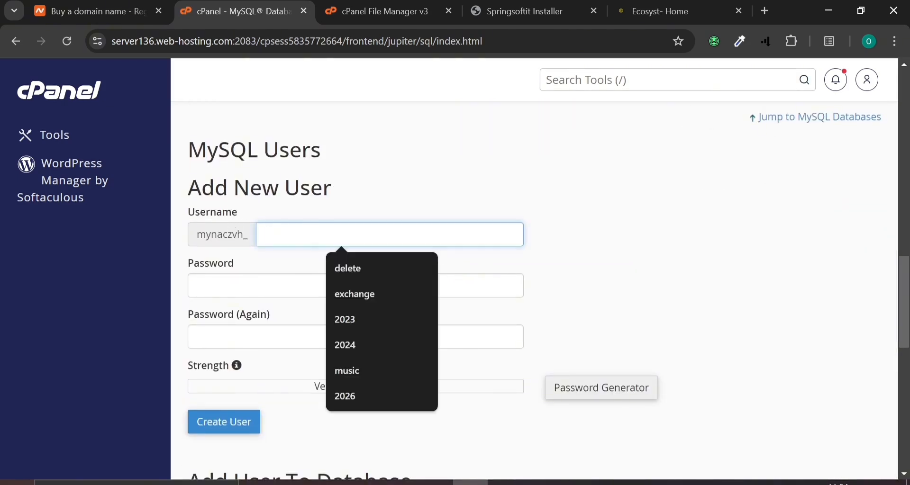
{"action": "type", "text": "2026"}
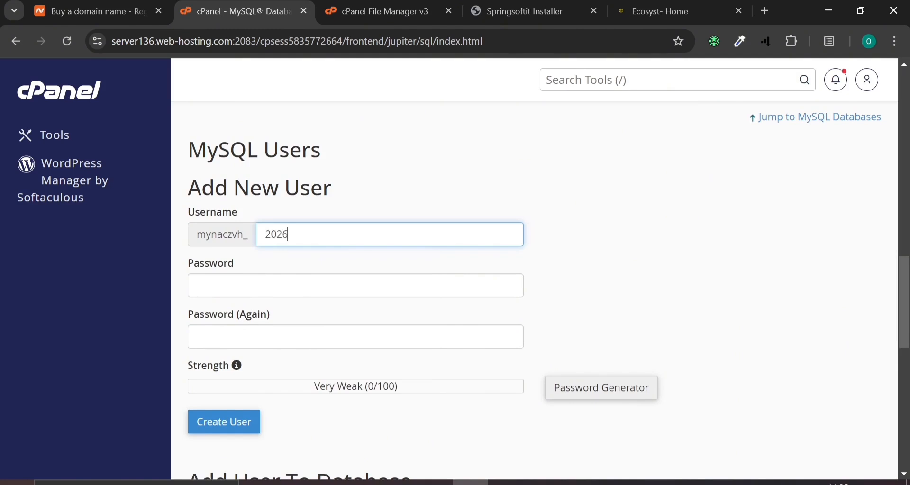
{"action": "left_click", "coordinate": [563, 384]}
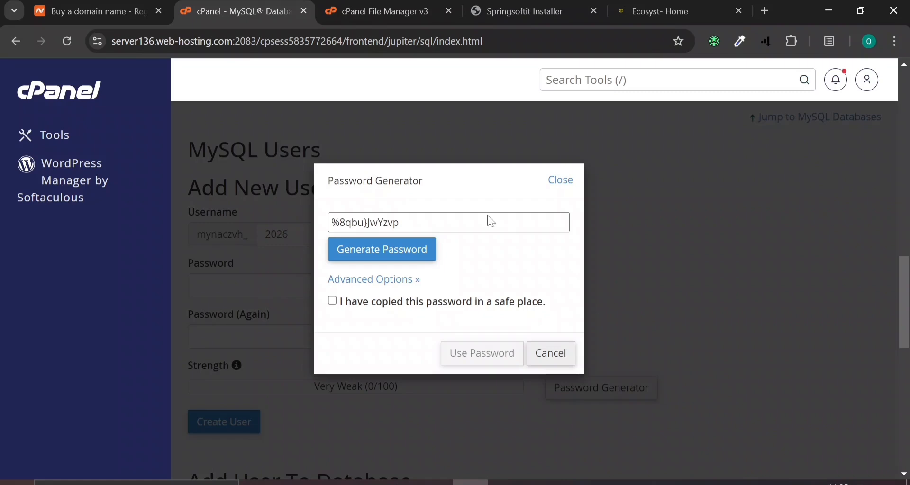
{"action": "left_click", "coordinate": [408, 223]}
{"action": "key", "text": "ctrl+c"}
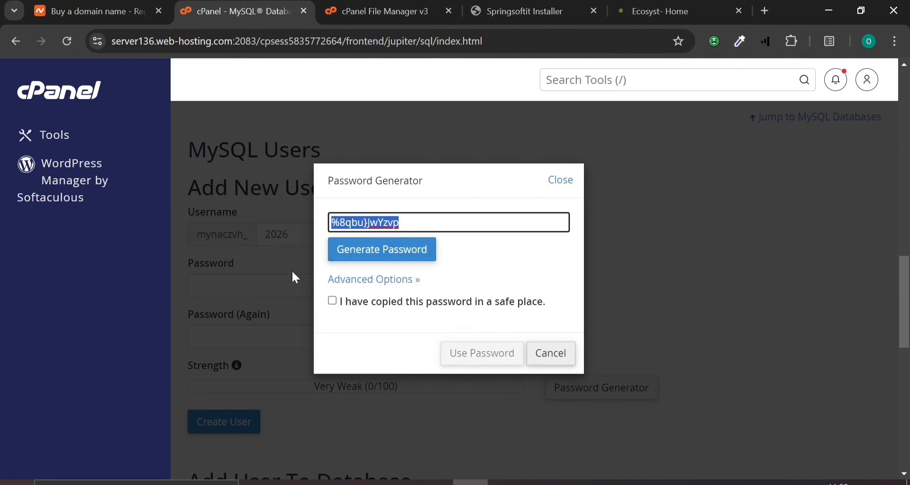
{"action": "left_click", "coordinate": [333, 301]}
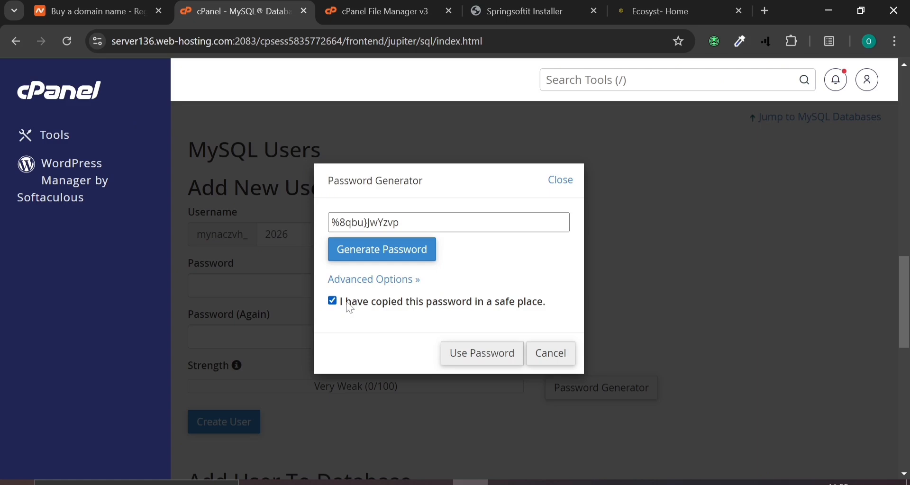
{"action": "left_click", "coordinate": [472, 361]}
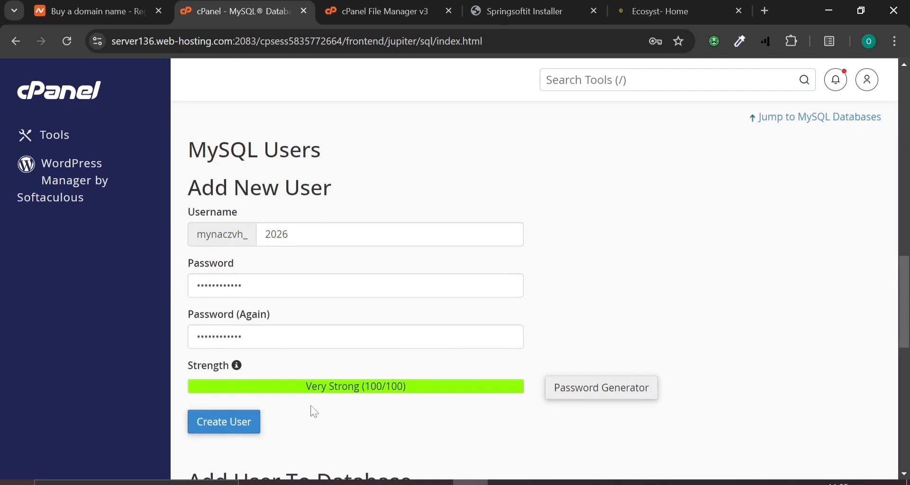
{"action": "scroll", "coordinate": [283, 329], "scroll_direction": "down", "scroll_amount": 4}
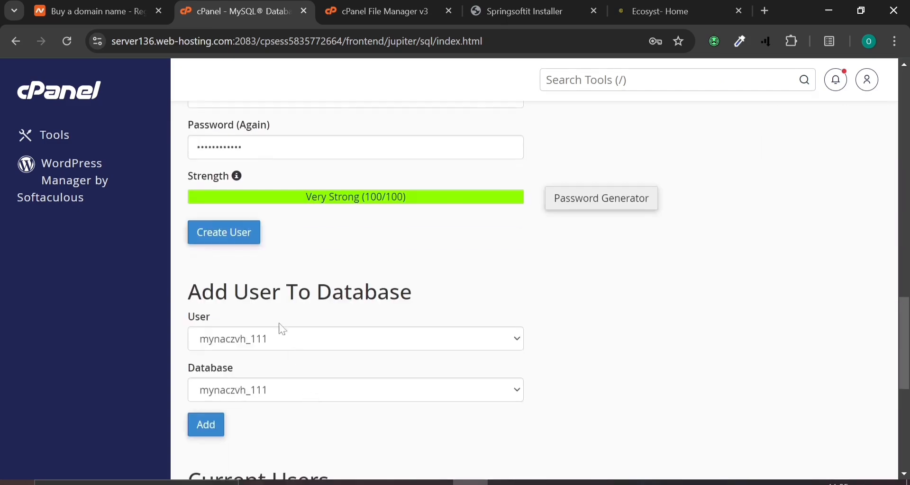
{"action": "left_click", "coordinate": [234, 246]}
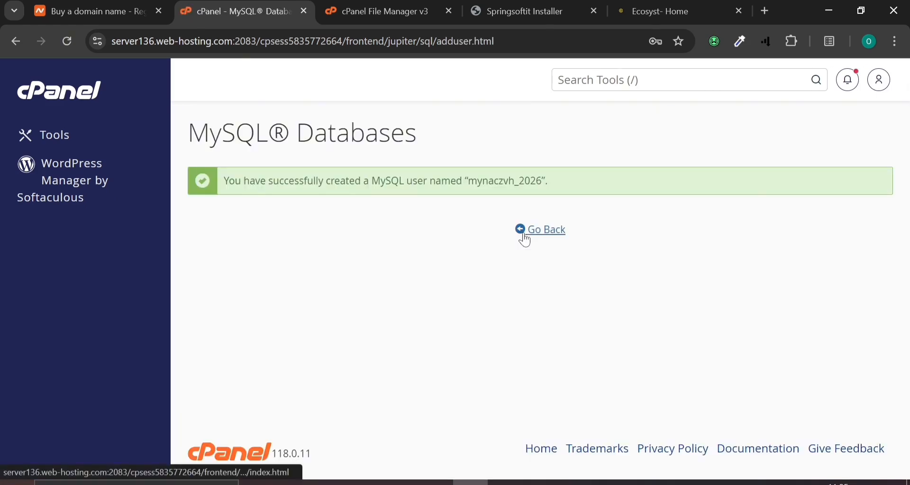
{"action": "left_click", "coordinate": [525, 237]}
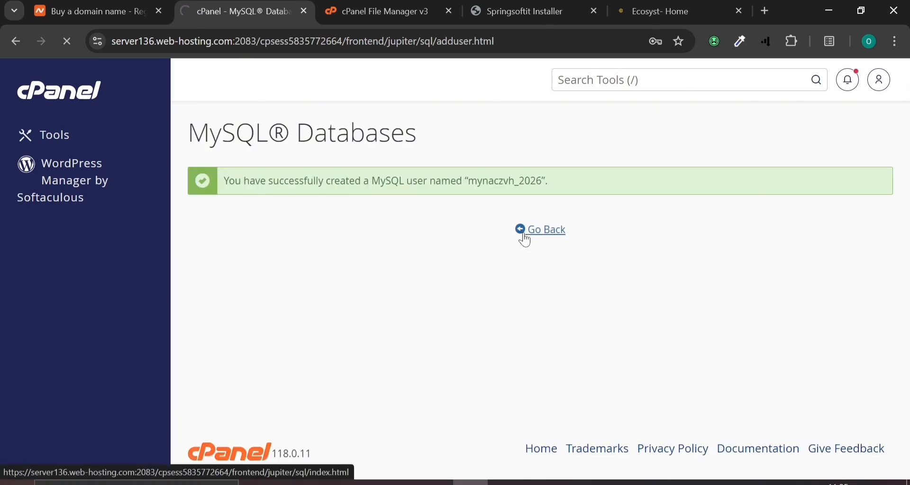
Paste the generated password into the installer's database password field
{"action": "left_click", "coordinate": [562, 8]}
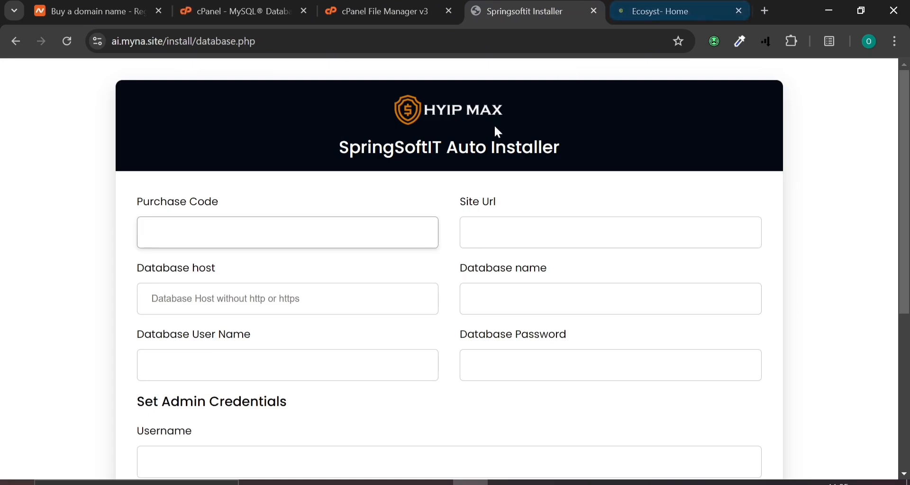
{"action": "left_click", "coordinate": [545, 365]}
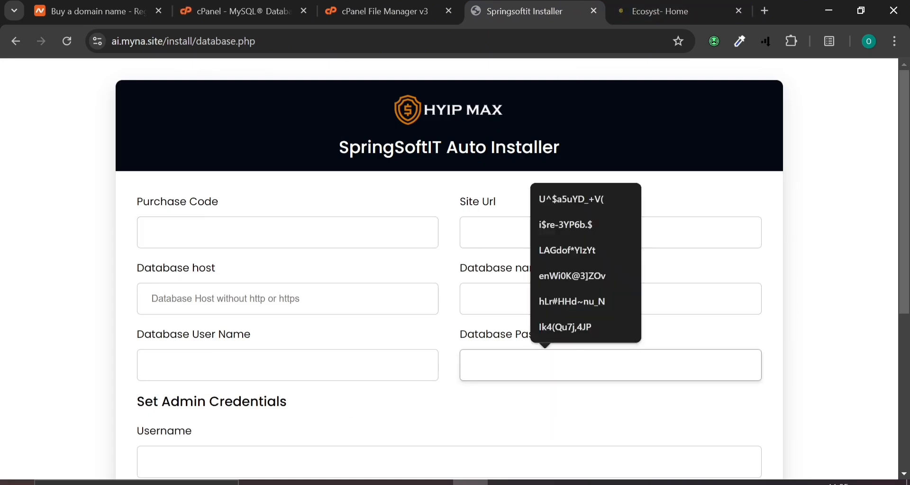
{"action": "key", "text": "ctrl+v"}
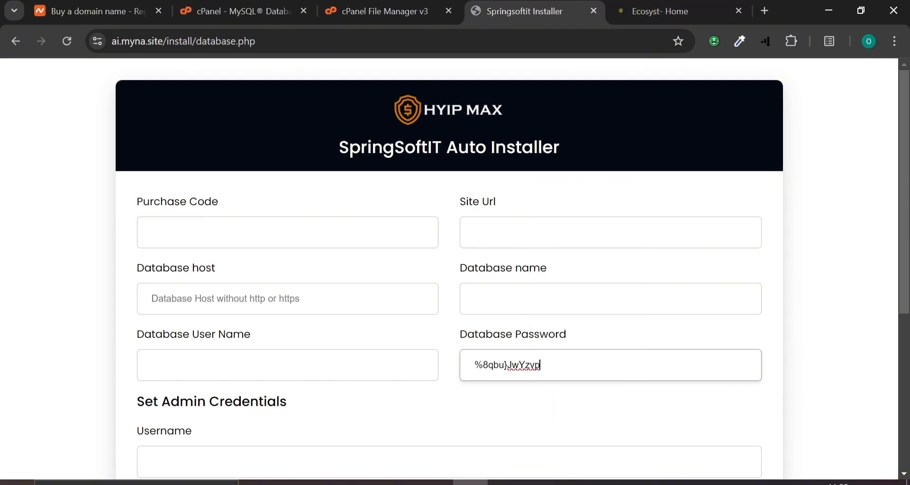
{"action": "left_click", "coordinate": [242, 5]}
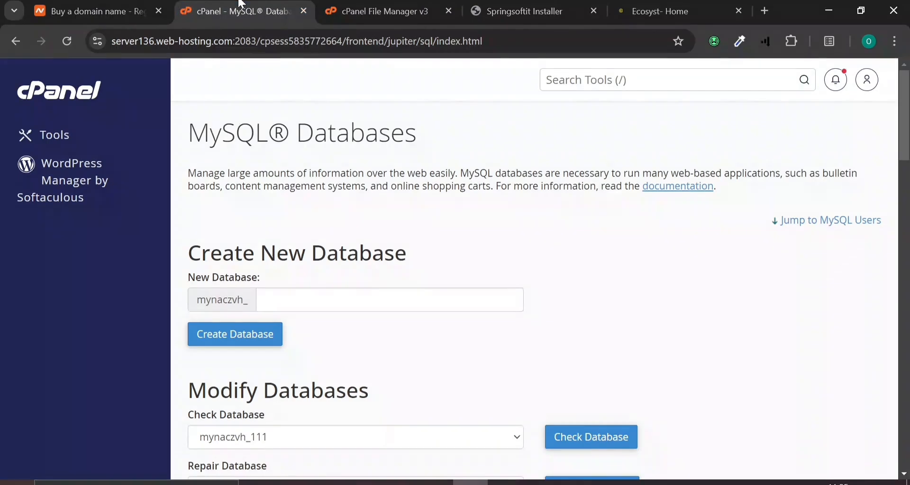
Add the _2026 user to the _2026 database with ALL PRIVILEGES
{"action": "scroll", "coordinate": [280, 179], "scroll_direction": "down", "scroll_amount": 12}
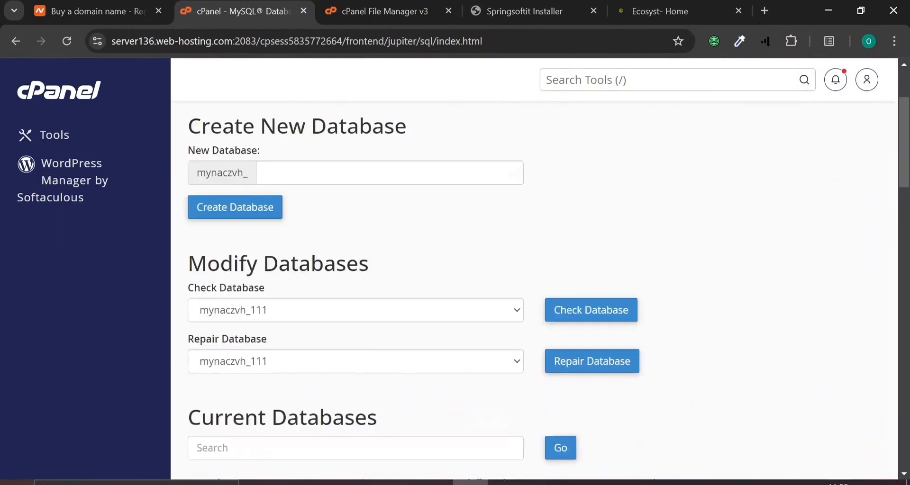
{"action": "scroll", "coordinate": [280, 176], "scroll_direction": "down", "scroll_amount": 10}
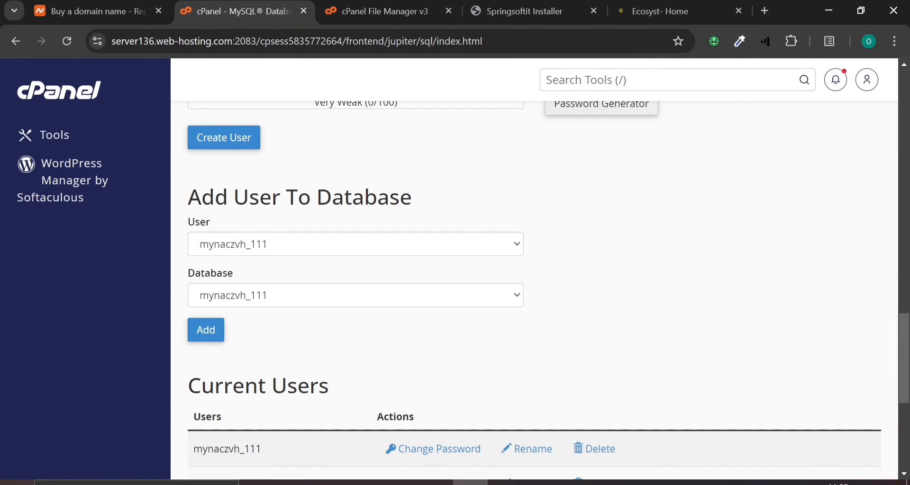
{"action": "left_click", "coordinate": [418, 252]}
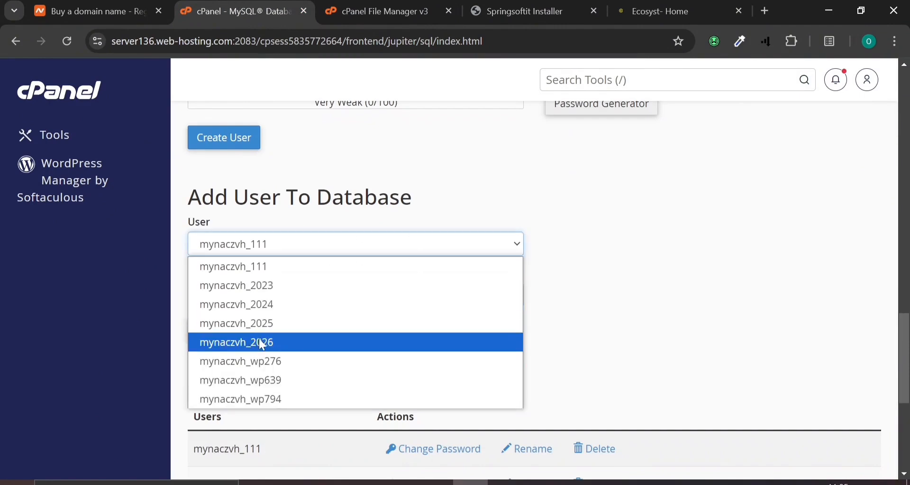
{"action": "left_click", "coordinate": [271, 343]}
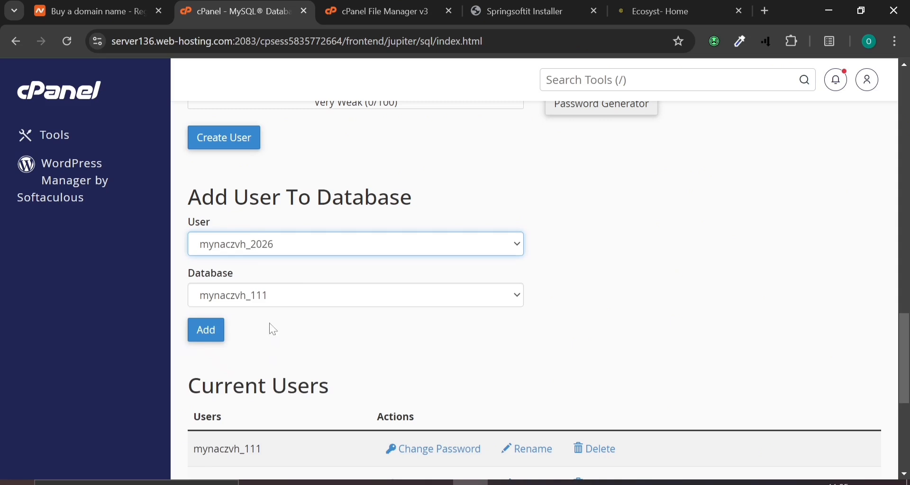
{"action": "left_click", "coordinate": [300, 295]}
{"action": "left_click", "coordinate": [261, 395]}
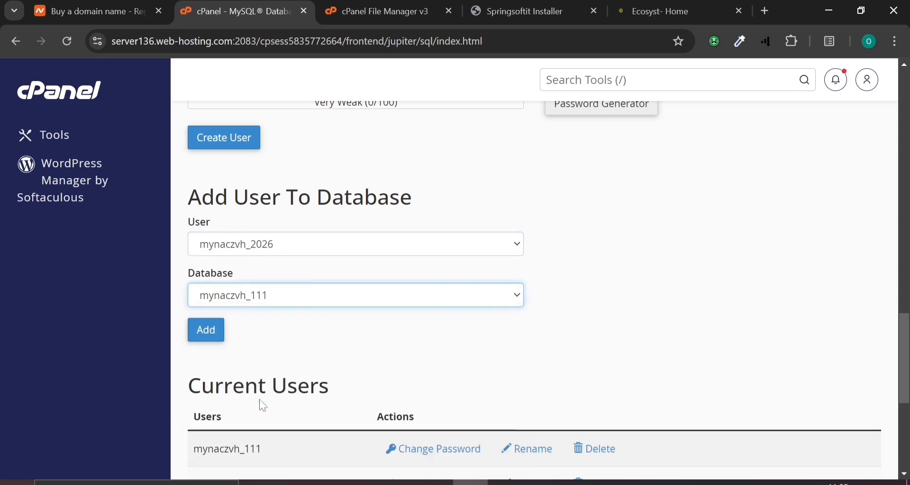
{"action": "scroll", "coordinate": [303, 316], "scroll_direction": "down", "scroll_amount": 2}
{"action": "left_click", "coordinate": [207, 244]}
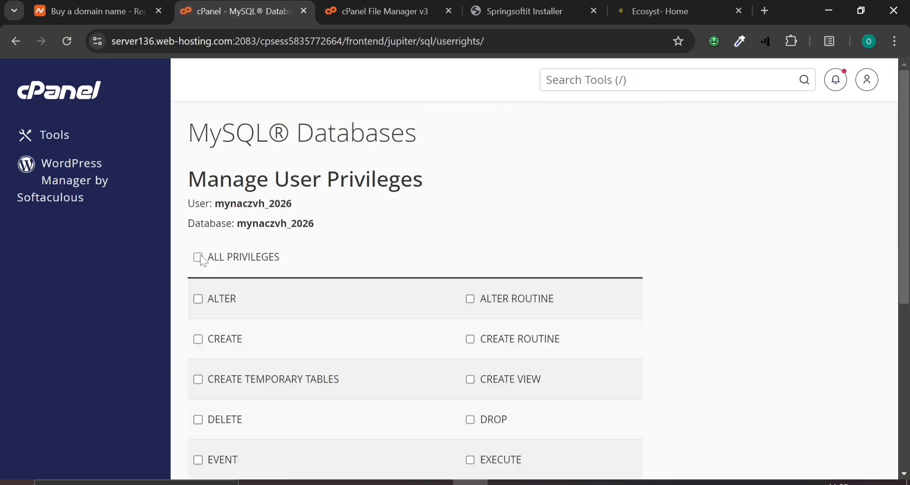
{"action": "left_click", "coordinate": [197, 257]}
{"action": "scroll", "coordinate": [225, 325], "scroll_direction": "down", "scroll_amount": 5}
{"action": "left_click", "coordinate": [232, 369]}
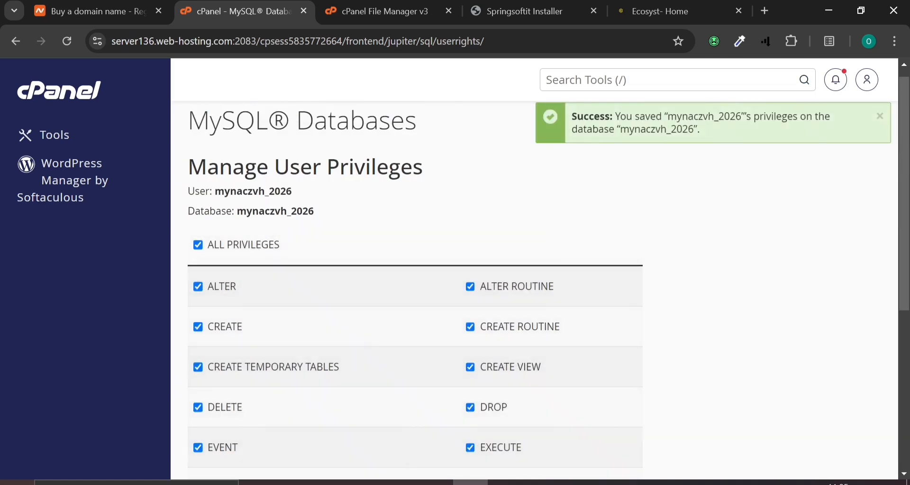
{"action": "left_click_drag", "start_coordinate": [216, 192], "coordinate": [297, 198]}
{"action": "key", "text": "ctrl+c"}
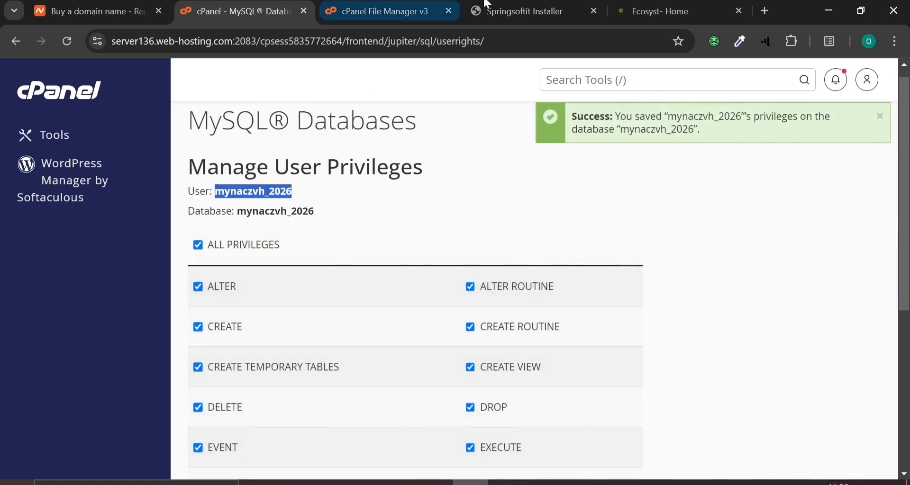
{"action": "left_click", "coordinate": [524, 11]}
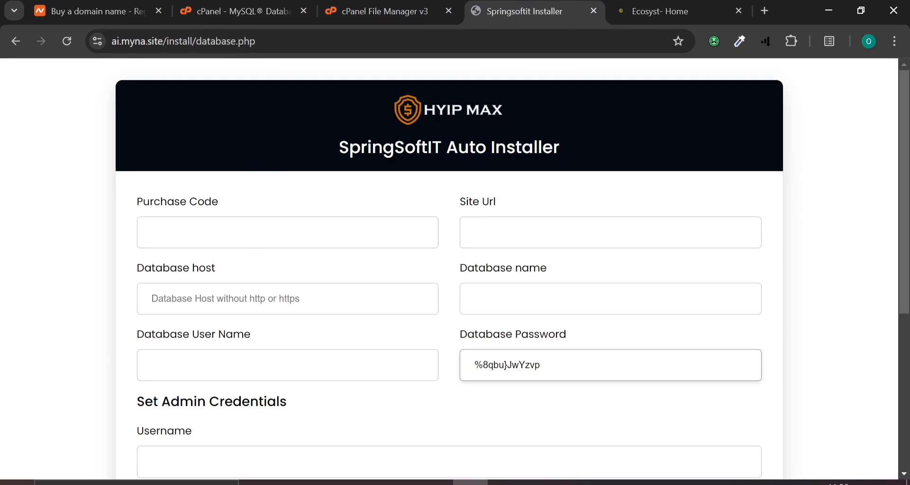
{"action": "left_click", "coordinate": [541, 299]}
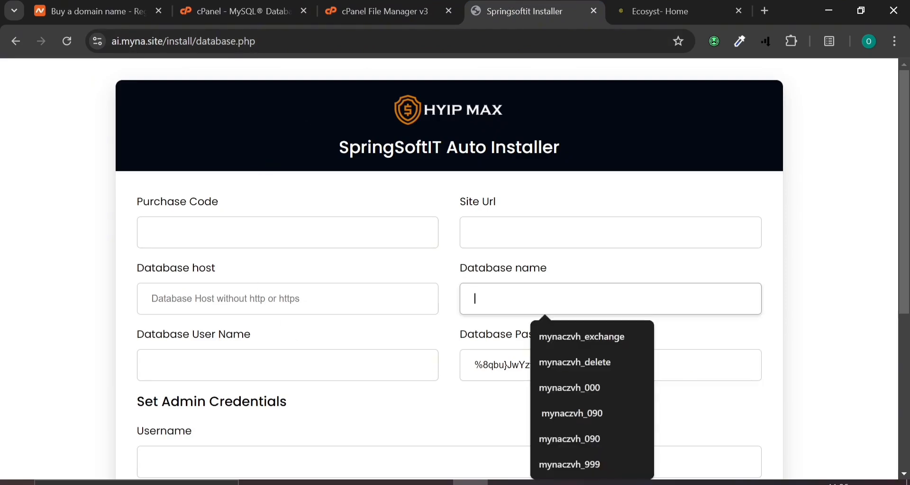
{"action": "key", "text": "ctrl+v"}
{"action": "left_click", "coordinate": [222, 372]}
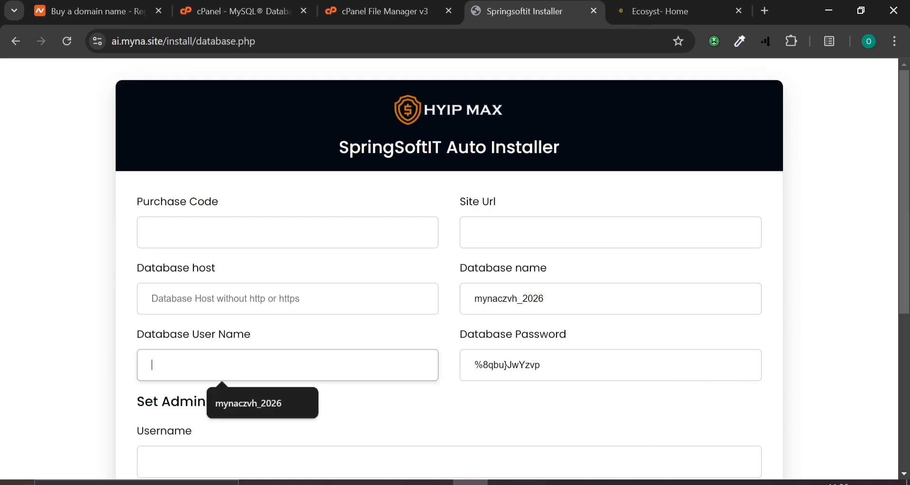
{"action": "key", "text": "ctrl+v"}
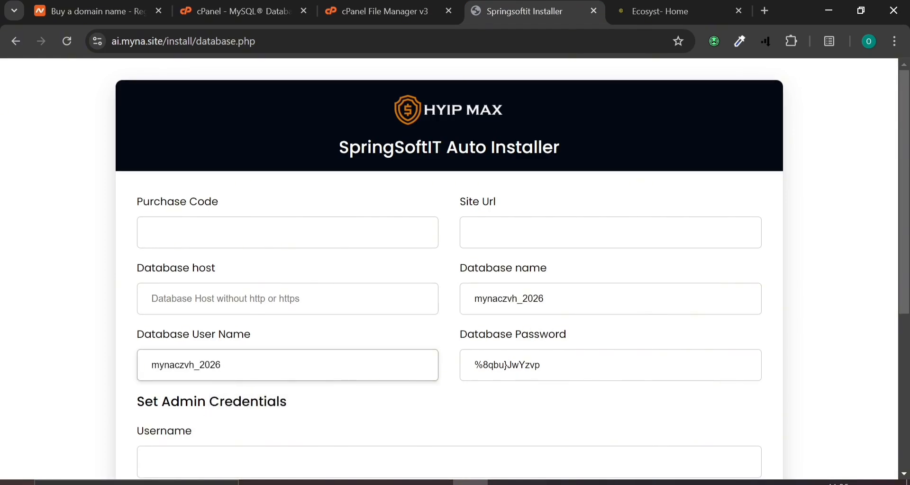
{"action": "left_click", "coordinate": [222, 299]}
{"action": "left_click", "coordinate": [245, 342]}
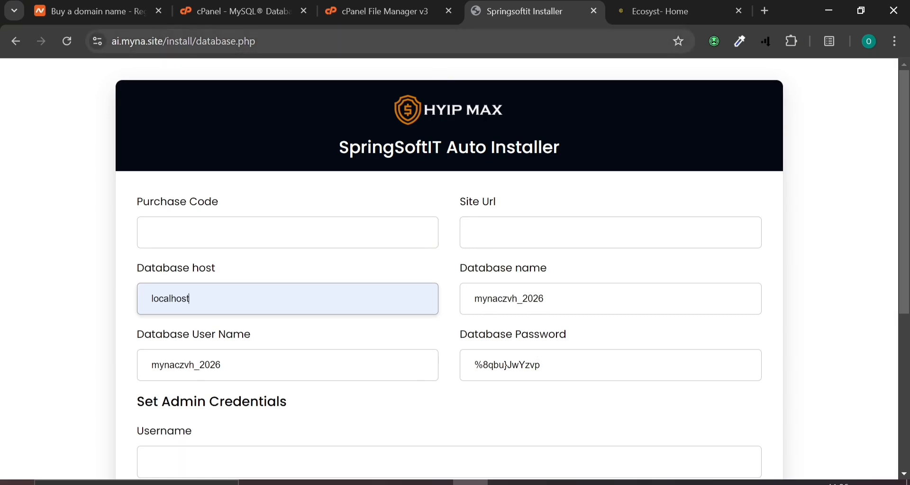
{"action": "left_click", "coordinate": [545, 233]}
{"action": "type", "text": "https://ai.myna.site/"}
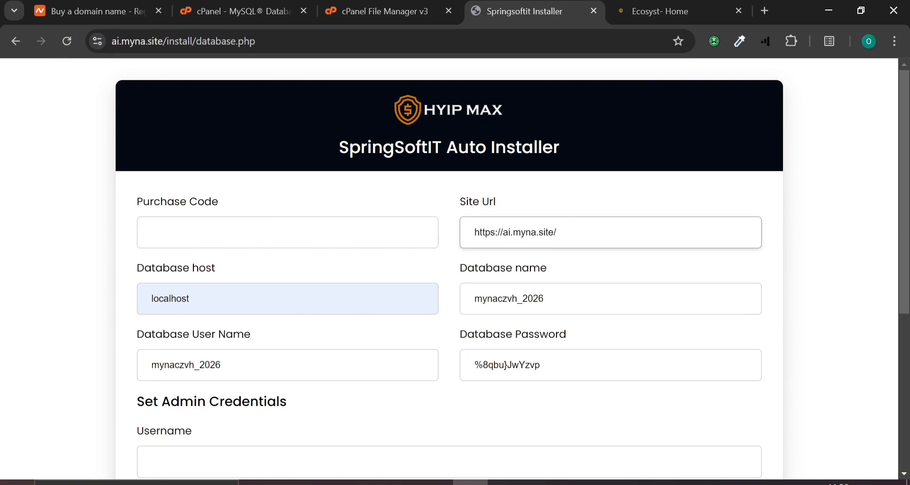
{"action": "scroll", "coordinate": [545, 261], "scroll_direction": "down", "scroll_amount": 4}
{"action": "scroll", "coordinate": [675, 337], "scroll_direction": "up", "scroll_amount": 4}
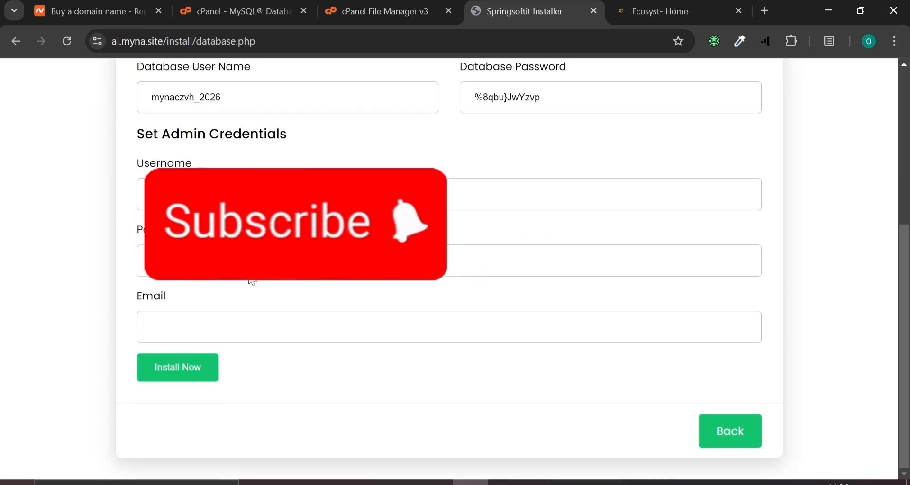
Enter admin username 'admin', the admin password and e-mail, then run Install Now
{"action": "scroll", "coordinate": [221, 159], "scroll_direction": "down", "scroll_amount": 4}
{"action": "left_click", "coordinate": [214, 194]}
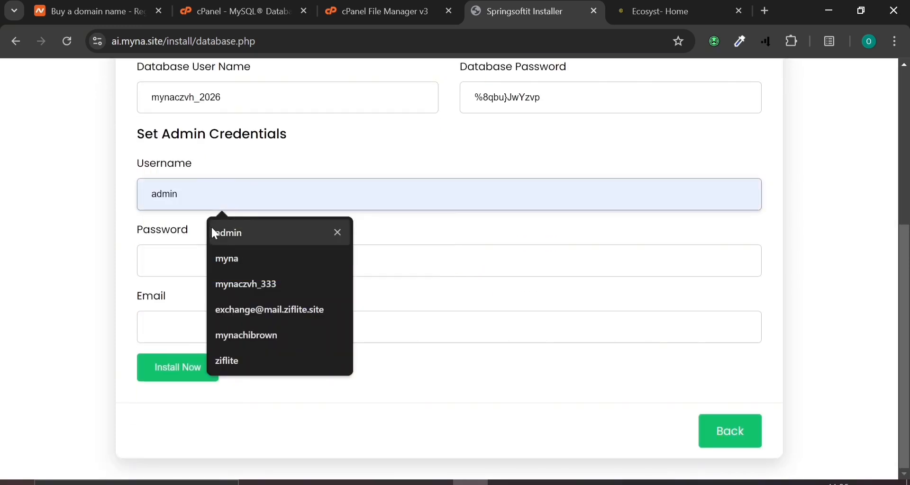
{"action": "left_click", "coordinate": [212, 230]}
{"action": "left_click", "coordinate": [222, 261]}
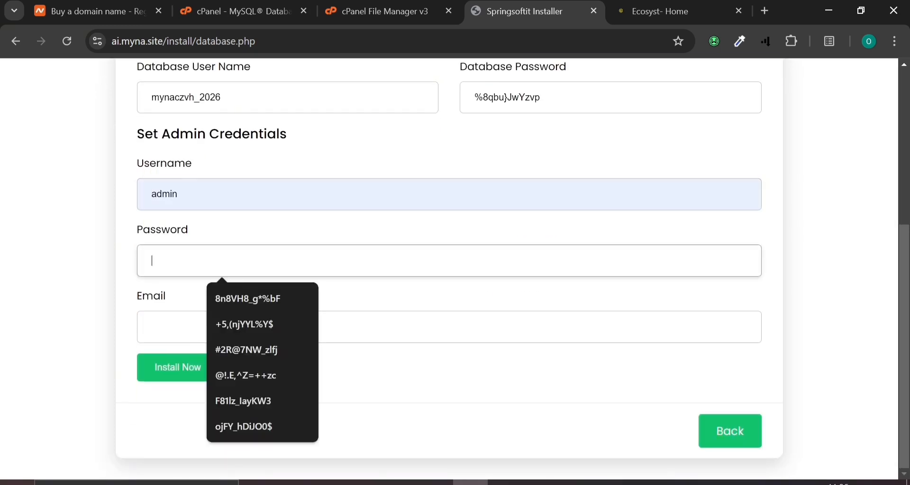
{"action": "left_click", "coordinate": [219, 194]}
{"action": "key", "text": "ctrl+a"}
{"action": "key", "text": "ctrl+c"}
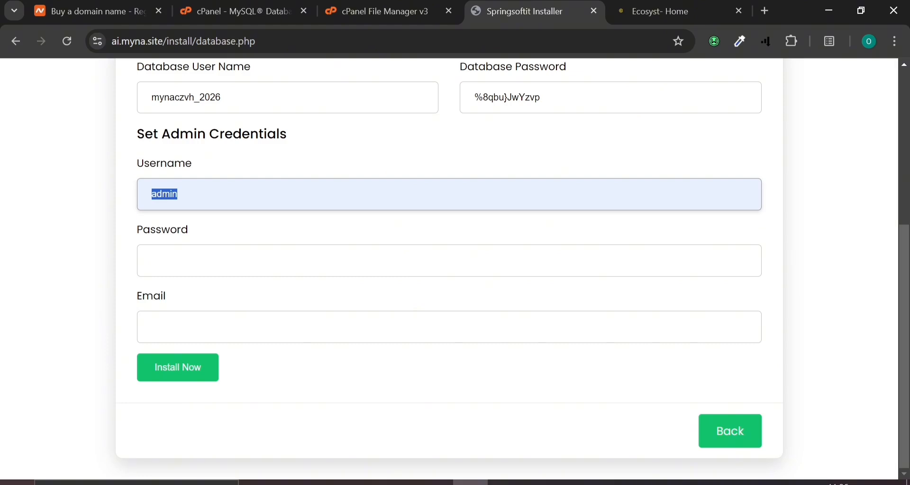
{"action": "left_click", "coordinate": [222, 261]}
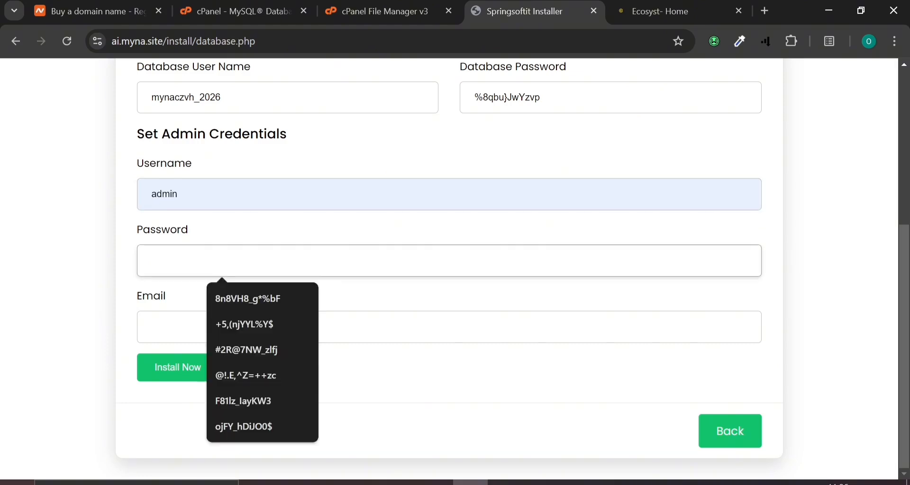
{"action": "key", "text": "ctrl+v"}
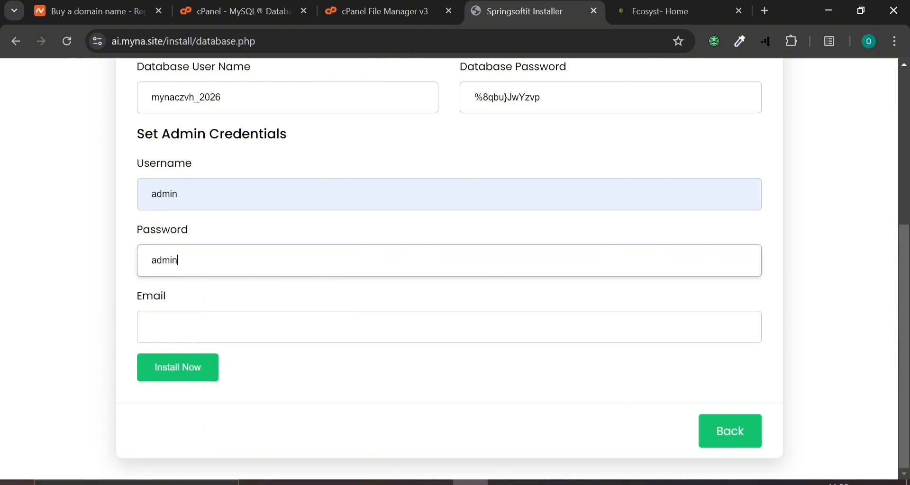
{"action": "left_click", "coordinate": [222, 327]}
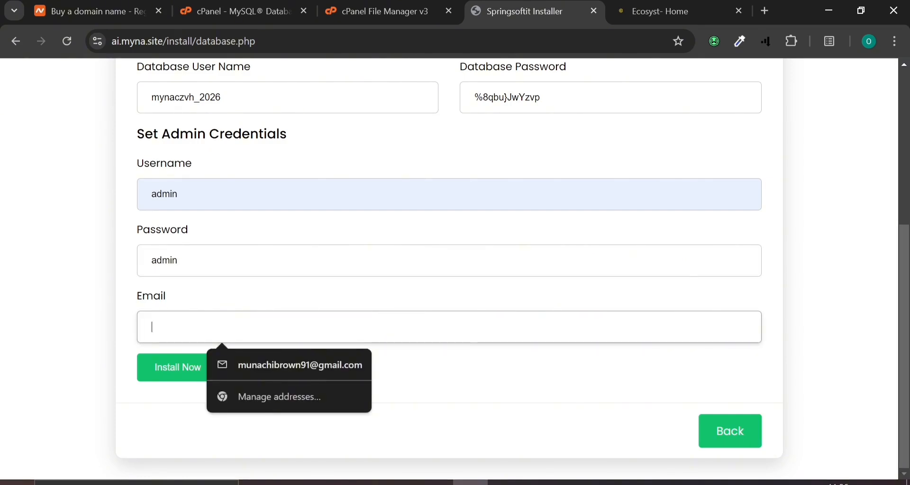
{"action": "type", "text": "ma"}
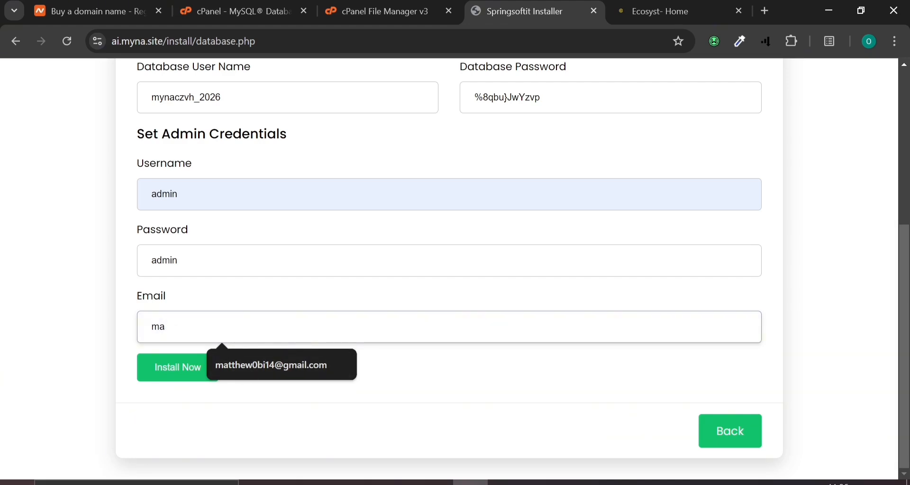
{"action": "key", "text": "Return"}
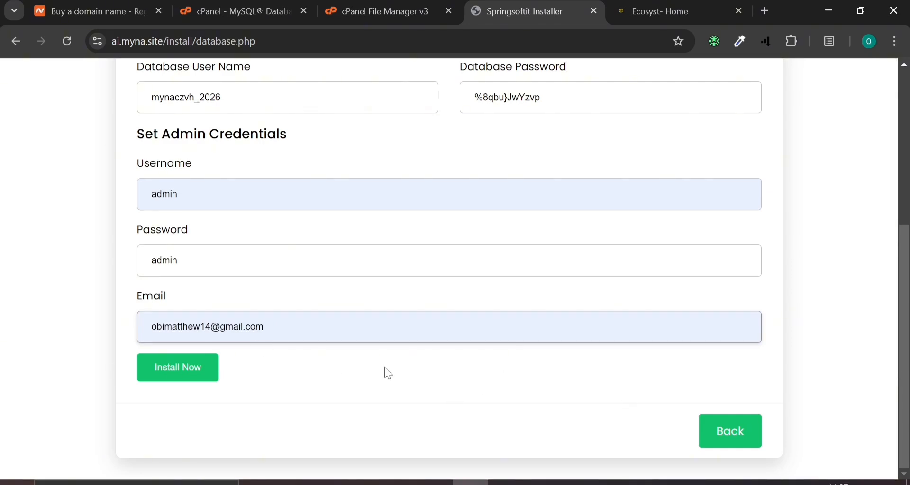
{"action": "left_click", "coordinate": [170, 373]}
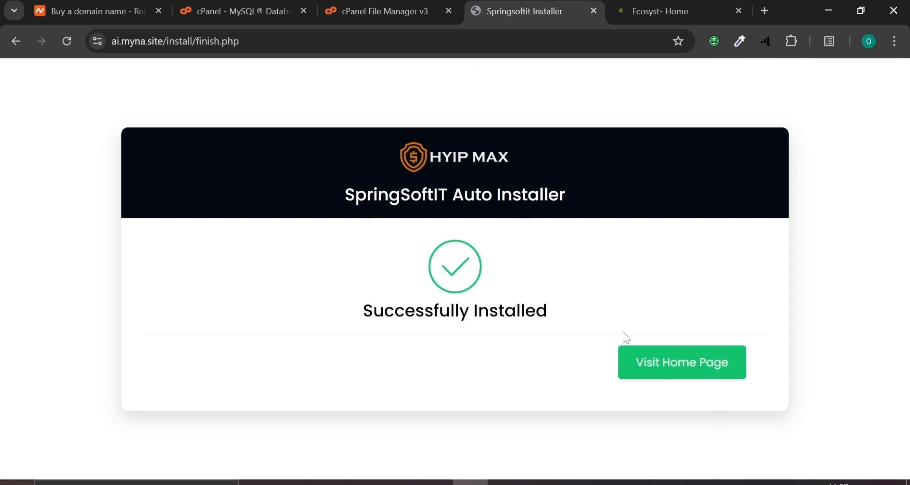
Compare the new HYIP MAX home page with the Ecosyst site, then close the HYIP MAX tab
{"action": "left_click", "coordinate": [692, 367]}
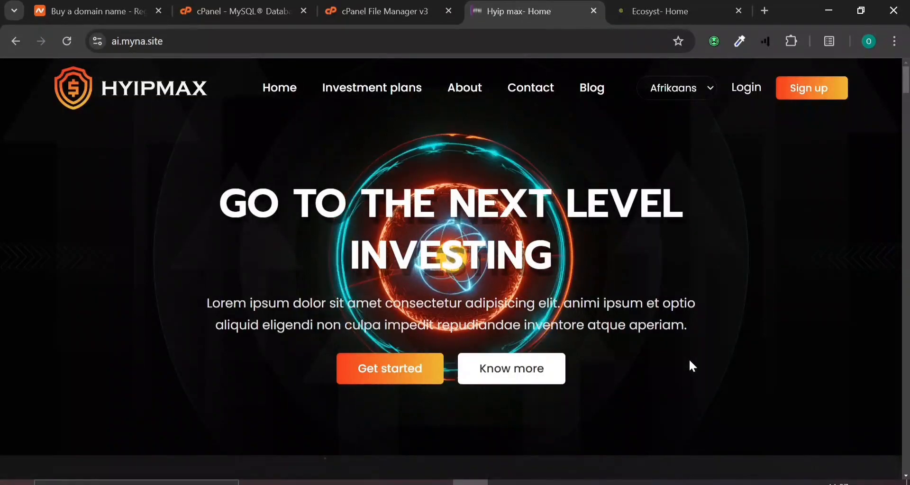
{"action": "scroll", "coordinate": [689, 358], "scroll_direction": "down", "scroll_amount": 15}
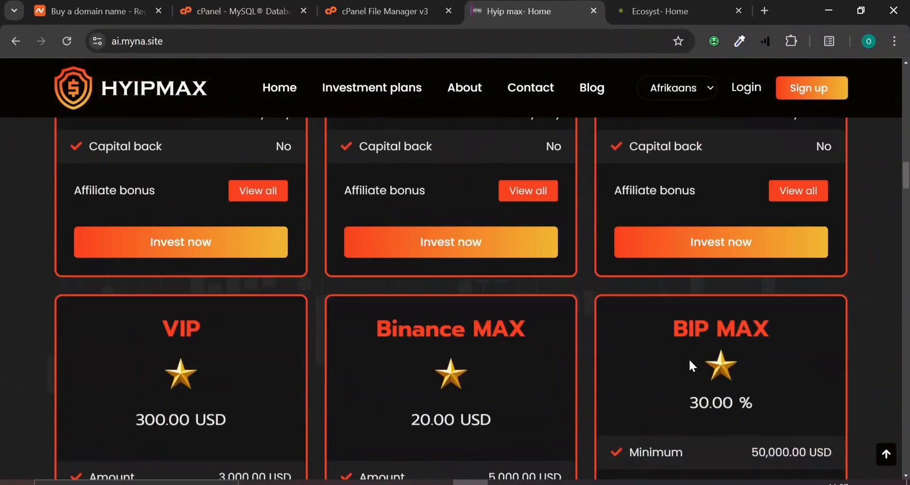
{"action": "scroll", "coordinate": [689, 359], "scroll_direction": "up", "scroll_amount": 8}
{"action": "left_click", "coordinate": [660, 11]}
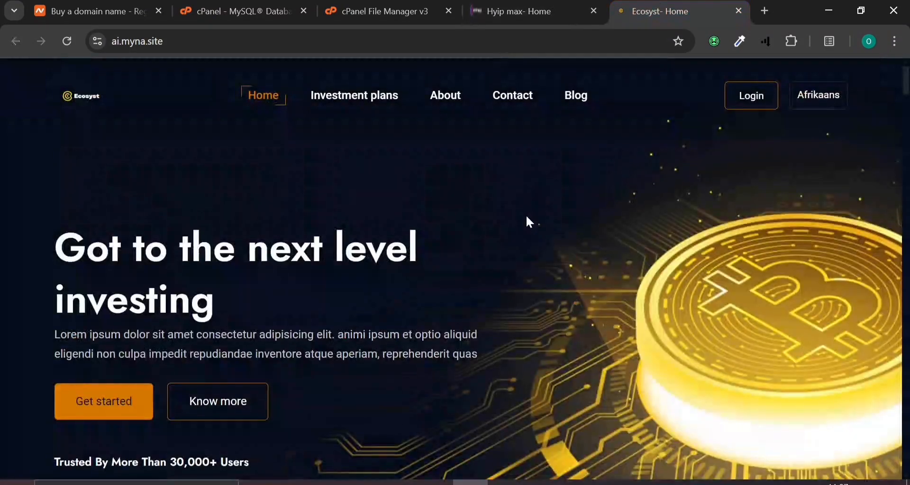
{"action": "scroll", "coordinate": [527, 222], "scroll_direction": "down", "scroll_amount": 10}
{"action": "scroll", "coordinate": [527, 222], "scroll_direction": "up", "scroll_amount": 5}
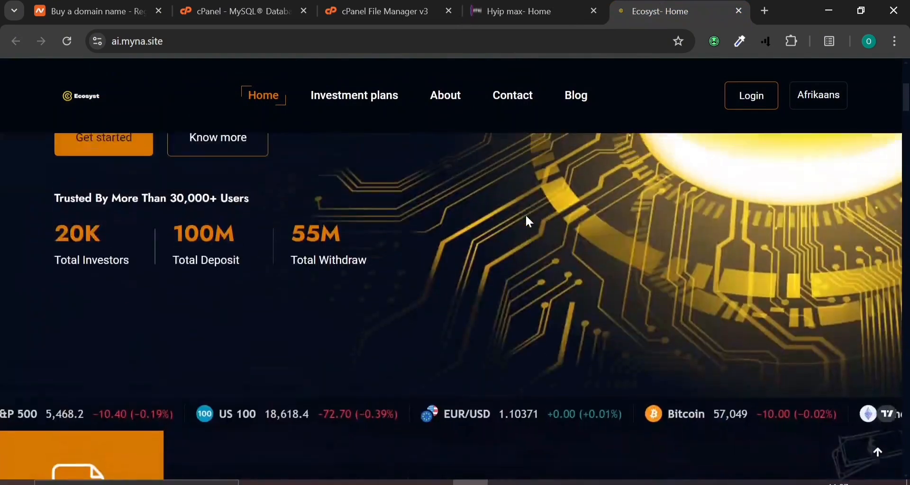
{"action": "scroll", "coordinate": [525, 214], "scroll_direction": "up", "scroll_amount": 5}
{"action": "middle_click", "coordinate": [515, 7]}
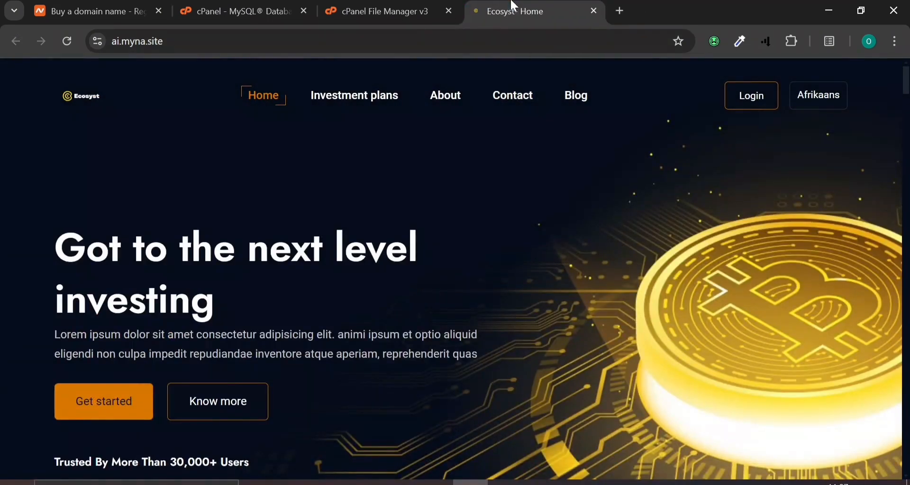
Load ai.myna.site in a new tab and place it before the Ecosyst tab
{"action": "left_click", "coordinate": [717, 10]}
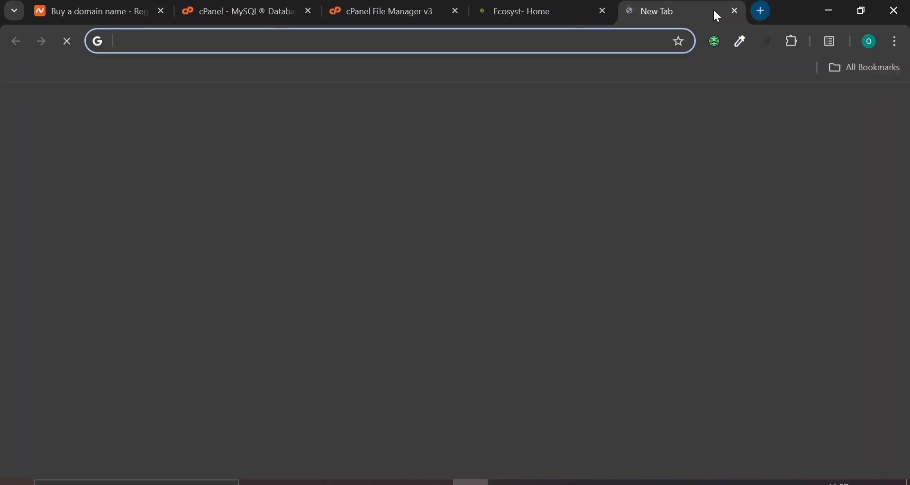
{"action": "type", "text": "ai.myna.site"}
{"action": "key", "text": "Return"}
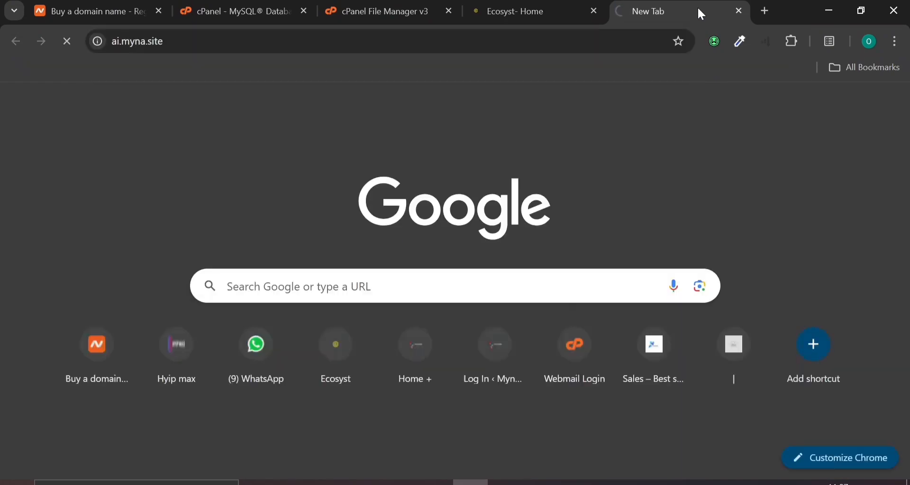
{"action": "left_click_drag", "start_coordinate": [609, 5], "coordinate": [505, 8]}
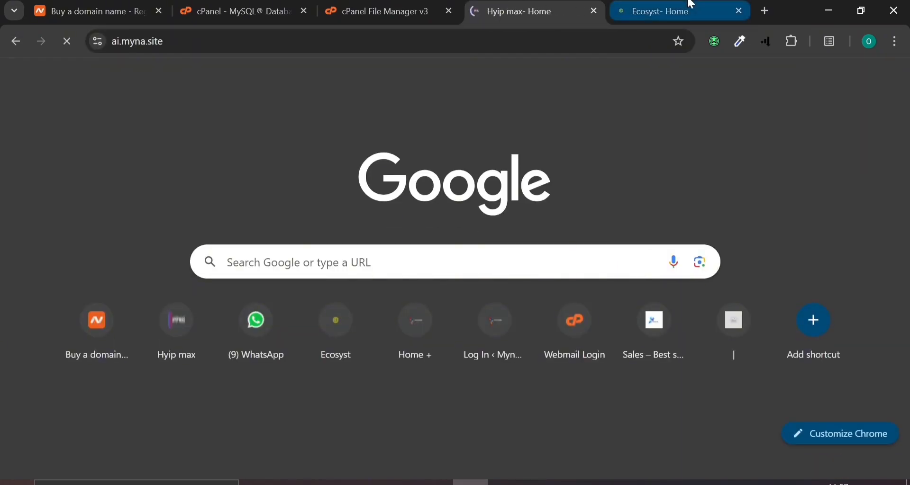
{"action": "left_click", "coordinate": [631, 6]}
{"action": "left_click", "coordinate": [497, 4]}
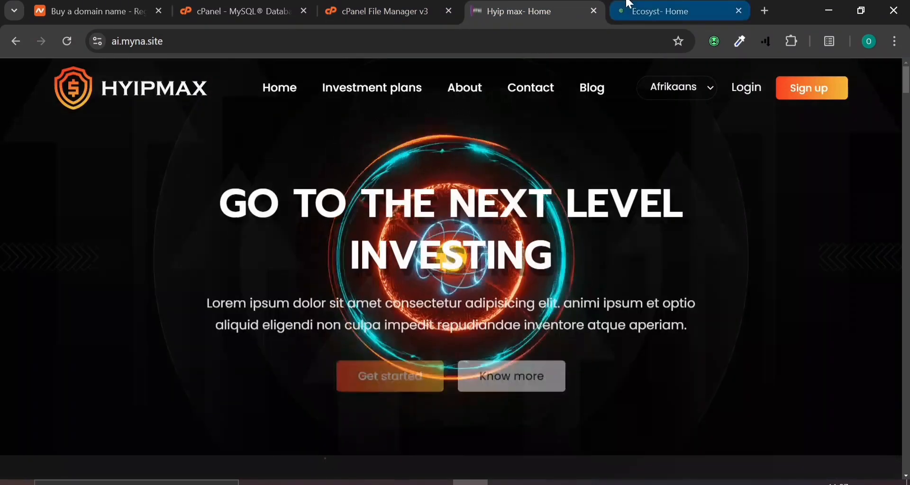
Check the Ecosyst site again, then return to ai.myna.site and edit its address
{"action": "left_click", "coordinate": [654, 5]}
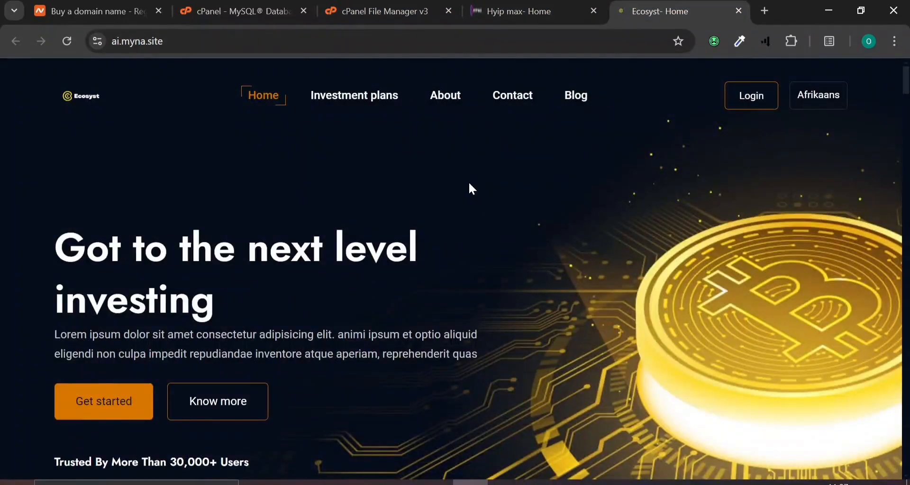
{"action": "scroll", "coordinate": [470, 187], "scroll_direction": "down", "scroll_amount": 5}
{"action": "scroll", "coordinate": [469, 187], "scroll_direction": "up", "scroll_amount": 5}
{"action": "left_click", "coordinate": [476, 7]}
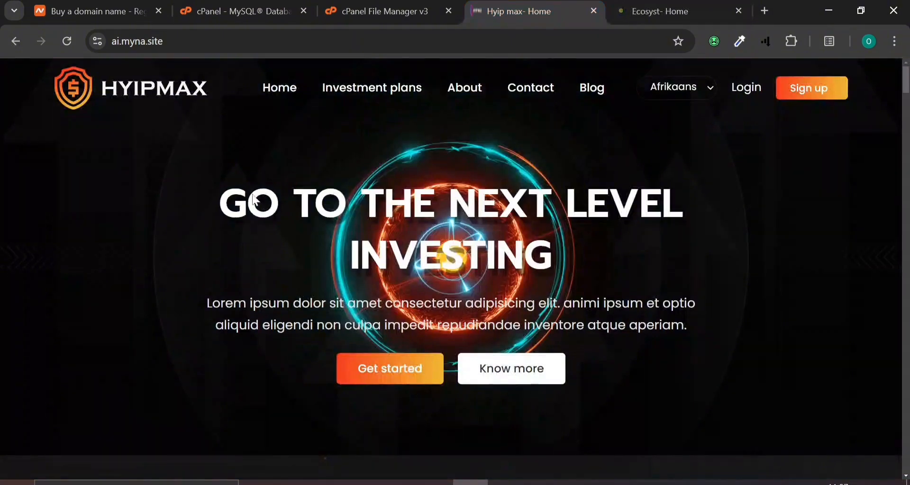
{"action": "left_click", "coordinate": [222, 41]}
{"action": "left_click", "coordinate": [223, 41]}
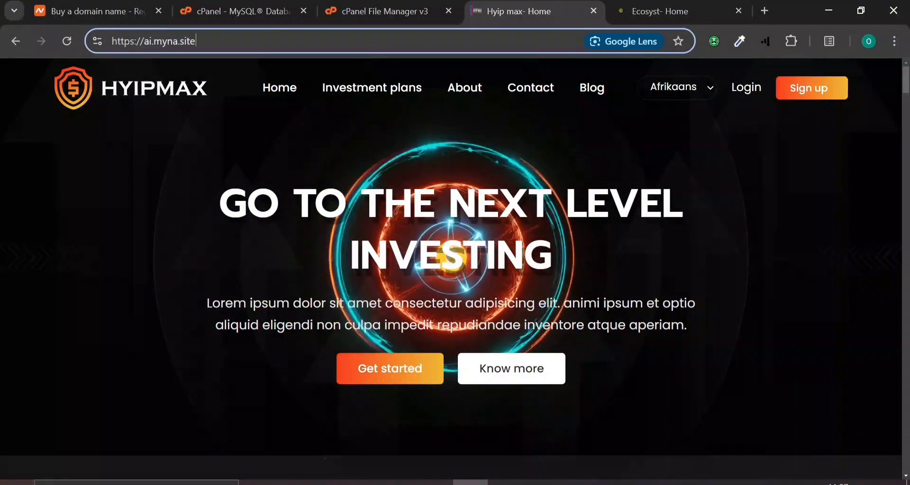
Open ai.myna.site/admin and log in with the admin email and password
{"action": "type", "text": "/"}
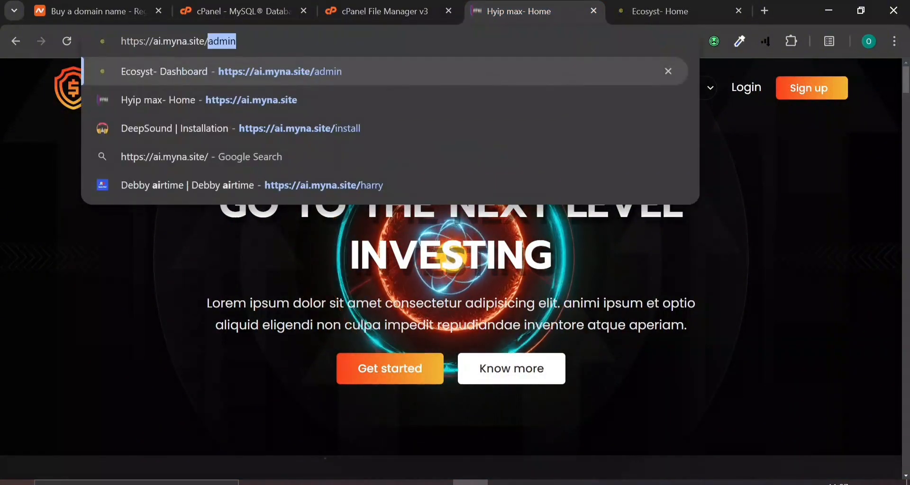
{"action": "key", "text": "Return"}
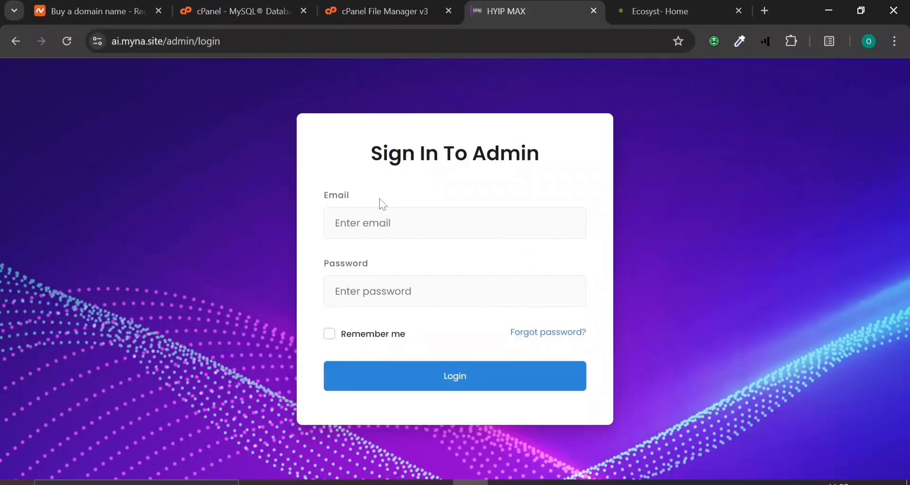
{"action": "left_click", "coordinate": [383, 221]}
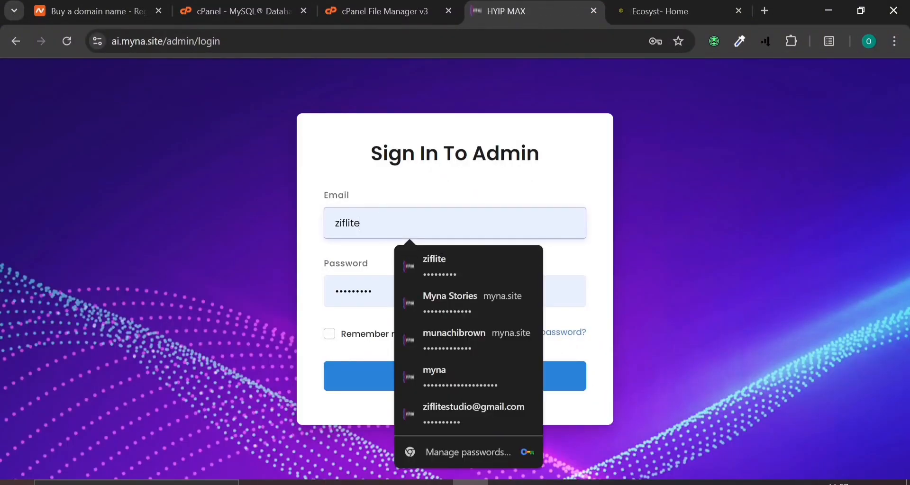
{"action": "key", "text": "ctrl+a"}
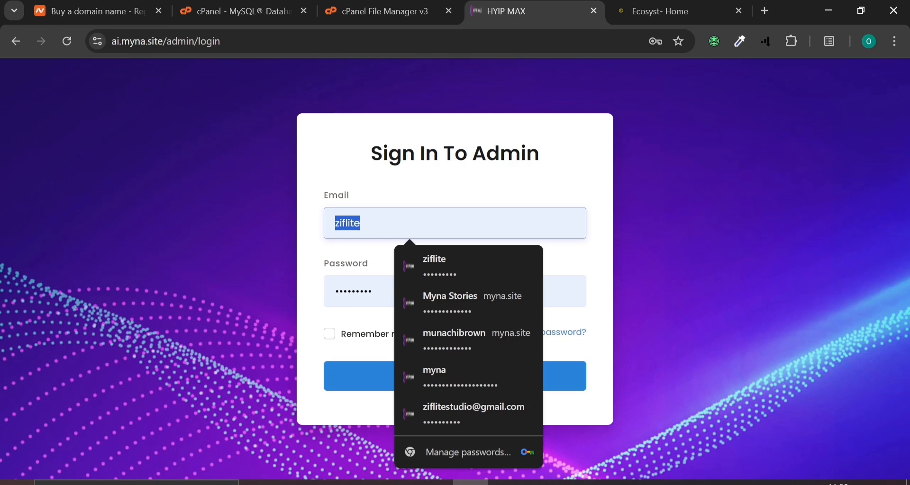
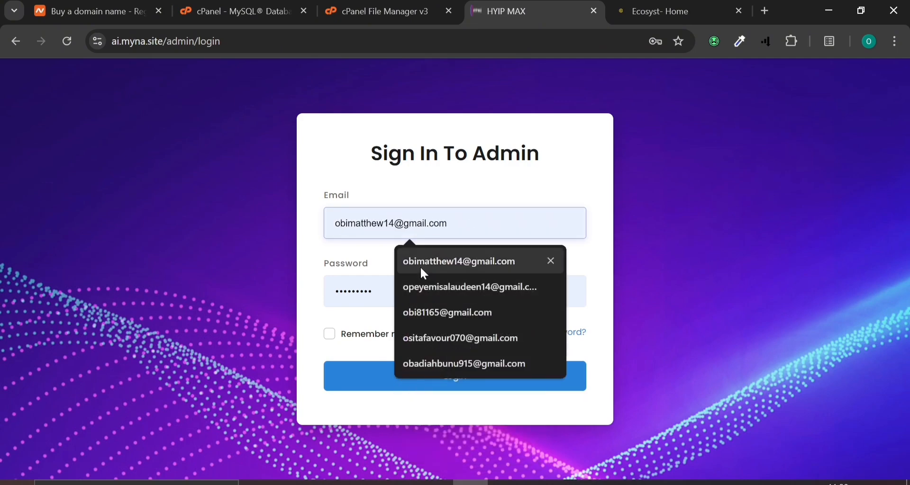
{"action": "left_click", "coordinate": [420, 262]}
{"action": "left_click", "coordinate": [372, 292]}
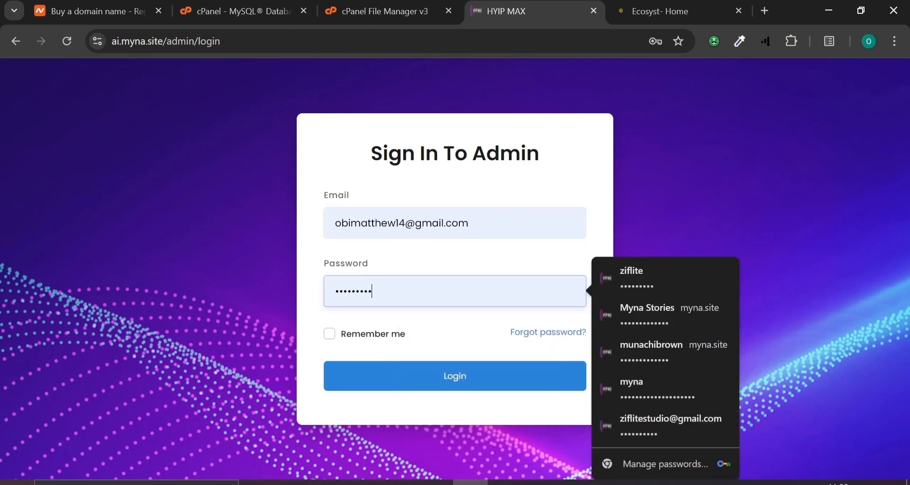
{"action": "key", "text": "ctrl+a"}
{"action": "type", "text": "•••••"}
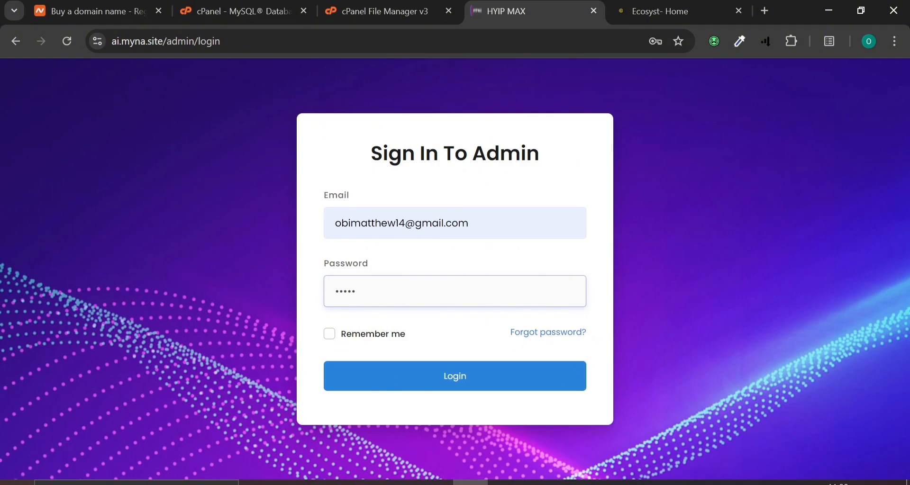
{"action": "left_click", "coordinate": [387, 387]}
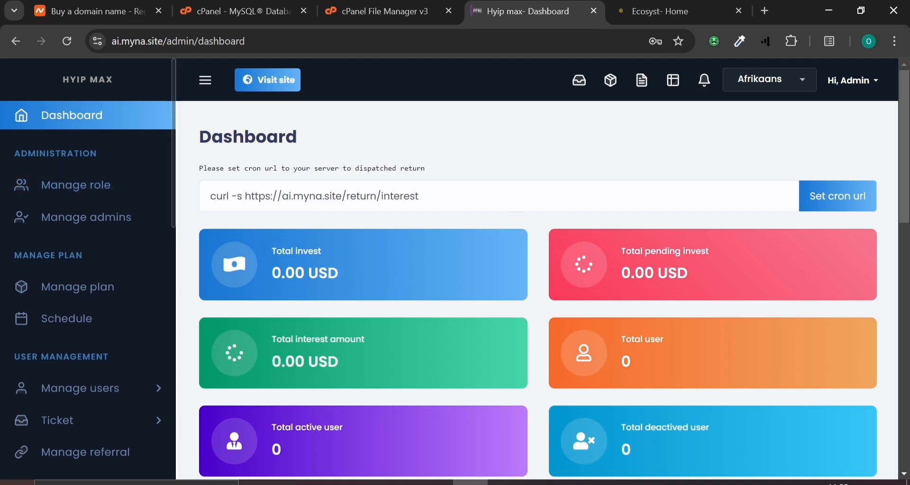
{"action": "left_click_drag", "start_coordinate": [419, 197], "coordinate": [211, 197]}
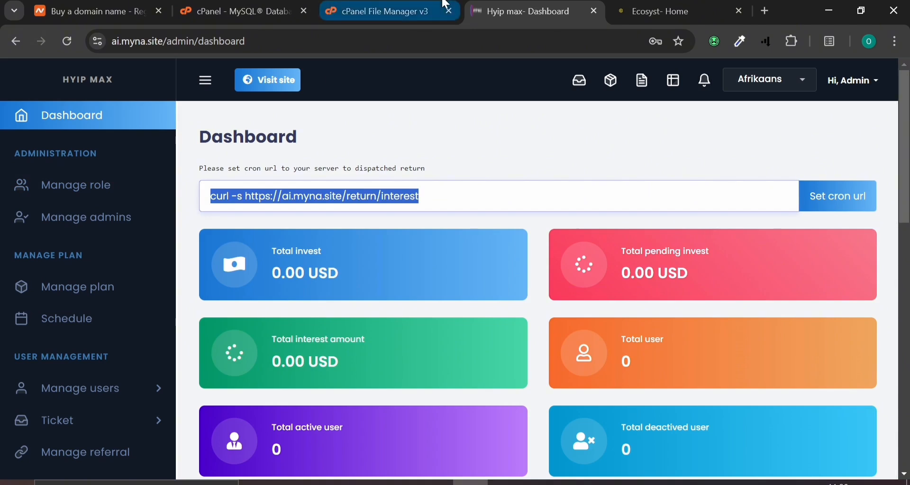
{"action": "mouse_move", "coordinate": [443, 4]}
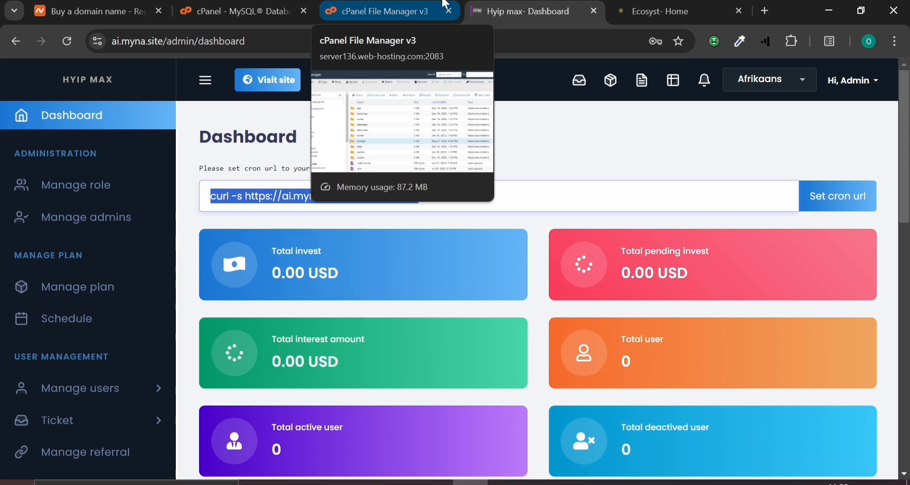
Search cPanel Tools for 'cron' and open Cron Jobs
{"action": "left_click", "coordinate": [445, 5]}
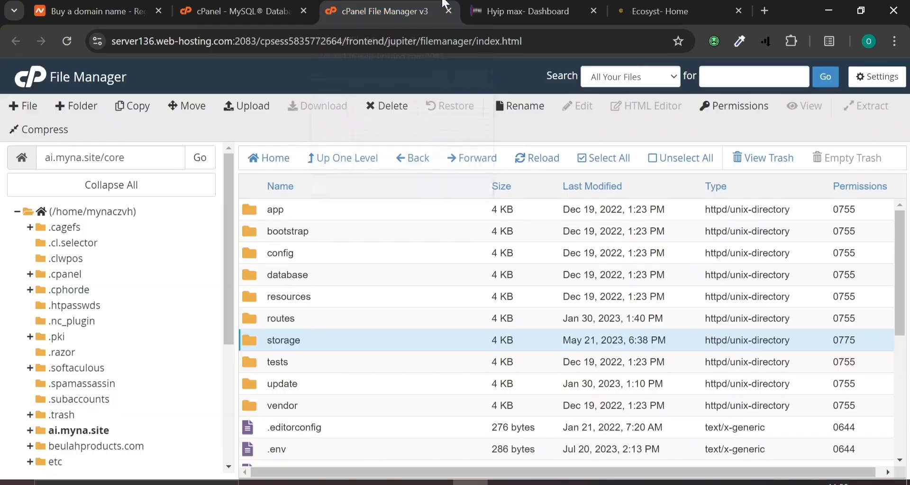
{"action": "left_click", "coordinate": [236, 4]}
{"action": "type", "text": "/"}
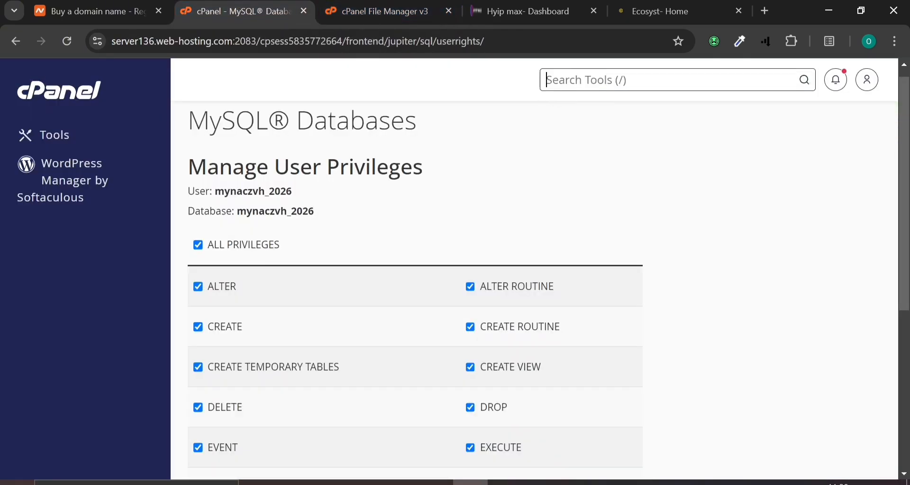
{"action": "type", "text": "cron"}
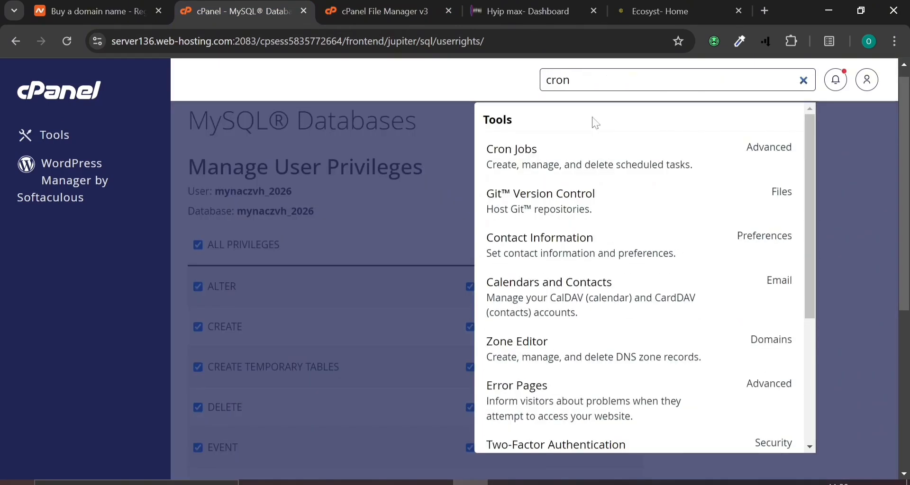
{"action": "left_click", "coordinate": [578, 161]}
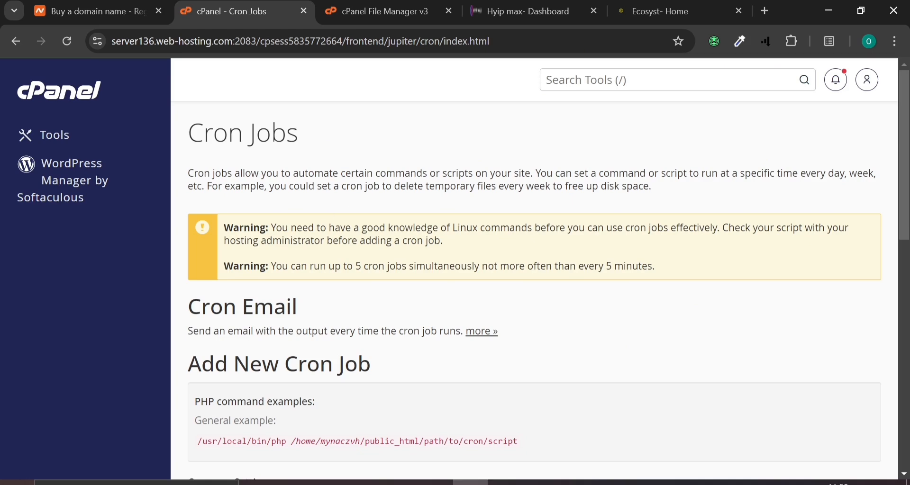
Set the new cron job's Common Settings to Once Per Five Minutes (*/5 * * * *)
{"action": "scroll", "coordinate": [411, 330], "scroll_direction": "down", "scroll_amount": 8}
{"action": "scroll", "coordinate": [410, 330], "scroll_direction": "up", "scroll_amount": 4}
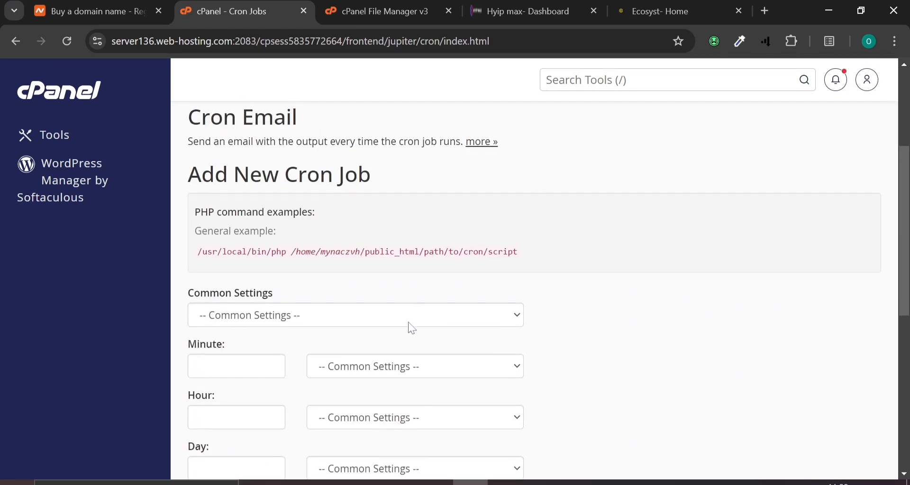
{"action": "left_click", "coordinate": [412, 328]}
{"action": "left_click", "coordinate": [268, 135]}
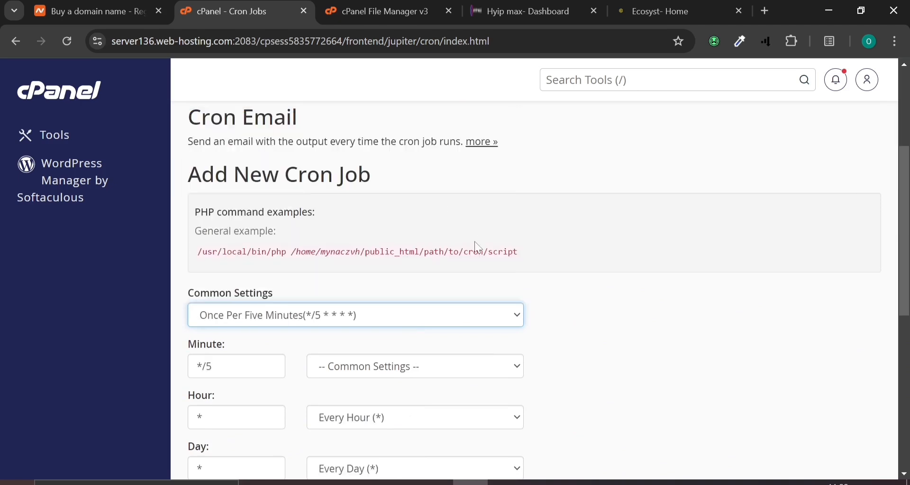
{"action": "scroll", "coordinate": [477, 248], "scroll_direction": "down", "scroll_amount": 4}
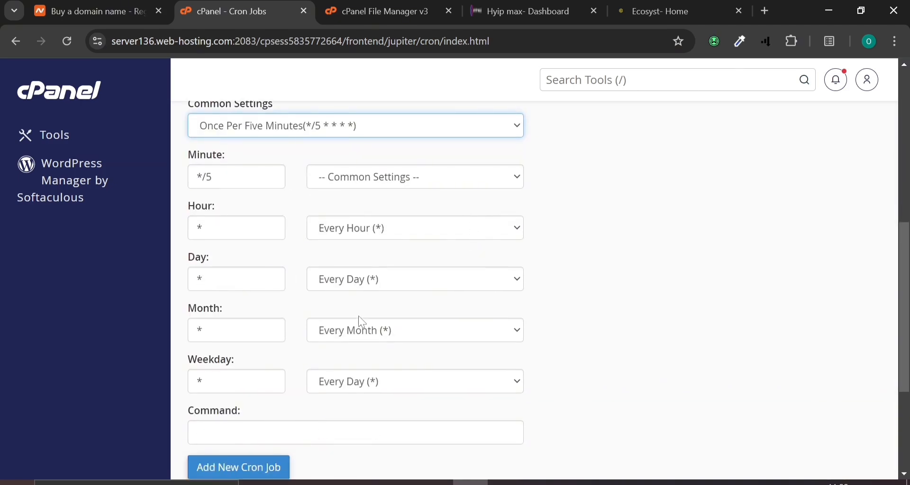
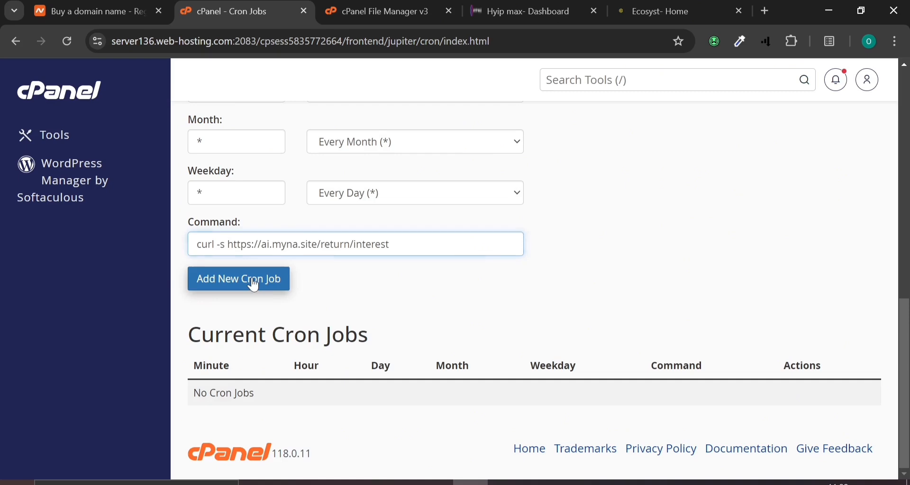
{"action": "left_click", "coordinate": [254, 283]}
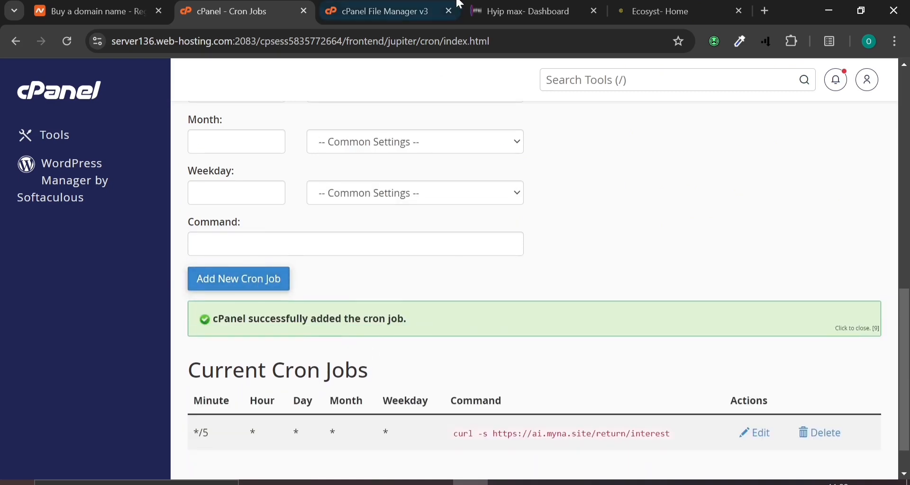
{"action": "left_click", "coordinate": [379, 11]}
{"action": "left_click", "coordinate": [477, 3]}
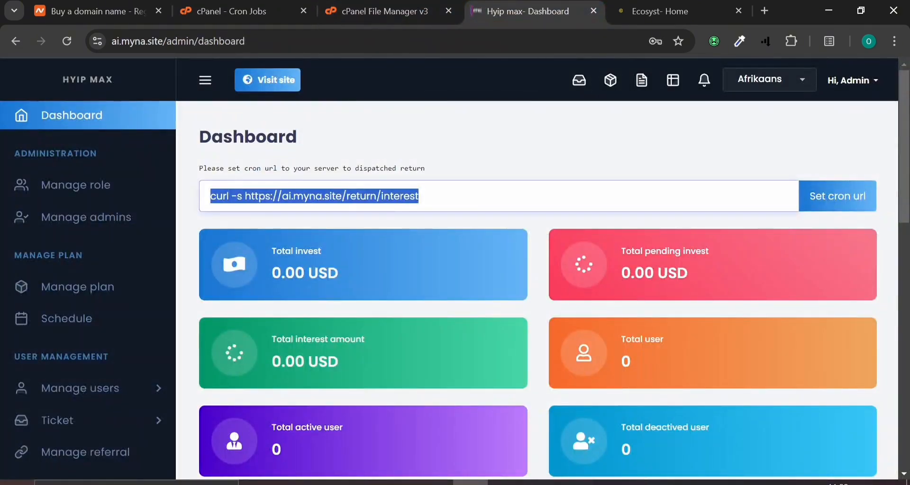
Open the public HYIPMAX site from Visit site in a new tab, then return to the dashboard
{"action": "scroll", "coordinate": [323, 223], "scroll_direction": "down", "scroll_amount": 2}
{"action": "scroll", "coordinate": [323, 223], "scroll_direction": "down", "scroll_amount": 6}
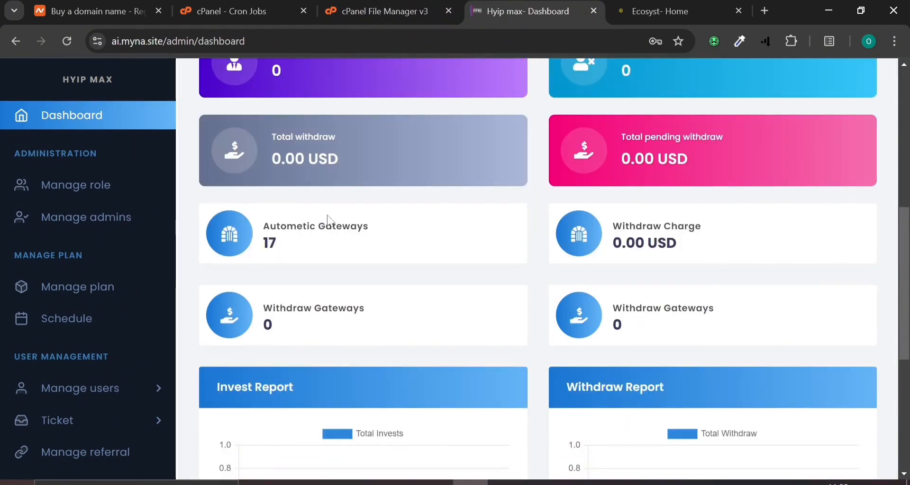
{"action": "scroll", "coordinate": [280, 206], "scroll_direction": "up", "scroll_amount": 8}
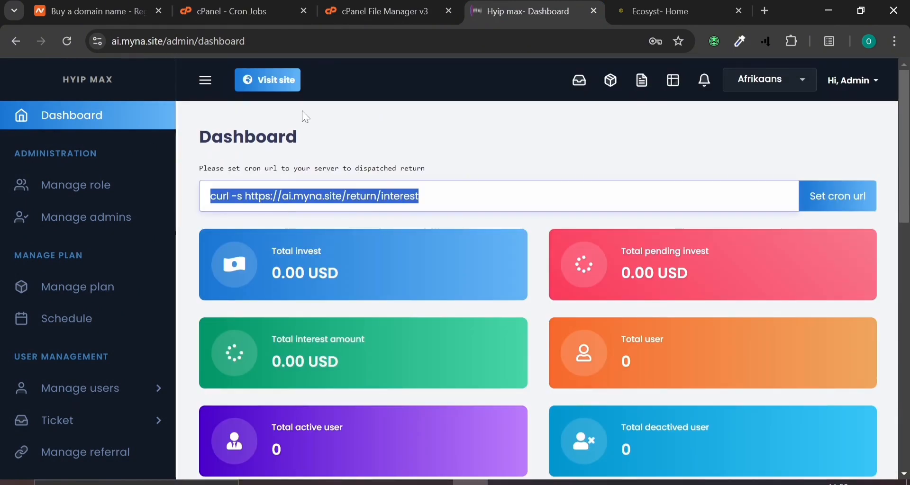
{"action": "right_click", "coordinate": [280, 83]}
{"action": "left_click", "coordinate": [324, 101]}
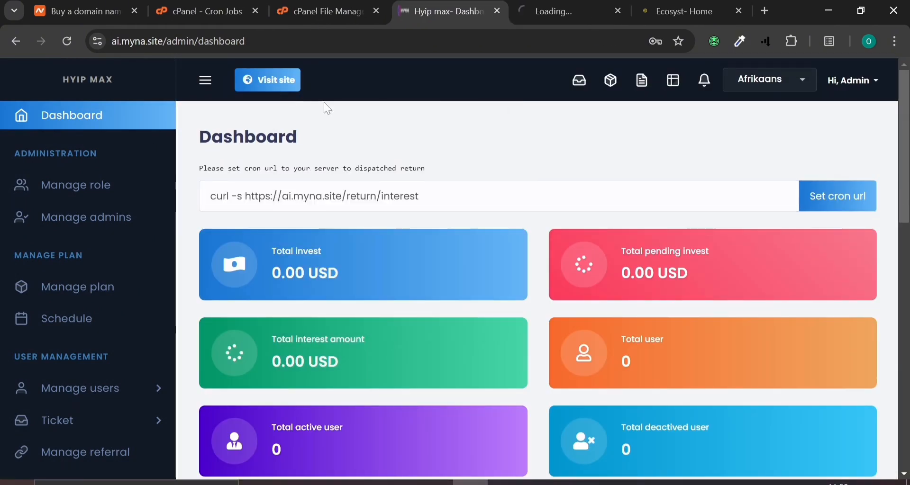
{"action": "left_click", "coordinate": [583, 7]}
{"action": "mouse_move", "coordinate": [452, 4]}
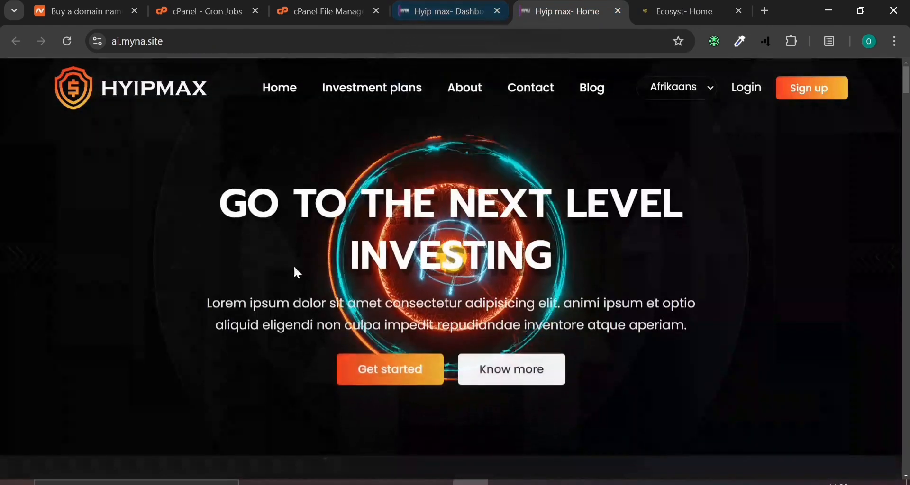
{"action": "left_click", "coordinate": [444, 10]}
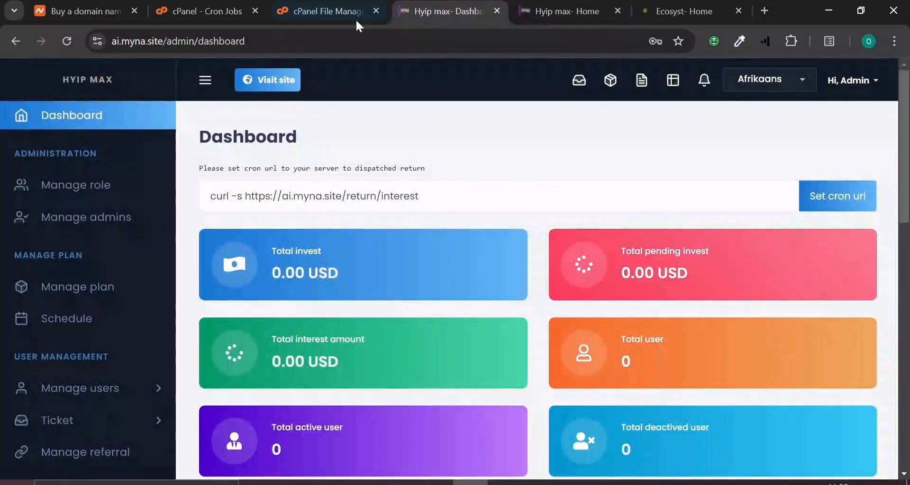
Expand the Frontend menu, compare with the public home page, then collapse Frontend again
{"action": "scroll", "coordinate": [101, 234], "scroll_direction": "down", "scroll_amount": 13}
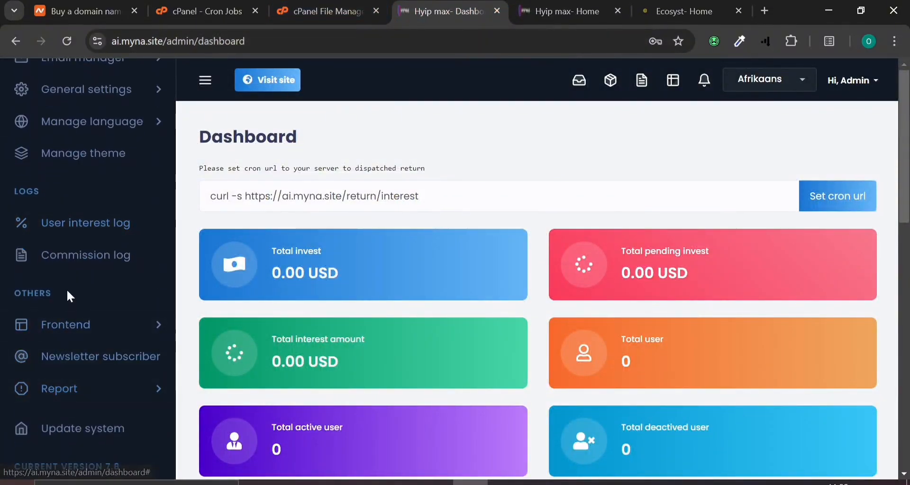
{"action": "left_click", "coordinate": [71, 327]}
{"action": "scroll", "coordinate": [71, 337], "scroll_direction": "down", "scroll_amount": 3}
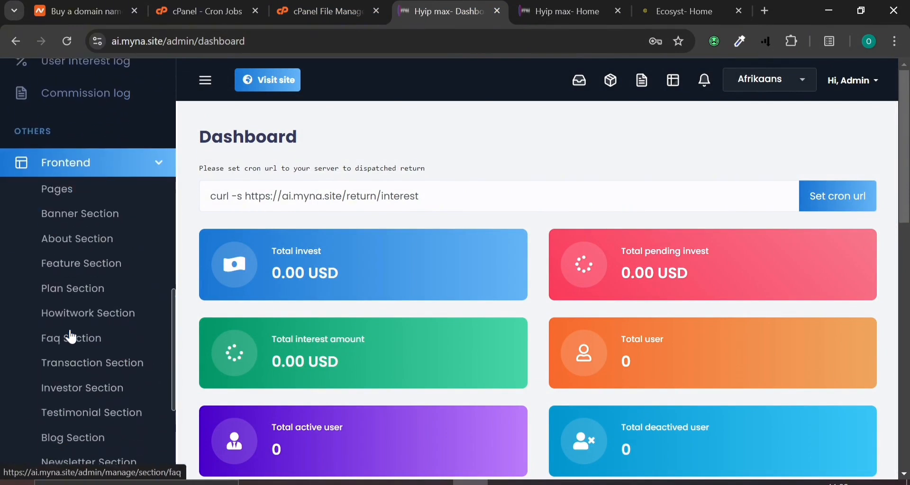
{"action": "left_click", "coordinate": [560, 11]}
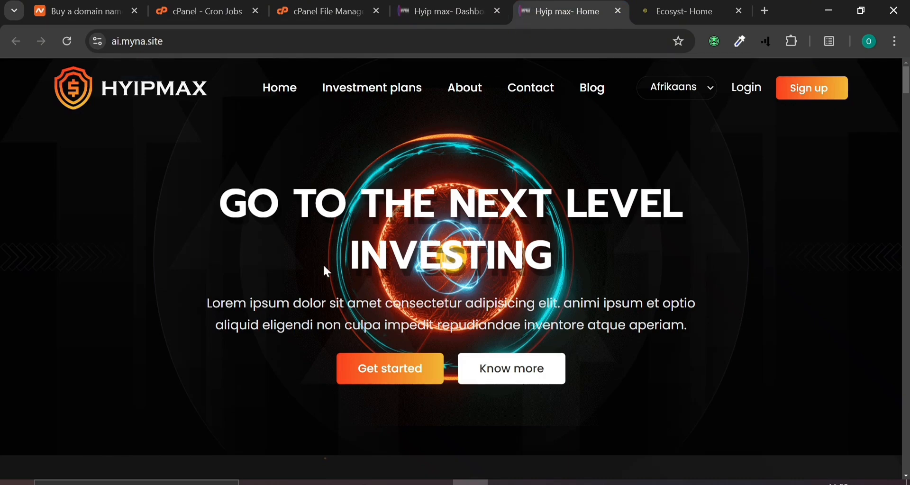
{"action": "scroll", "coordinate": [323, 261], "scroll_direction": "down", "scroll_amount": 10}
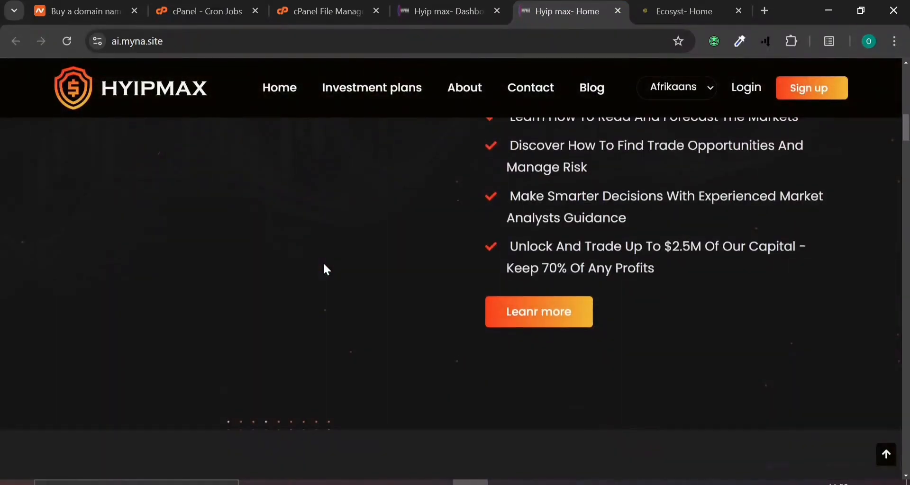
{"action": "scroll", "coordinate": [323, 262], "scroll_direction": "up", "scroll_amount": 5}
{"action": "scroll", "coordinate": [324, 266], "scroll_direction": "up", "scroll_amount": 5}
{"action": "left_click", "coordinate": [434, 11]}
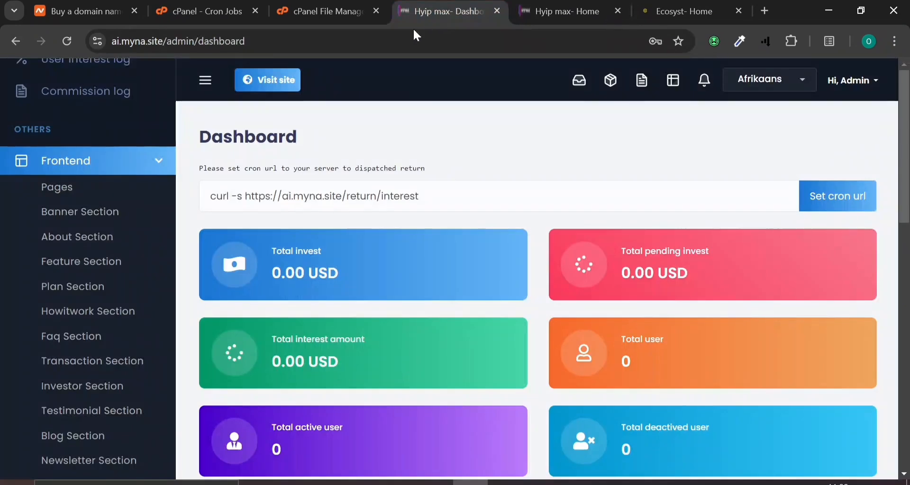
{"action": "left_click", "coordinate": [148, 163]}
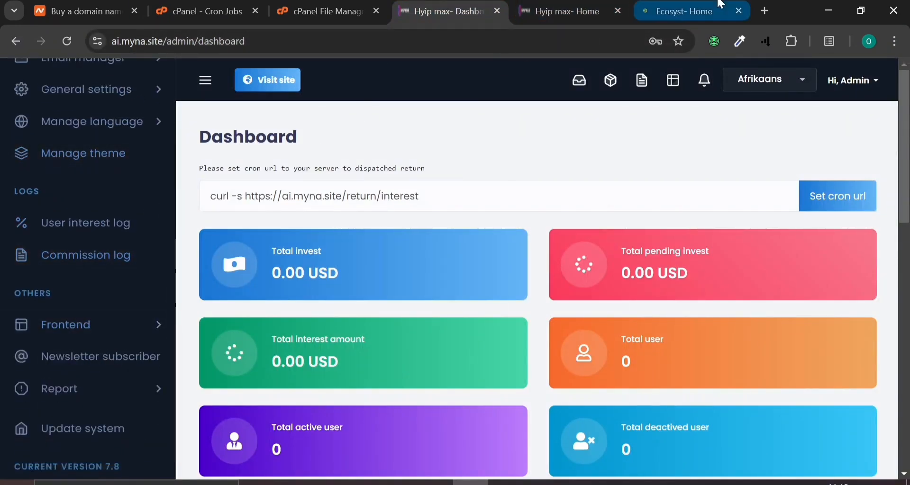
Check the public home page once more and open the Manage Theme page
{"action": "left_click", "coordinate": [569, 12]}
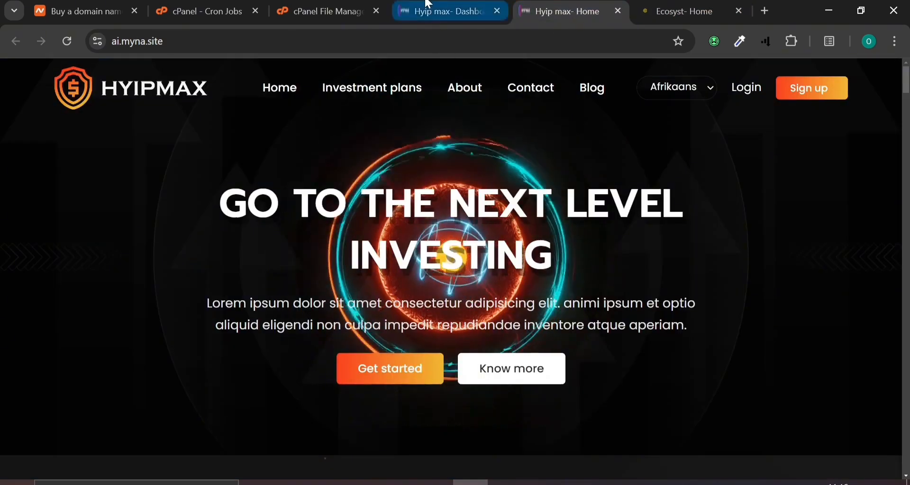
{"action": "left_click", "coordinate": [441, 11]}
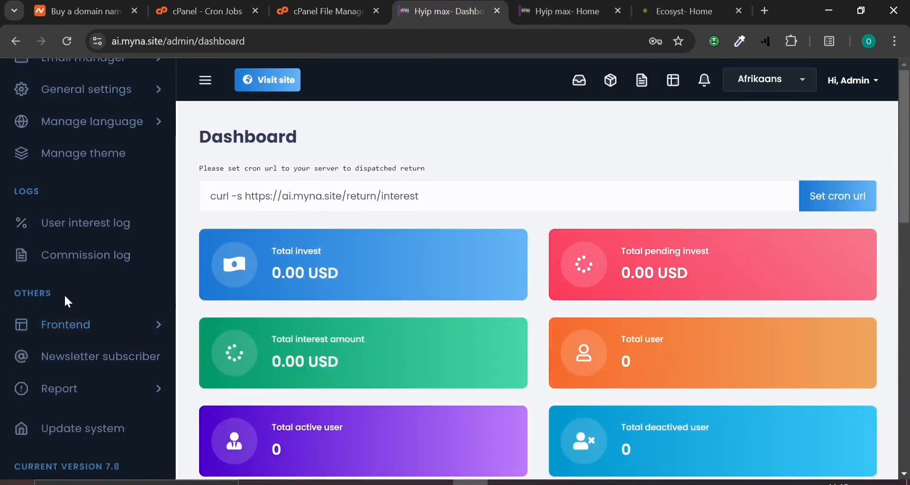
{"action": "scroll", "coordinate": [66, 298], "scroll_direction": "up", "scroll_amount": 5}
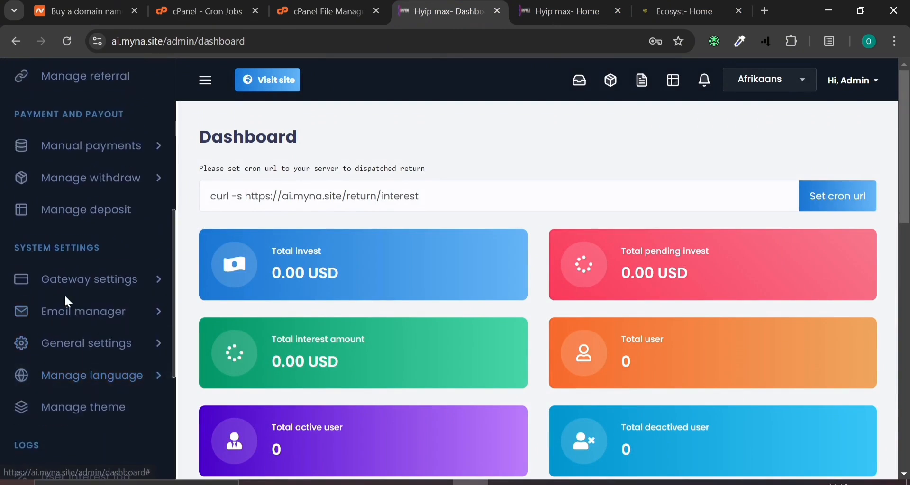
{"action": "scroll", "coordinate": [66, 299], "scroll_direction": "down", "scroll_amount": 5}
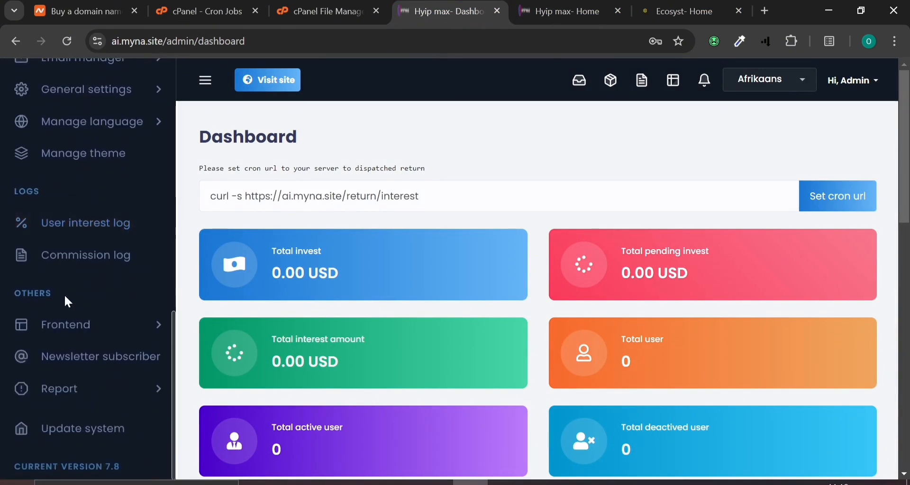
{"action": "scroll", "coordinate": [64, 296], "scroll_direction": "up", "scroll_amount": 4}
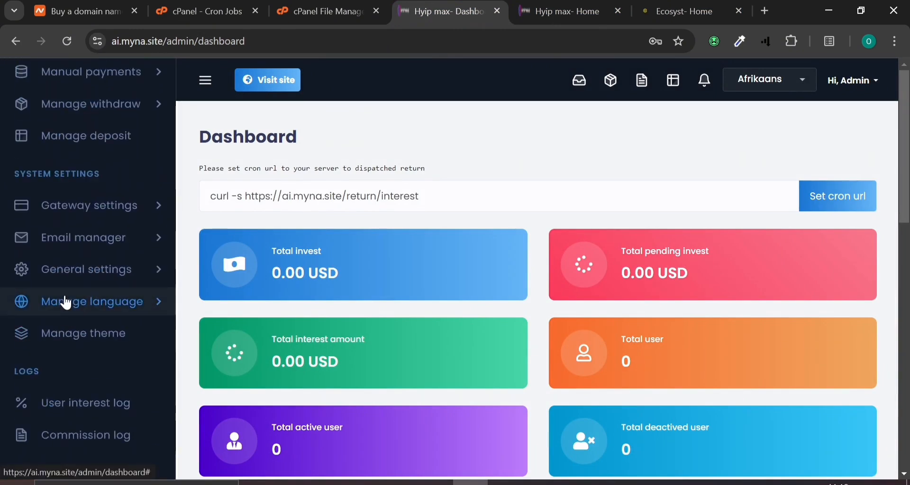
{"action": "left_click", "coordinate": [77, 346]}
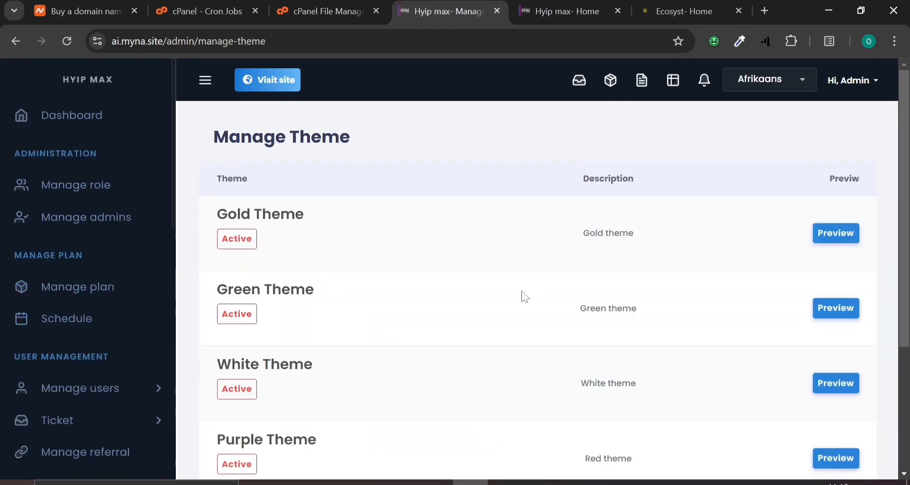
Activate Gold Theme in place of Universe Theme on the Manage Theme page
{"action": "scroll", "coordinate": [427, 377], "scroll_direction": "down", "scroll_amount": 4}
{"action": "scroll", "coordinate": [423, 376], "scroll_direction": "up", "scroll_amount": 4}
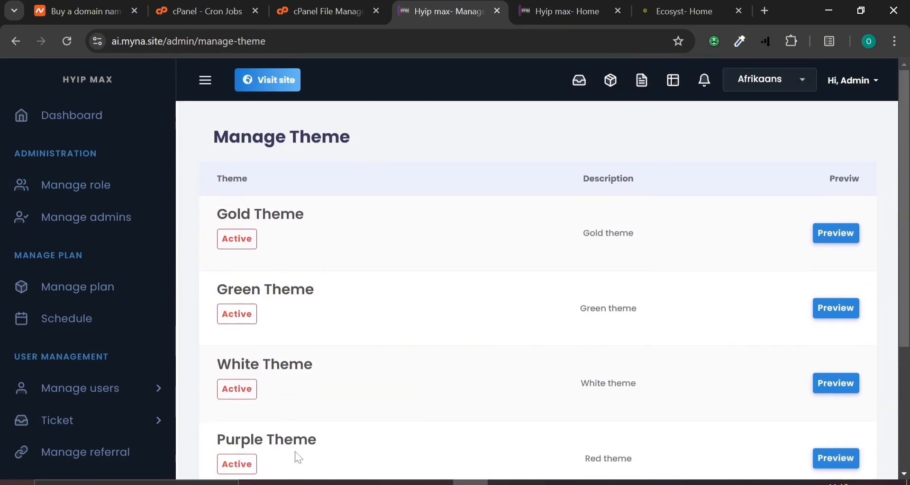
{"action": "scroll", "coordinate": [299, 458], "scroll_direction": "down", "scroll_amount": 3}
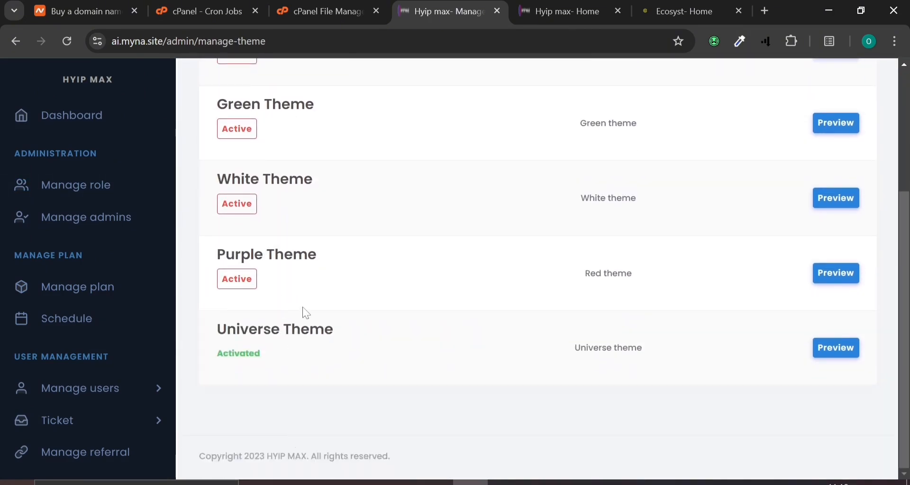
{"action": "scroll", "coordinate": [305, 313], "scroll_direction": "up", "scroll_amount": 4}
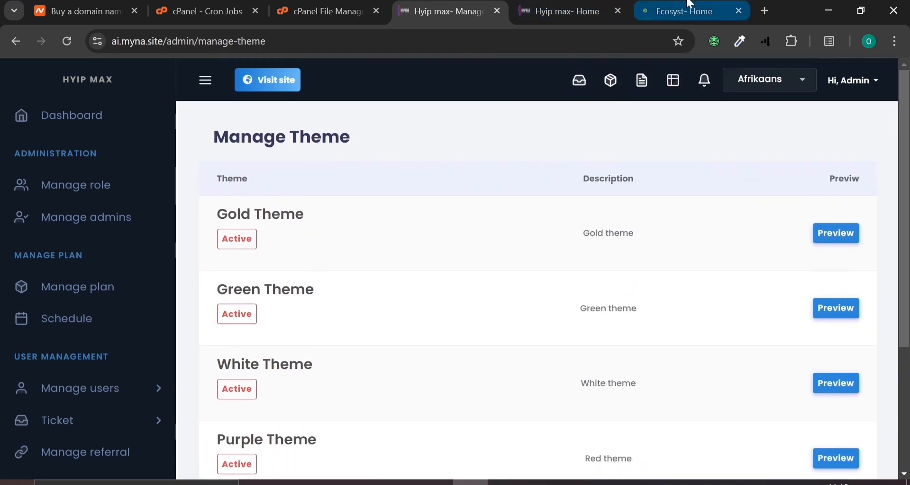
{"action": "left_click", "coordinate": [691, 4]}
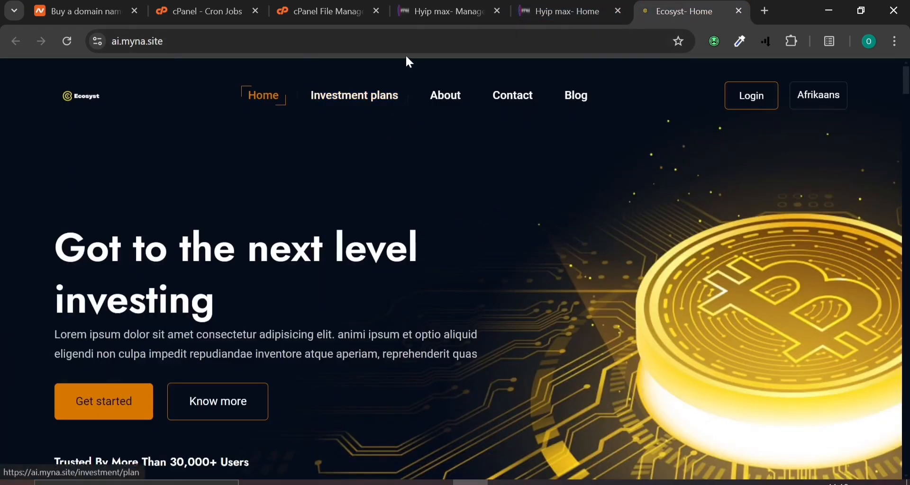
{"action": "left_click", "coordinate": [417, 11]}
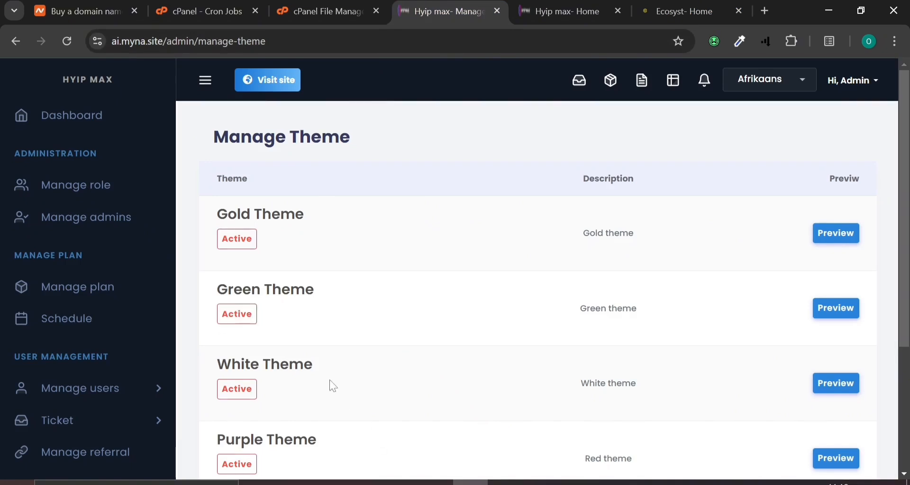
{"action": "left_click", "coordinate": [237, 239]}
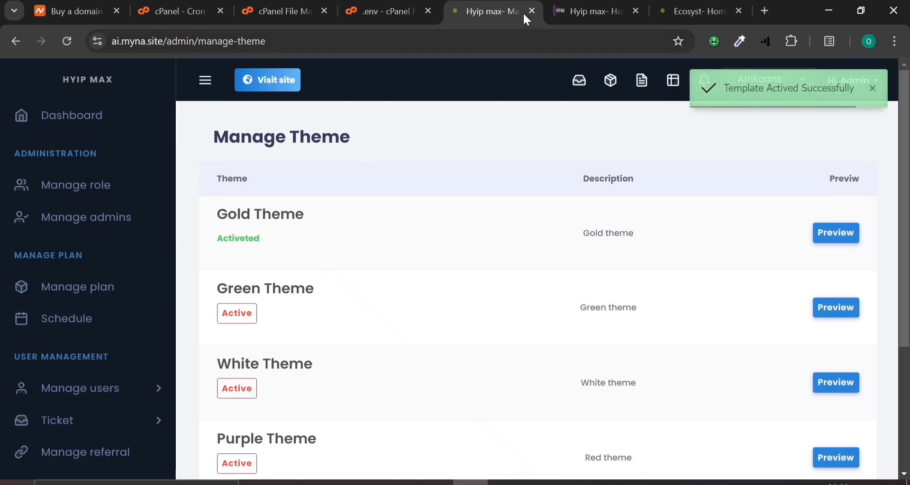
Reload the public site to confirm the gold Ecosyst design, then return to theme management
{"action": "left_click", "coordinate": [588, 11]}
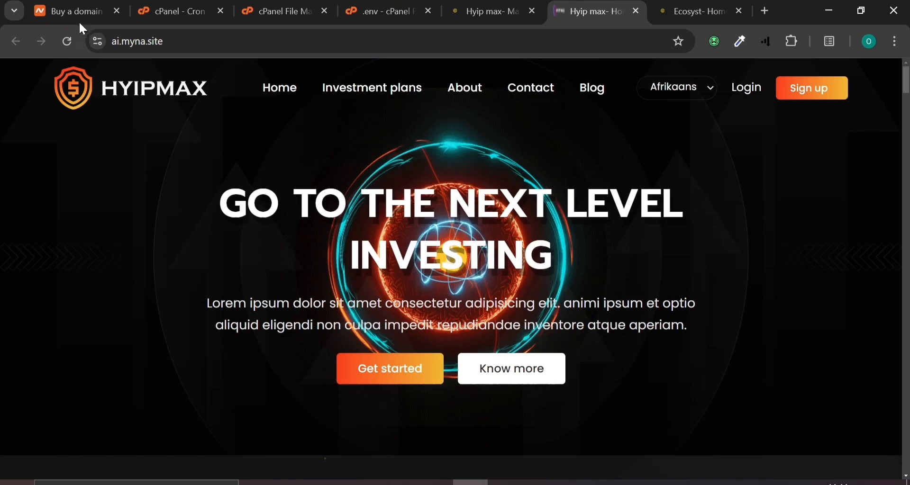
{"action": "left_click", "coordinate": [71, 42]}
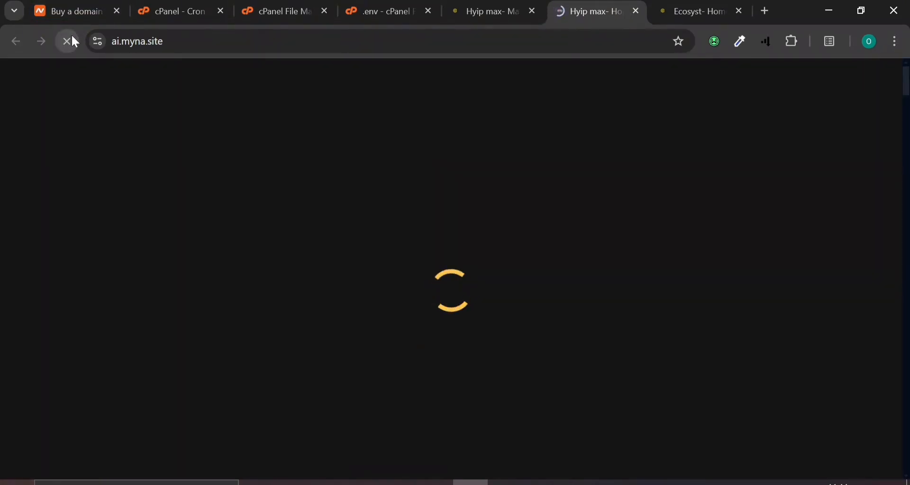
{"action": "left_click", "coordinate": [697, 1]}
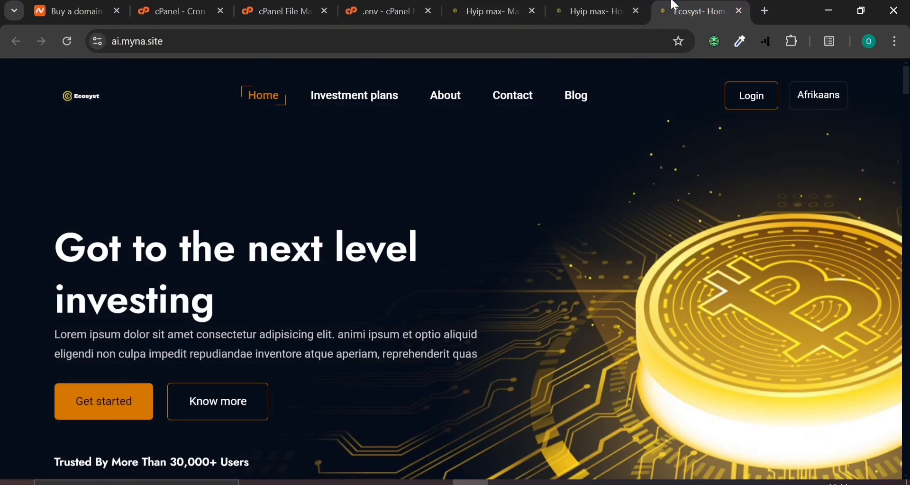
{"action": "left_click", "coordinate": [560, 2]}
{"action": "left_click", "coordinate": [701, 3]}
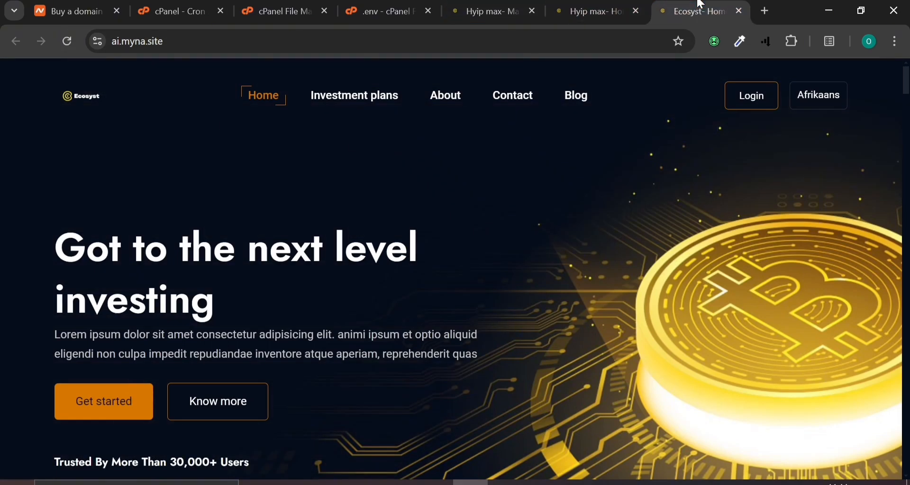
{"action": "left_click", "coordinate": [630, 2]}
{"action": "left_click", "coordinate": [675, 2]}
{"action": "left_click", "coordinate": [578, 3]}
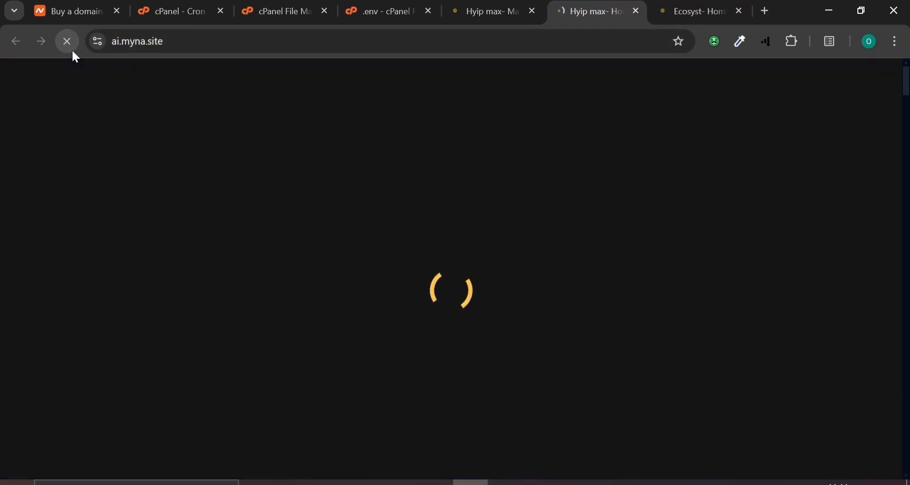
{"action": "left_click", "coordinate": [486, 11]}
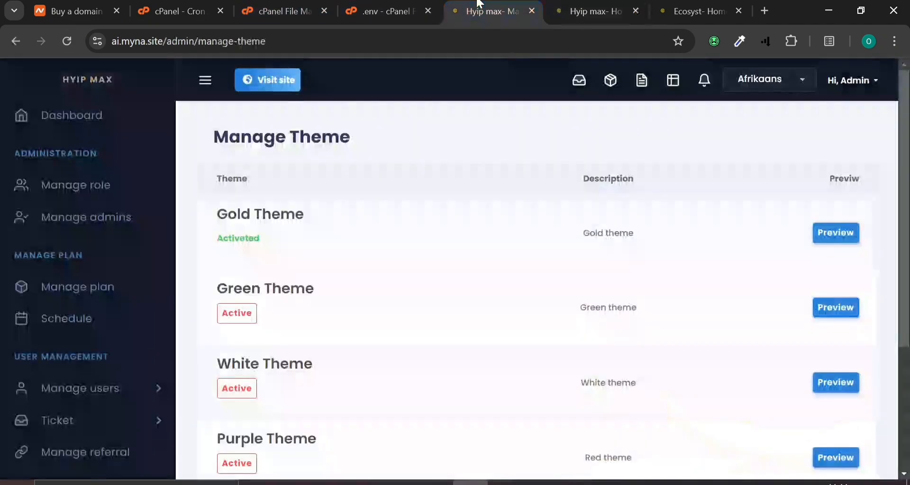
Expand the Frontend sections list and browse the public home and investment plans pages
{"action": "scroll", "coordinate": [136, 183], "scroll_direction": "down", "scroll_amount": 10}
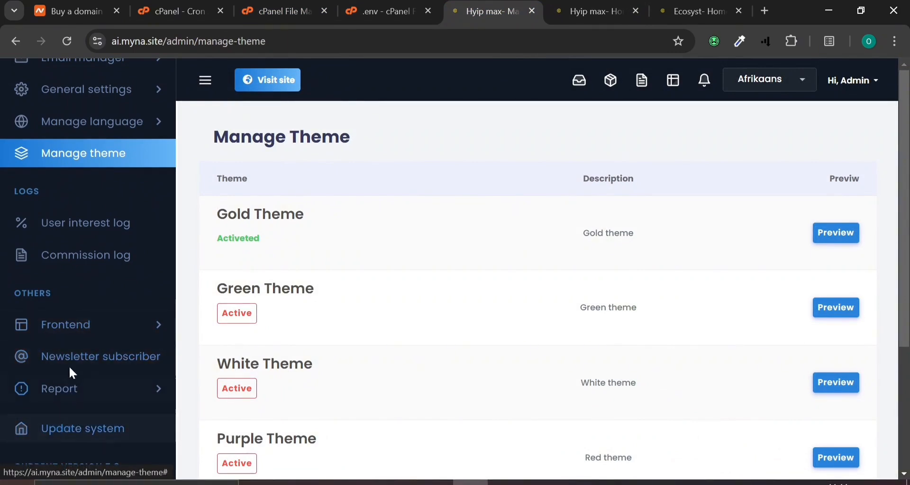
{"action": "left_click", "coordinate": [84, 323]}
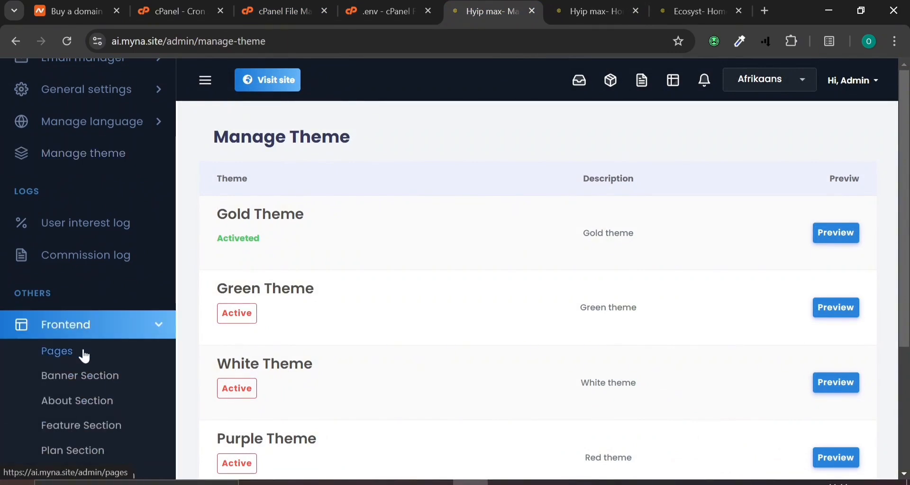
{"action": "scroll", "coordinate": [85, 356], "scroll_direction": "down", "scroll_amount": 2}
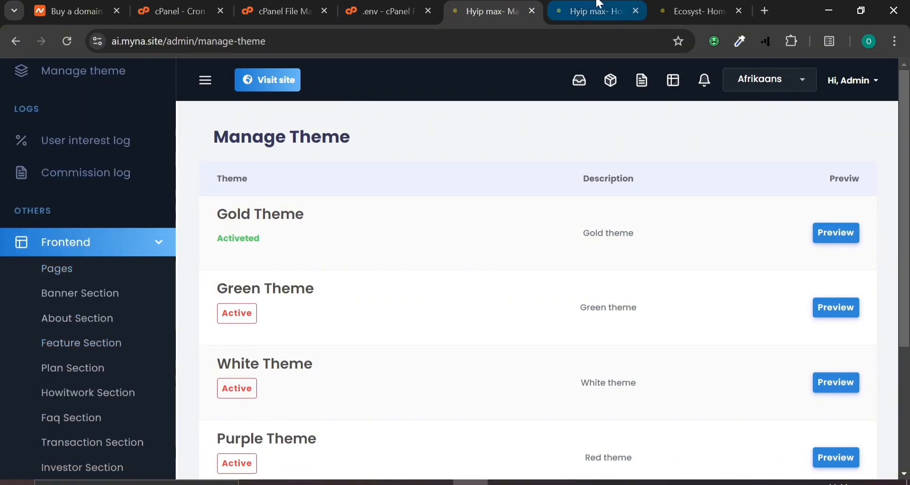
{"action": "left_click", "coordinate": [589, 11]}
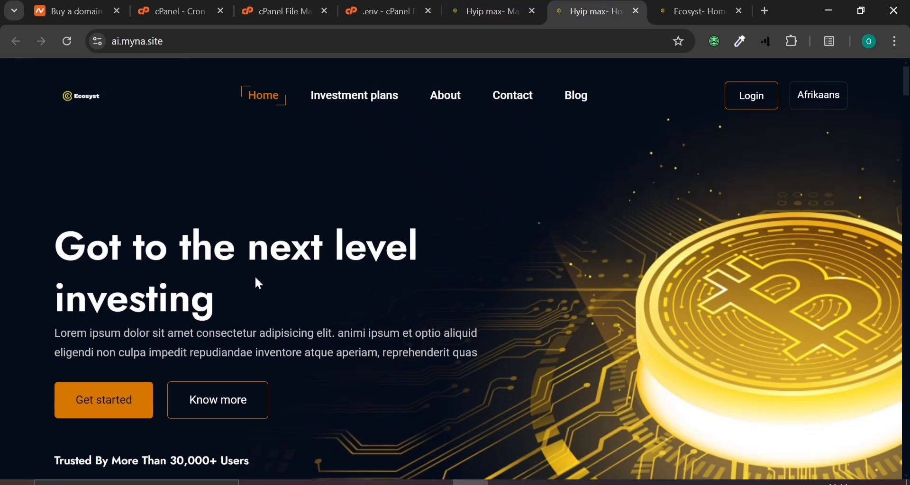
{"action": "scroll", "coordinate": [257, 281], "scroll_direction": "down", "scroll_amount": 6}
{"action": "scroll", "coordinate": [256, 280], "scroll_direction": "up", "scroll_amount": 4}
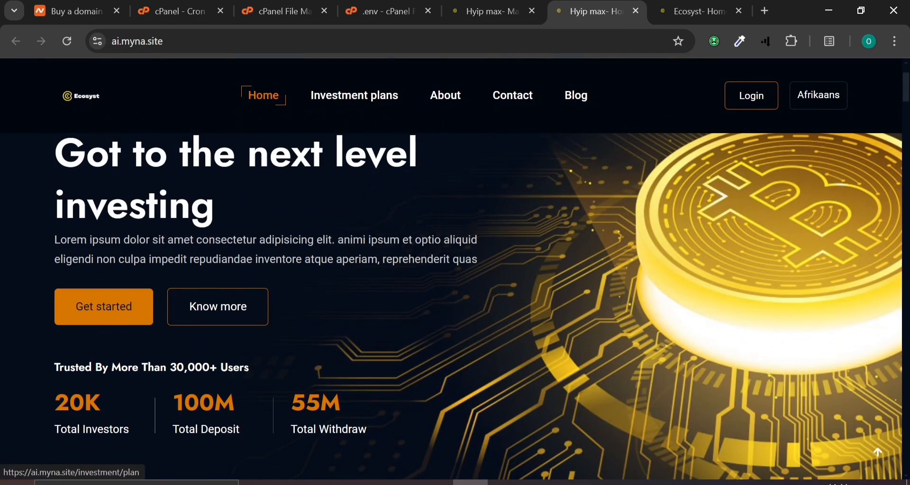
{"action": "left_click", "coordinate": [125, 304]}
{"action": "scroll", "coordinate": [230, 325], "scroll_direction": "down", "scroll_amount": 4}
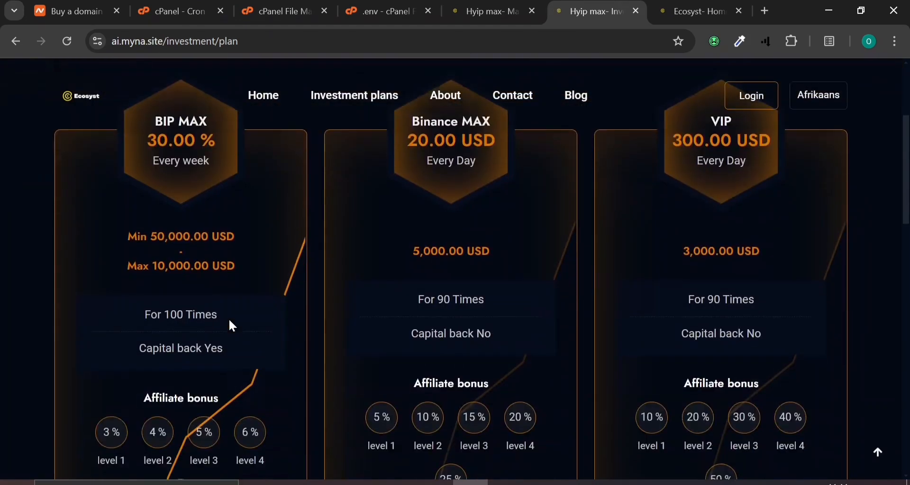
{"action": "left_click", "coordinate": [16, 41]}
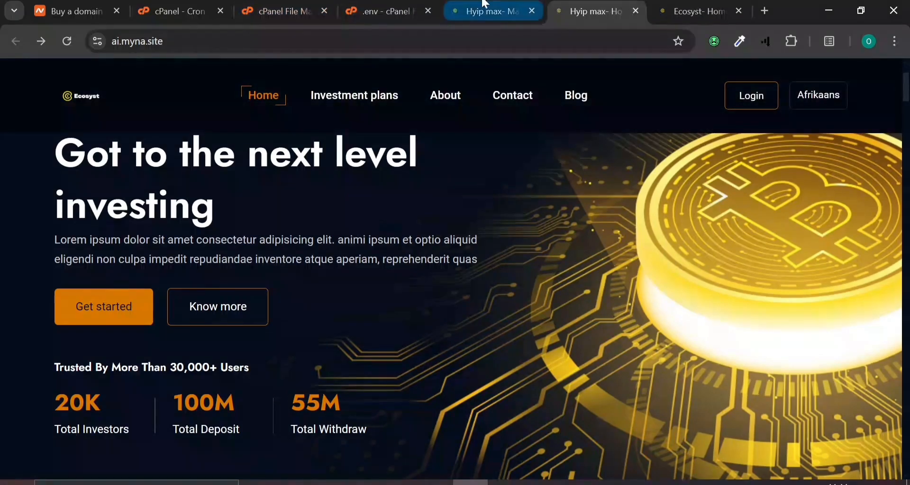
{"action": "left_click", "coordinate": [486, 5]}
Open the About Section editor and check the live About page for comparison
{"action": "scroll", "coordinate": [6, 375], "scroll_direction": "down", "scroll_amount": 4}
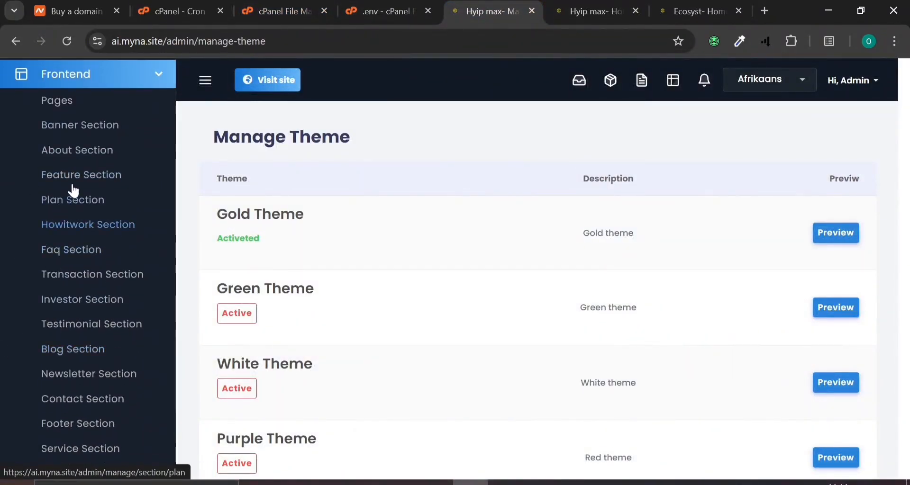
{"action": "left_click", "coordinate": [590, 11]}
{"action": "scroll", "coordinate": [344, 345], "scroll_direction": "down", "scroll_amount": 12}
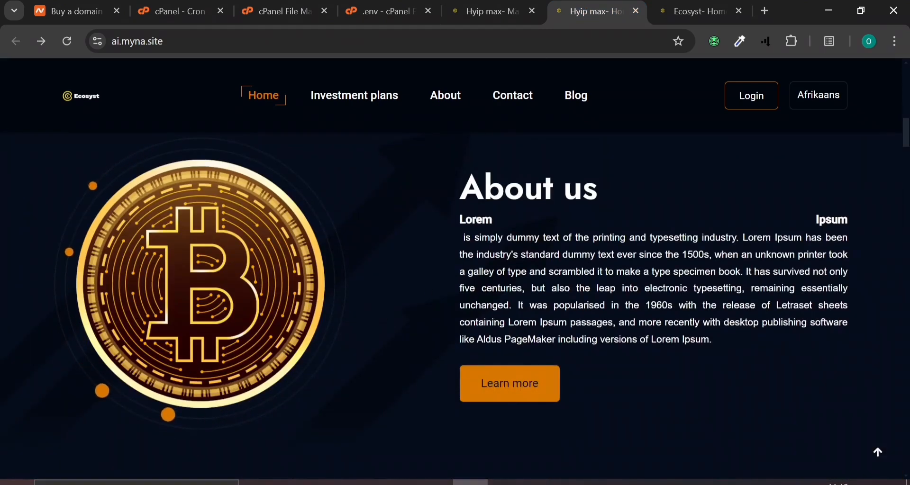
{"action": "left_click", "coordinate": [490, 3]}
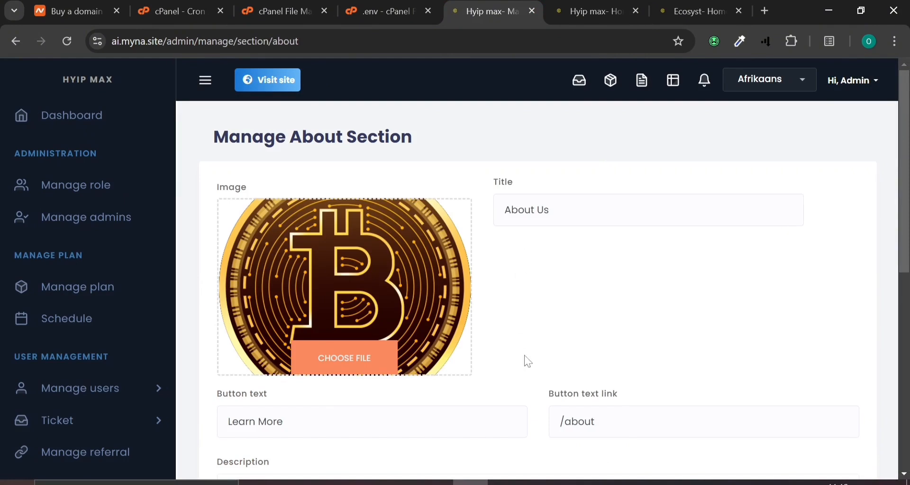
{"action": "scroll", "coordinate": [528, 361], "scroll_direction": "down", "scroll_amount": 2}
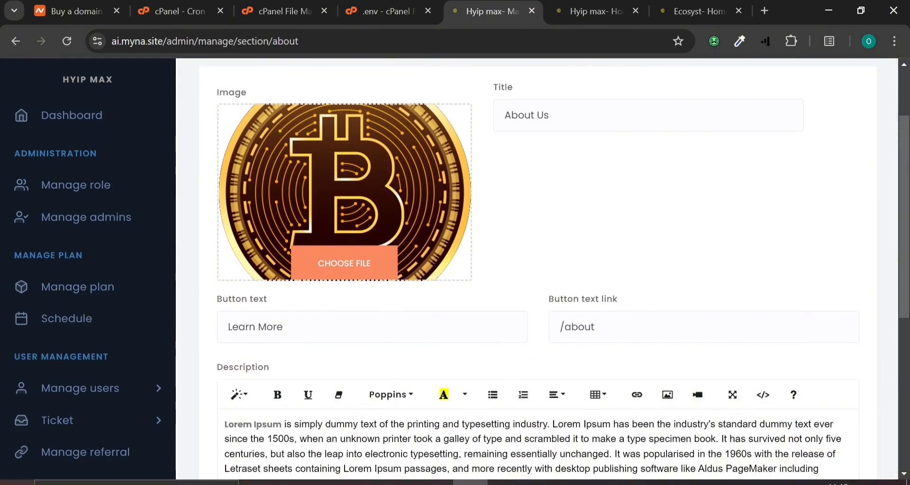
{"action": "left_click", "coordinate": [585, 10]}
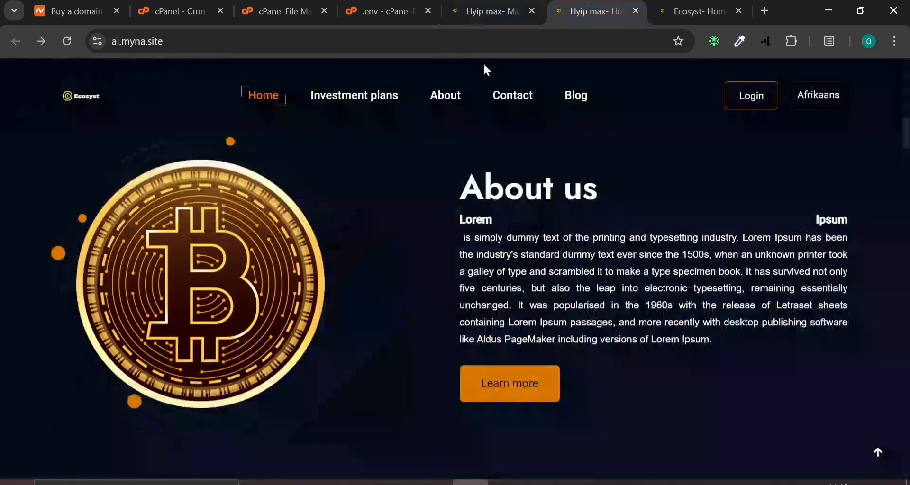
{"action": "left_click", "coordinate": [442, 101]}
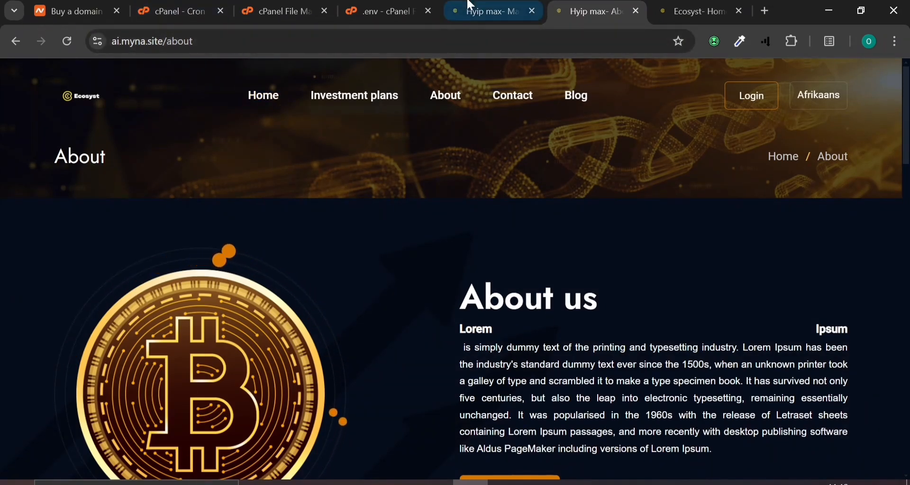
{"action": "left_click", "coordinate": [483, 11]}
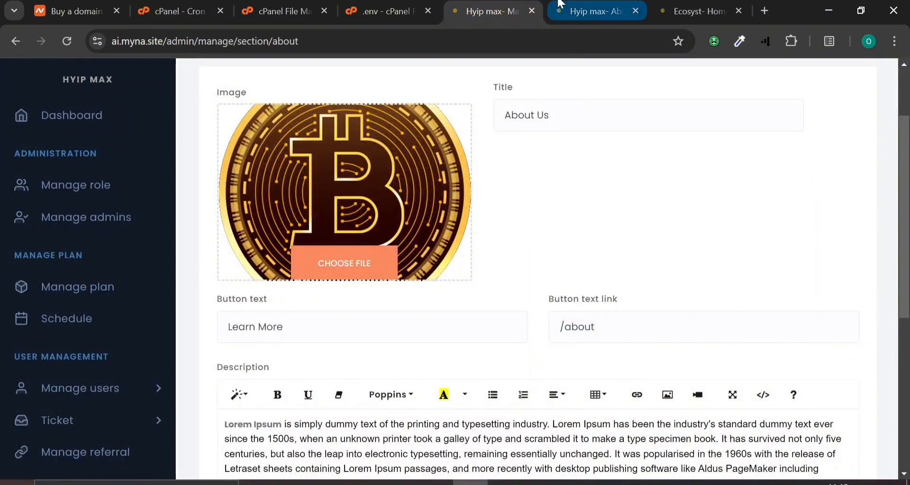
Compare the About Us editor's Learn More button and /about link with the live About page
{"action": "left_click", "coordinate": [590, 11]}
{"action": "left_click", "coordinate": [284, 95]}
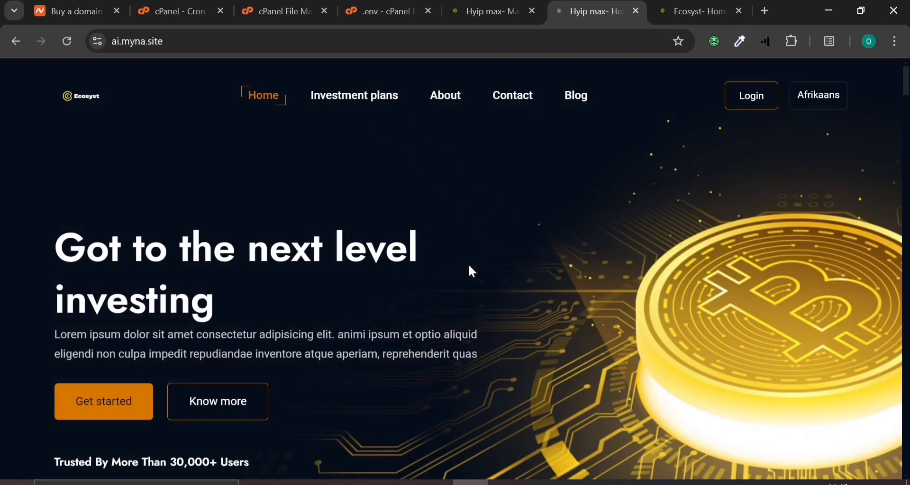
{"action": "scroll", "coordinate": [470, 271], "scroll_direction": "down", "scroll_amount": 6}
{"action": "scroll", "coordinate": [469, 266], "scroll_direction": "down", "scroll_amount": 12}
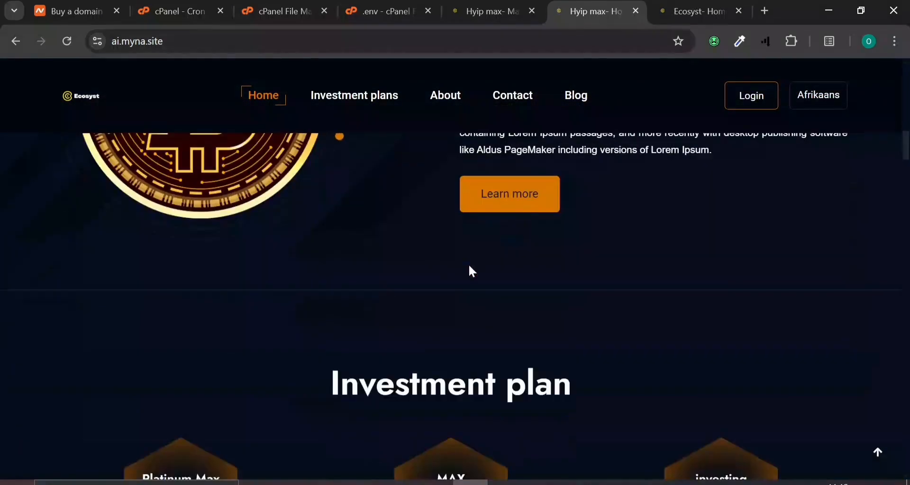
{"action": "left_click", "coordinate": [522, 201]}
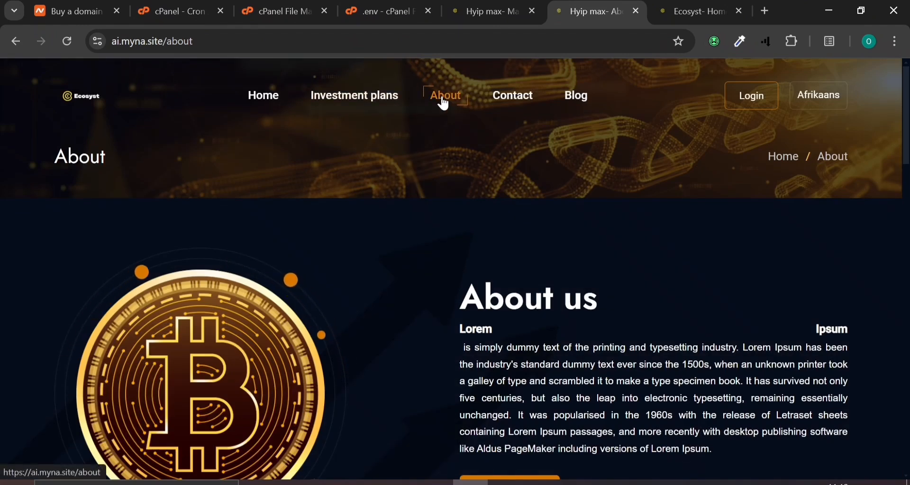
{"action": "left_click", "coordinate": [15, 41]}
{"action": "left_click", "coordinate": [478, 5]}
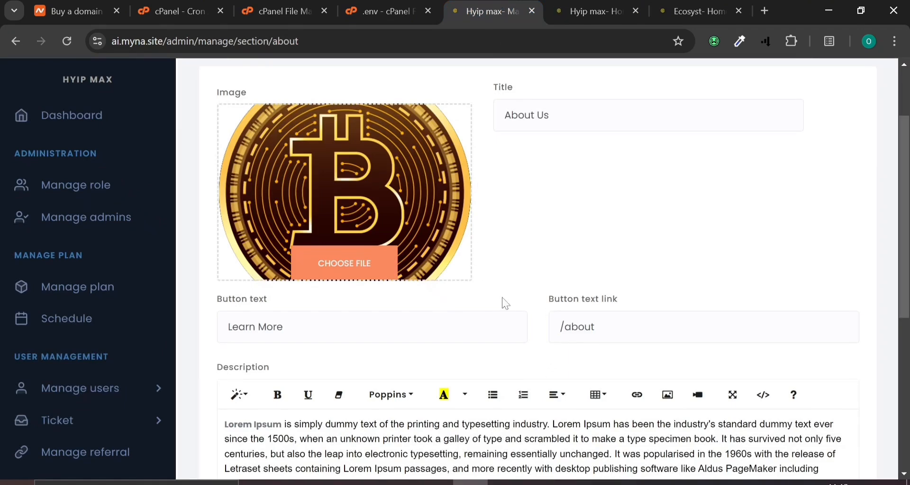
{"action": "scroll", "coordinate": [467, 306], "scroll_direction": "down", "scroll_amount": 2}
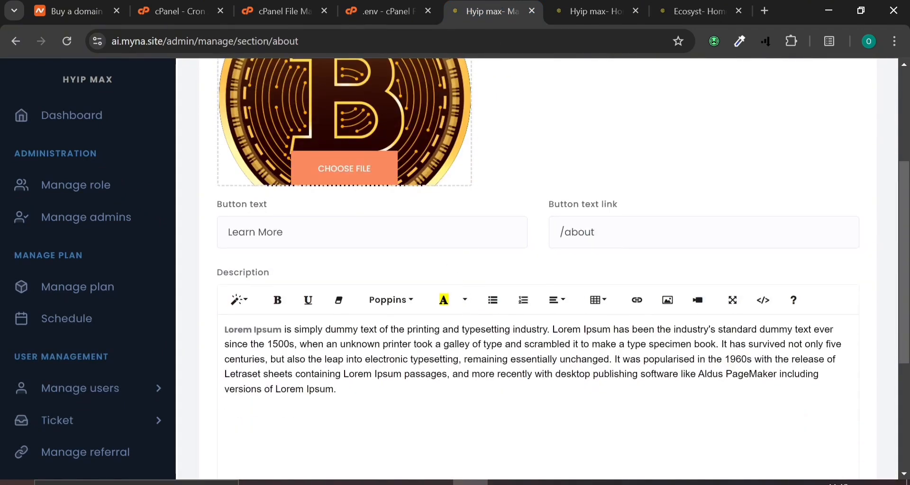
Rewrite the About description as 'WE are your number one crypto investment platform for all your crypto business' and update
{"action": "left_click_drag", "start_coordinate": [283, 232], "coordinate": [276, 232]}
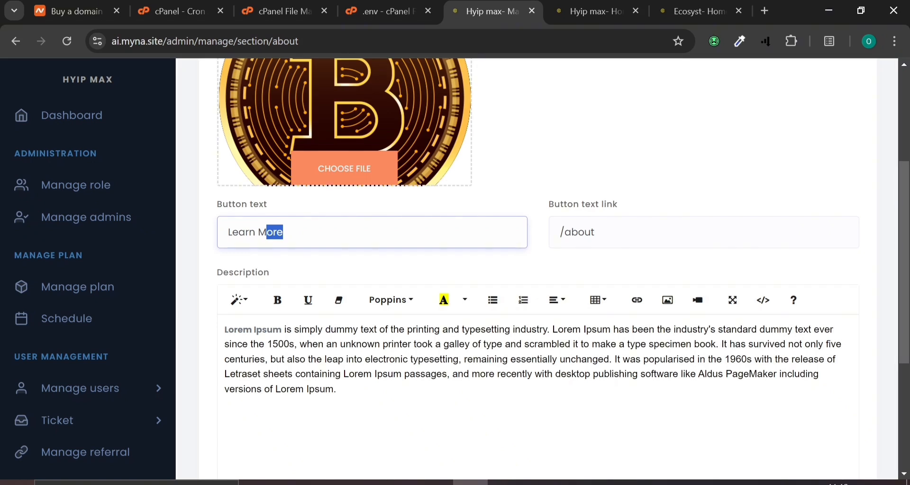
{"action": "left_click", "coordinate": [273, 330]}
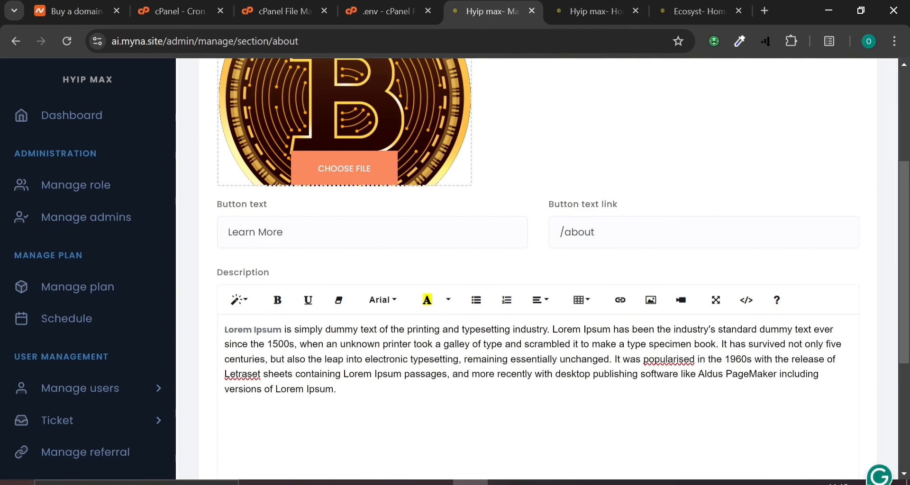
{"action": "key", "text": "ctrl+a"}
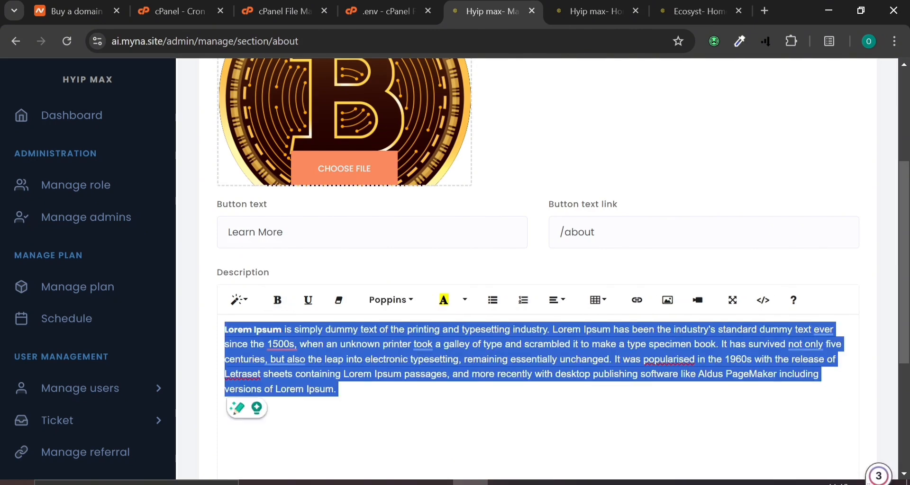
{"action": "type", "text": "WE are your number one crypto investment platform for all your crypto"}
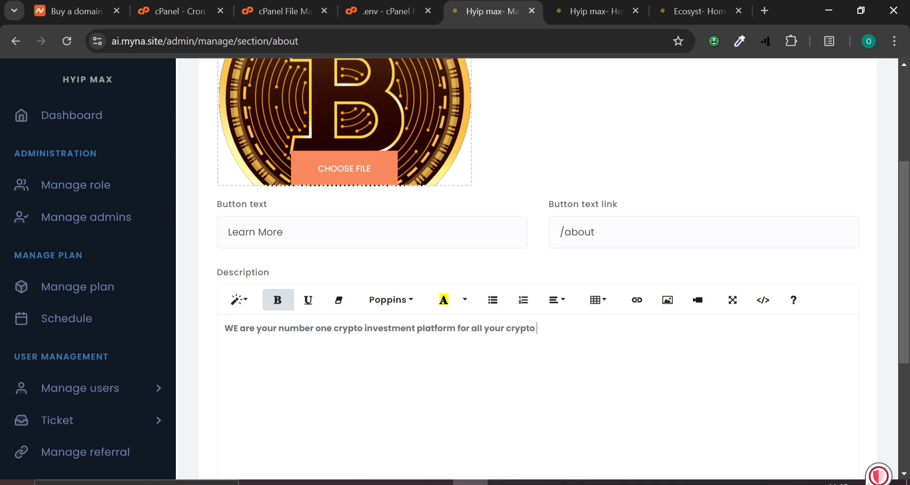
{"action": "type", "text": "iness"}
{"action": "right_click", "coordinate": [548, 329]}
{"action": "left_click", "coordinate": [522, 262]}
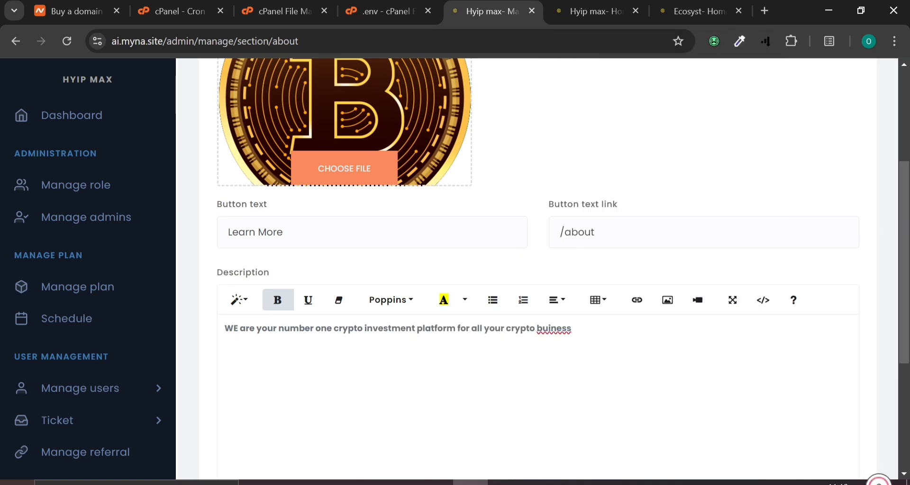
{"action": "right_click", "coordinate": [561, 328]}
{"action": "left_click", "coordinate": [588, 67]}
{"action": "scroll", "coordinate": [538, 271], "scroll_direction": "down", "scroll_amount": 2}
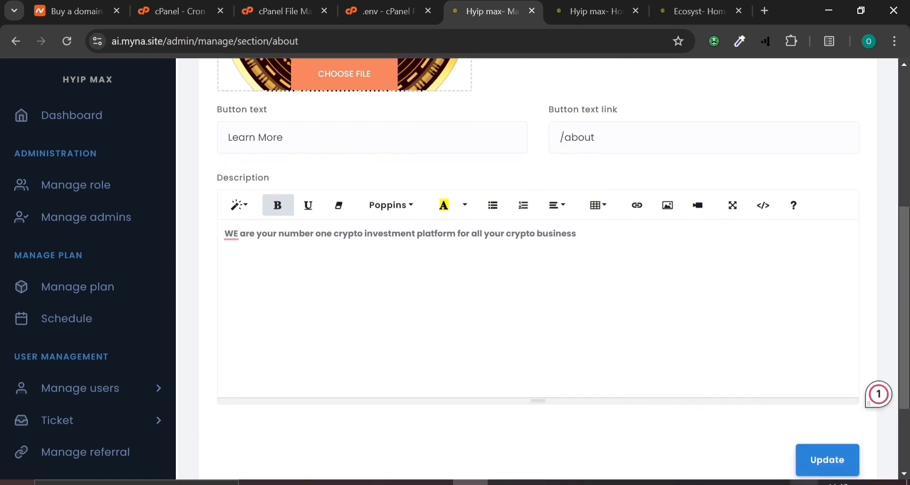
{"action": "left_click", "coordinate": [822, 476]}
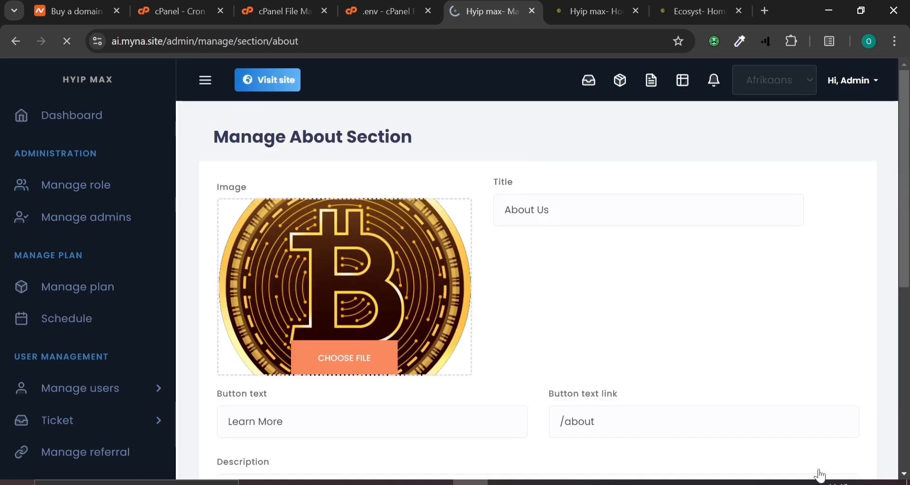
Reload the live home and About pages to verify the new description, then return to the editor
{"action": "left_click", "coordinate": [576, 10]}
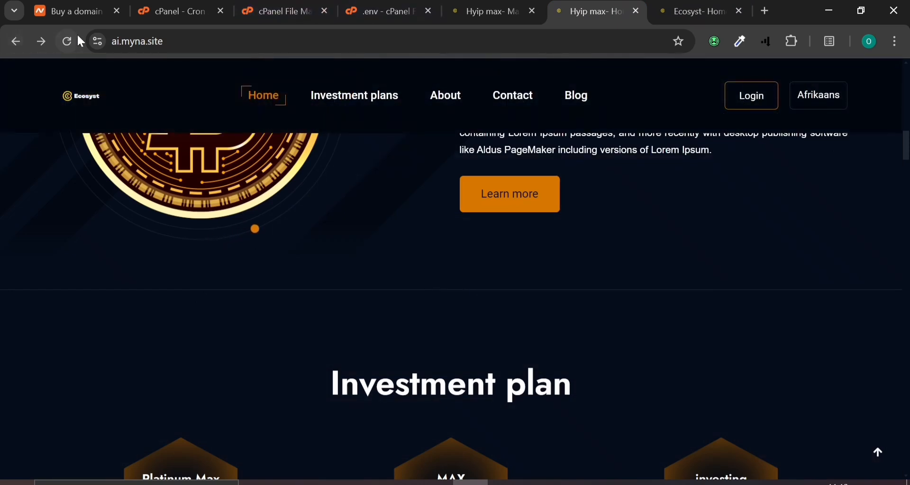
{"action": "left_click", "coordinate": [79, 37]}
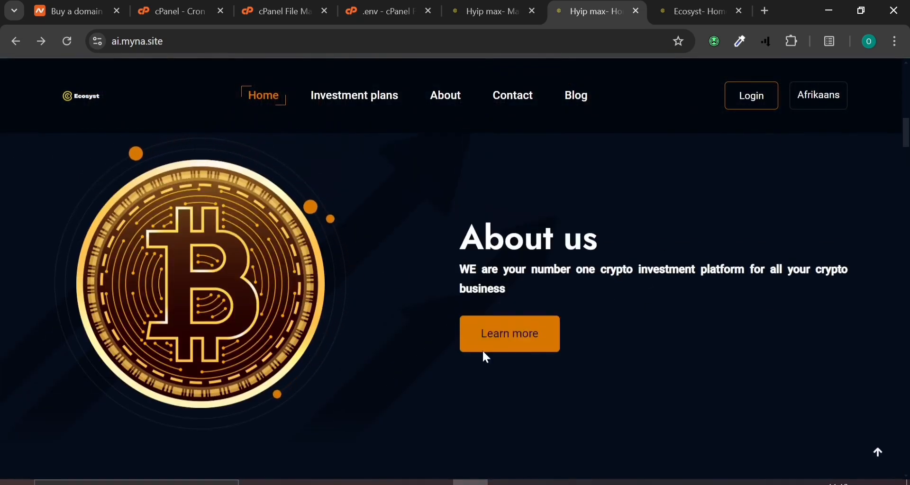
{"action": "scroll", "coordinate": [455, 142], "scroll_direction": "up", "scroll_amount": 5}
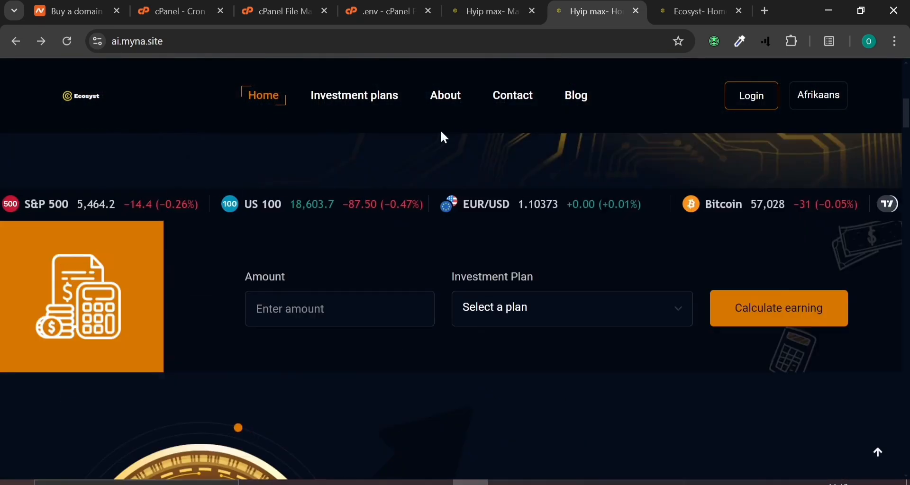
{"action": "left_click", "coordinate": [449, 106]}
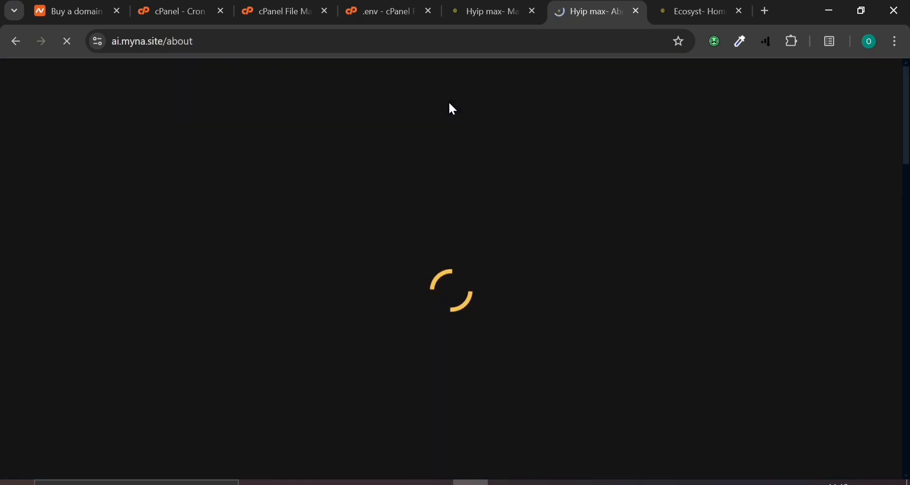
{"action": "scroll", "coordinate": [465, 290], "scroll_direction": "down", "scroll_amount": 4}
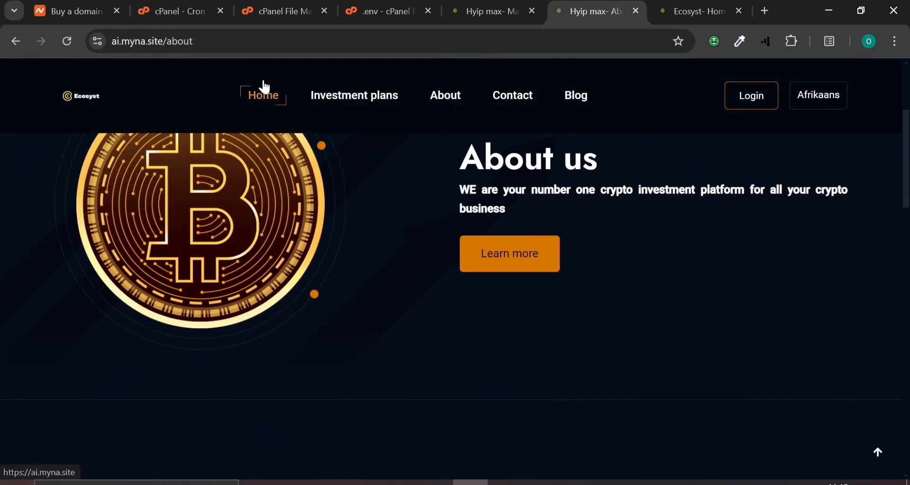
{"action": "left_click", "coordinate": [263, 95]}
{"action": "left_click", "coordinate": [489, 11]}
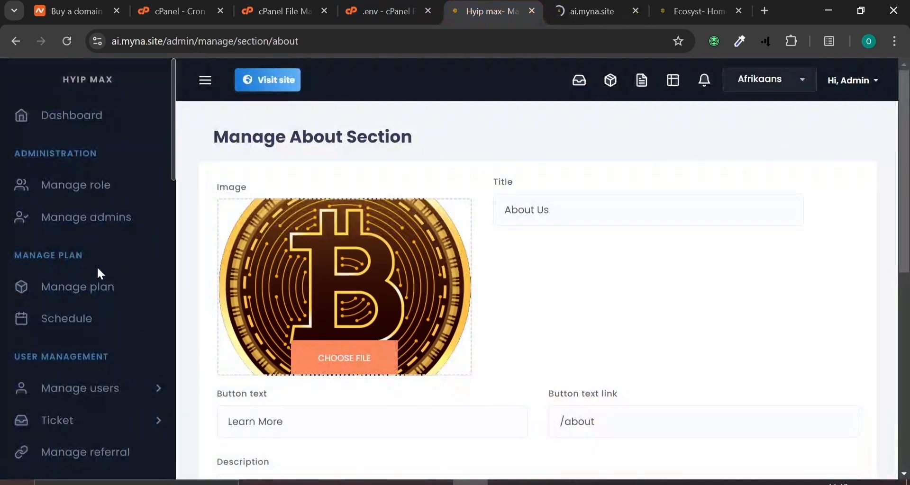
{"action": "scroll", "coordinate": [97, 267], "scroll_direction": "down", "scroll_amount": 2}
{"action": "scroll", "coordinate": [97, 274], "scroll_direction": "down", "scroll_amount": 15}
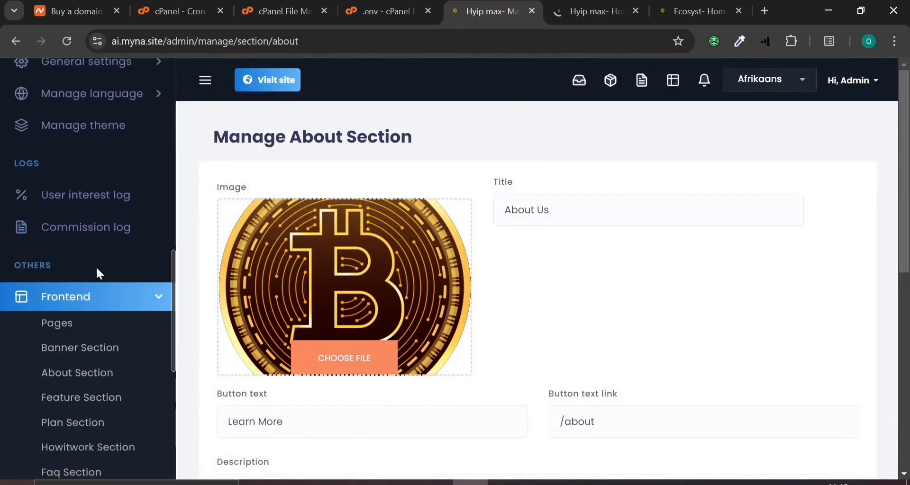
Inspect the live home page footer, then open the admin Footer Section settings
{"action": "left_click", "coordinate": [563, 4]}
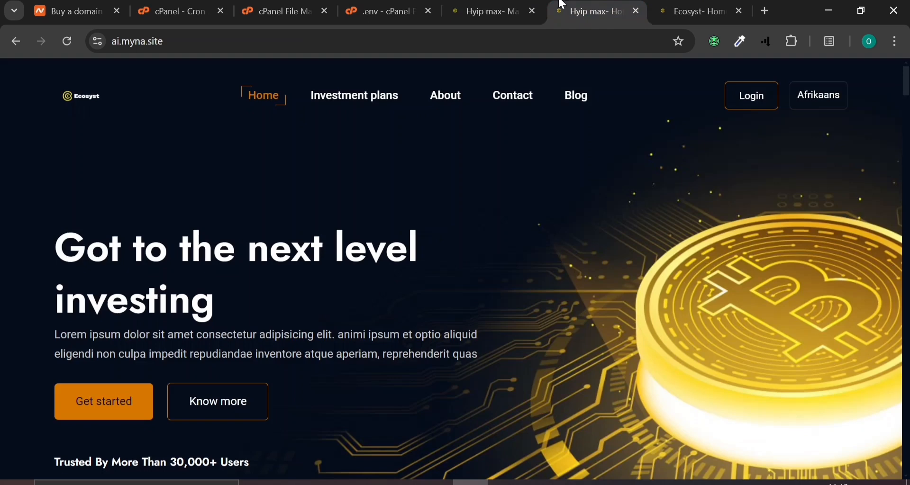
{"action": "left_click", "coordinate": [488, 11]}
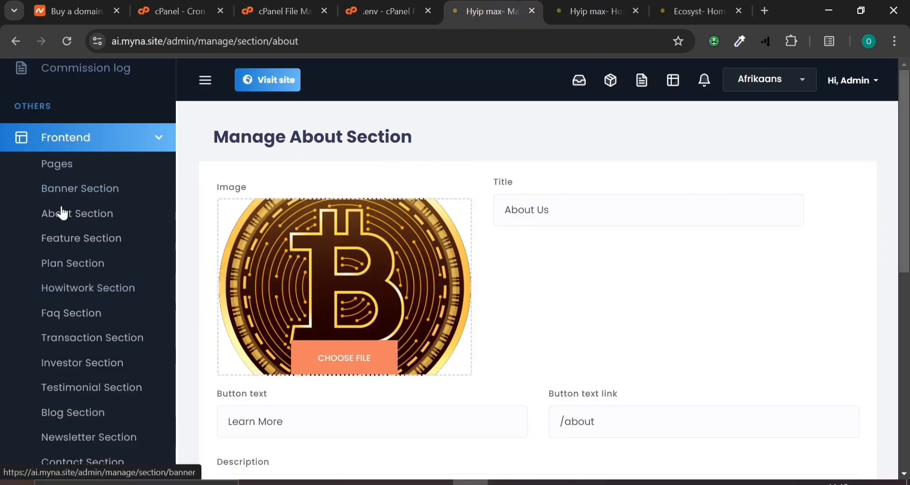
{"action": "scroll", "coordinate": [55, 345], "scroll_direction": "down", "scroll_amount": 1}
{"action": "scroll", "coordinate": [56, 346], "scroll_direction": "down", "scroll_amount": 2}
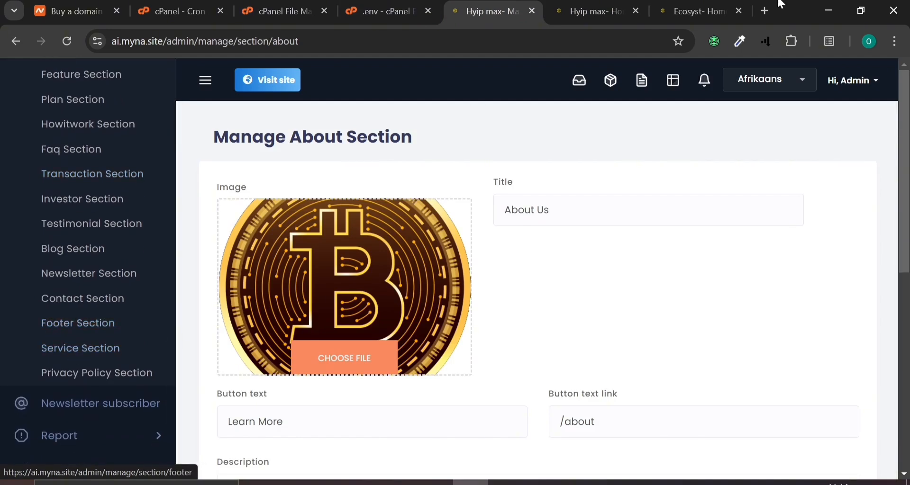
{"action": "left_click", "coordinate": [578, 9]}
{"action": "scroll", "coordinate": [374, 433], "scroll_direction": "down", "scroll_amount": 15}
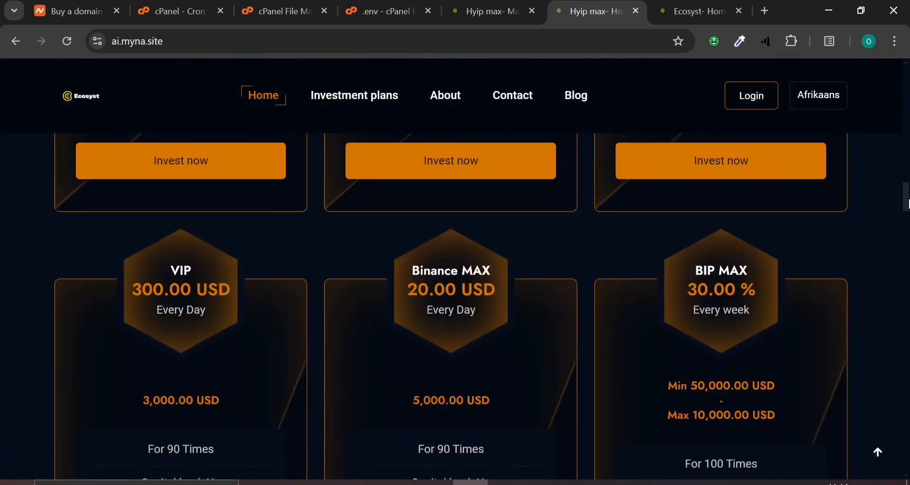
{"action": "left_click_drag", "start_coordinate": [909, 203], "coordinate": [909, 466]}
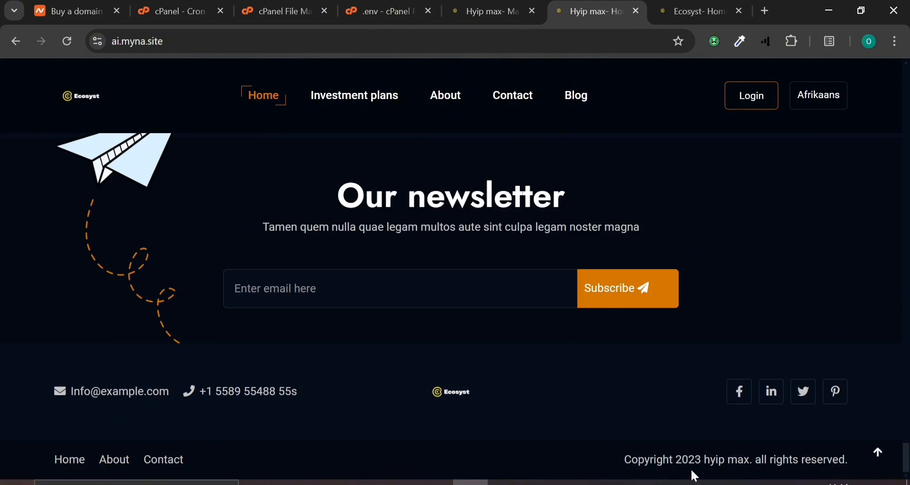
{"action": "left_click", "coordinate": [489, 11]}
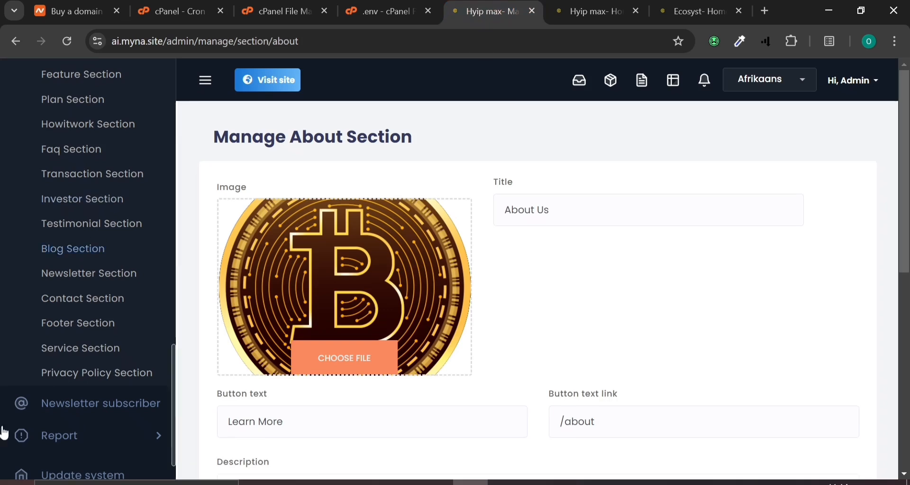
{"action": "left_click", "coordinate": [106, 333]}
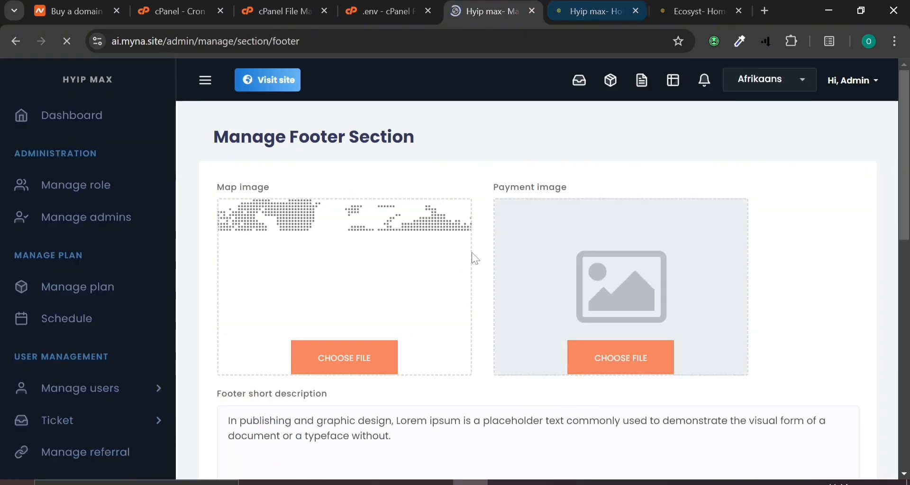
{"action": "scroll", "coordinate": [474, 258], "scroll_direction": "down", "scroll_amount": 5}
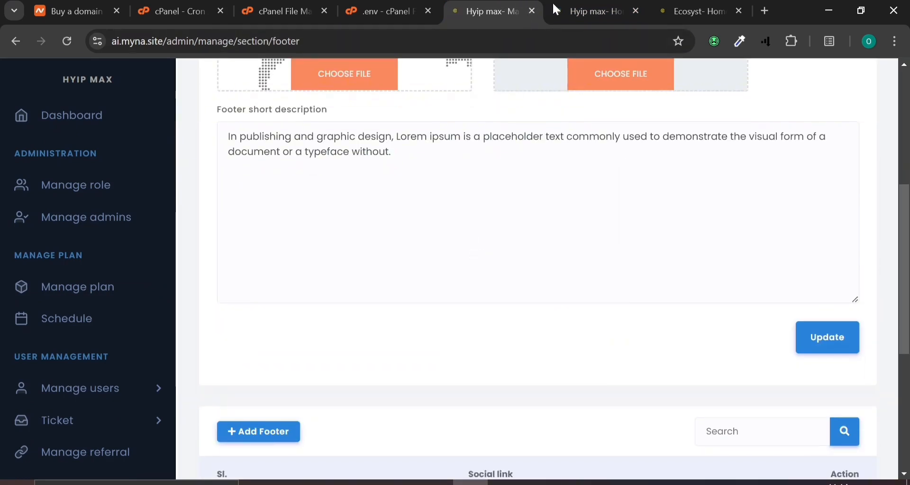
{"action": "left_click", "coordinate": [574, 6]}
{"action": "scroll", "coordinate": [468, 322], "scroll_direction": "up", "scroll_amount": 5}
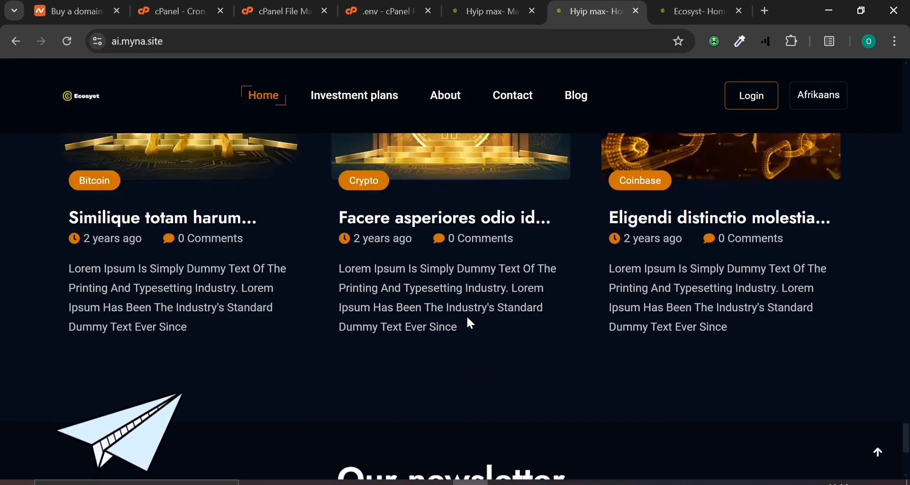
{"action": "left_click", "coordinate": [519, 6]}
{"action": "scroll", "coordinate": [406, 326], "scroll_direction": "down", "scroll_amount": 5}
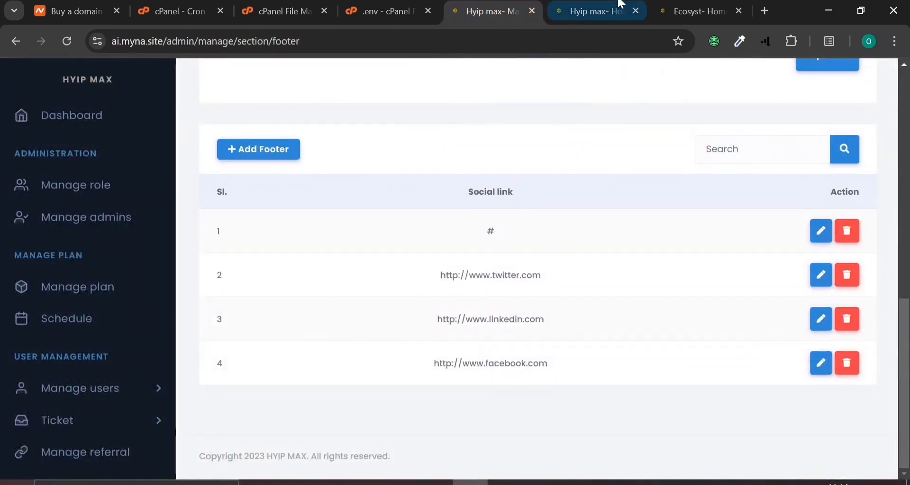
{"action": "left_click", "coordinate": [590, 10]}
{"action": "scroll", "coordinate": [333, 352], "scroll_direction": "down", "scroll_amount": 5}
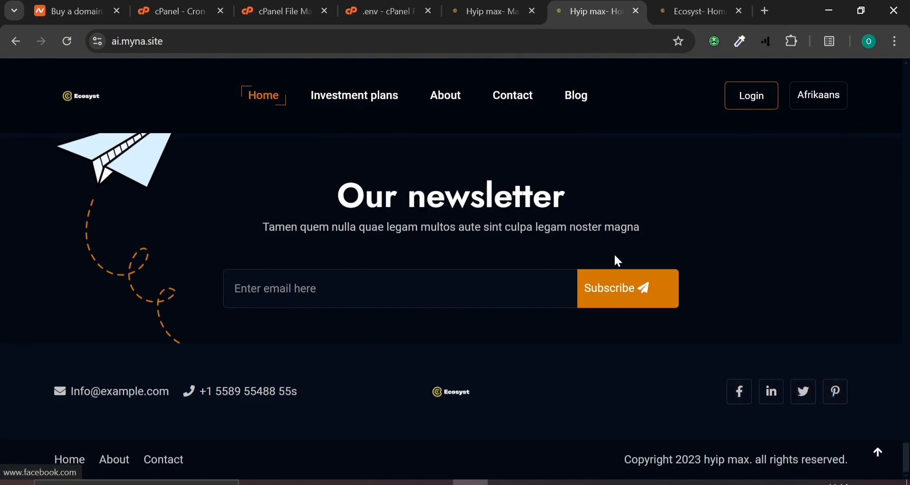
{"action": "left_click", "coordinate": [518, 4]}
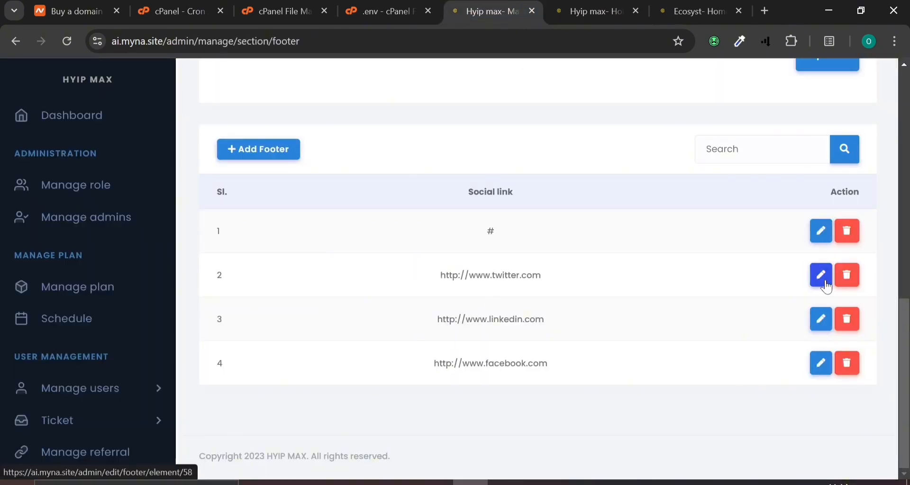
{"action": "scroll", "coordinate": [632, 259], "scroll_direction": "up", "scroll_amount": 5}
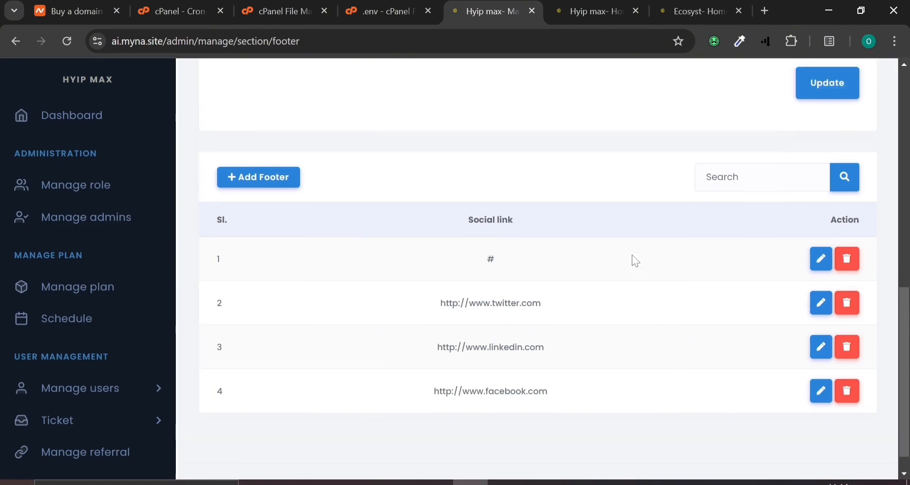
{"action": "scroll", "coordinate": [635, 261], "scroll_direction": "up", "scroll_amount": 3}
{"action": "scroll", "coordinate": [635, 260], "scroll_direction": "up", "scroll_amount": 4}
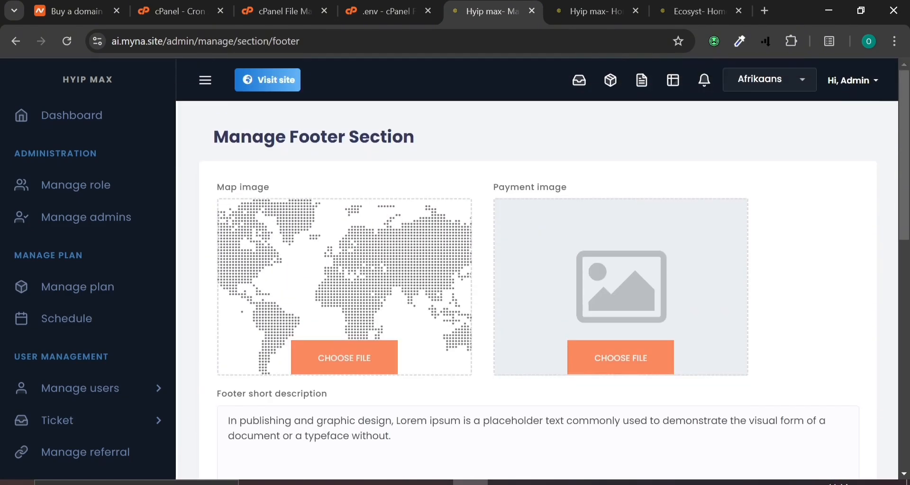
{"action": "left_click", "coordinate": [589, 10]}
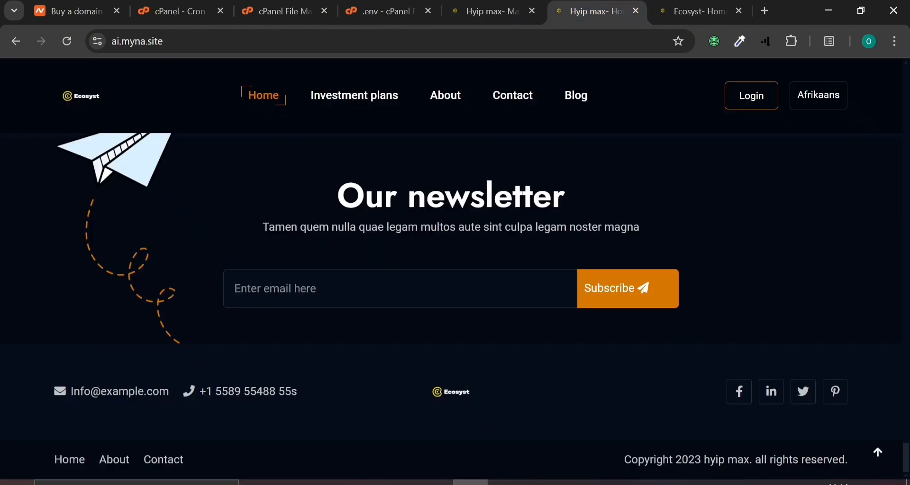
{"action": "left_click", "coordinate": [450, 9]}
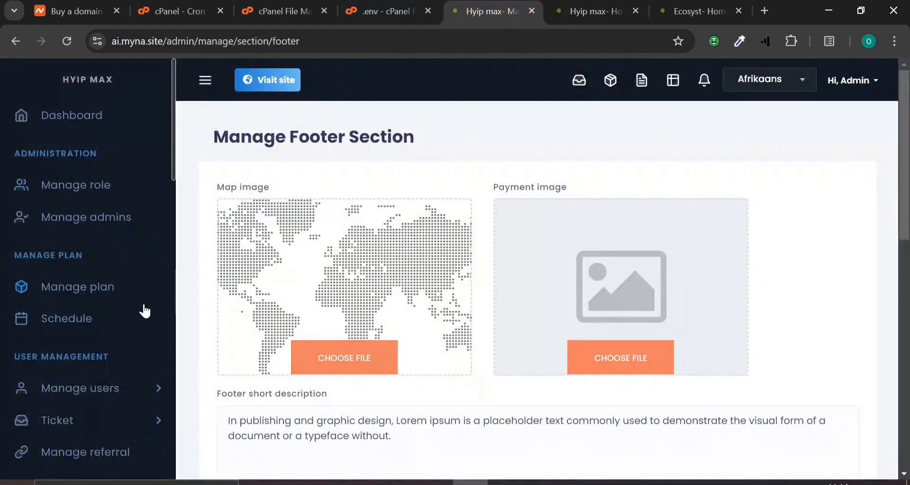
{"action": "scroll", "coordinate": [142, 323], "scroll_direction": "down", "scroll_amount": 4}
{"action": "scroll", "coordinate": [140, 325], "scroll_direction": "down", "scroll_amount": 12}
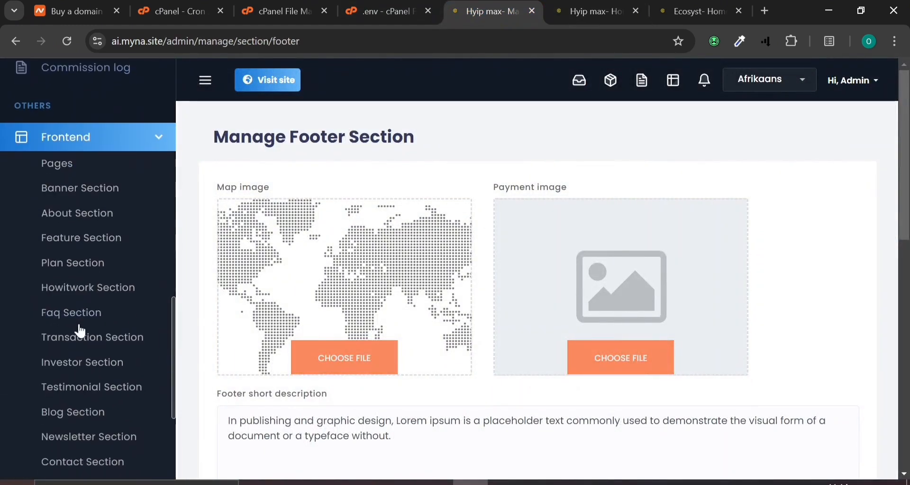
Collapse the Frontend list and open the Commission Log, which shows no data found
{"action": "left_click", "coordinate": [122, 141]}
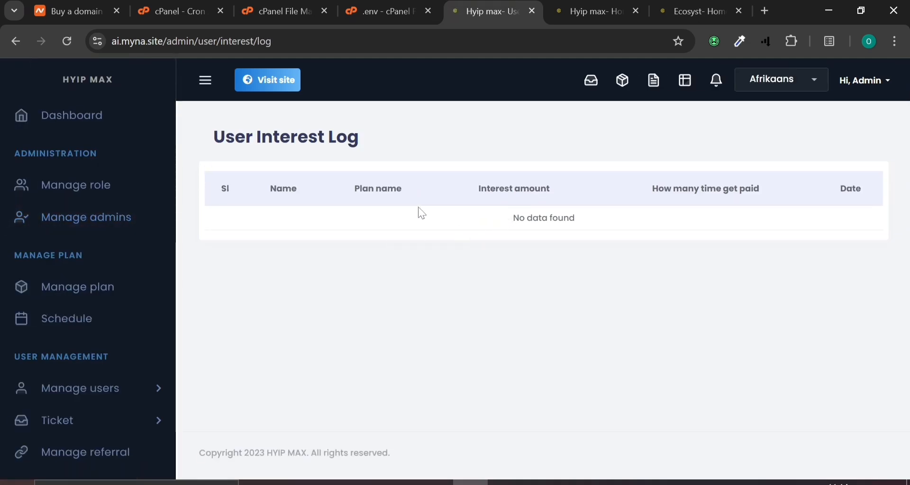
{"action": "scroll", "coordinate": [9, 313], "scroll_direction": "down", "scroll_amount": 10}
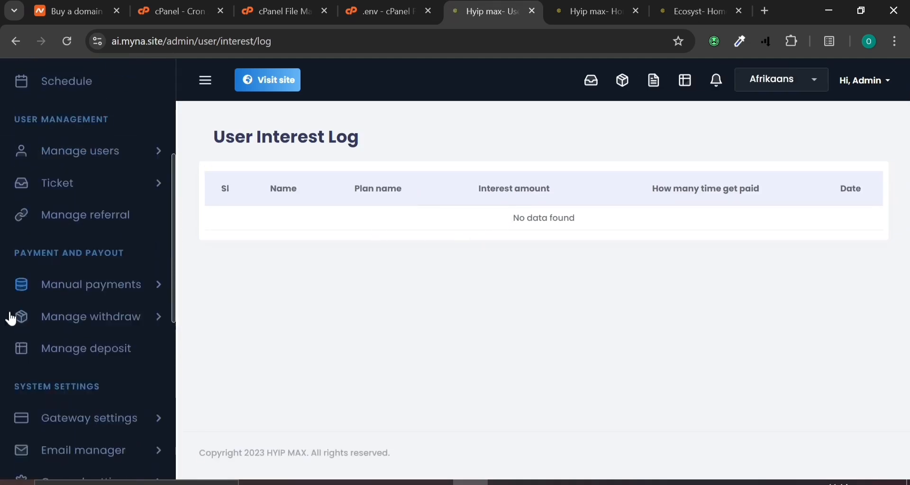
{"action": "left_click", "coordinate": [16, 309]}
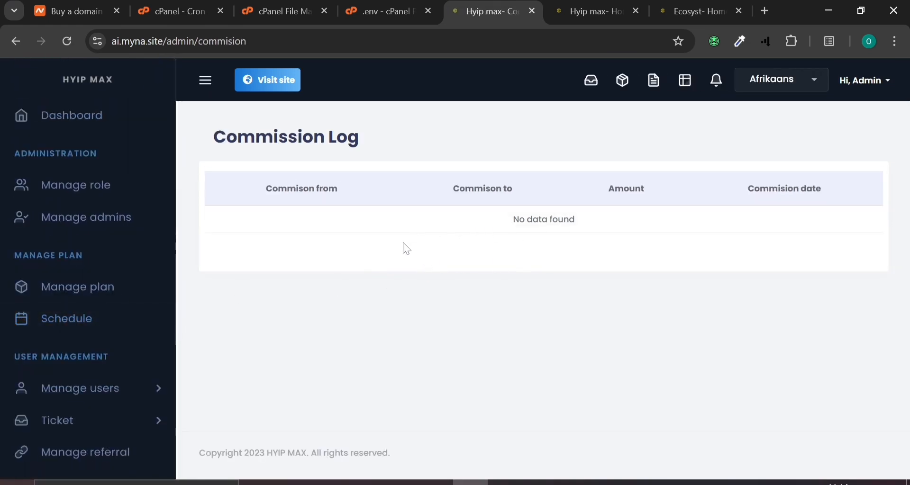
{"action": "scroll", "coordinate": [103, 337], "scroll_direction": "down", "scroll_amount": 8}
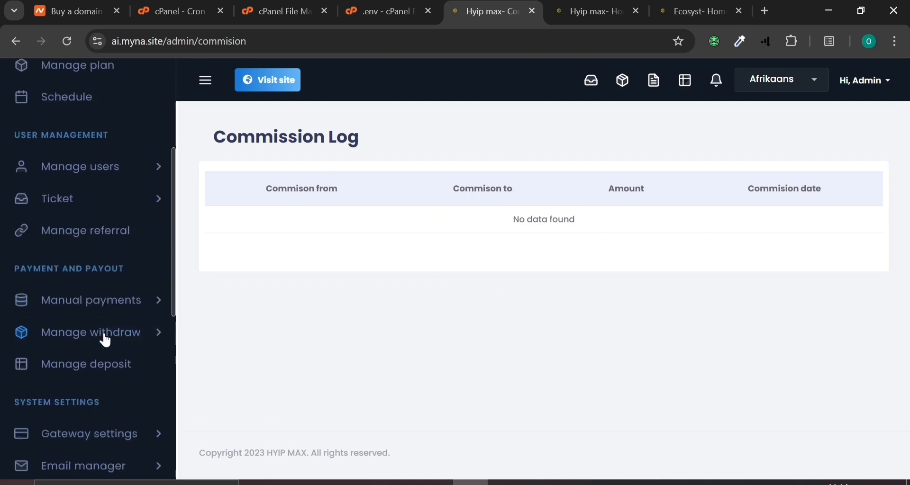
{"action": "scroll", "coordinate": [104, 334], "scroll_direction": "down", "scroll_amount": 2}
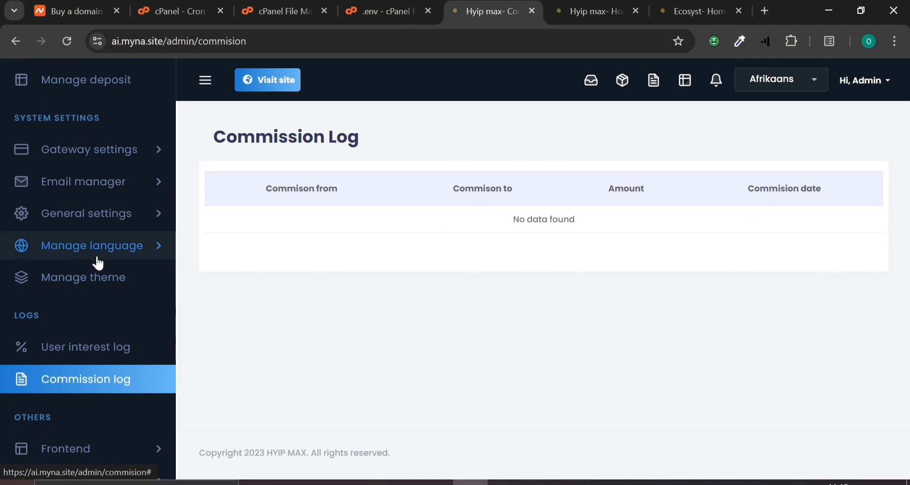
In General Setting, rename the site to Ecosyst and change the sign-up bonus from 500.00 to 5
{"action": "left_click", "coordinate": [94, 214]}
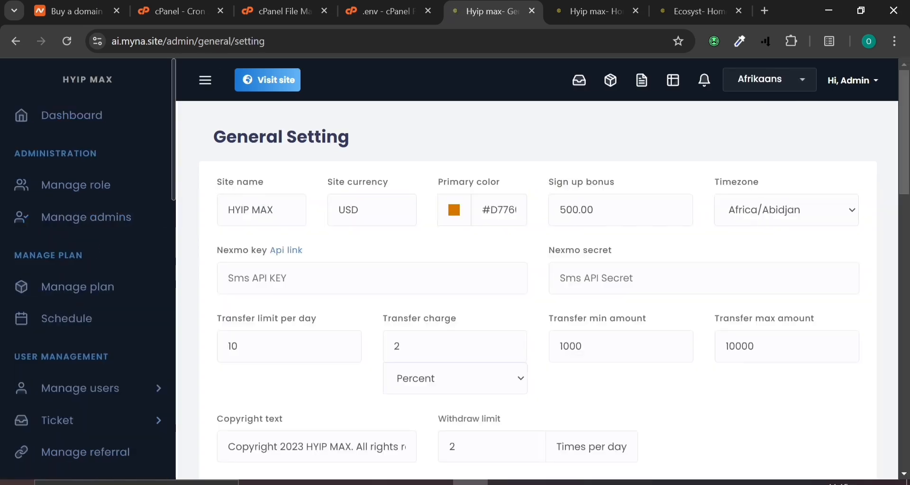
{"action": "left_click", "coordinate": [275, 210]}
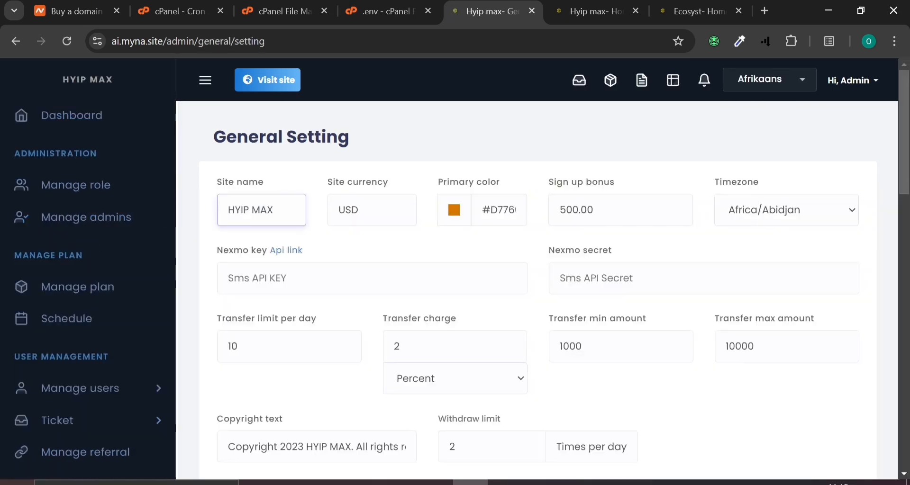
{"action": "key", "text": "ctrl+a"}
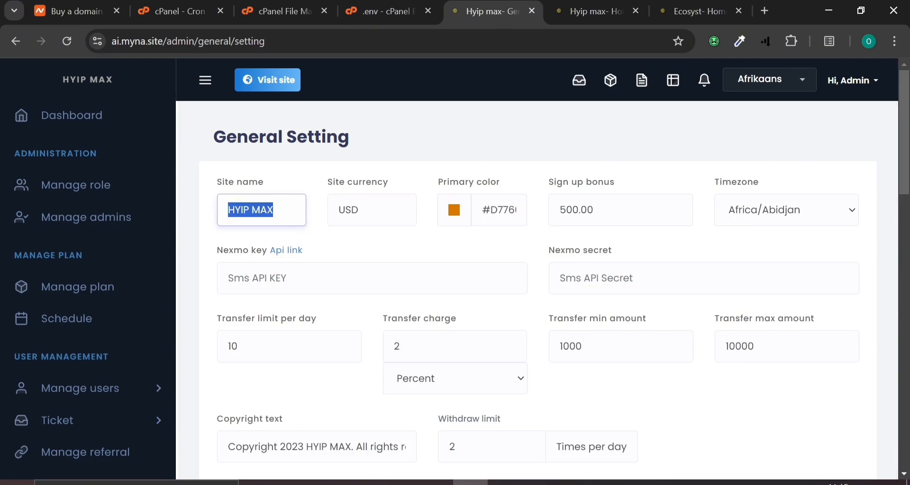
{"action": "type", "text": "Ec"}
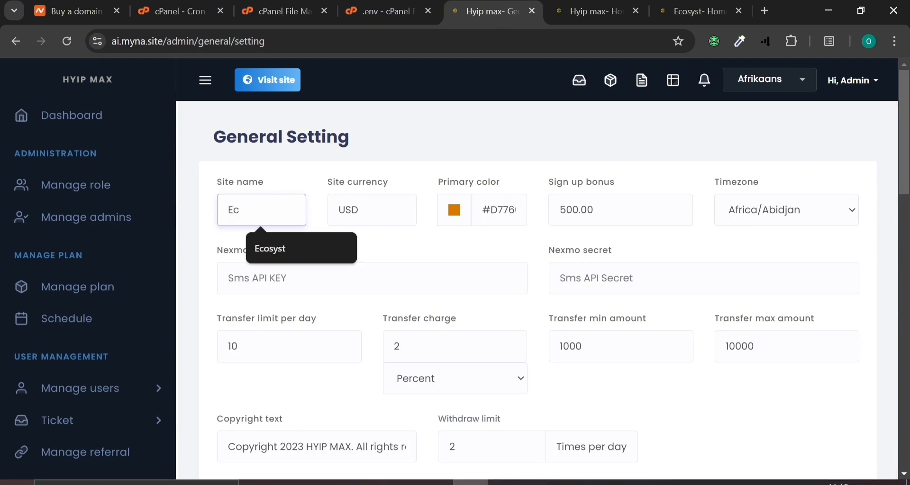
{"action": "left_click", "coordinate": [285, 254]}
{"action": "left_click", "coordinate": [368, 210]}
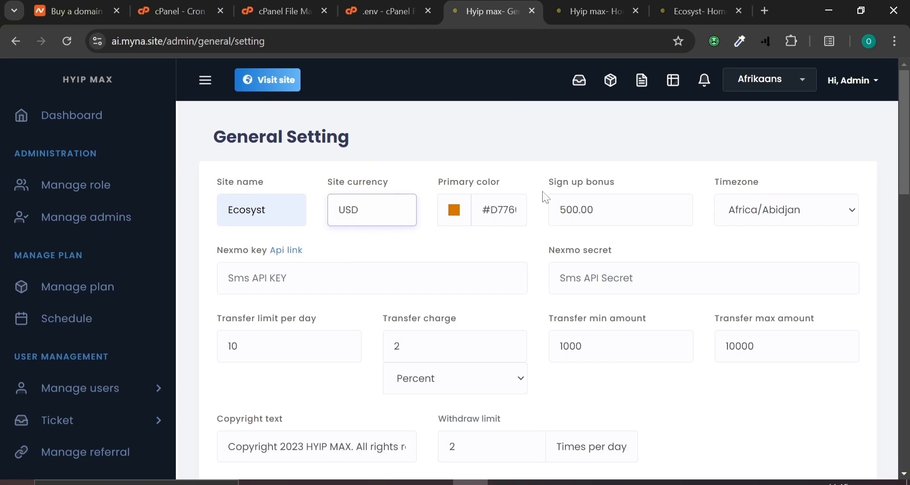
{"action": "left_click", "coordinate": [593, 210]}
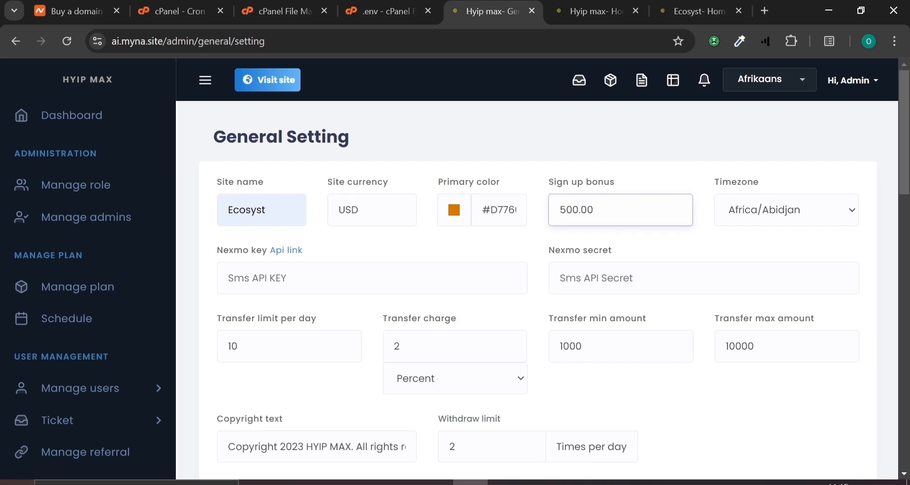
{"action": "key", "text": "ctrl+a"}
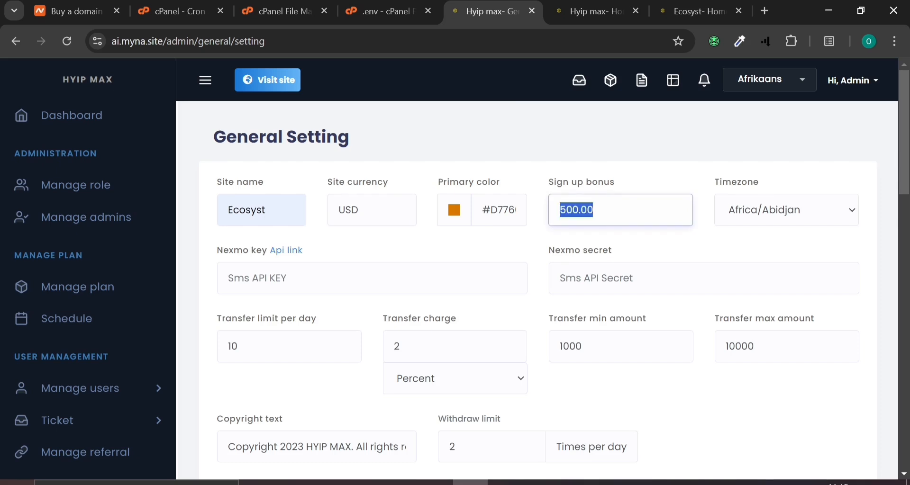
{"action": "type", "text": "5"}
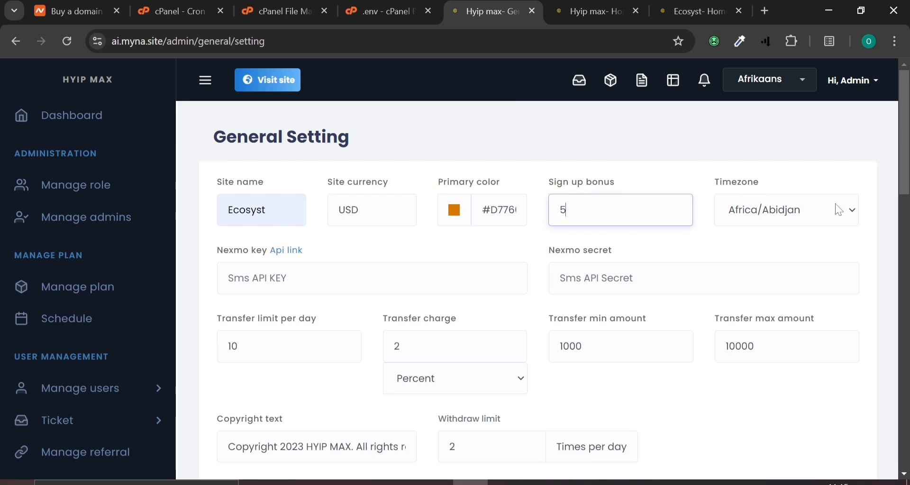
{"action": "left_click", "coordinate": [719, 243]}
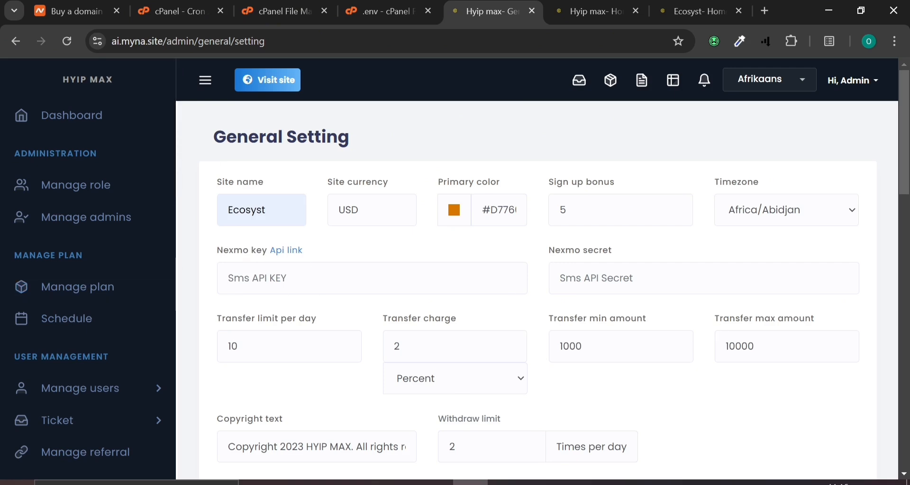
Set the transfer limit to 3 per day, use a Fixed transfer charge, and set minimum amount 1000
{"action": "scroll", "coordinate": [259, 318], "scroll_direction": "down", "scroll_amount": 2}
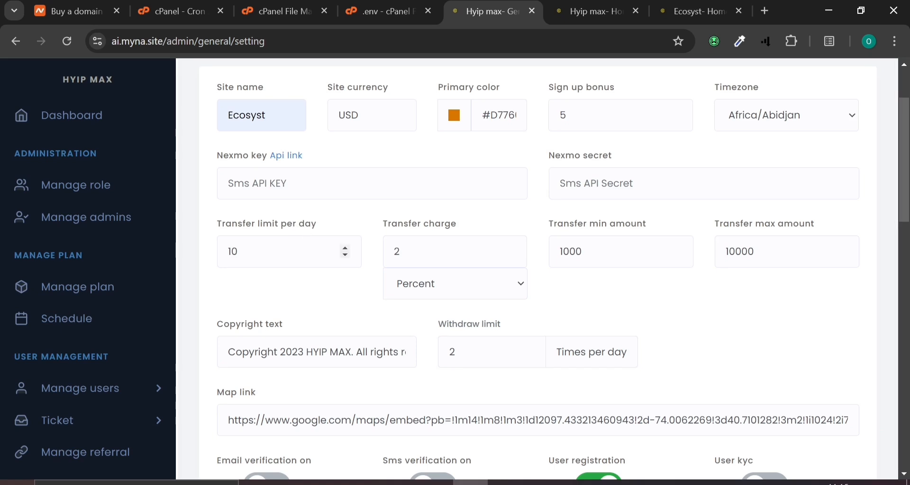
{"action": "left_click", "coordinate": [238, 251]}
{"action": "key", "text": "ctrl+a"}
{"action": "type", "text": "3"}
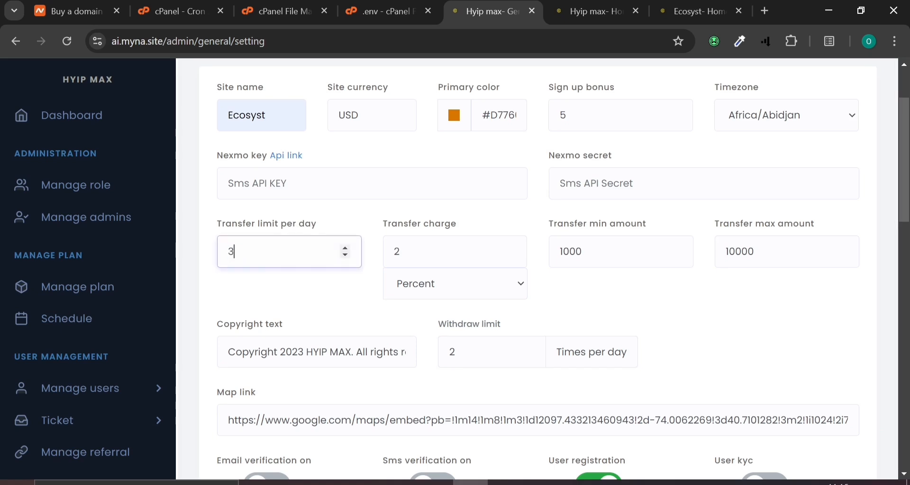
{"action": "left_click", "coordinate": [417, 252]}
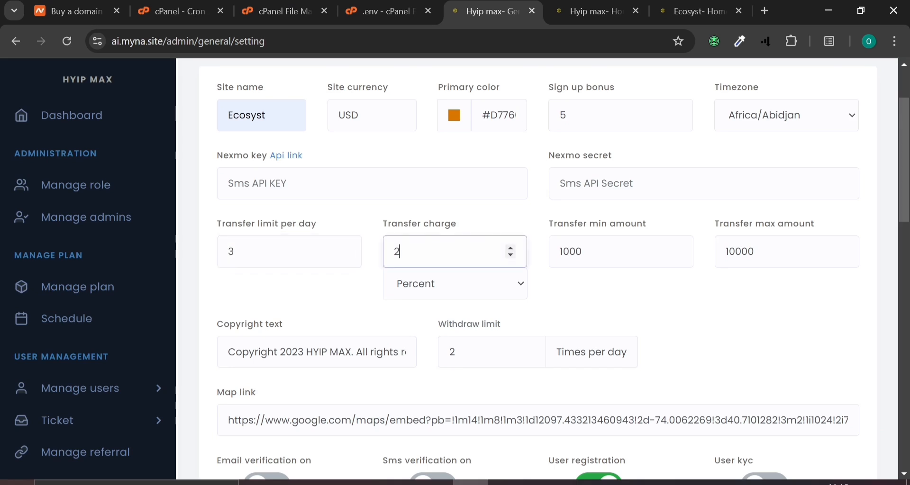
{"action": "left_click", "coordinate": [504, 287]}
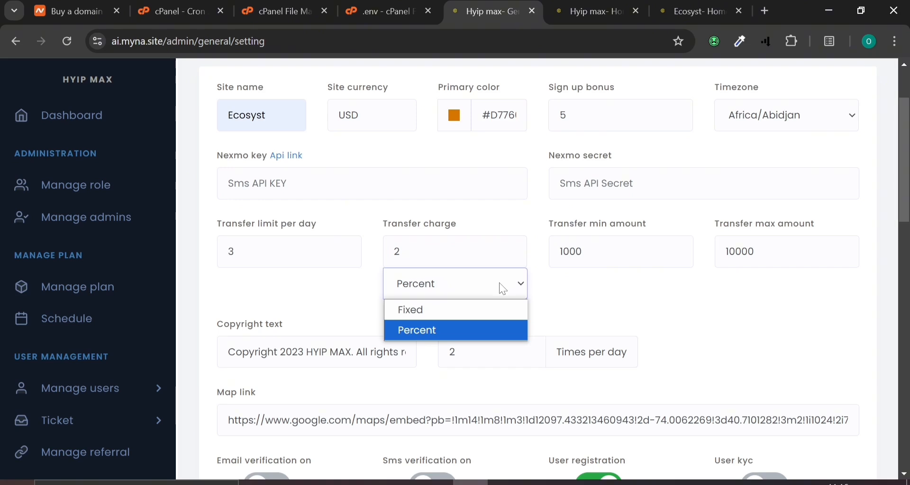
{"action": "left_click", "coordinate": [481, 310]}
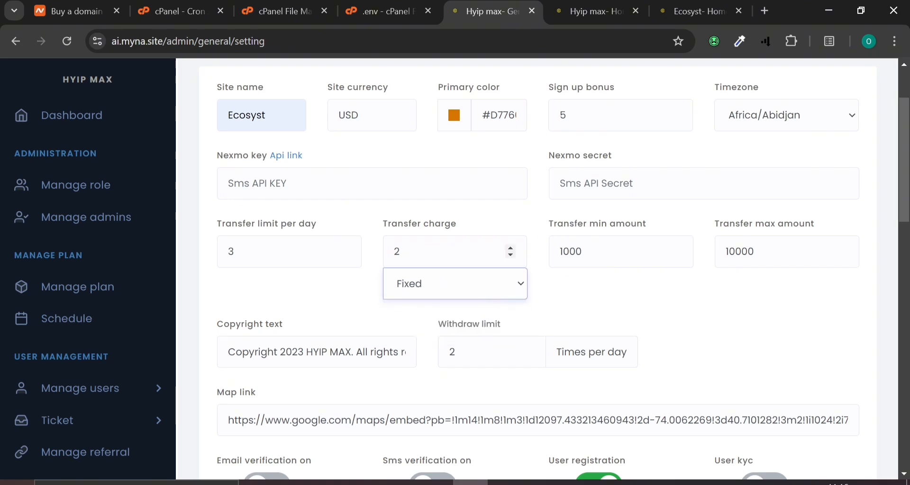
{"action": "left_click", "coordinate": [601, 307]}
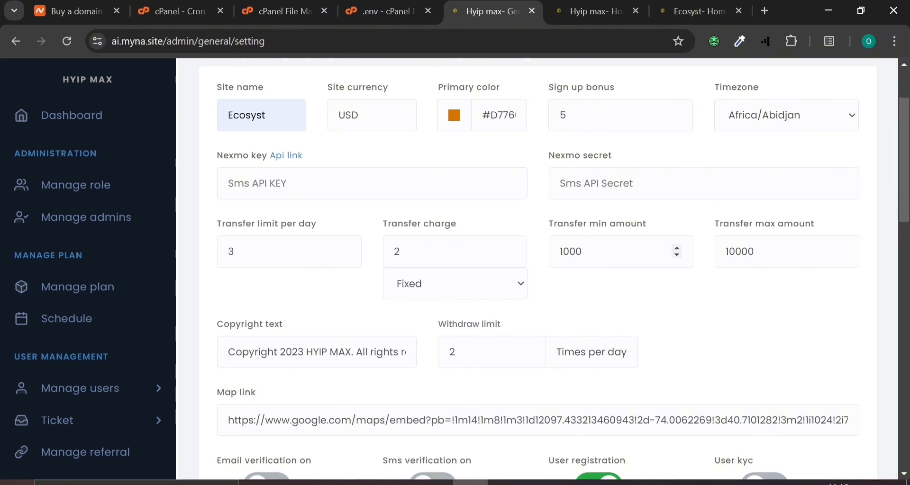
{"action": "left_click", "coordinate": [598, 252]}
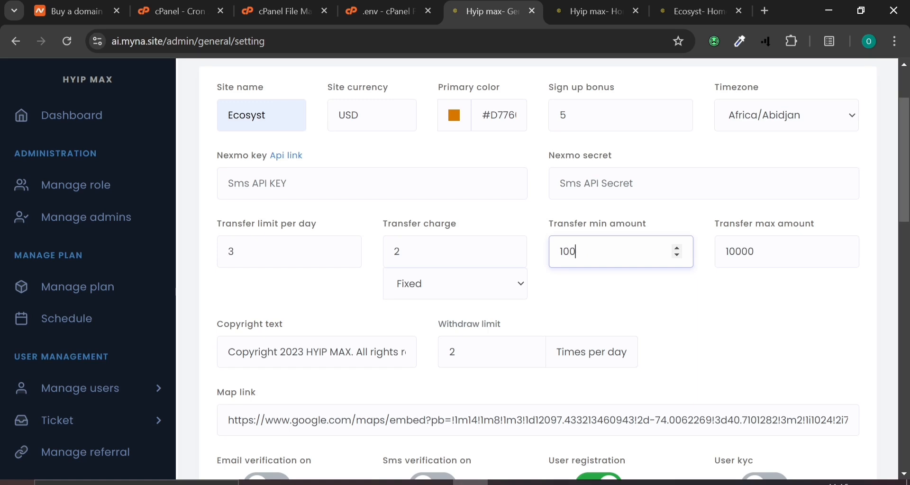
{"action": "type", "text": "0"}
{"action": "scroll", "coordinate": [579, 295], "scroll_direction": "down", "scroll_amount": 2}
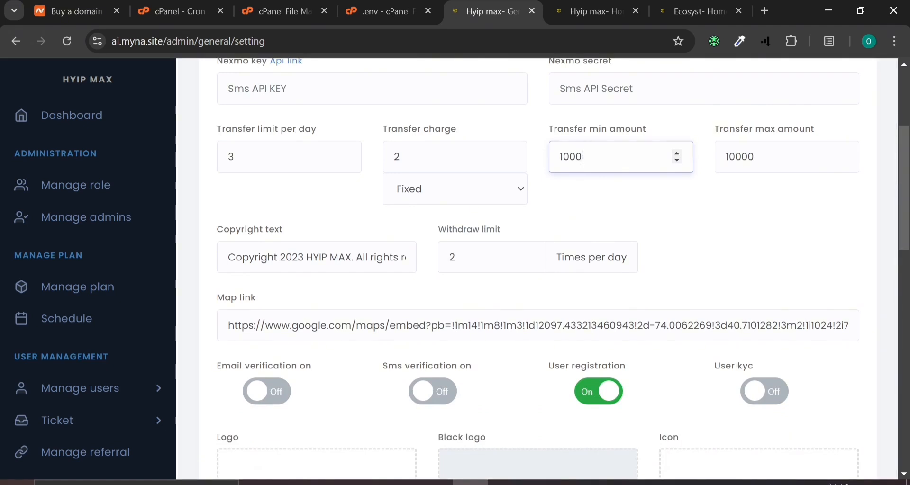
{"action": "scroll", "coordinate": [276, 216], "scroll_direction": "up", "scroll_amount": 4}
Change the copyright text to read 'Copyright 2024 Ecosyst. All rights reserved'
{"action": "left_click", "coordinate": [275, 212]}
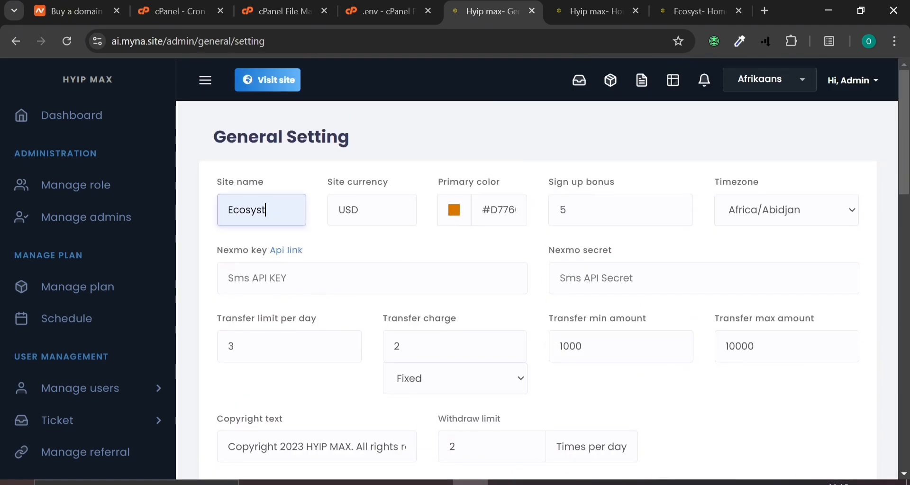
{"action": "key", "text": "ctrl+a"}
{"action": "key", "text": "ctrl+c"}
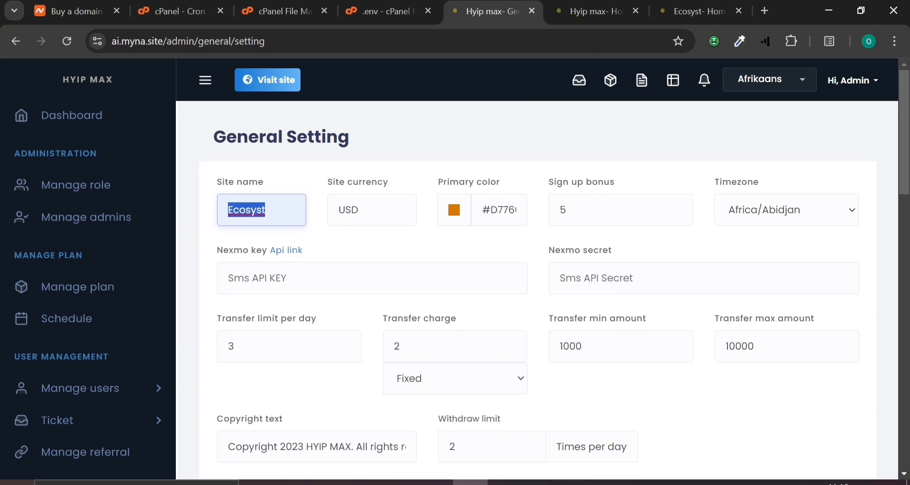
{"action": "scroll", "coordinate": [537, 269], "scroll_direction": "down", "scroll_amount": 4}
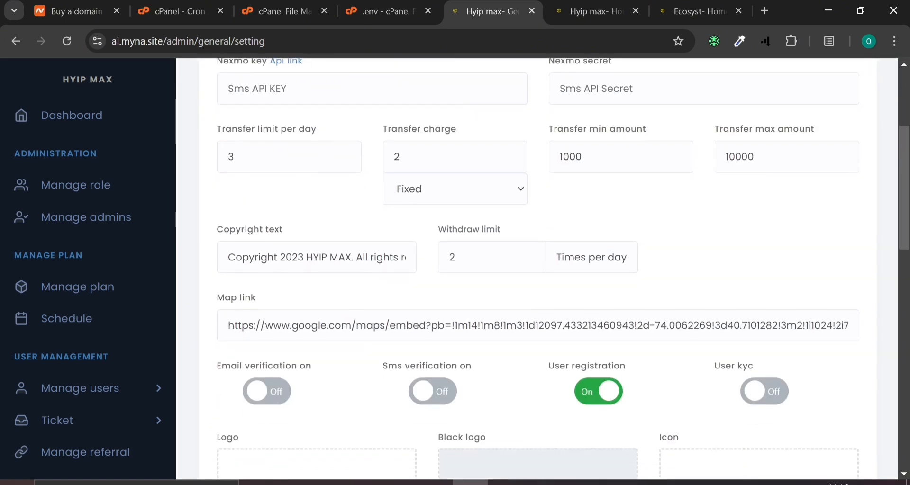
{"action": "left_click_drag", "start_coordinate": [352, 257], "coordinate": [304, 257]}
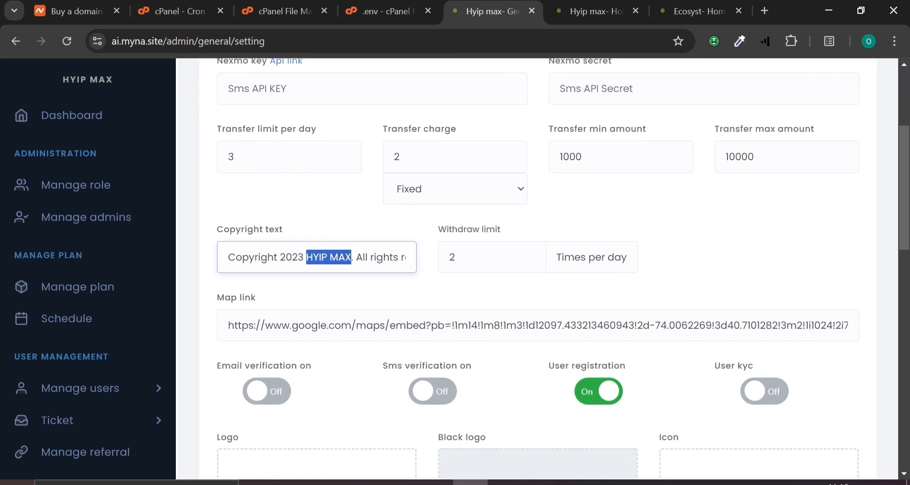
{"action": "key", "text": "ctrl+v"}
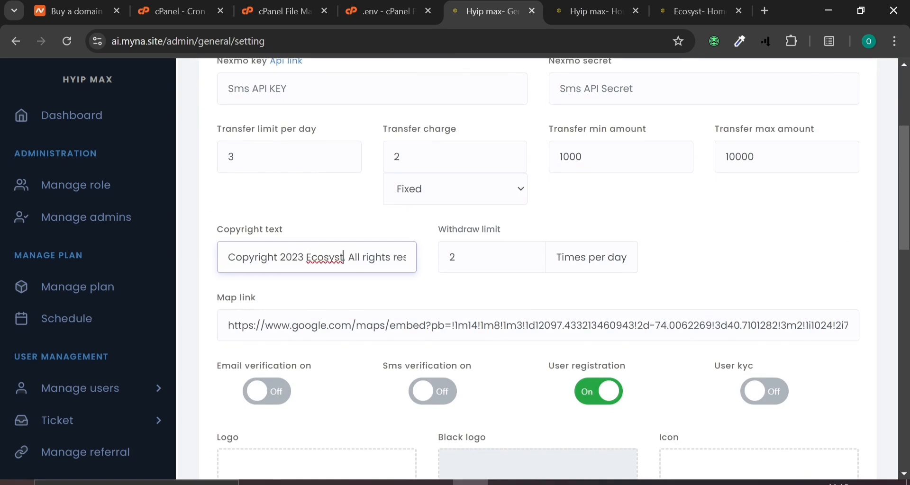
{"action": "key", "text": "BackSpace"}
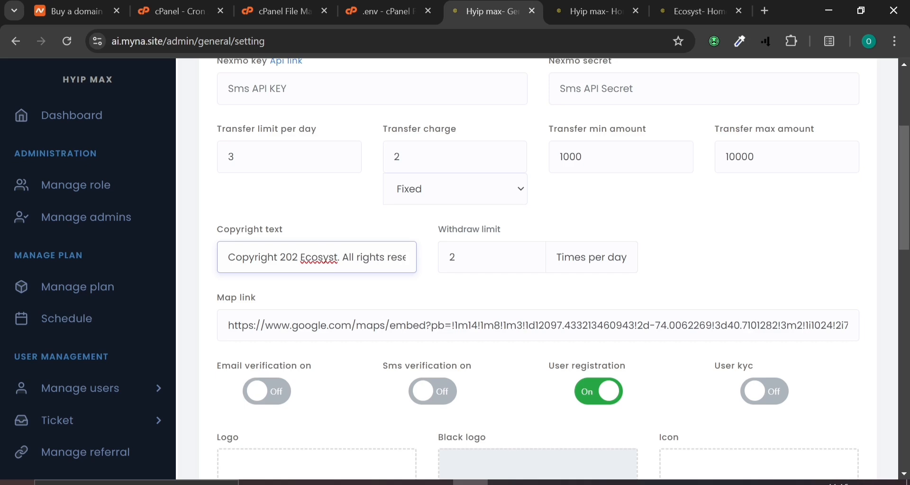
{"action": "type", "text": "4"}
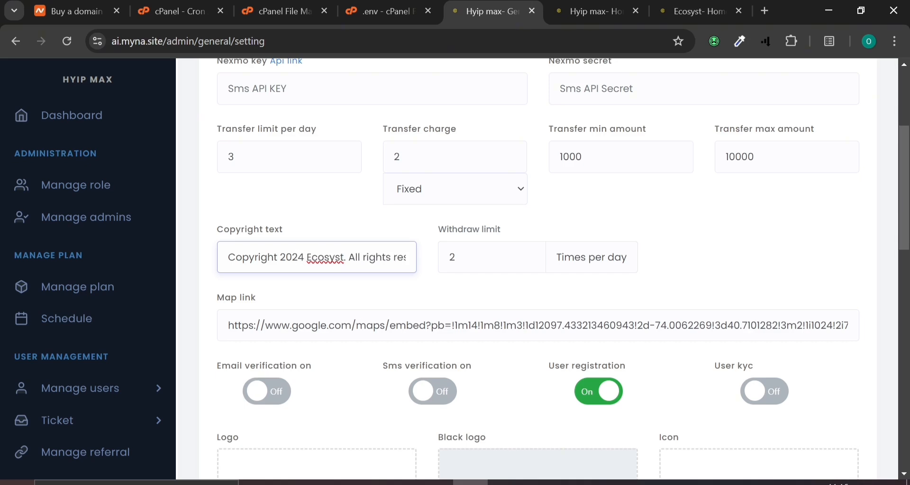
{"action": "scroll", "coordinate": [492, 151], "scroll_direction": "down", "scroll_amount": 2}
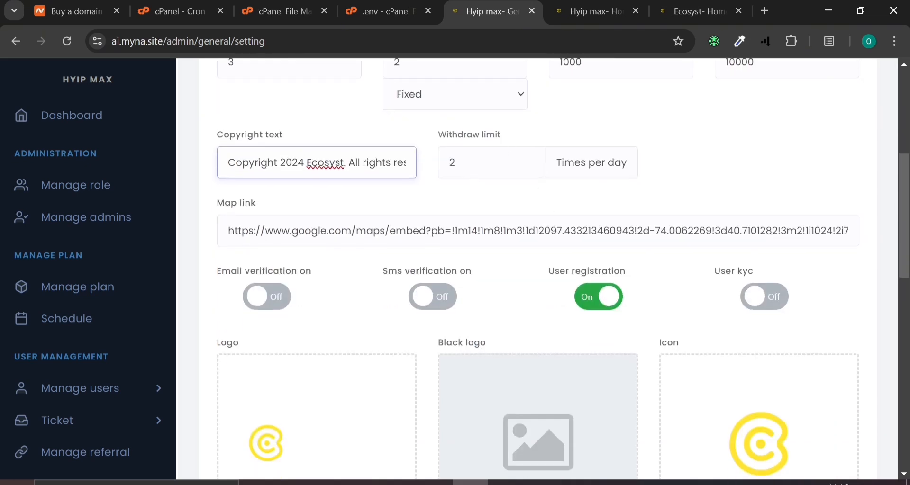
{"action": "left_click", "coordinate": [458, 163]}
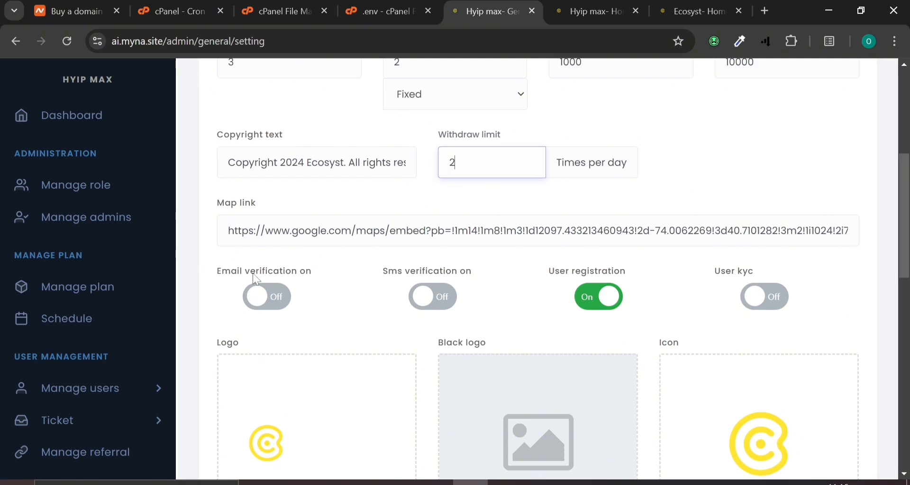
Turn on the Email verification and User kyc toggles
{"action": "left_click", "coordinate": [268, 293]}
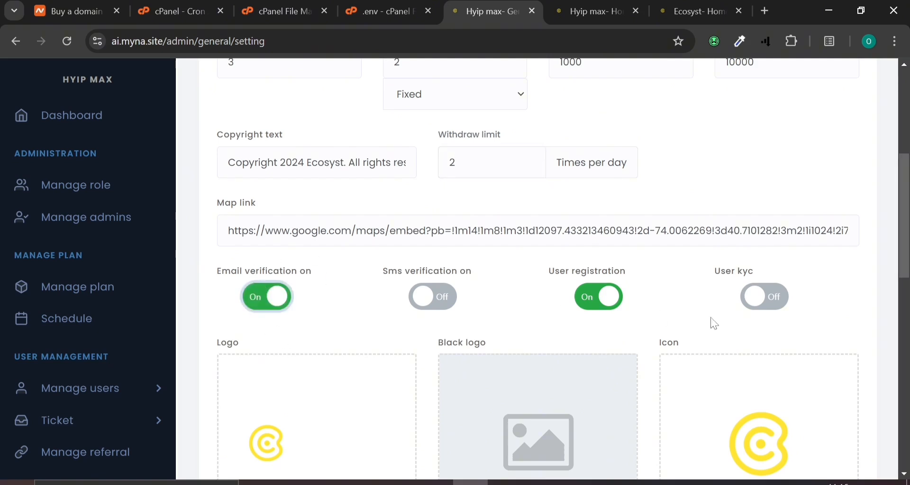
{"action": "left_click", "coordinate": [781, 309]}
{"action": "scroll", "coordinate": [404, 326], "scroll_direction": "down", "scroll_amount": 2}
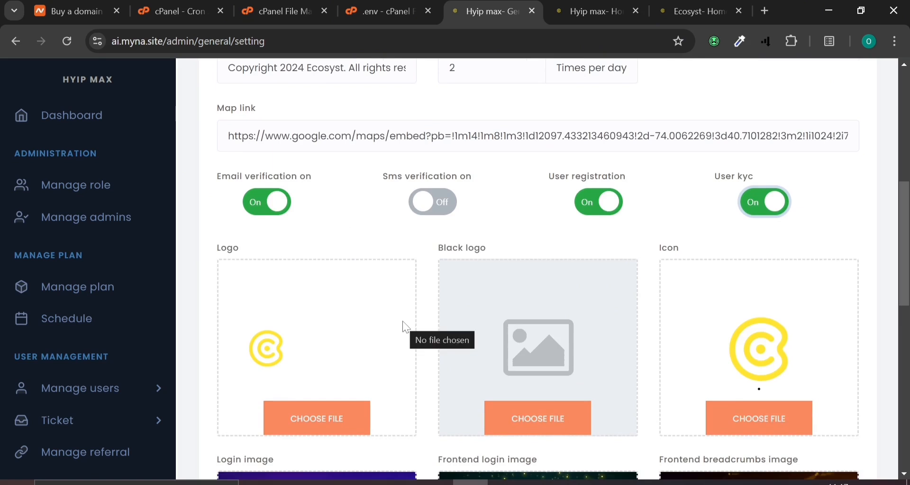
{"action": "scroll", "coordinate": [405, 327], "scroll_direction": "down", "scroll_amount": 2}
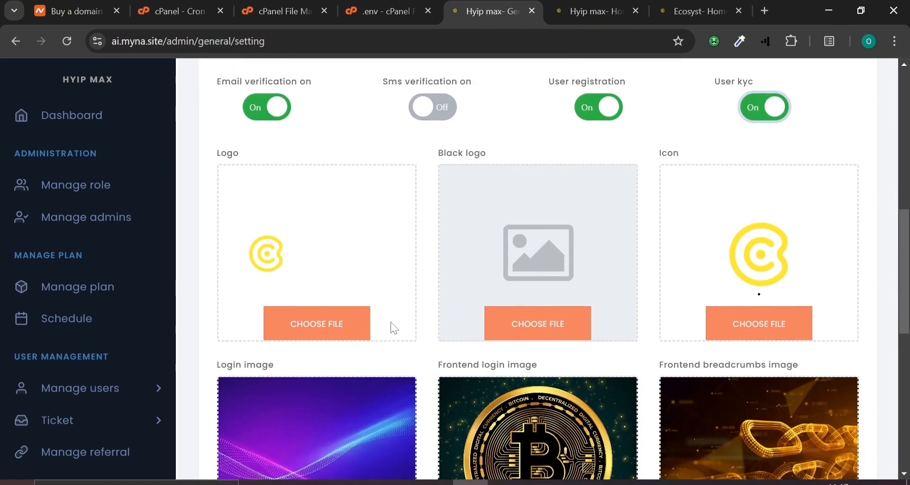
Upload the Green Abstract Modern Tech Logo, the Ecosyst wordmark and Logo (2) as Logo, Black logo and Icon
{"action": "left_click", "coordinate": [314, 323]}
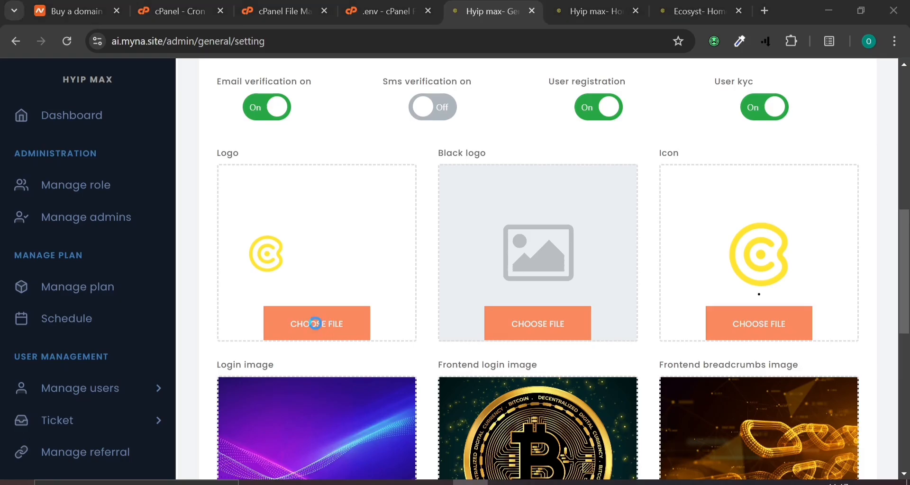
{"action": "double_click", "coordinate": [558, 265]}
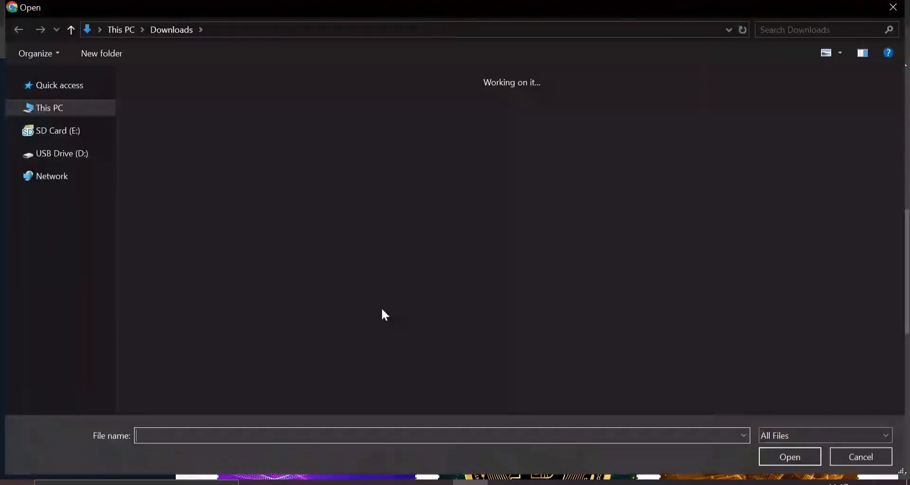
{"action": "double_click", "coordinate": [446, 289]}
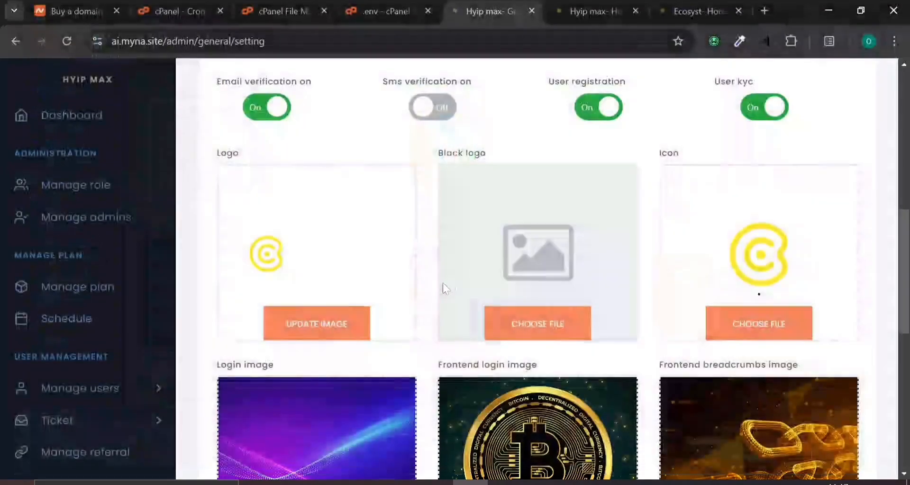
{"action": "left_click", "coordinate": [753, 322]}
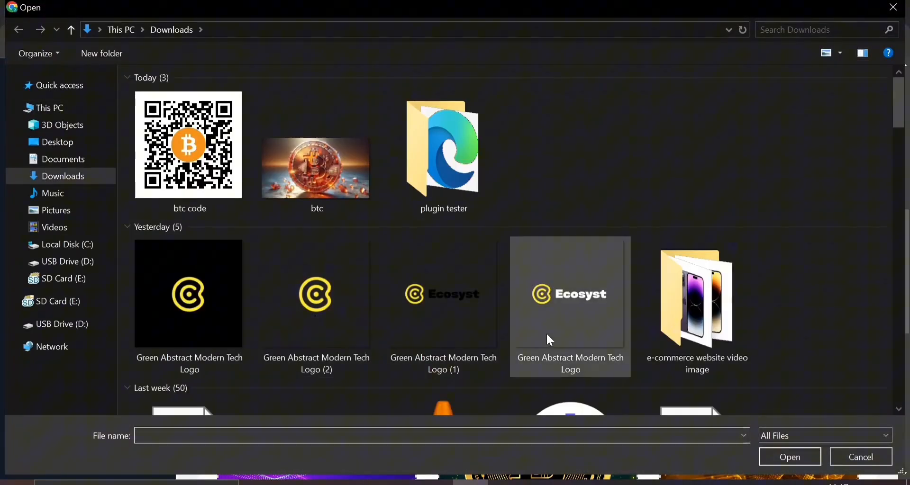
{"action": "double_click", "coordinate": [313, 312]}
{"action": "scroll", "coordinate": [613, 289], "scroll_direction": "down", "scroll_amount": 4}
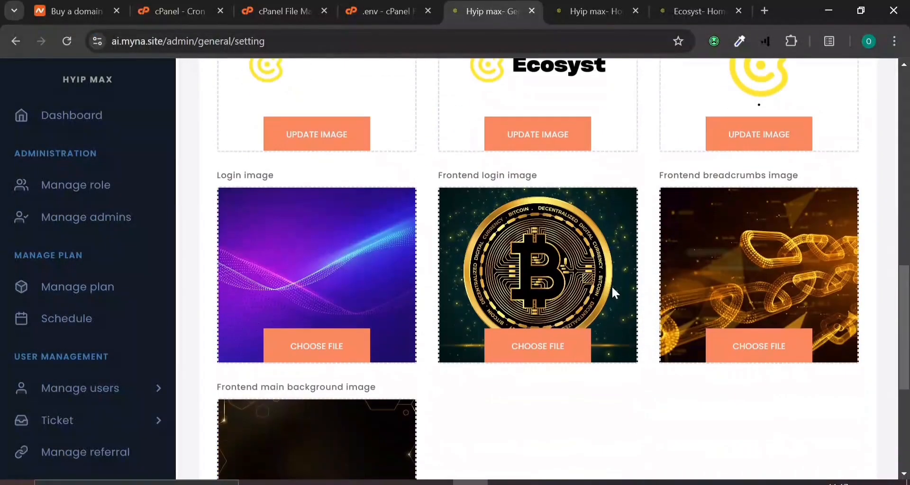
{"action": "scroll", "coordinate": [611, 289], "scroll_direction": "down", "scroll_amount": 2}
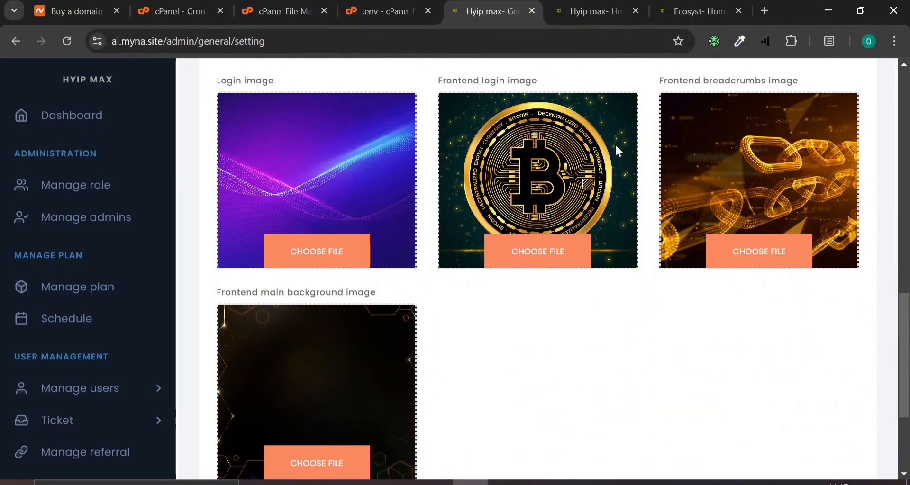
{"action": "scroll", "coordinate": [292, 204], "scroll_direction": "down", "scroll_amount": 3}
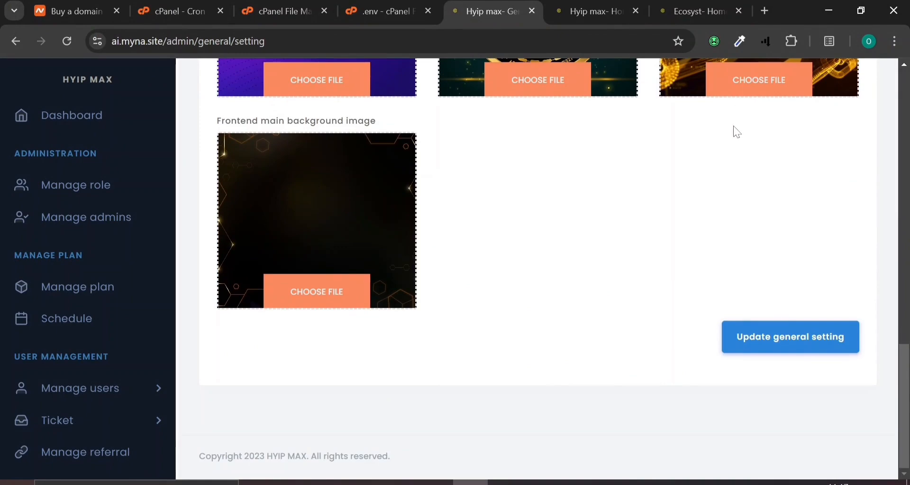
Save the general settings and check the Ecosyst logo on the live homepage
{"action": "left_click", "coordinate": [786, 336]}
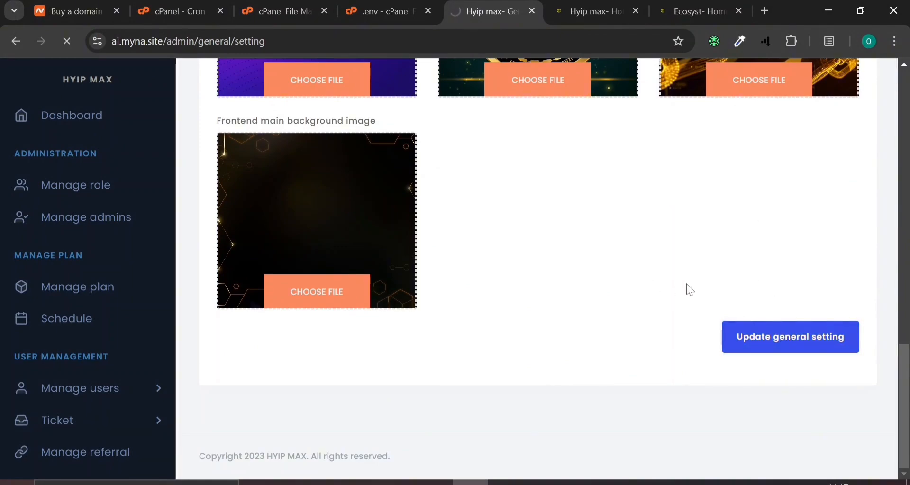
{"action": "scroll", "coordinate": [687, 288], "scroll_direction": "up", "scroll_amount": 12}
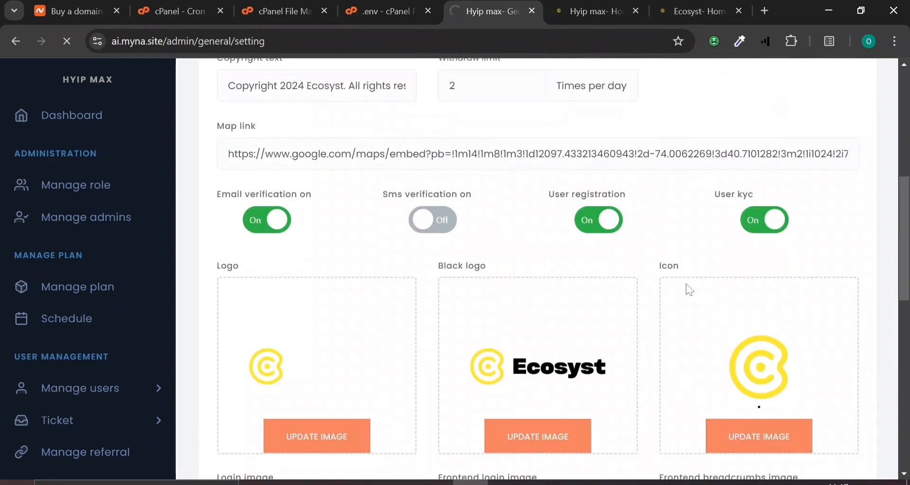
{"action": "mouse_move", "coordinate": [579, 10]}
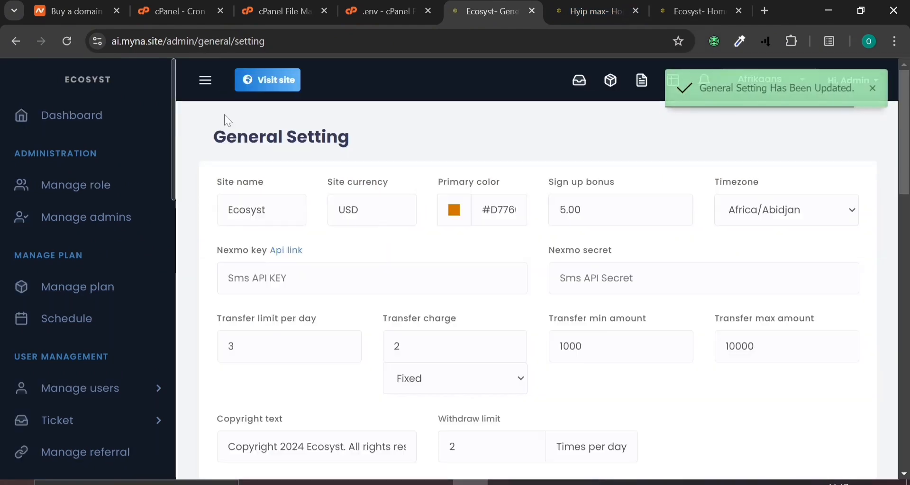
{"action": "left_click", "coordinate": [580, 11]}
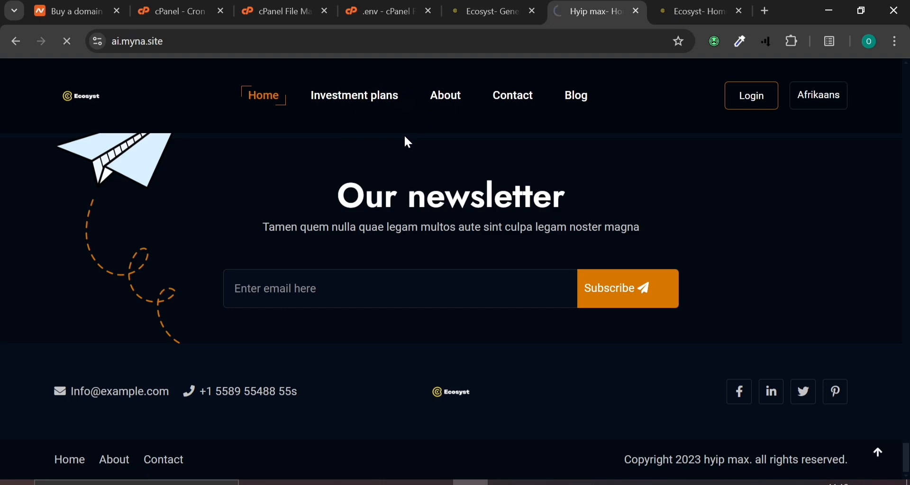
On the Preloader Setting page, keep Allow preloader set to Yes after checking the live site
{"action": "left_click", "coordinate": [477, 4]}
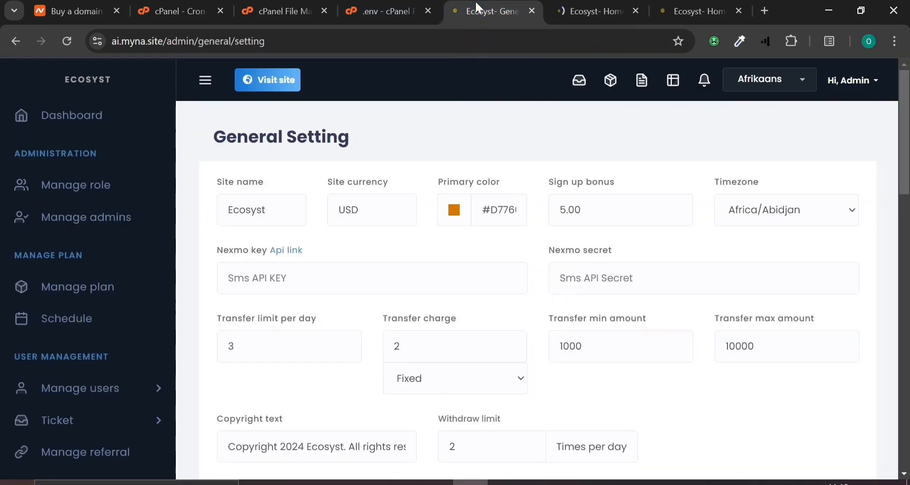
{"action": "scroll", "coordinate": [430, 194], "scroll_direction": "down", "scroll_amount": 12}
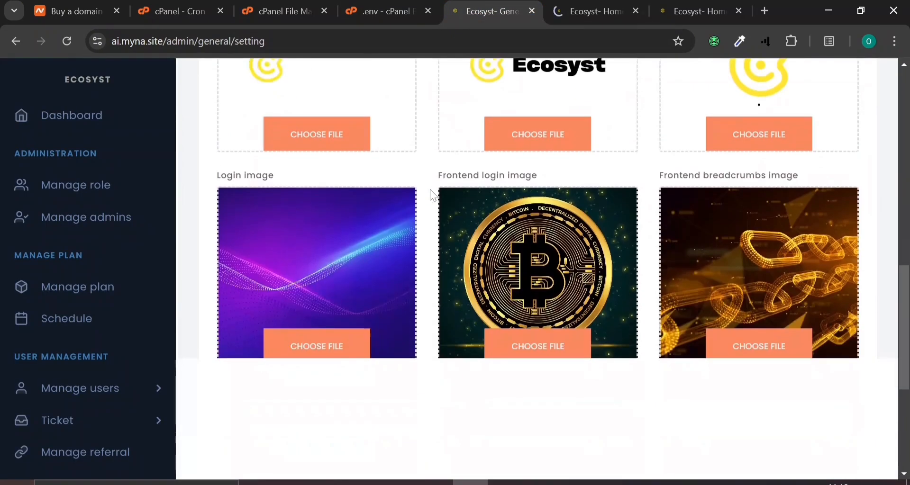
{"action": "scroll", "coordinate": [12, 261], "scroll_direction": "down", "scroll_amount": 10}
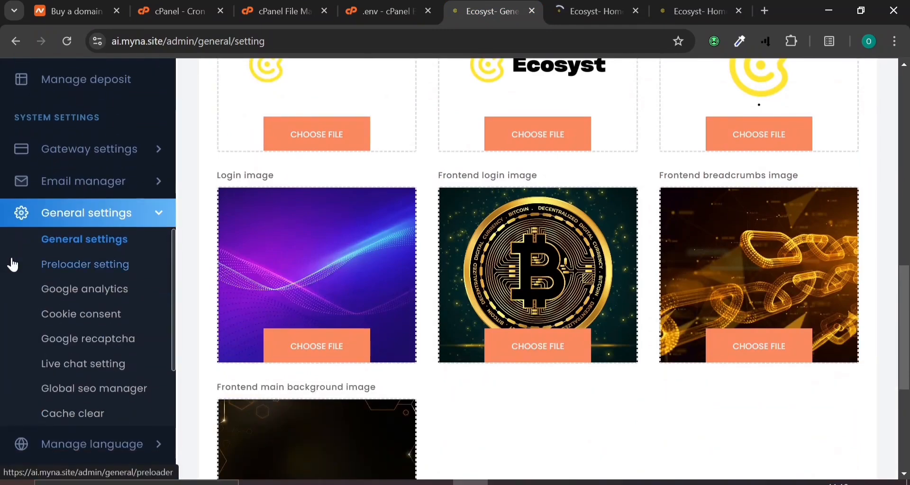
{"action": "left_click", "coordinate": [94, 269]}
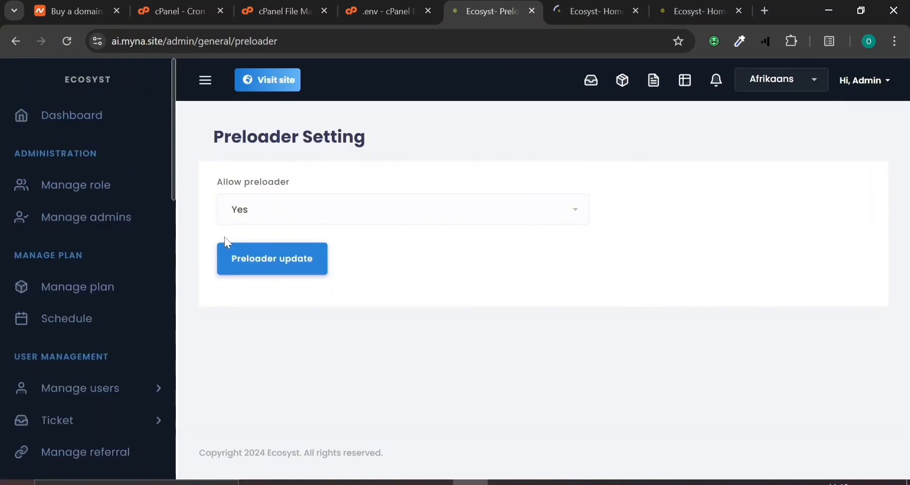
{"action": "left_click", "coordinate": [273, 212]}
{"action": "left_click", "coordinate": [603, 5]}
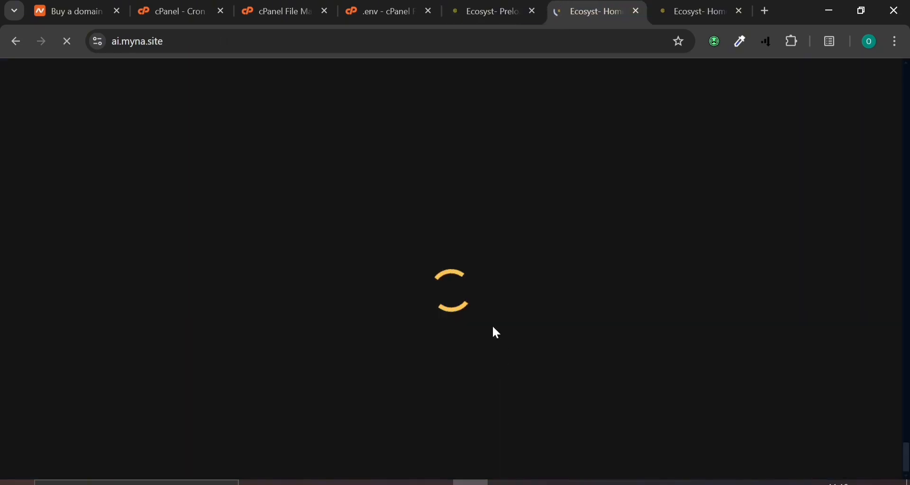
{"action": "left_click", "coordinate": [504, 4]}
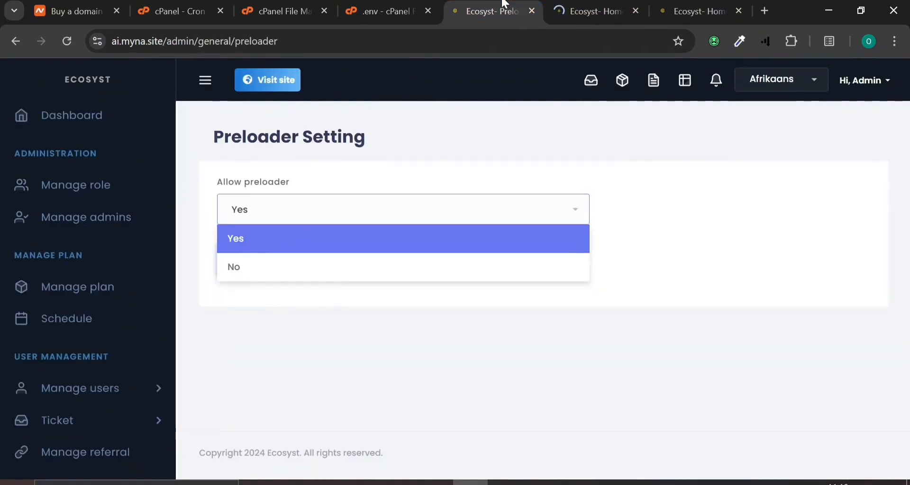
{"action": "left_click", "coordinate": [488, 175]}
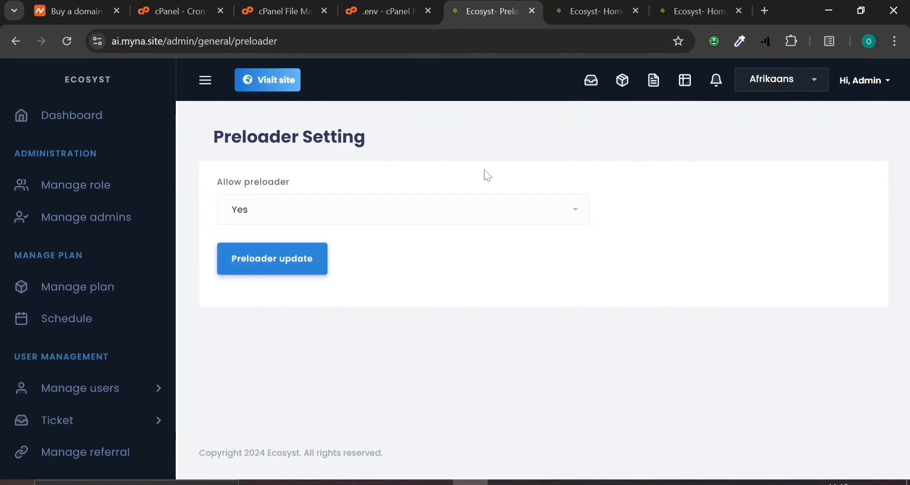
{"action": "scroll", "coordinate": [113, 346], "scroll_direction": "down", "scroll_amount": 9}
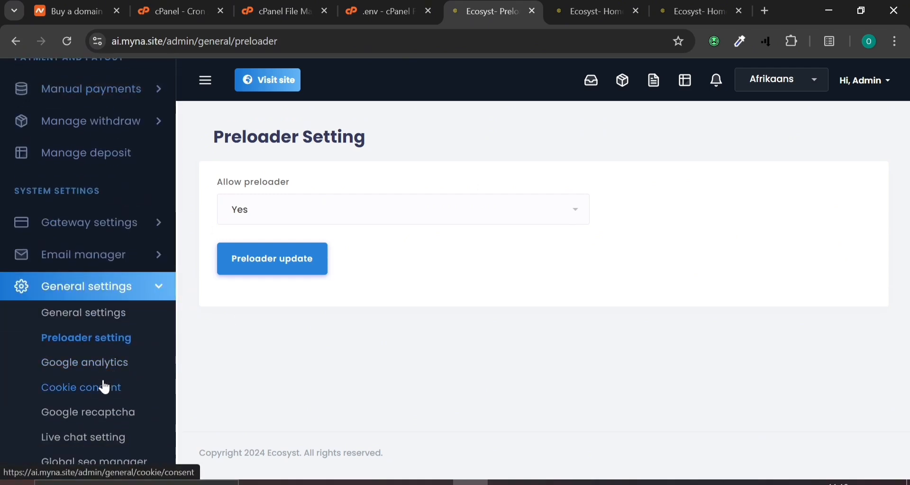
{"action": "scroll", "coordinate": [103, 382], "scroll_direction": "down", "scroll_amount": 2}
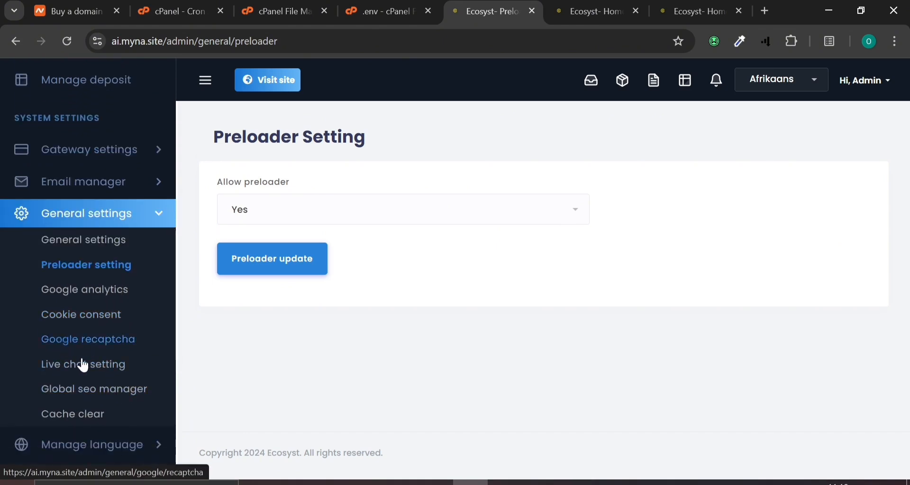
Review the Live chat settings, then go to Email manager's Email configure page
{"action": "left_click", "coordinate": [94, 375]}
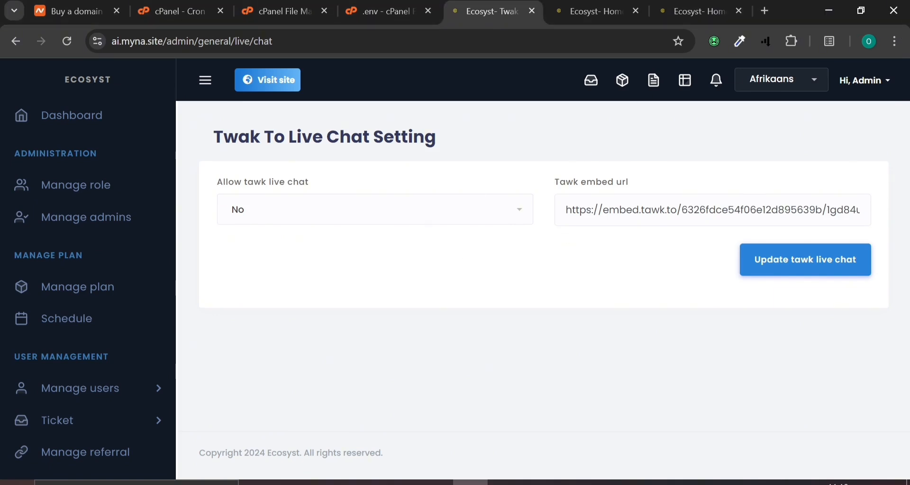
{"action": "scroll", "coordinate": [67, 340], "scroll_direction": "down", "scroll_amount": 5}
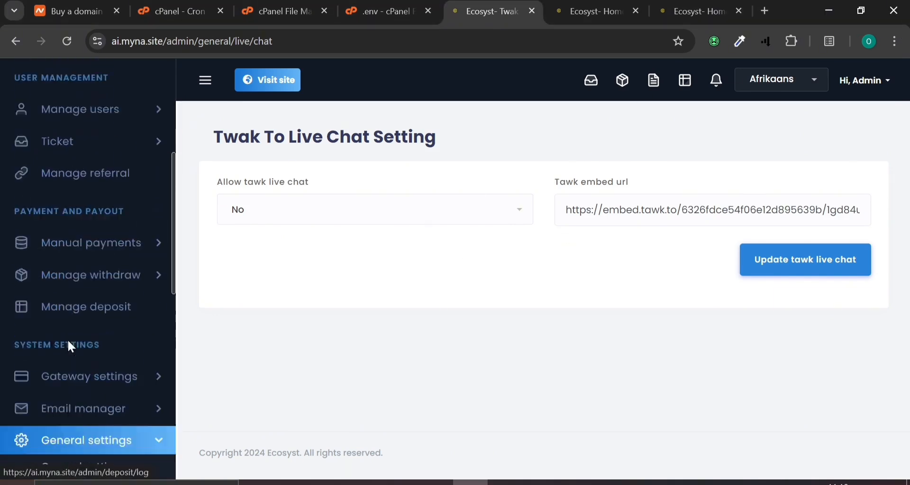
{"action": "scroll", "coordinate": [67, 342], "scroll_direction": "down", "scroll_amount": 3}
{"action": "scroll", "coordinate": [68, 342], "scroll_direction": "down", "scroll_amount": 2}
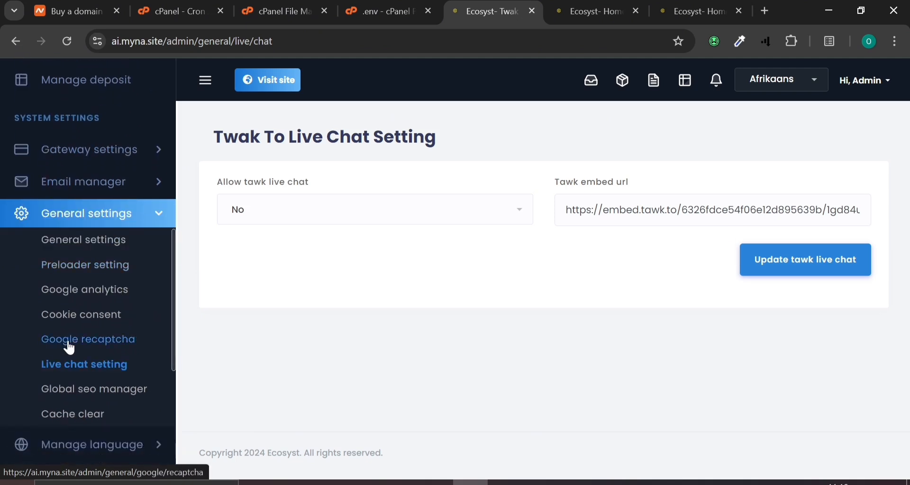
{"action": "scroll", "coordinate": [70, 348], "scroll_direction": "up", "scroll_amount": 3}
{"action": "left_click", "coordinate": [70, 348]}
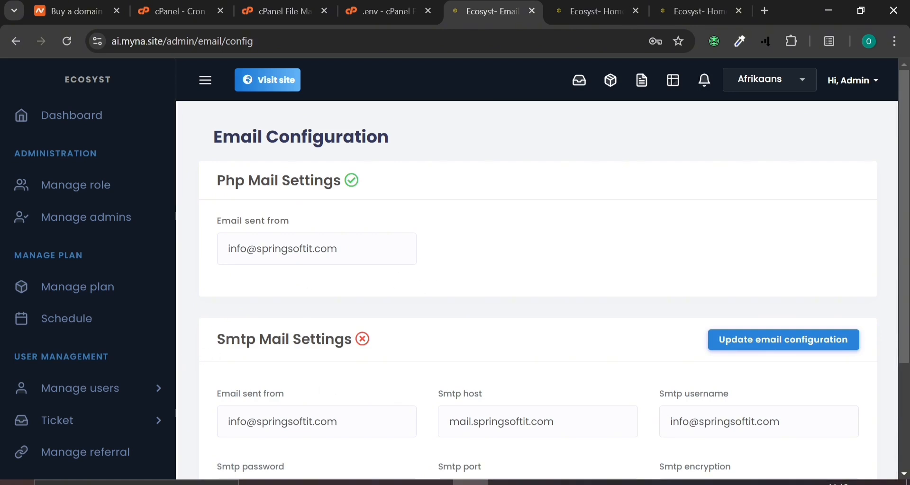
In cPanel, find the Email Accounts tool by searching 'emai' and open it
{"action": "left_click", "coordinate": [247, 7]}
{"action": "left_click", "coordinate": [179, 6]}
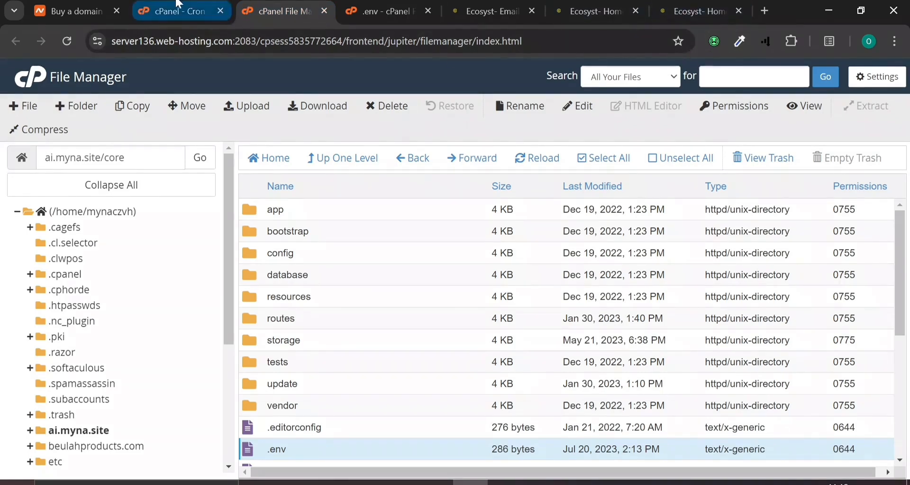
{"action": "left_click", "coordinate": [650, 76]}
{"action": "scroll", "coordinate": [368, 313], "scroll_direction": "up", "scroll_amount": 6}
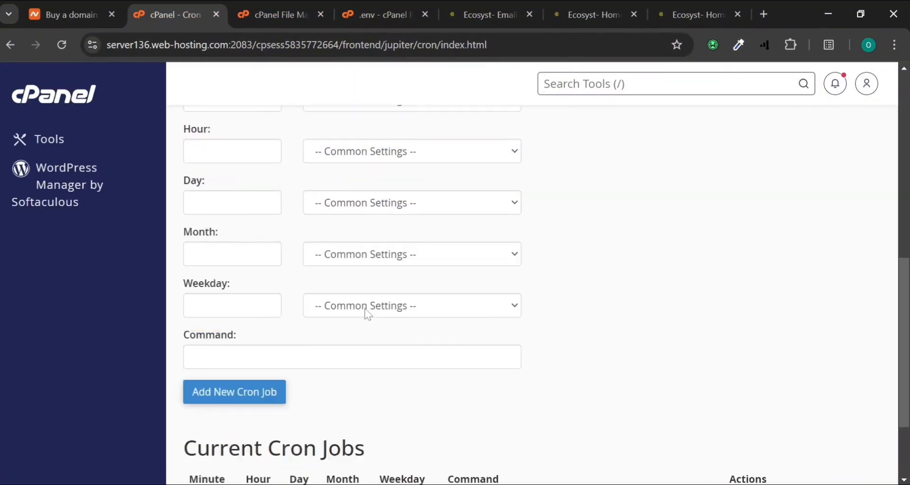
{"action": "scroll", "coordinate": [368, 313], "scroll_direction": "up", "scroll_amount": 2}
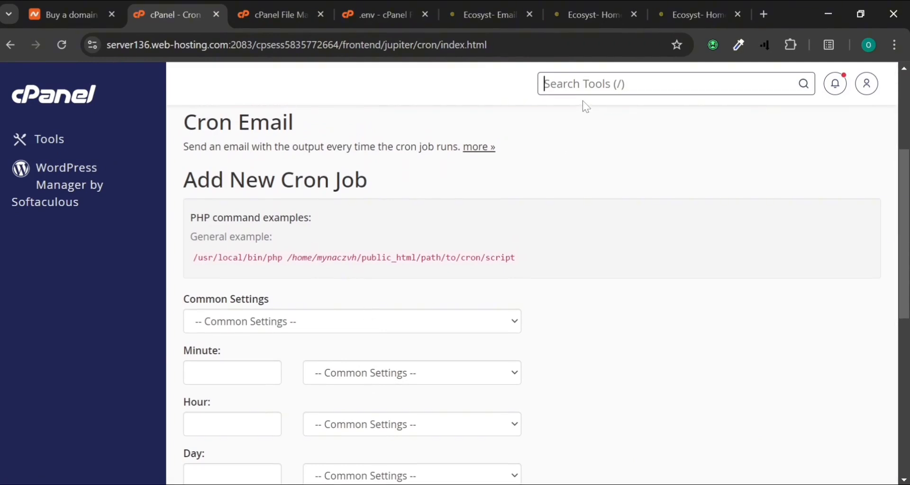
{"action": "type", "text": "emai"}
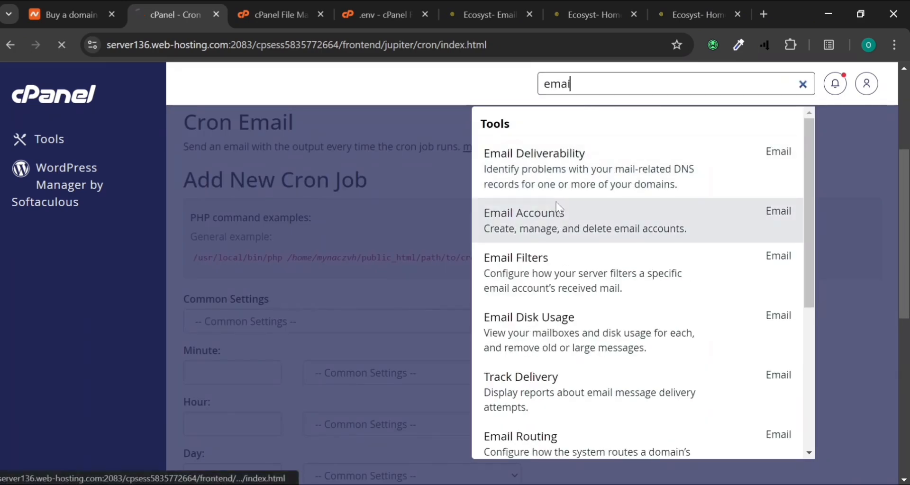
{"action": "left_click", "coordinate": [558, 212]}
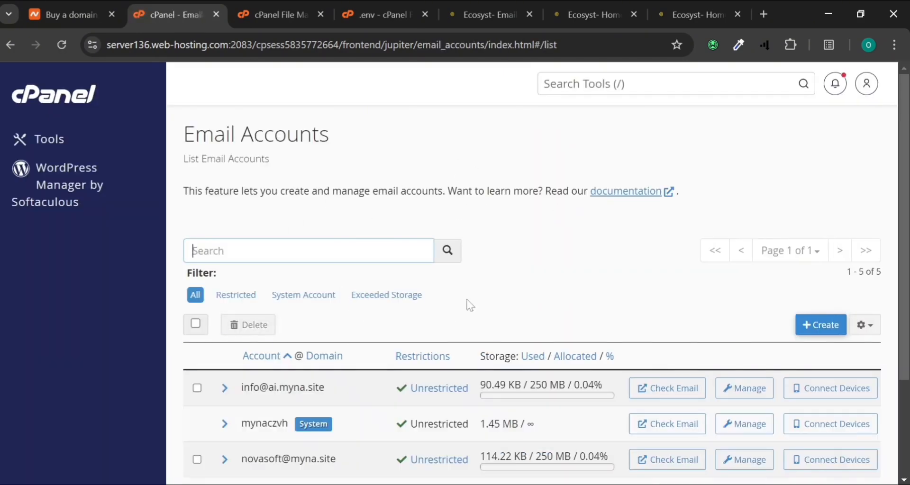
Delete the info email account on ai.myna.site
{"action": "scroll", "coordinate": [390, 332], "scroll_direction": "down", "scroll_amount": 2}
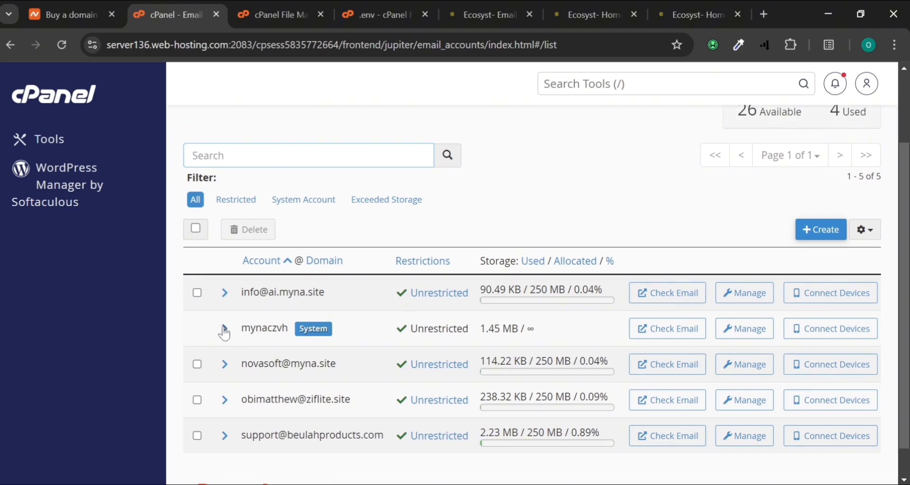
{"action": "scroll", "coordinate": [220, 363], "scroll_direction": "down", "scroll_amount": 1}
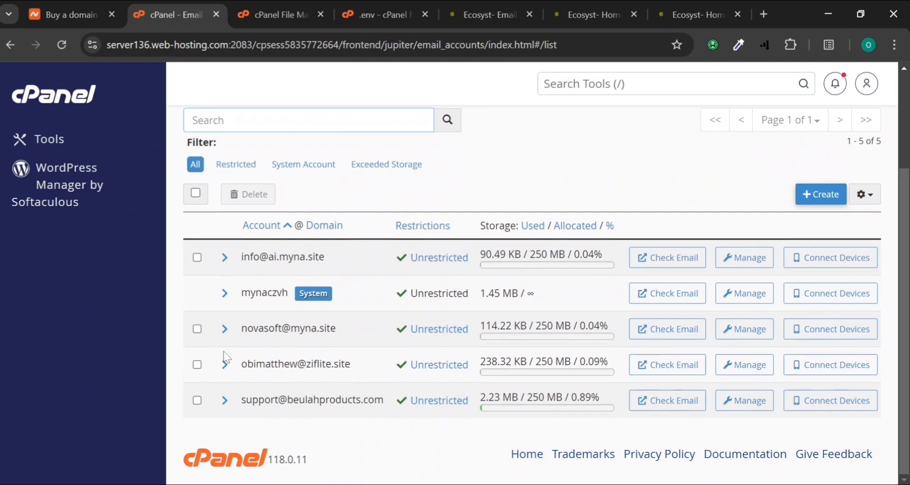
{"action": "left_click", "coordinate": [197, 257]}
{"action": "left_click", "coordinate": [268, 202]}
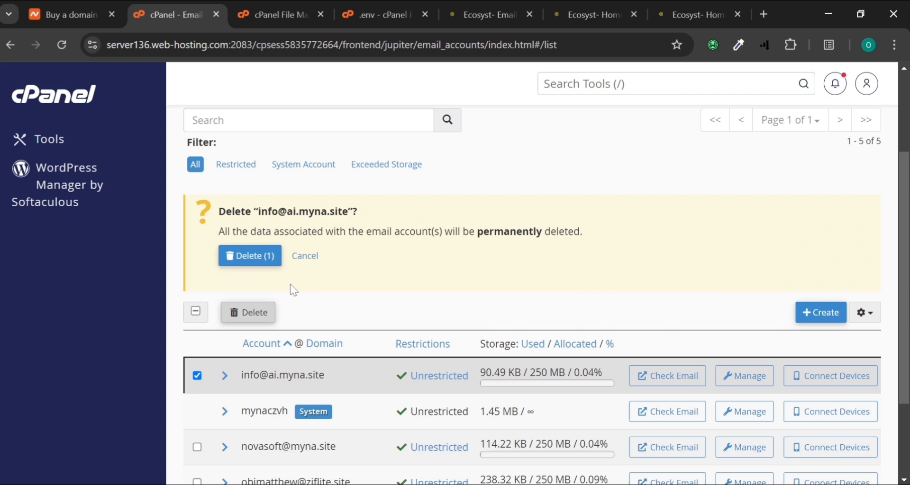
{"action": "left_click", "coordinate": [252, 256]}
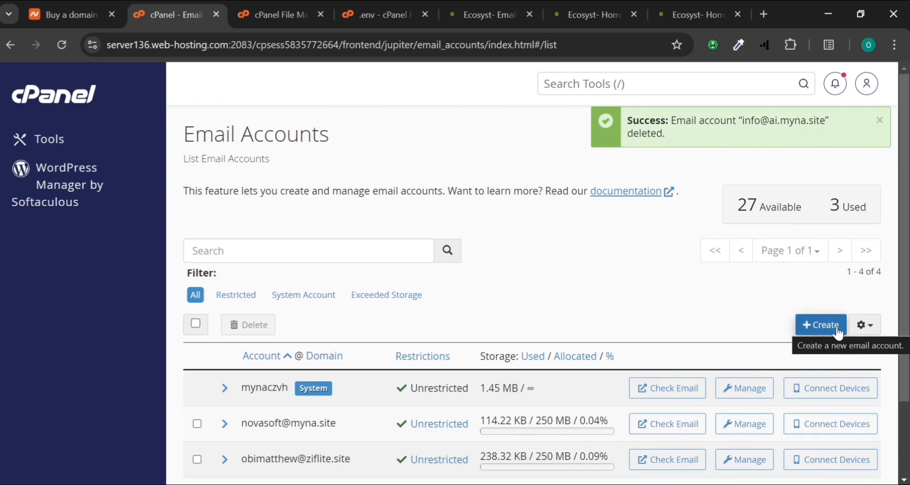
{"action": "left_click", "coordinate": [838, 333]}
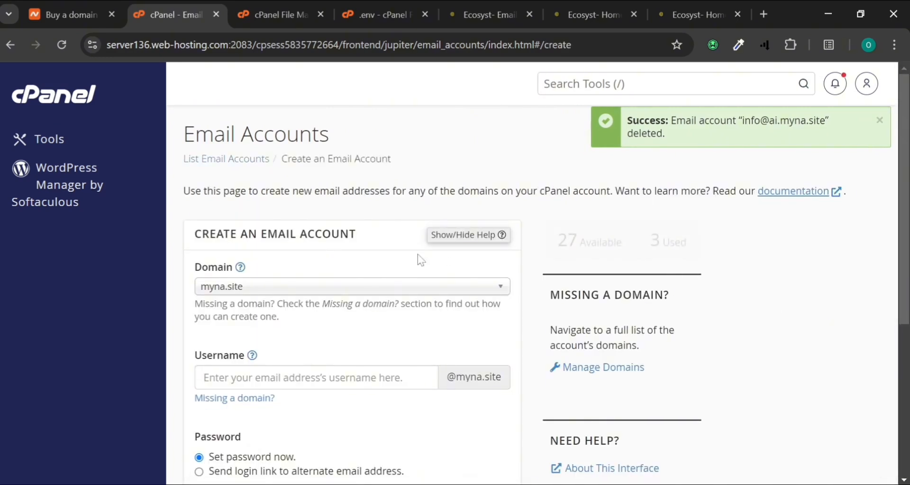
Create the info mailbox on ai.myna.site with a generated strong password, copying the password
{"action": "left_click", "coordinate": [363, 291]}
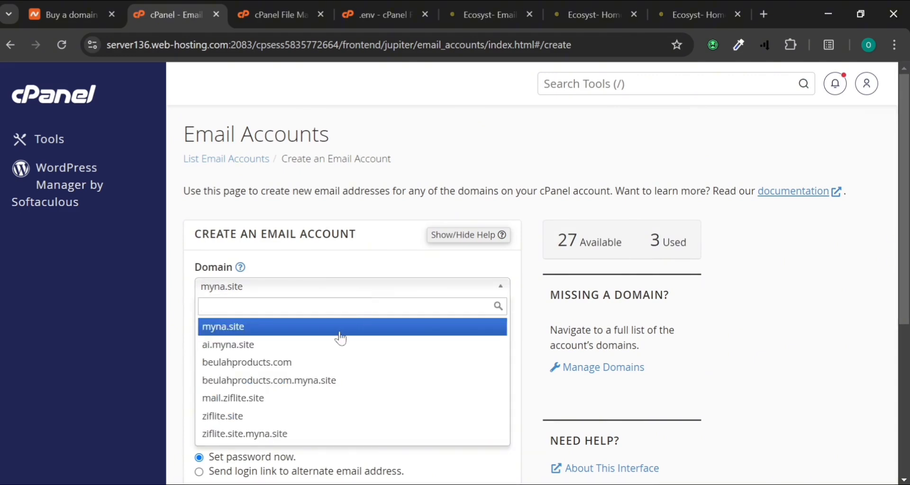
{"action": "left_click", "coordinate": [231, 346]}
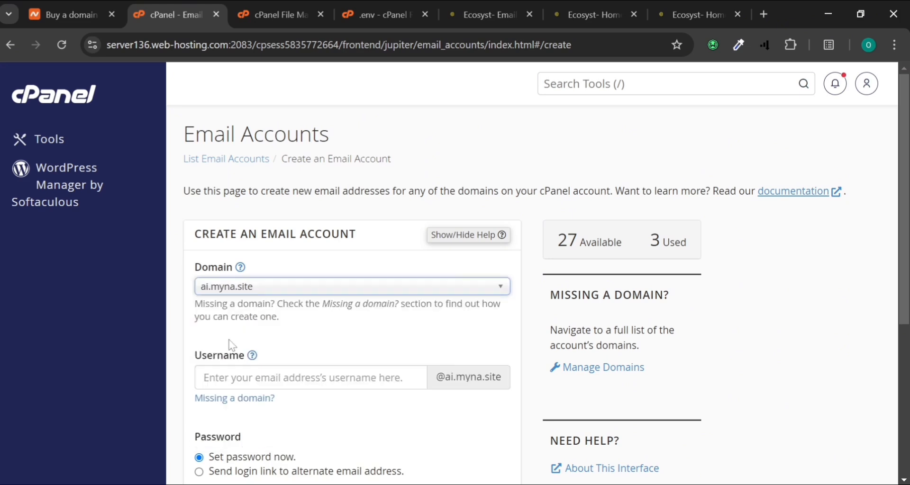
{"action": "scroll", "coordinate": [252, 329], "scroll_direction": "down", "scroll_amount": 2}
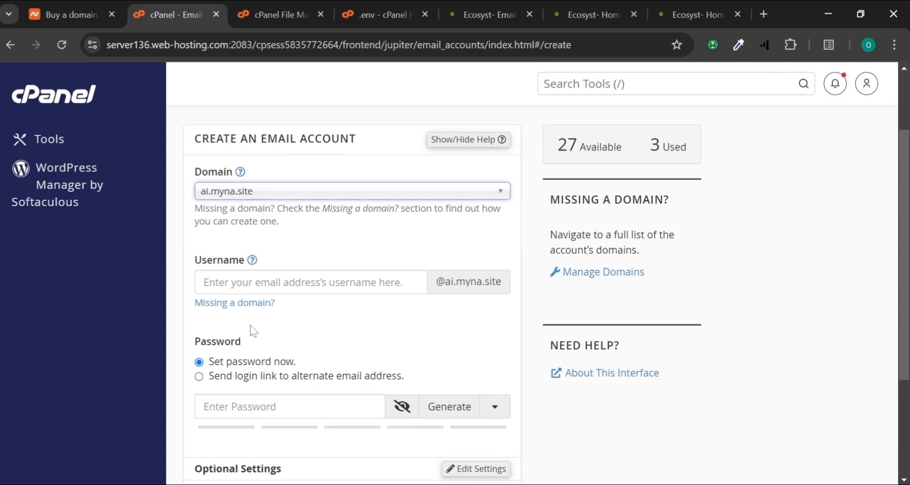
{"action": "left_click", "coordinate": [261, 192]}
{"action": "left_click", "coordinate": [261, 249]}
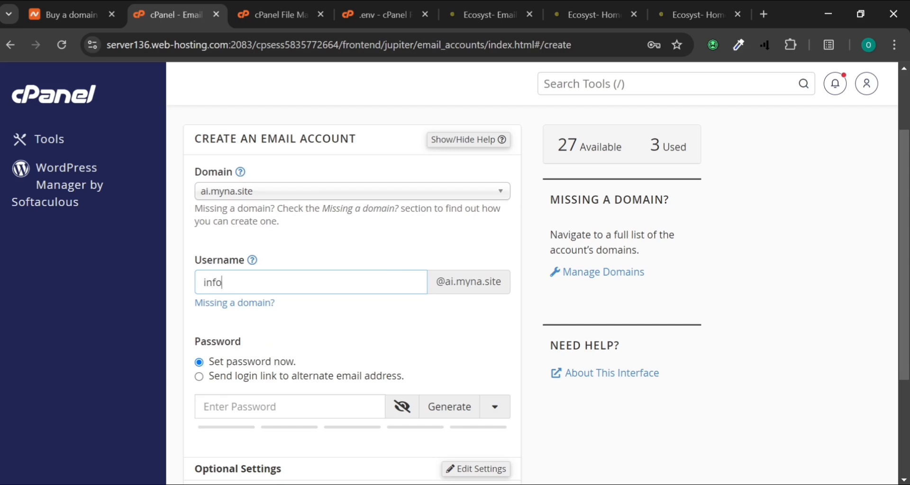
{"action": "left_click", "coordinate": [472, 420]}
{"action": "key", "text": "ctrl+a"}
{"action": "key", "text": "ctrl+c"}
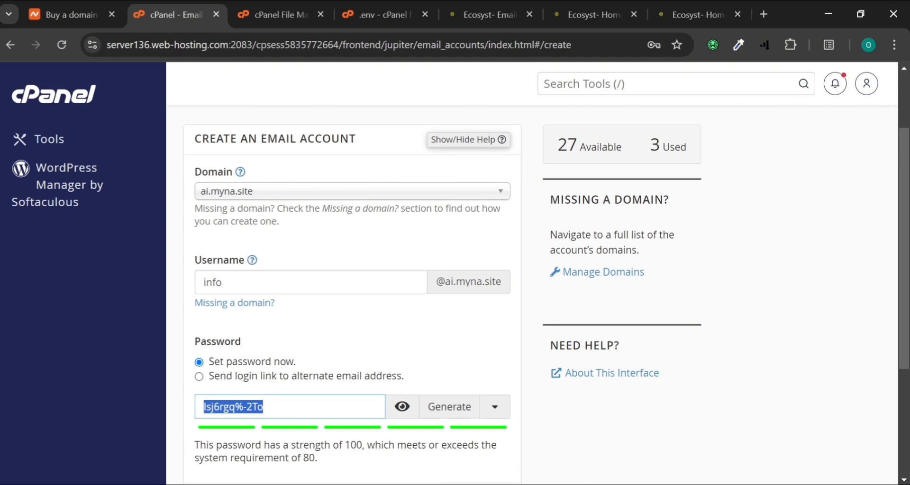
{"action": "scroll", "coordinate": [342, 342], "scroll_direction": "down", "scroll_amount": 2}
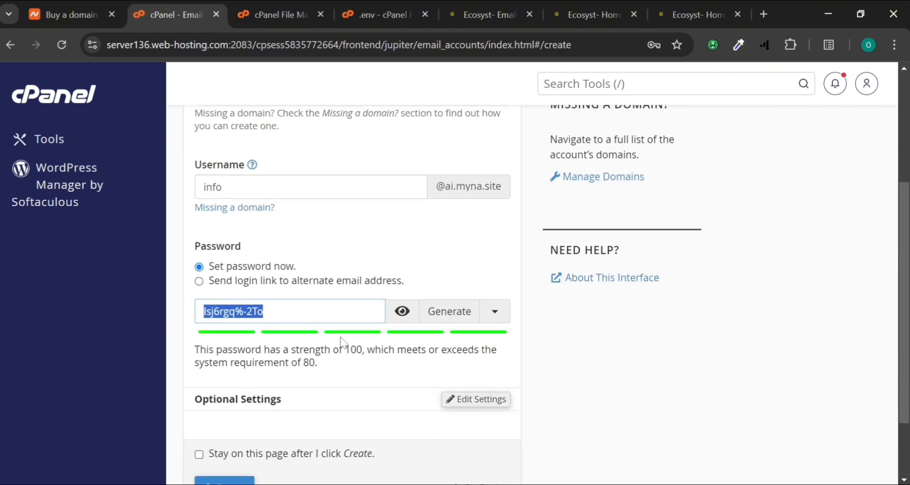
{"action": "scroll", "coordinate": [341, 338], "scroll_direction": "down", "scroll_amount": 2}
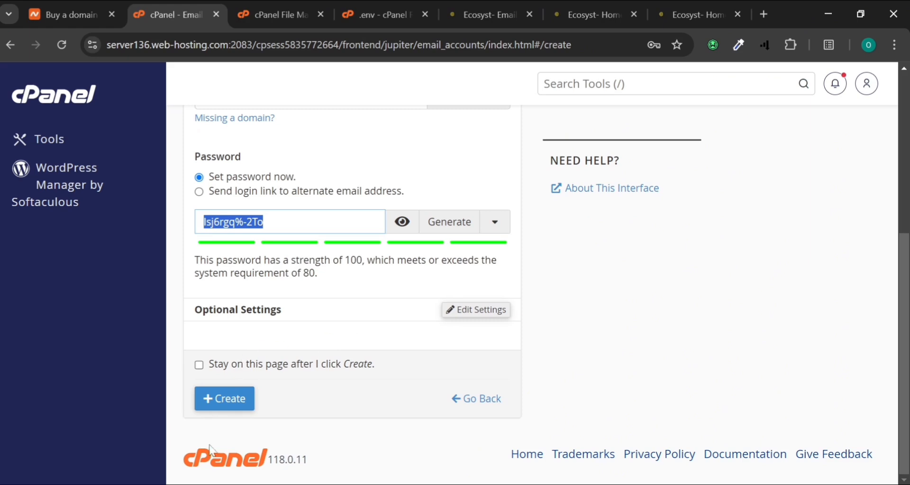
{"action": "left_click", "coordinate": [223, 404]}
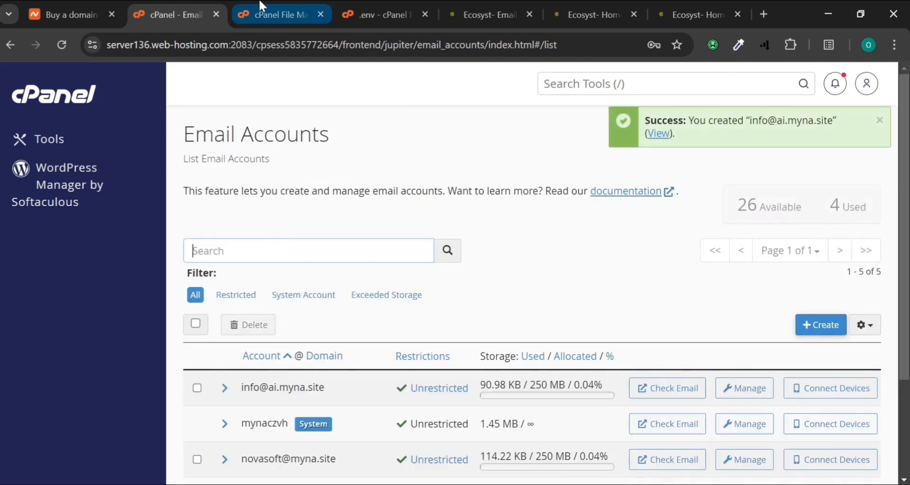
Paste the new mailbox password into the Smtp password field on the Email Configuration page
{"action": "left_click", "coordinate": [264, 9]}
{"action": "left_click", "coordinate": [514, 7]}
{"action": "left_click_drag", "start_coordinate": [514, 6], "coordinate": [304, 5]}
{"action": "scroll", "coordinate": [412, 360], "scroll_direction": "down", "scroll_amount": 2}
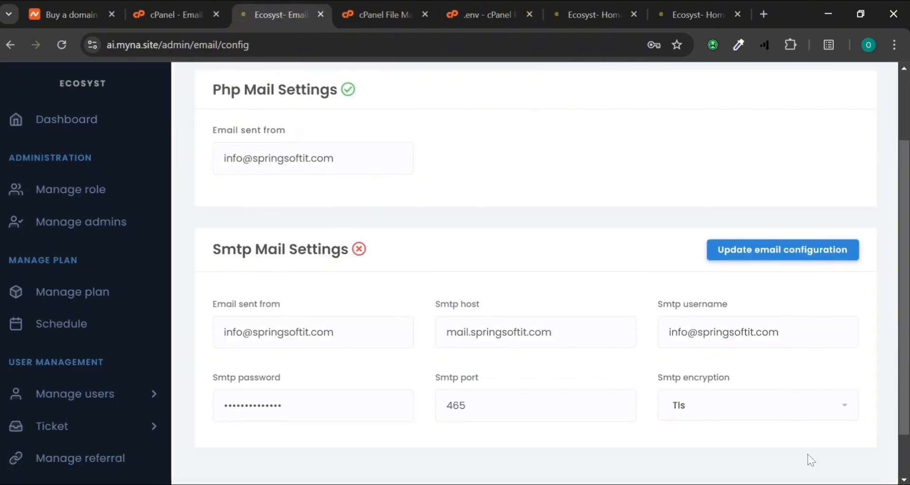
{"action": "left_click", "coordinate": [296, 406]}
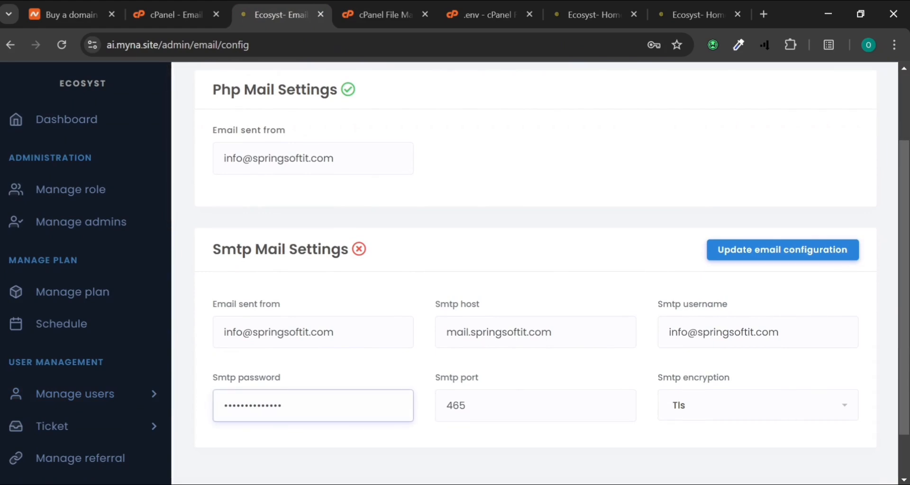
{"action": "key", "text": "ctrl+a"}
{"action": "key", "text": "ctrl+v"}
Keep a copy of the mailbox password in a new Notepad note
{"action": "key", "text": "super"}
{"action": "type", "text": "notepad"}
{"action": "key", "text": "Return"}
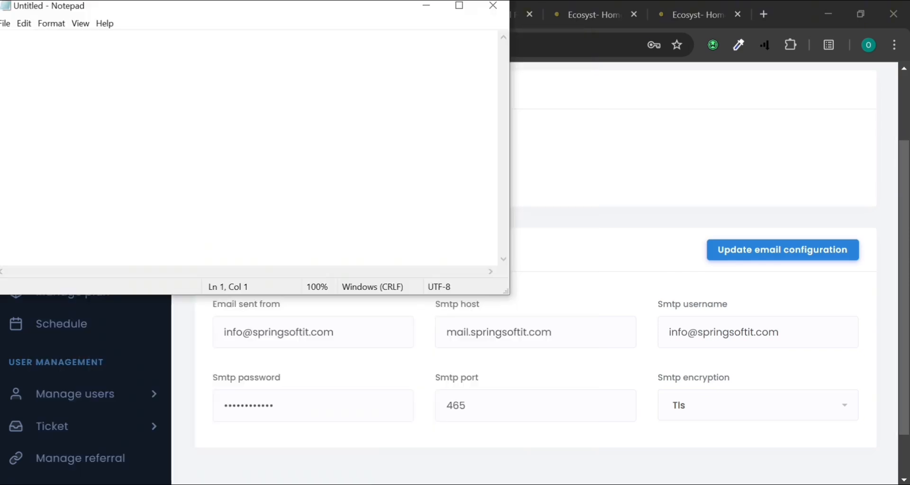
{"action": "key", "text": "ctrl+v"}
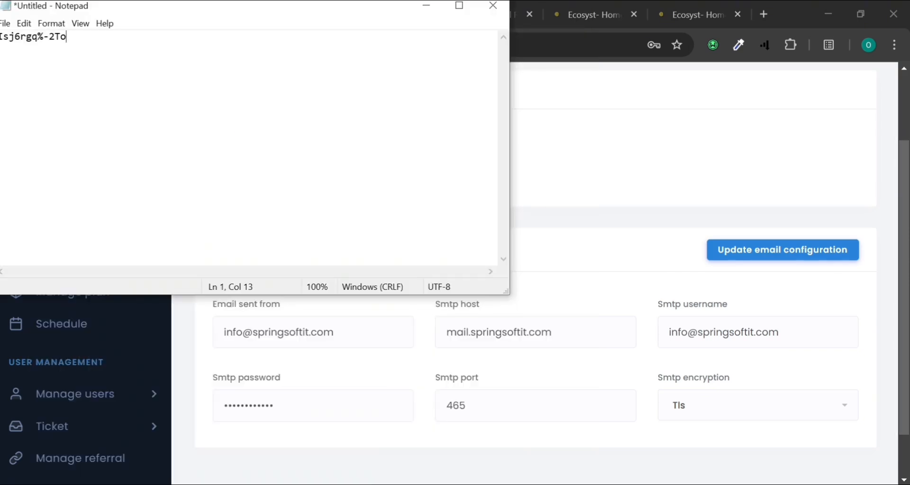
{"action": "left_click", "coordinate": [614, 127]}
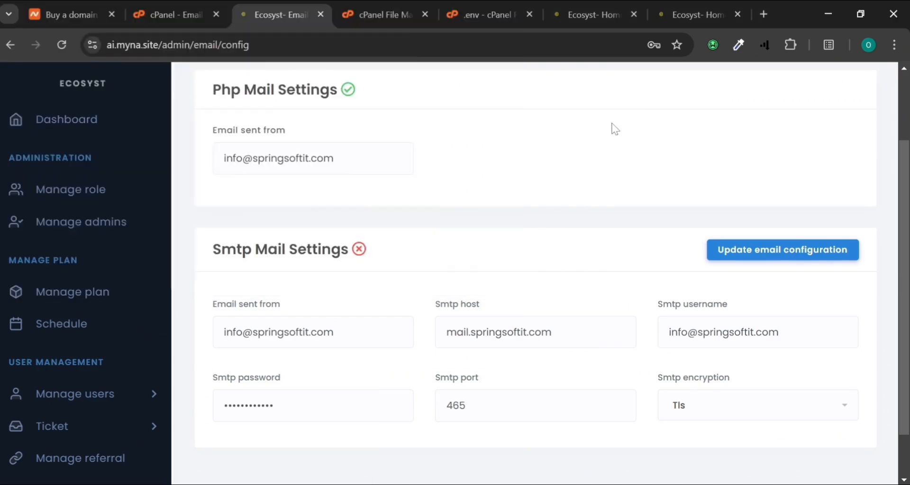
Look up the info mailbox's SSL/TLS client settings in Webmail: server ai.myna.site, SMTP port 465
{"action": "left_click", "coordinate": [179, 17]}
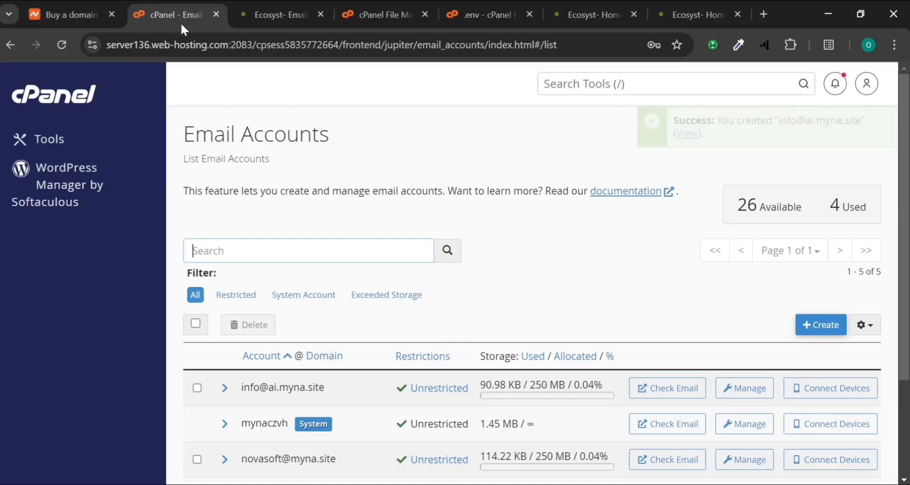
{"action": "scroll", "coordinate": [349, 284], "scroll_direction": "down", "scroll_amount": 2}
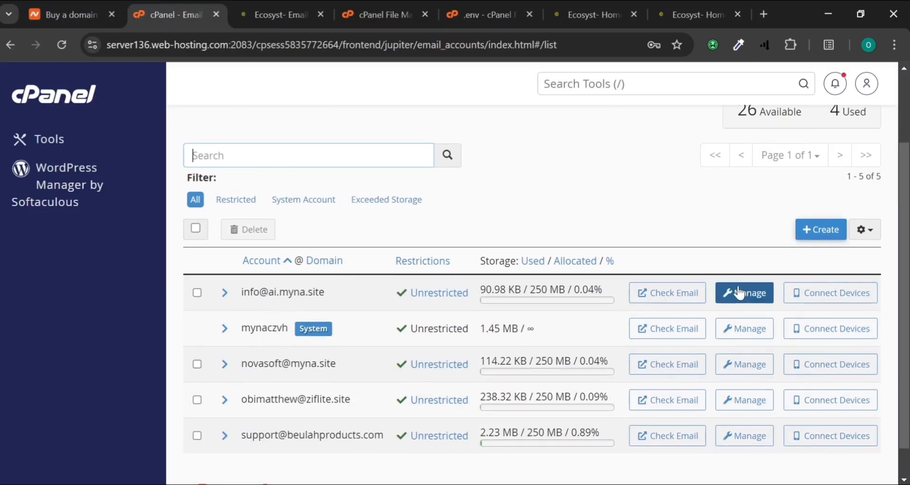
{"action": "left_click", "coordinate": [675, 293]}
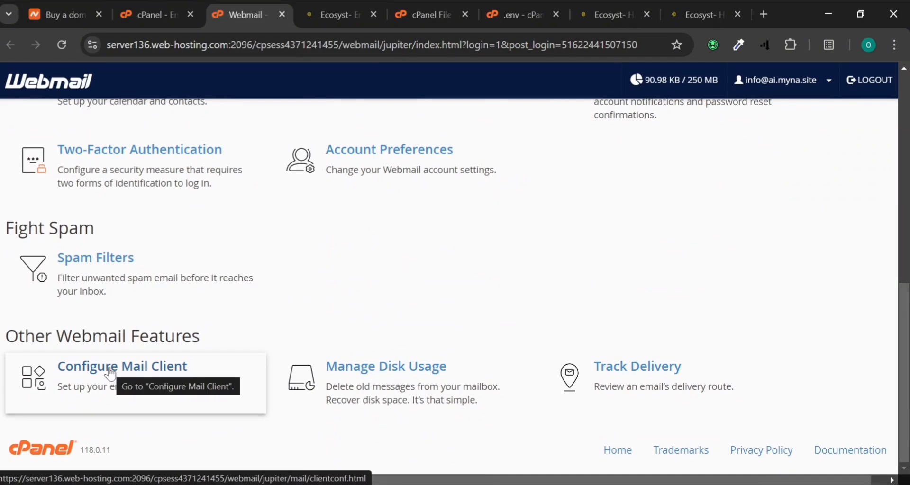
{"action": "left_click", "coordinate": [110, 374]}
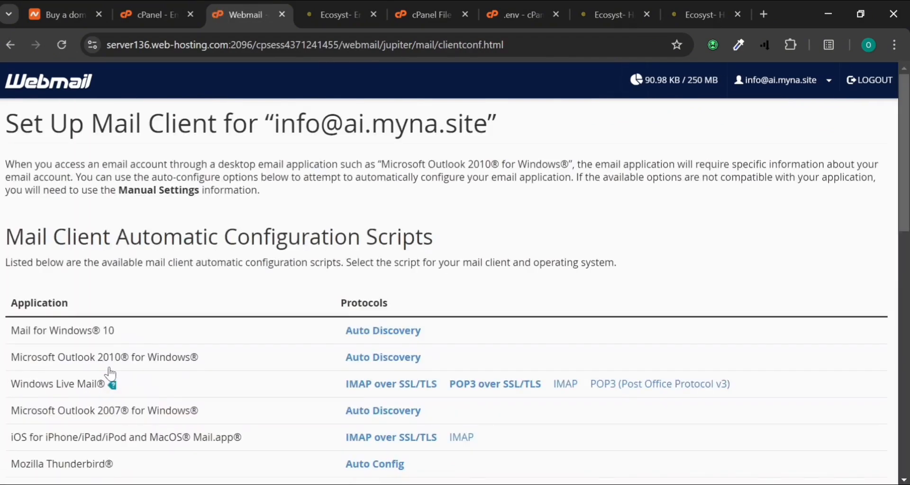
{"action": "scroll", "coordinate": [110, 374], "scroll_direction": "down", "scroll_amount": 9}
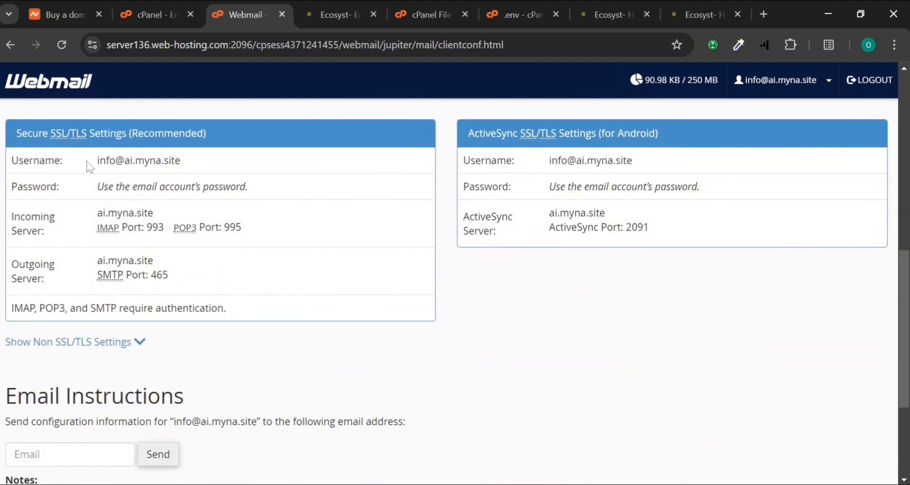
{"action": "left_click_drag", "start_coordinate": [98, 163], "coordinate": [189, 166]}
{"action": "key", "text": "ctrl+c"}
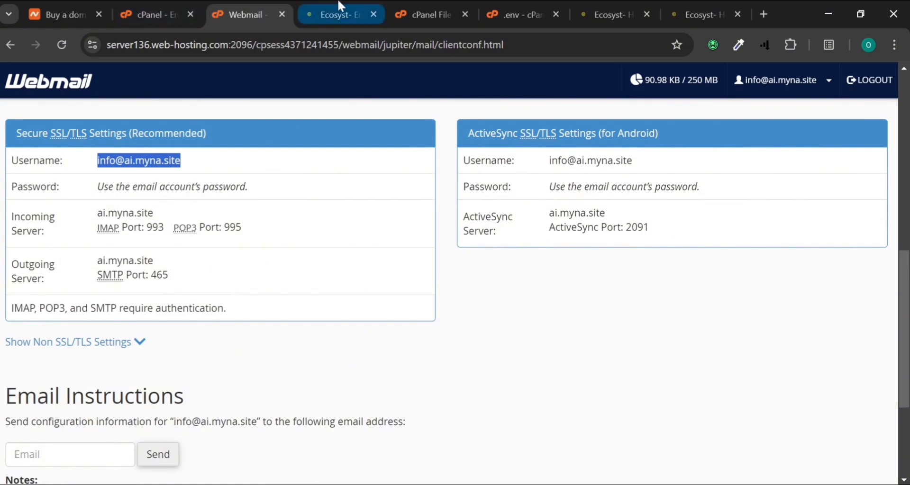
{"action": "left_click", "coordinate": [327, 15]}
Set the SMTP sender and username to the info mailbox and the Smtp host to ai.myna.site
{"action": "left_click", "coordinate": [342, 333]}
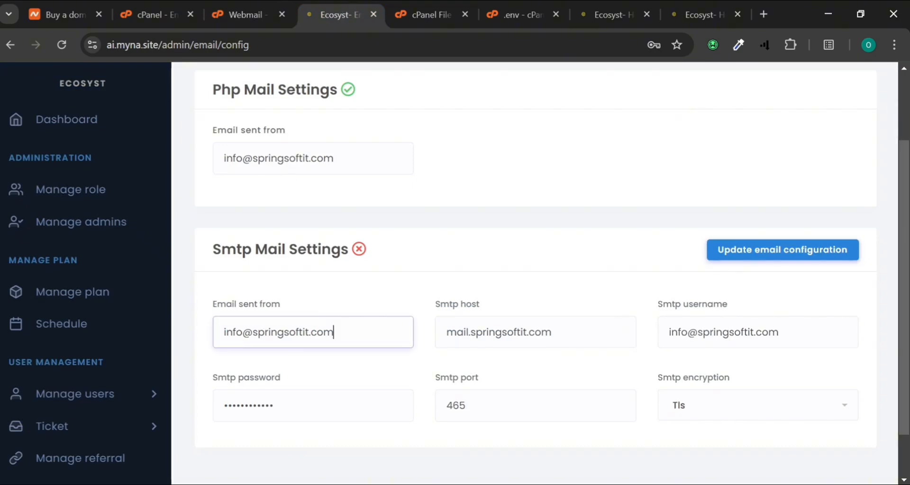
{"action": "key", "text": "ctrl+a"}
{"action": "key", "text": "ctrl+v"}
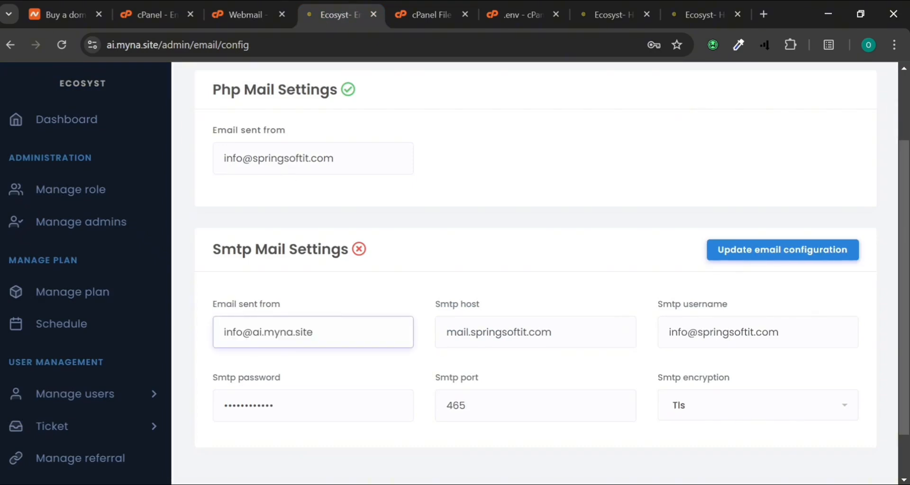
{"action": "left_click", "coordinate": [564, 332]}
{"action": "key", "text": "ctrl+a"}
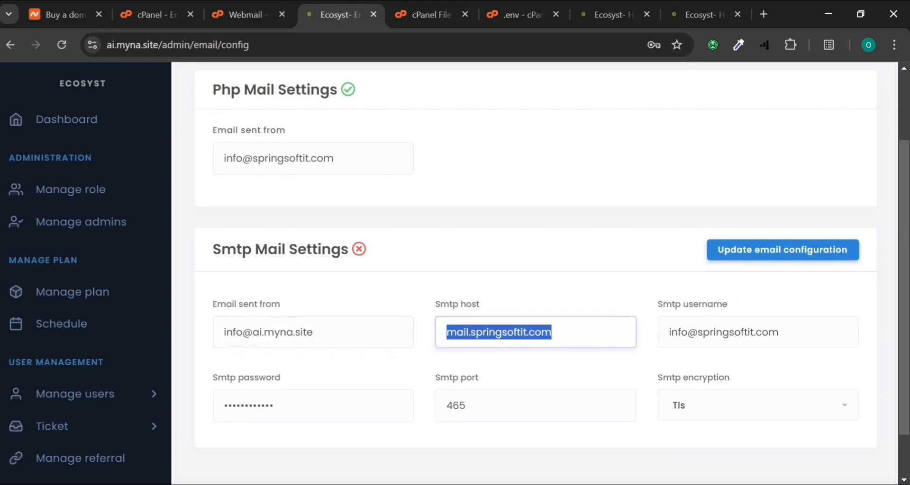
{"action": "key", "text": "ctrl+v"}
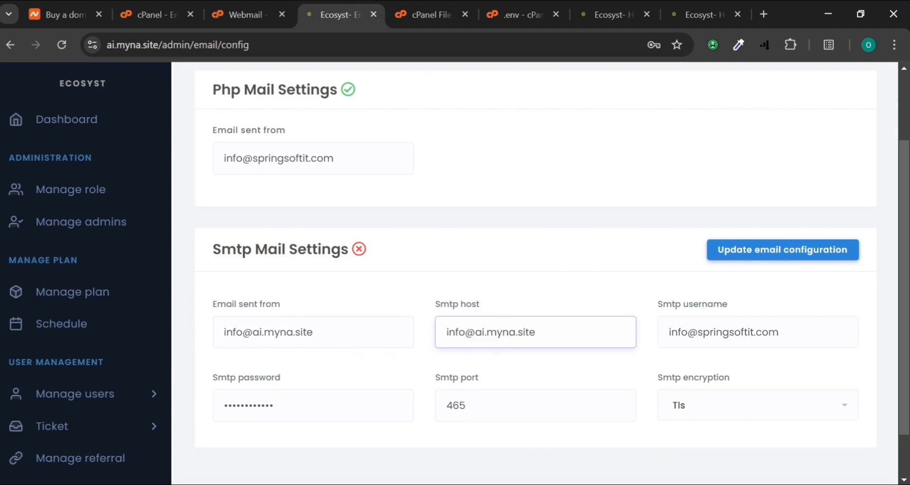
{"action": "key", "text": "shift+Left"}
{"action": "key", "text": "shift+Left"}
{"action": "key", "text": "shift+Left"}
{"action": "key", "text": "shift+Left"}
{"action": "key", "text": "shift+Left"}
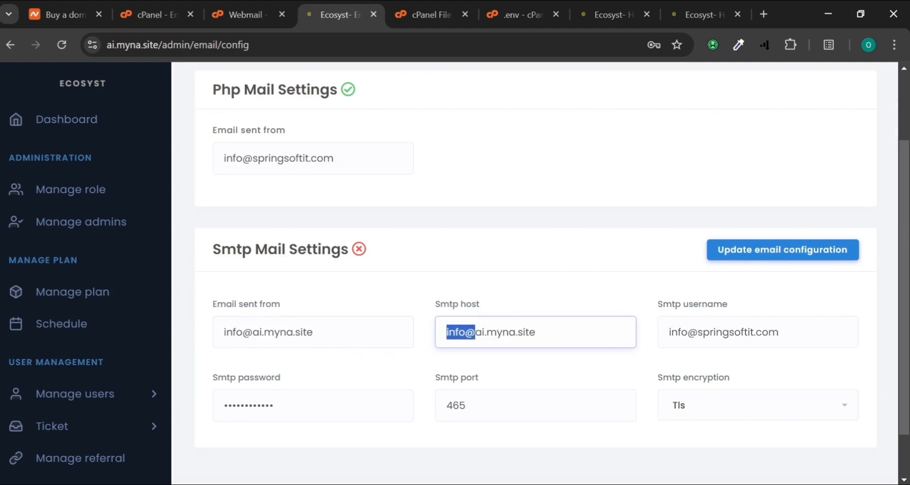
{"action": "key", "text": "BackSpace"}
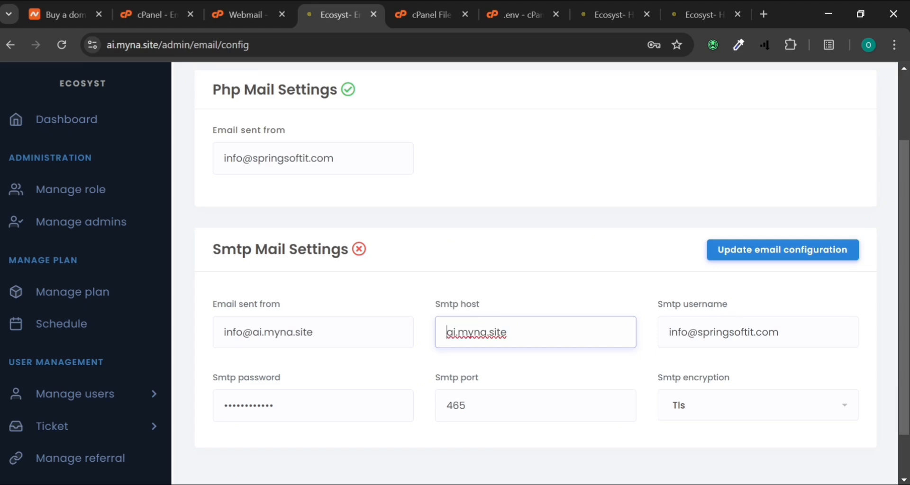
{"action": "left_click", "coordinate": [734, 333]}
{"action": "key", "text": "ctrl+a"}
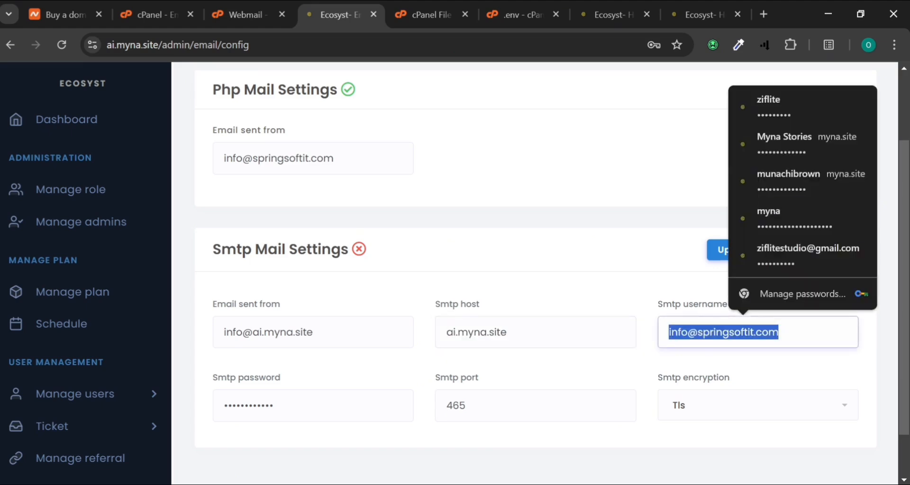
{"action": "key", "text": "ctrl+v"}
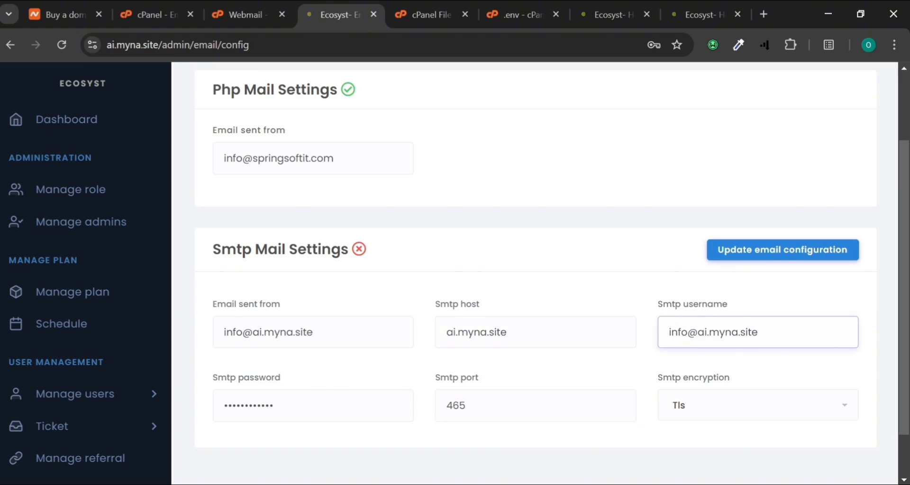
Choose Ssl for Smtp encryption and set the PHP mail sender to the info mailbox
{"action": "left_click", "coordinate": [736, 417]}
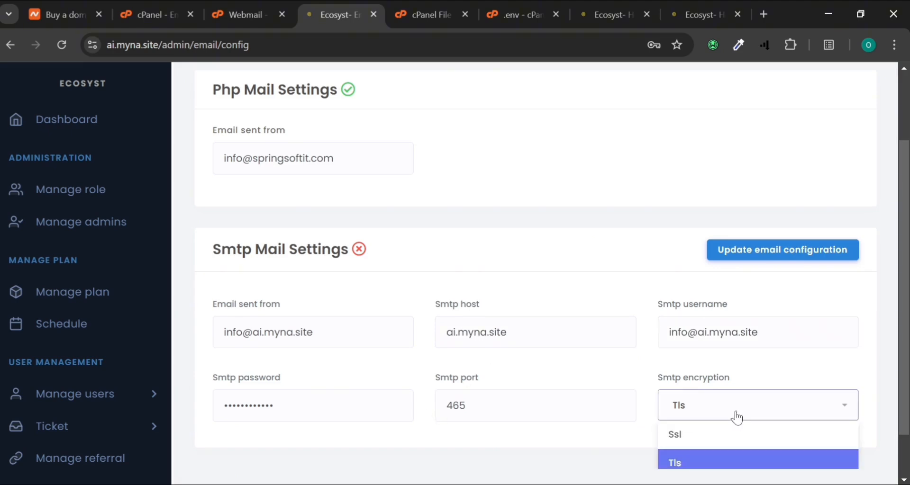
{"action": "left_click", "coordinate": [681, 433]}
{"action": "scroll", "coordinate": [460, 233], "scroll_direction": "up", "scroll_amount": 1}
{"action": "scroll", "coordinate": [460, 232], "scroll_direction": "up", "scroll_amount": 2}
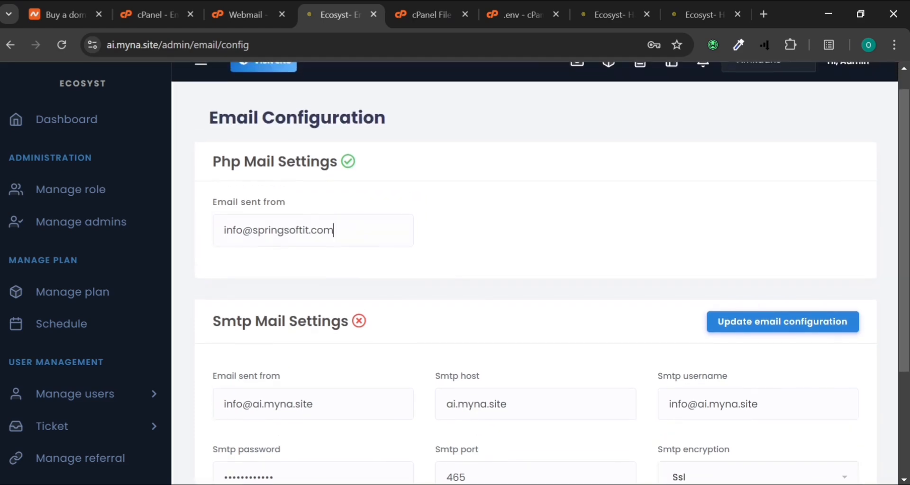
{"action": "left_click", "coordinate": [328, 229]}
{"action": "key", "text": "ctrl+a"}
{"action": "key", "text": "ctrl+v"}
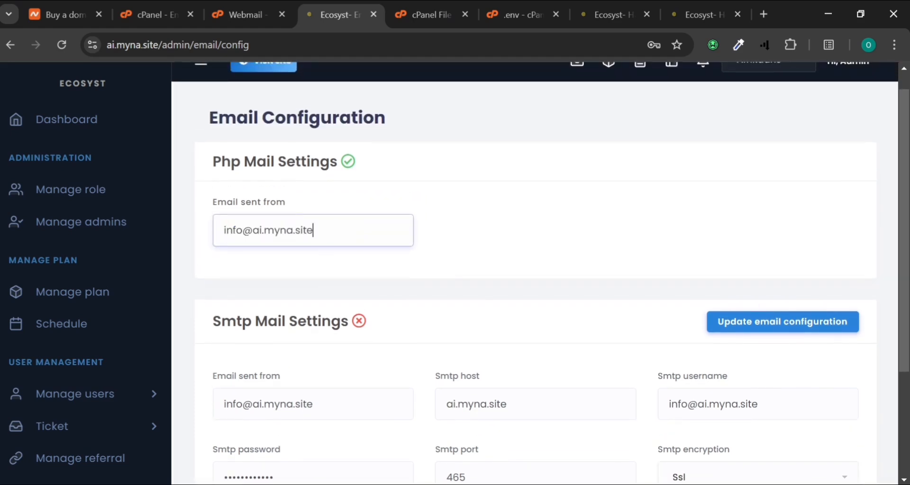
Save the email configuration and look over the saved SMTP settings
{"action": "left_click", "coordinate": [810, 326]}
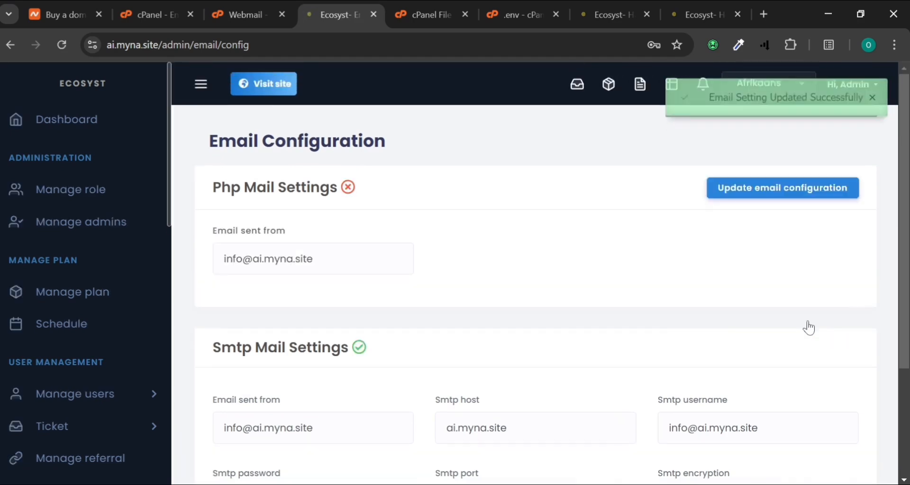
{"action": "scroll", "coordinate": [809, 328], "scroll_direction": "down", "scroll_amount": 2}
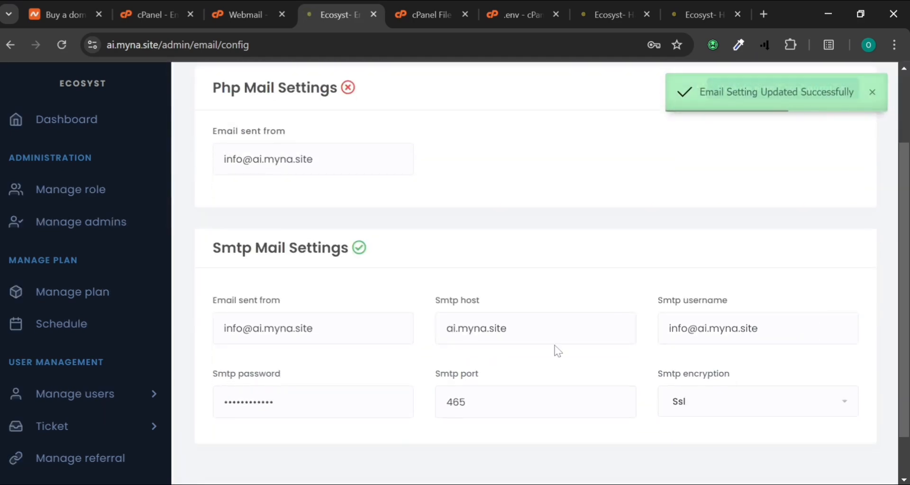
{"action": "scroll", "coordinate": [463, 288], "scroll_direction": "up", "scroll_amount": 1}
{"action": "scroll", "coordinate": [463, 288], "scroll_direction": "down", "scroll_amount": 3}
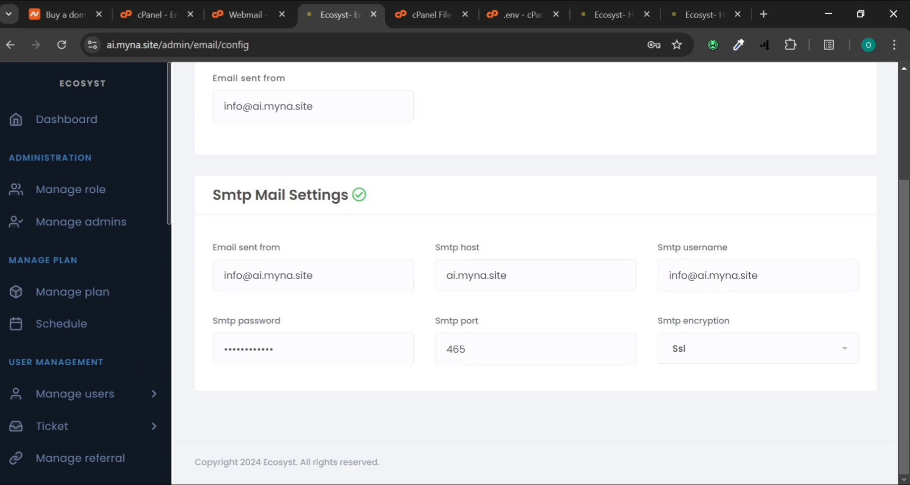
{"action": "scroll", "coordinate": [85, 341], "scroll_direction": "down", "scroll_amount": 3}
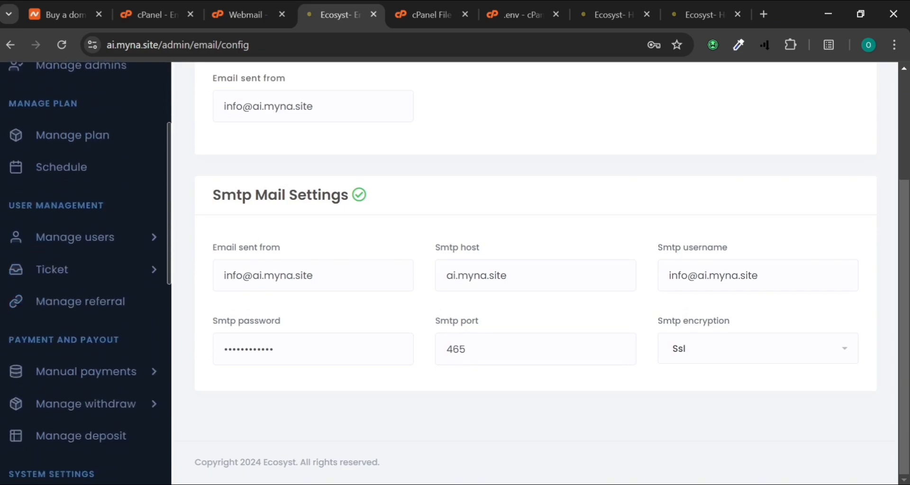
{"action": "scroll", "coordinate": [86, 341], "scroll_direction": "up", "scroll_amount": 5}
{"action": "scroll", "coordinate": [87, 349], "scroll_direction": "down", "scroll_amount": 5}
{"action": "scroll", "coordinate": [86, 349], "scroll_direction": "down", "scroll_amount": 2}
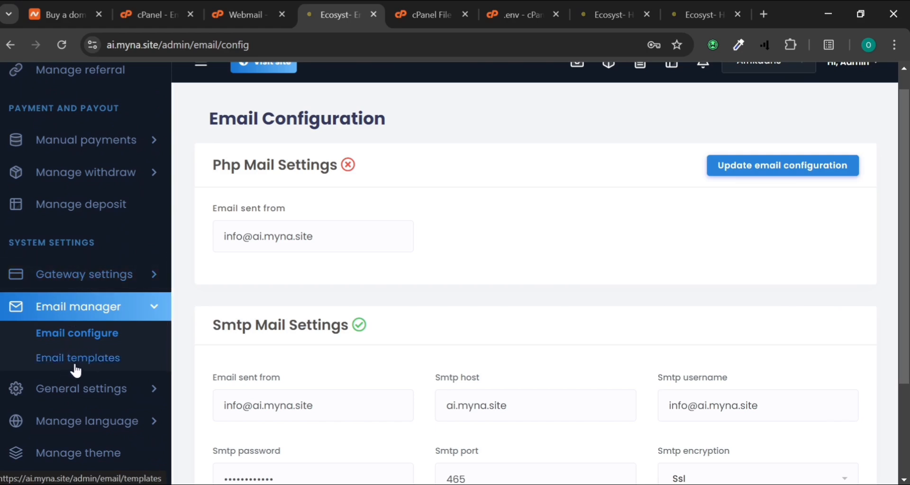
Expand Gateway settings and bring up the Paypal gateway page (USD, Live mode, allowed as payment)
{"action": "left_click", "coordinate": [76, 272]}
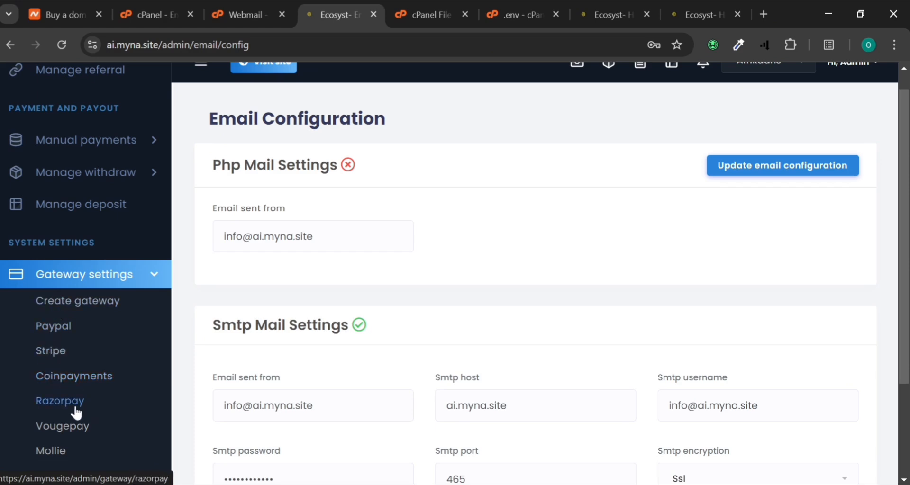
{"action": "scroll", "coordinate": [65, 405], "scroll_direction": "down", "scroll_amount": 2}
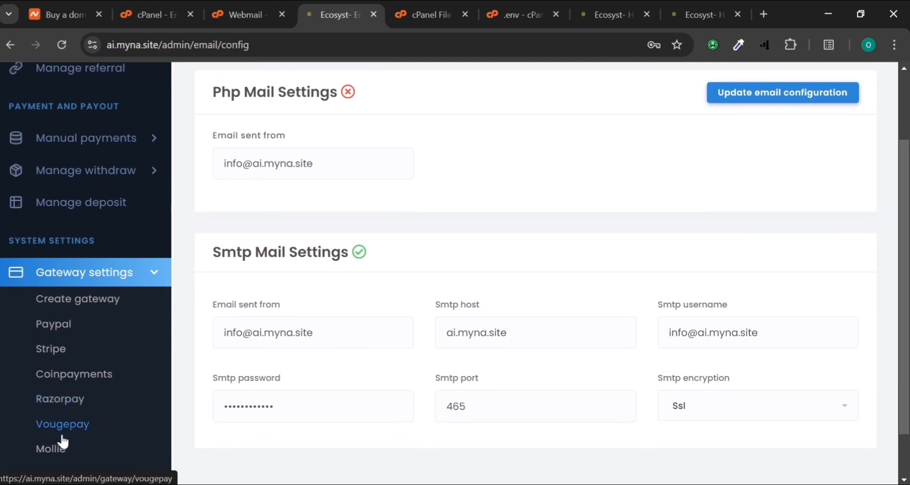
{"action": "scroll", "coordinate": [53, 436], "scroll_direction": "down", "scroll_amount": 2}
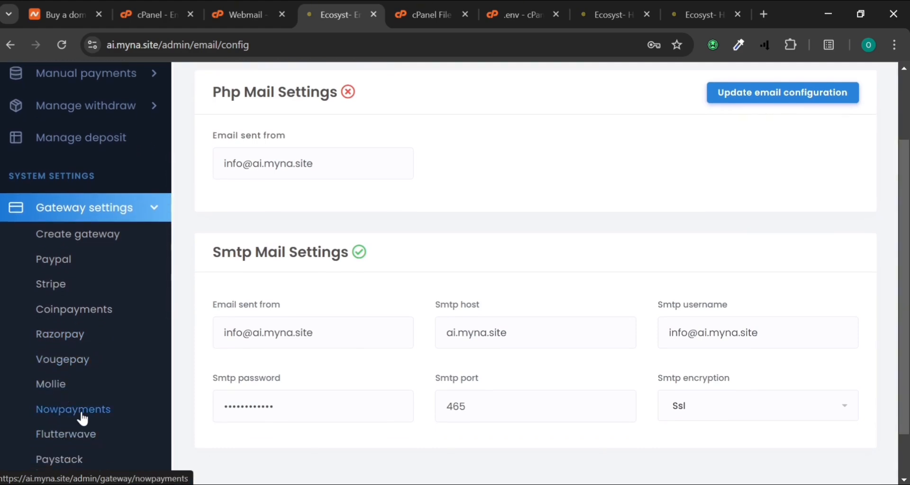
{"action": "scroll", "coordinate": [71, 427], "scroll_direction": "down", "scroll_amount": 1}
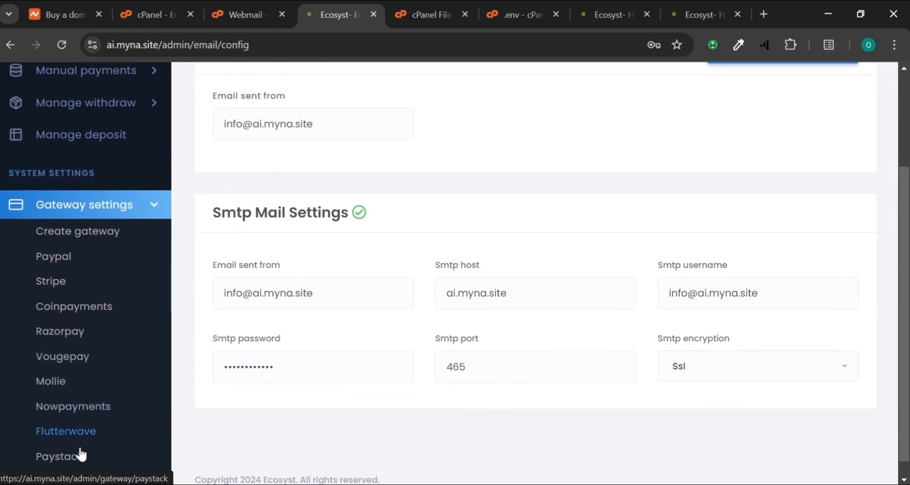
{"action": "scroll", "coordinate": [81, 453], "scroll_direction": "down", "scroll_amount": 3}
{"action": "scroll", "coordinate": [81, 454], "scroll_direction": "down", "scroll_amount": 1}
{"action": "scroll", "coordinate": [79, 455], "scroll_direction": "up", "scroll_amount": 3}
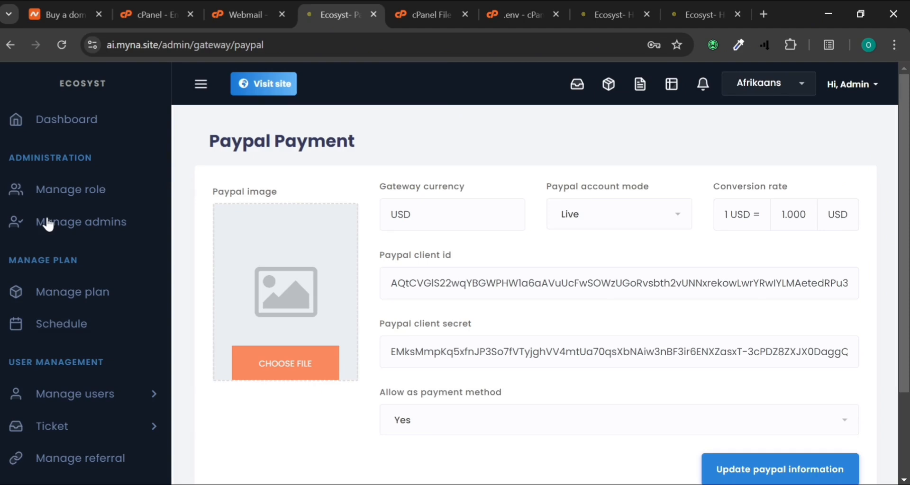
Stop allowing PayPal as a payment method and save the PayPal settings
{"action": "scroll", "coordinate": [268, 334], "scroll_direction": "down", "scroll_amount": 2}
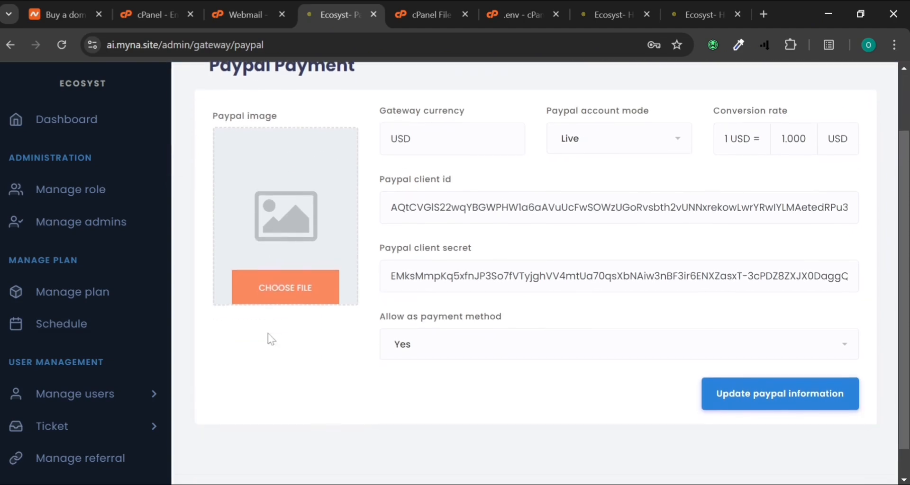
{"action": "left_click", "coordinate": [407, 343]}
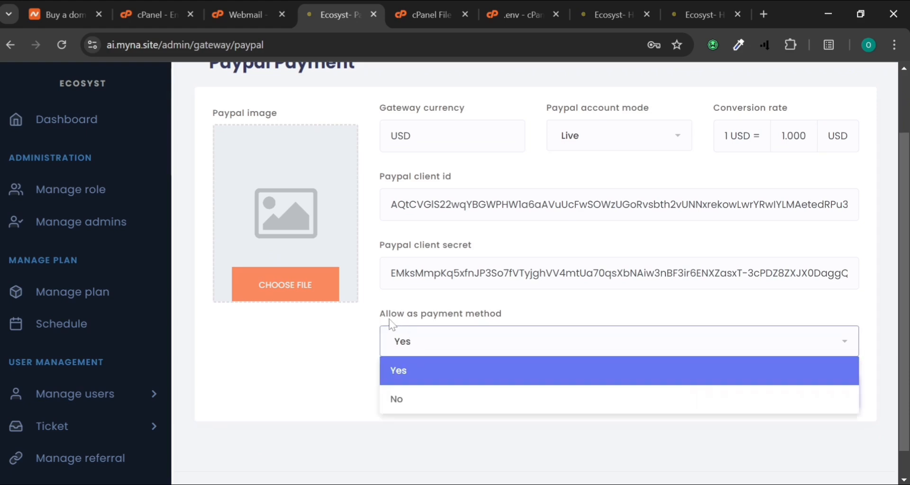
{"action": "left_click", "coordinate": [417, 398]}
{"action": "left_click", "coordinate": [800, 394]}
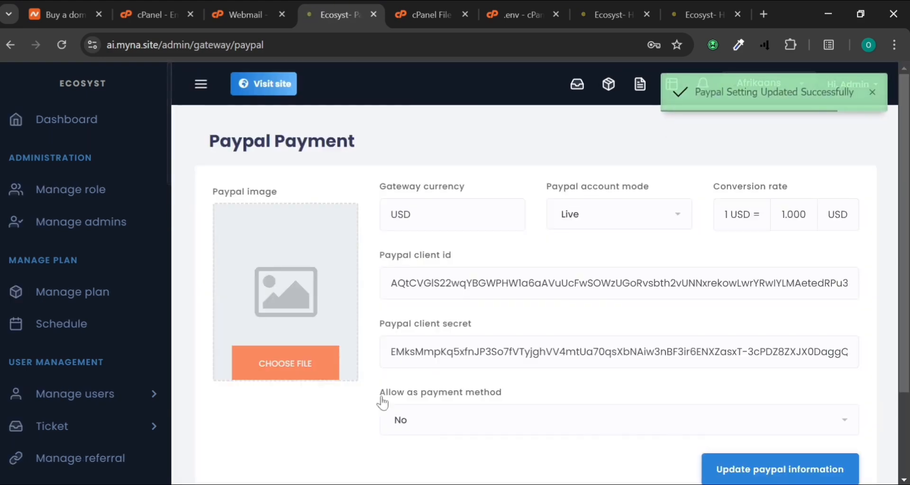
Scroll the sidebar down to reach the gateways list entry
{"action": "scroll", "coordinate": [59, 408], "scroll_direction": "down", "scroll_amount": 3}
{"action": "scroll", "coordinate": [58, 406], "scroll_direction": "down", "scroll_amount": 5}
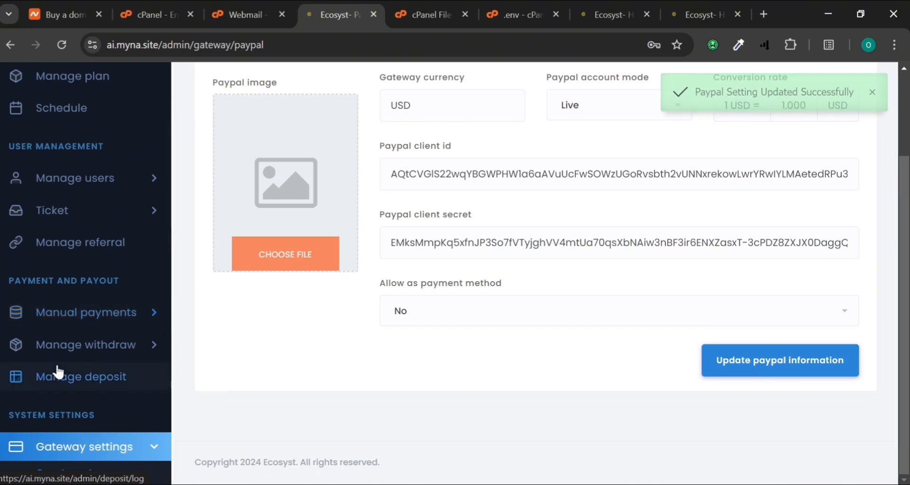
{"action": "scroll", "coordinate": [145, 317], "scroll_direction": "down", "scroll_amount": 4}
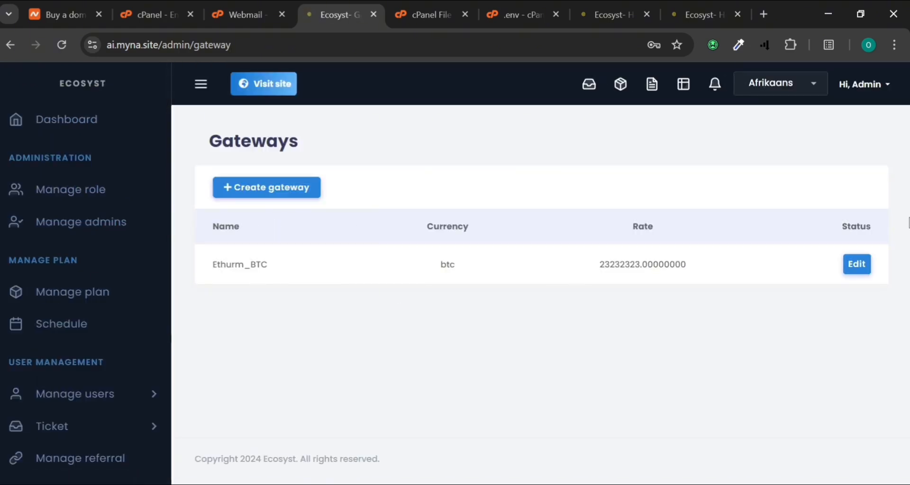
{"action": "left_click", "coordinate": [860, 267]}
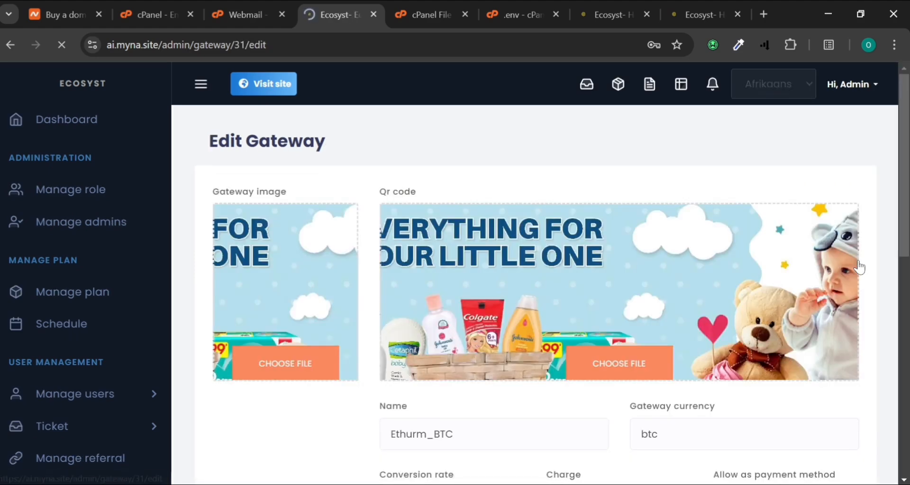
{"action": "scroll", "coordinate": [859, 266], "scroll_direction": "down", "scroll_amount": 6}
{"action": "scroll", "coordinate": [536, 275], "scroll_direction": "down", "scroll_amount": 4}
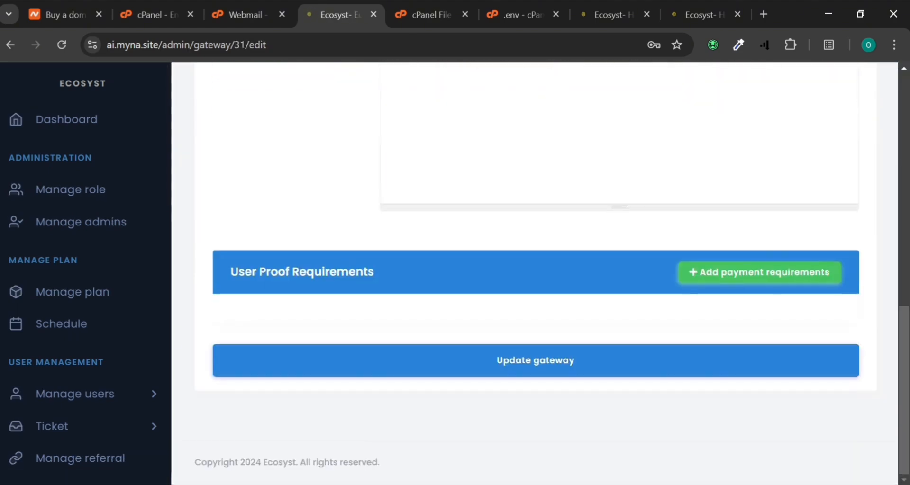
{"action": "scroll", "coordinate": [580, 268], "scroll_direction": "up", "scroll_amount": 8}
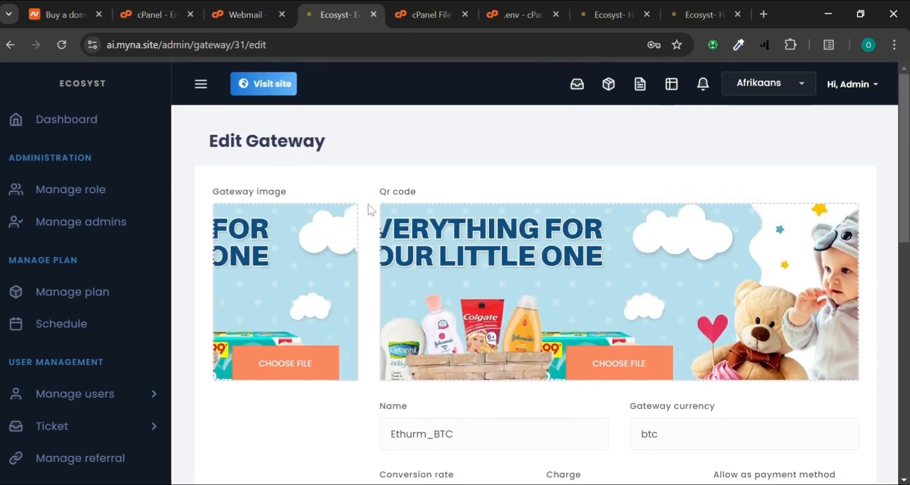
{"action": "scroll", "coordinate": [368, 209], "scroll_direction": "down", "scroll_amount": 9}
{"action": "scroll", "coordinate": [368, 209], "scroll_direction": "down", "scroll_amount": 2}
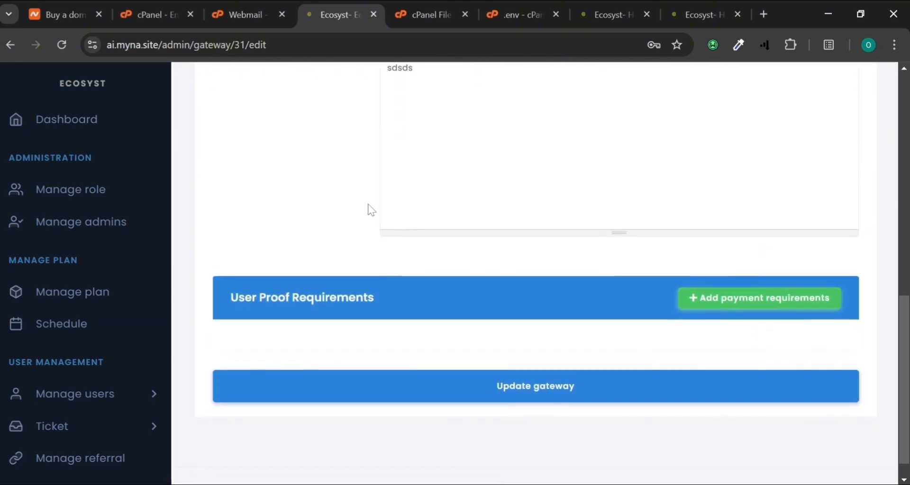
{"action": "scroll", "coordinate": [384, 286], "scroll_direction": "up", "scroll_amount": 10}
{"action": "scroll", "coordinate": [272, 124], "scroll_direction": "up", "scroll_amount": 3}
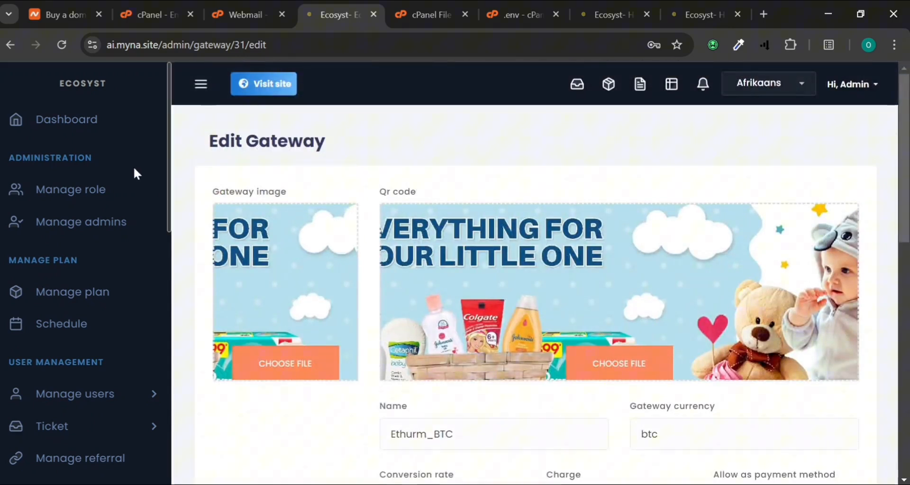
{"action": "left_click", "coordinate": [9, 45]}
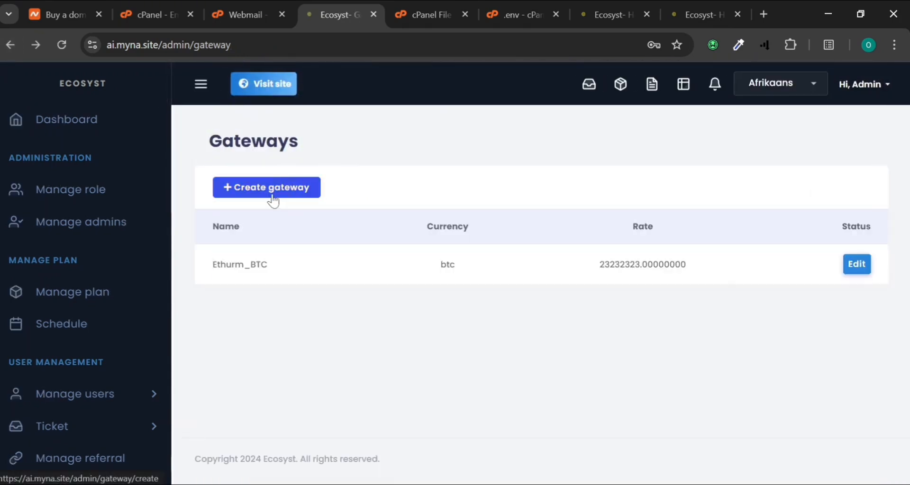
Start a new gateway and load the btc coin picture as its gateway image
{"action": "left_click", "coordinate": [273, 200]}
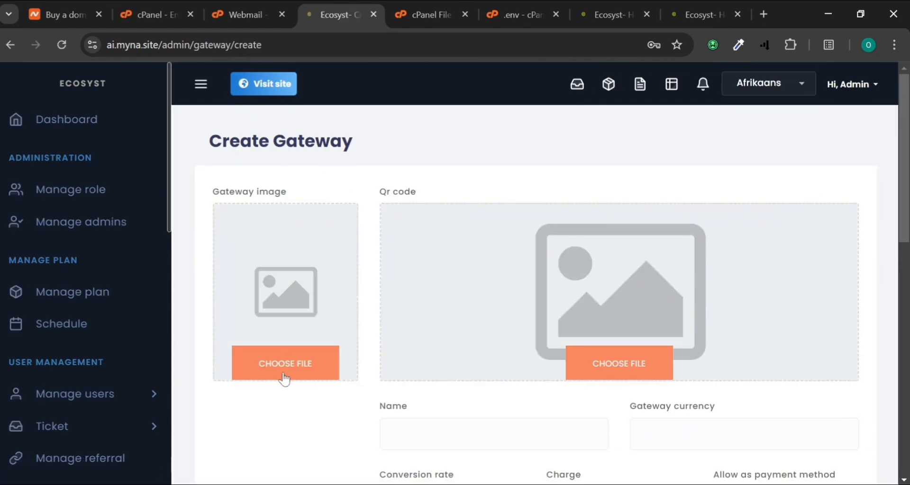
{"action": "left_click", "coordinate": [286, 376]}
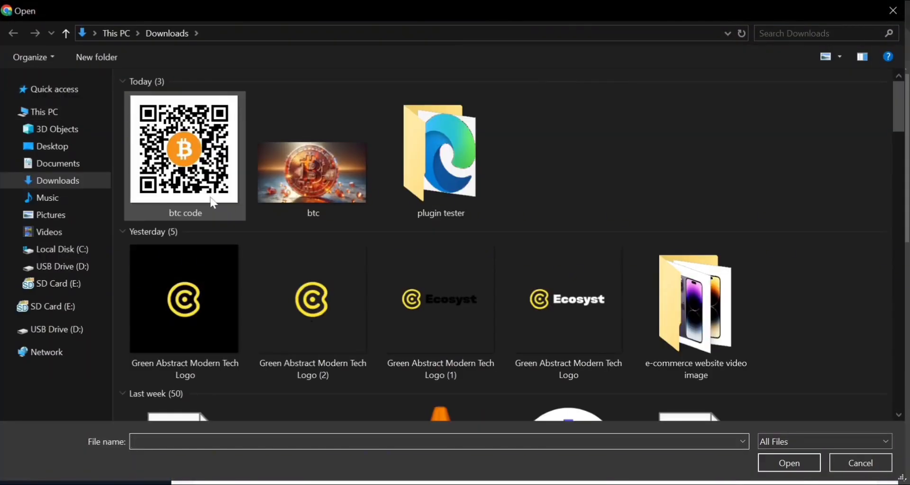
{"action": "left_click", "coordinate": [338, 189]}
{"action": "double_click", "coordinate": [336, 183]}
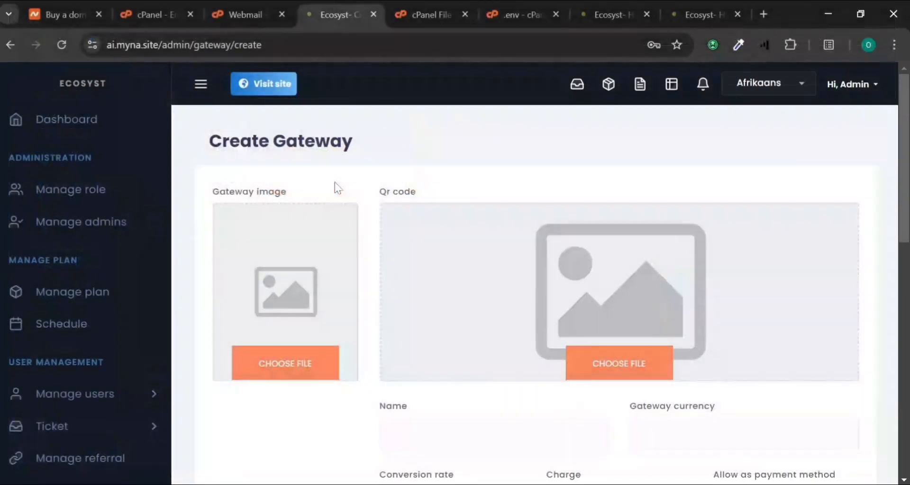
Load the btc code picture as the gateway's QR code, then go to the Name field
{"action": "left_click", "coordinate": [617, 366]}
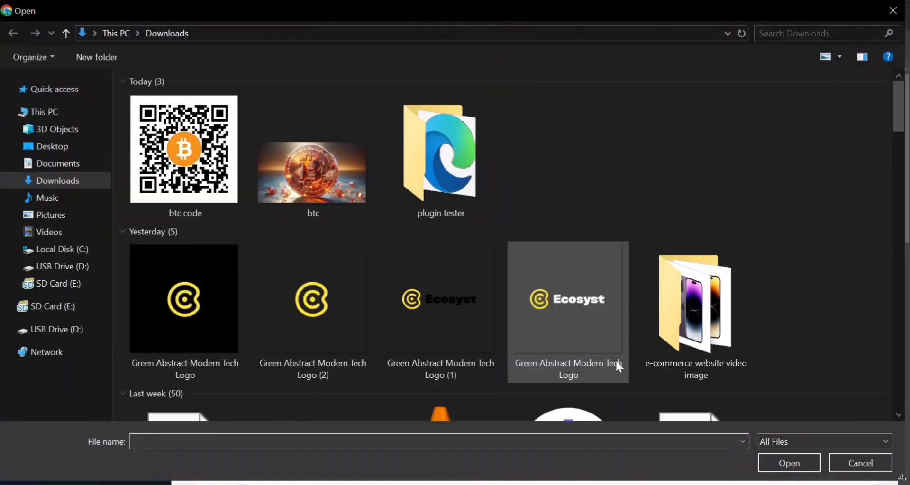
{"action": "double_click", "coordinate": [197, 209]}
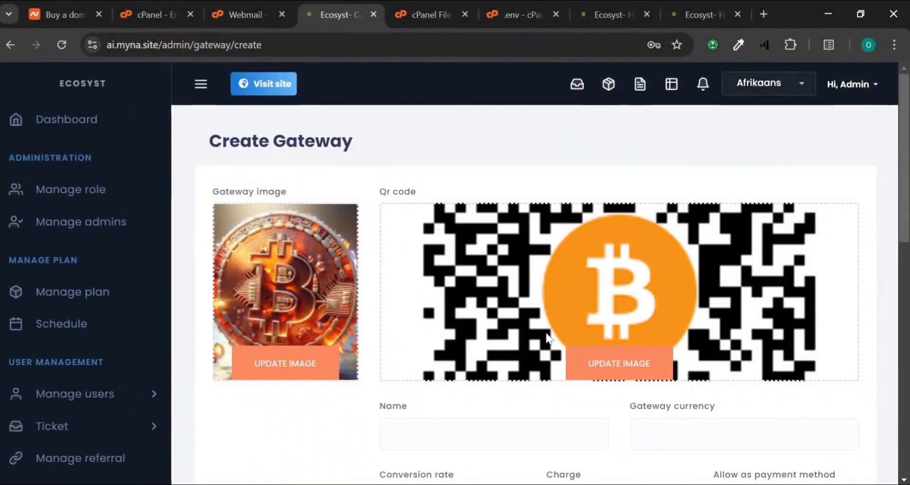
{"action": "scroll", "coordinate": [544, 337], "scroll_direction": "down", "scroll_amount": 3}
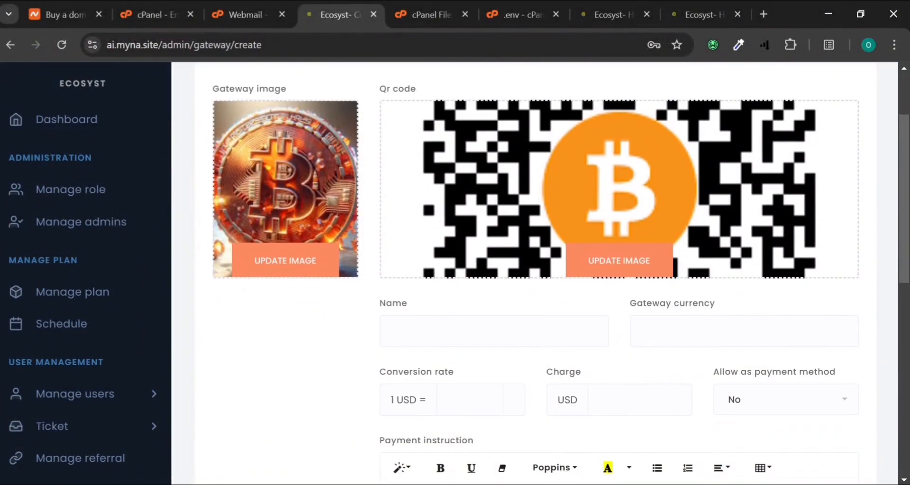
{"action": "left_click", "coordinate": [494, 331]}
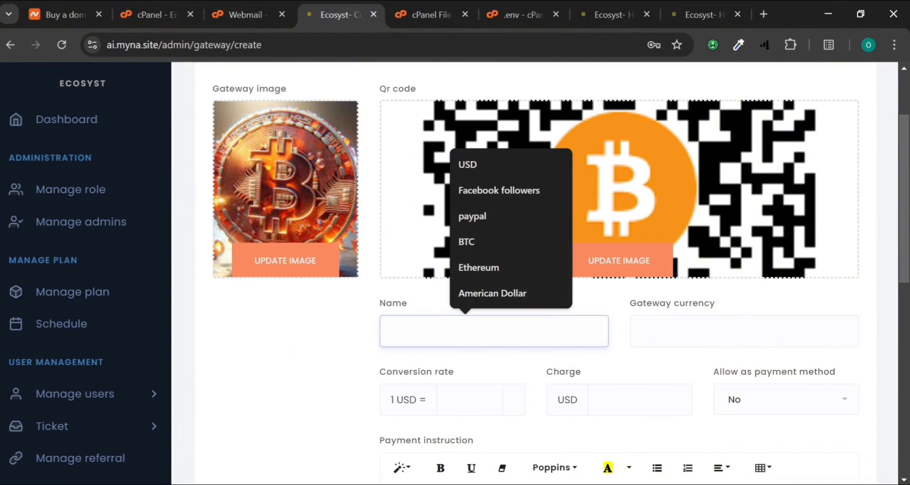
Set name BITCOIN, currency BTC, conversion rate 0.000017, charge 1, and allow as payment method
{"action": "type", "text": "B"}
{"action": "key", "text": "Down"}
{"action": "key", "text": "Down"}
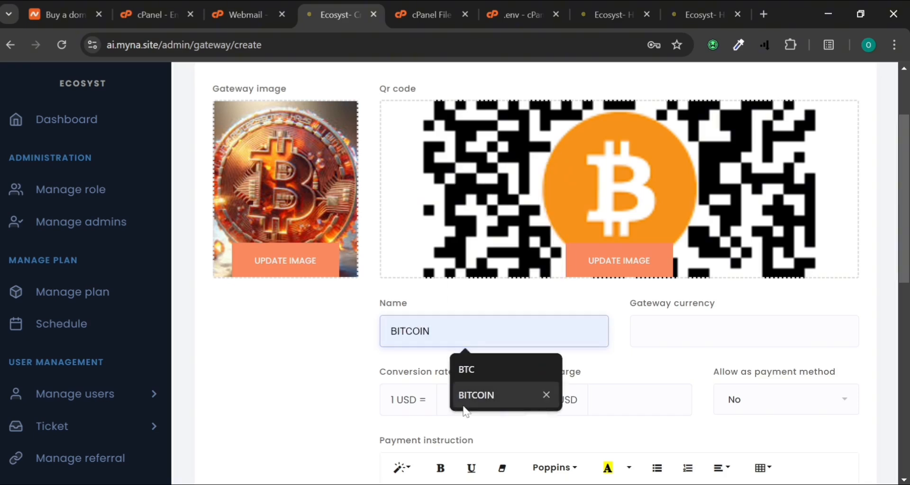
{"action": "key", "text": "Return"}
{"action": "key", "text": "Tab"}
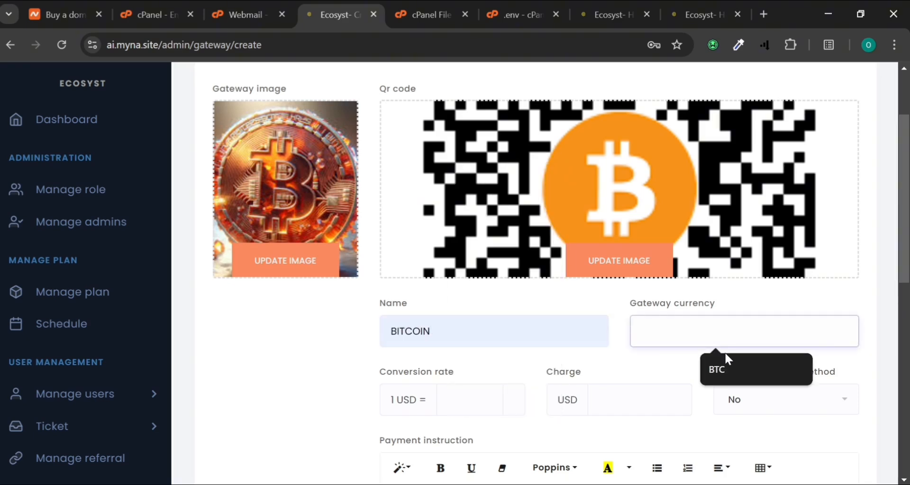
{"action": "left_click", "coordinate": [714, 378]}
{"action": "scroll", "coordinate": [587, 386], "scroll_direction": "down", "scroll_amount": 2}
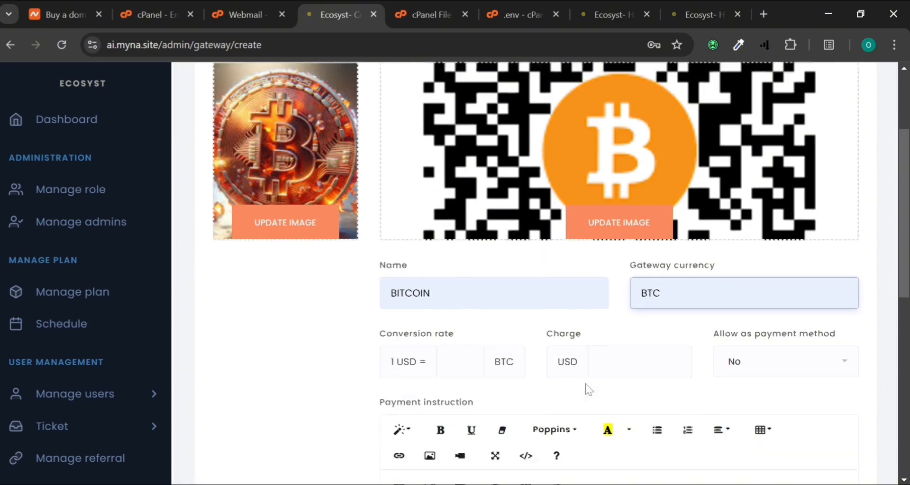
{"action": "left_click", "coordinate": [460, 290]}
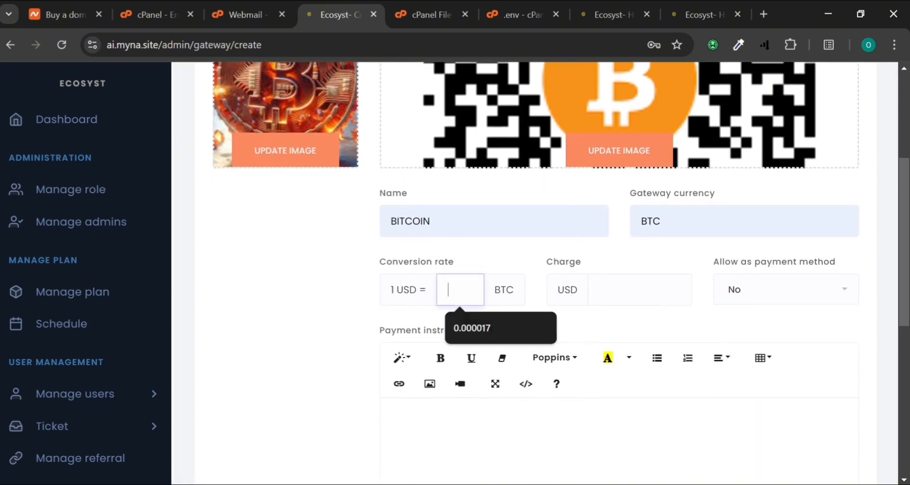
{"action": "left_click", "coordinate": [470, 324]}
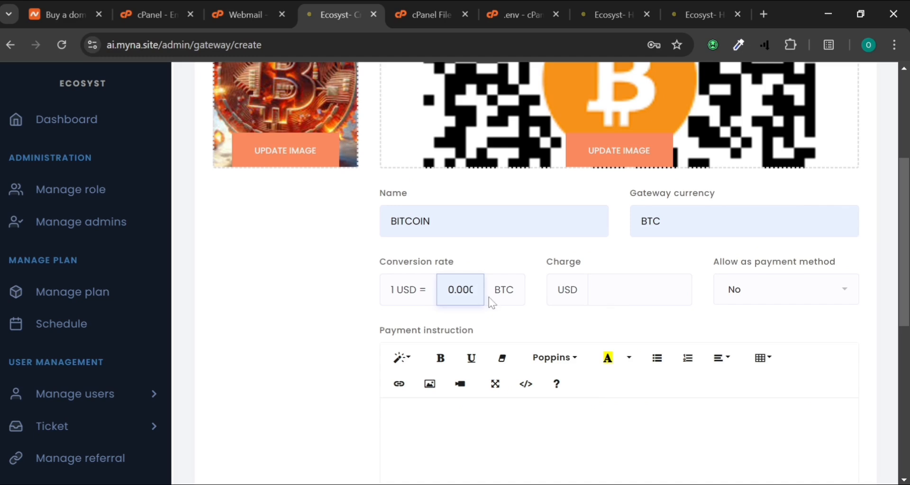
{"action": "left_click", "coordinate": [636, 290]}
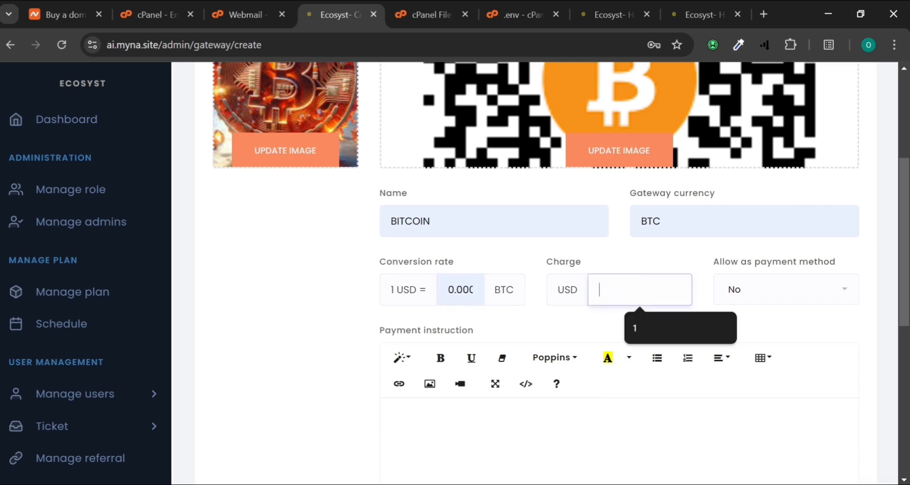
{"action": "left_click", "coordinate": [642, 326]}
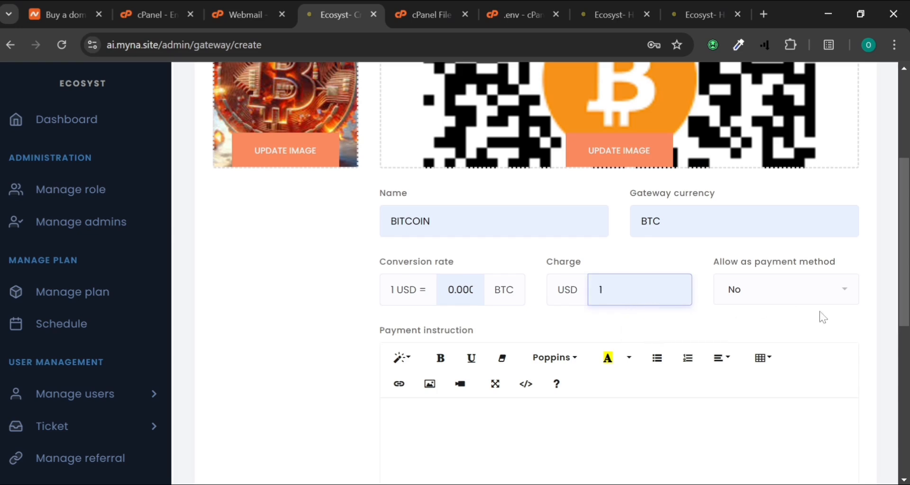
{"action": "left_click", "coordinate": [803, 293]}
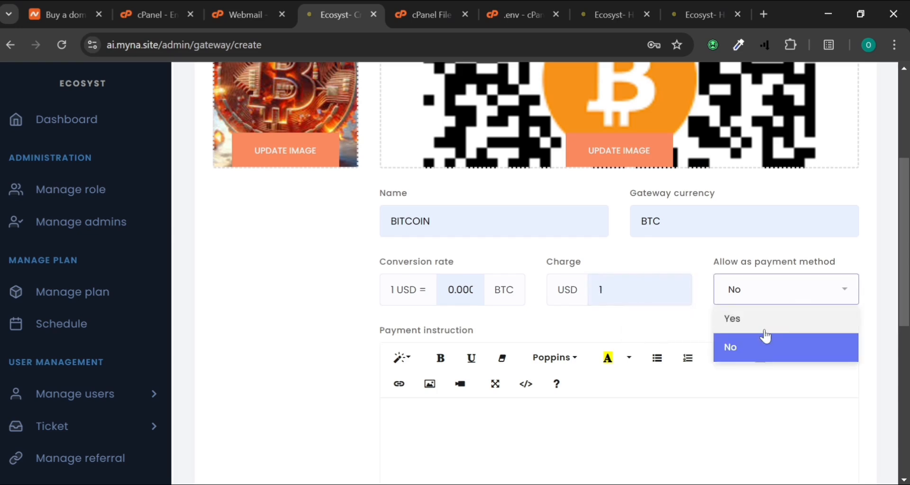
{"action": "left_click", "coordinate": [754, 317]}
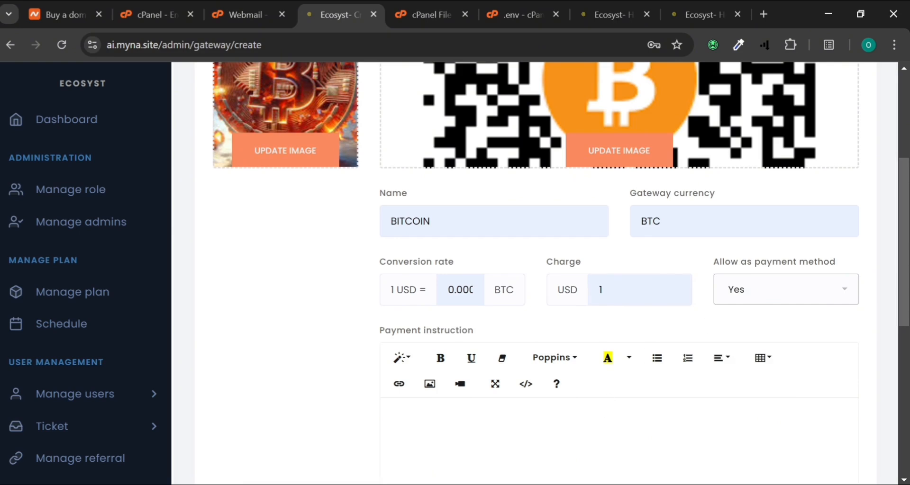
Write payment instructions asking for payment and proof to a wallet address, then wait for confirmation
{"action": "scroll", "coordinate": [619, 304], "scroll_direction": "down", "scroll_amount": 3}
{"action": "left_click", "coordinate": [388, 260]}
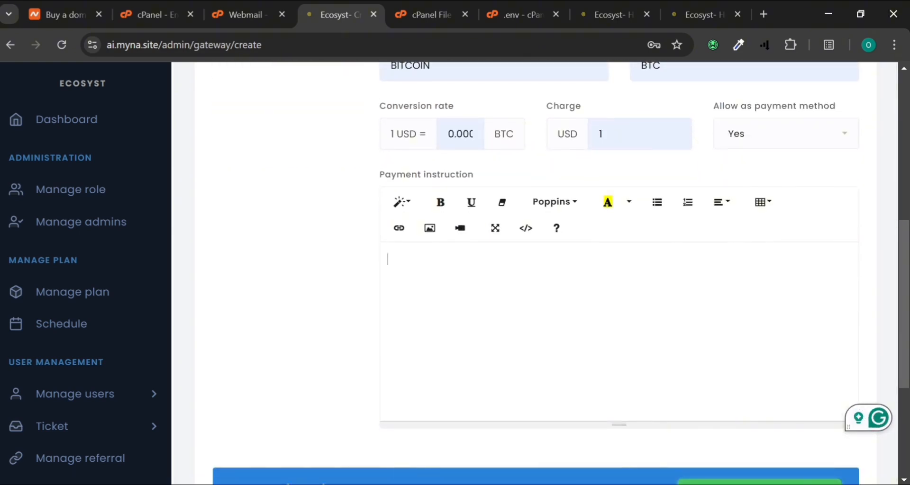
{"action": "type", "text": "Make your payement to"}
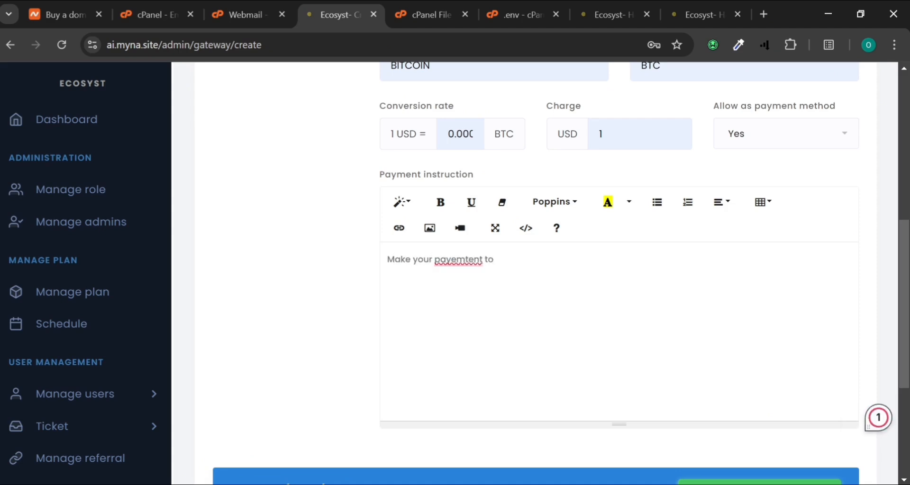
{"action": "key", "text": "BackSpace"}
{"action": "key", "text": "BackSpace"}
{"action": "key", "text": "BackSpace"}
{"action": "key", "text": "BackSpace"}
{"action": "key", "text": "BackSpace"}
{"action": "type", "text": "nt to this address and send me your pro"}
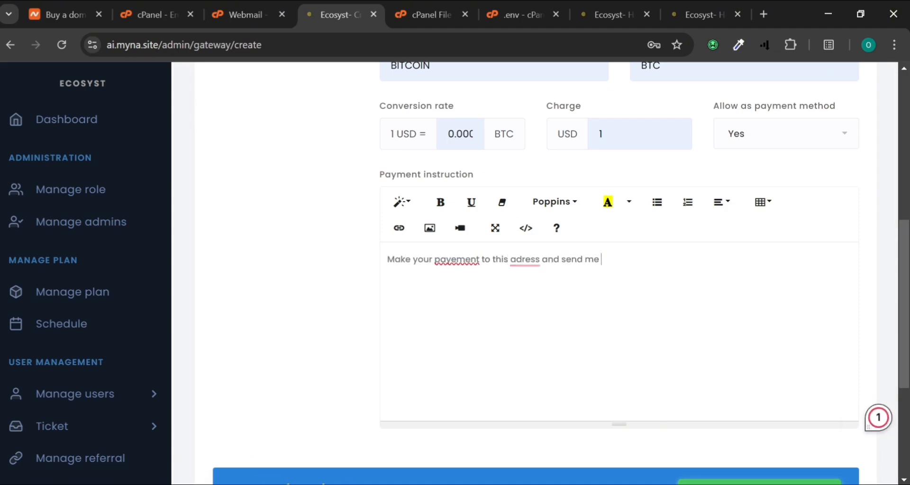
{"action": "type", "text": "of of payment"}
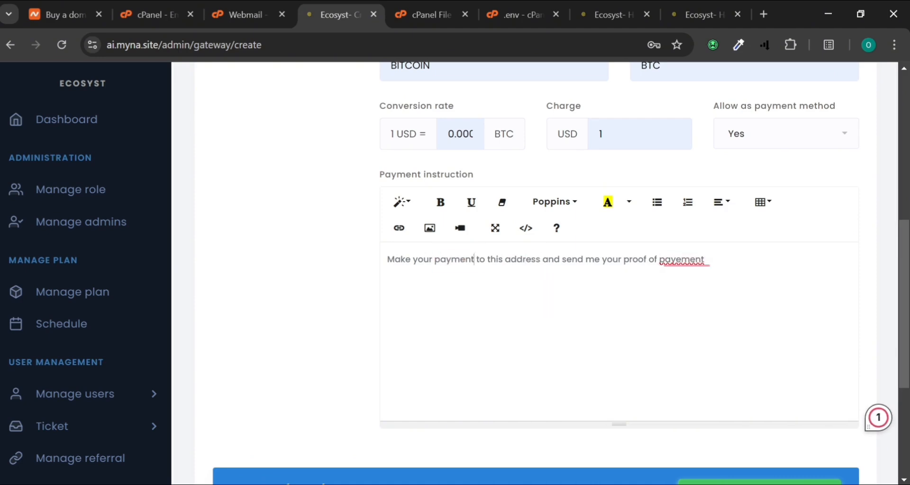
{"action": "type", "text": ":"}
{"action": "key", "text": "Return"}
{"action": "type", "text": "2y47ey2378y7er237yr8y2389r782"}
{"action": "key", "text": "Return"}
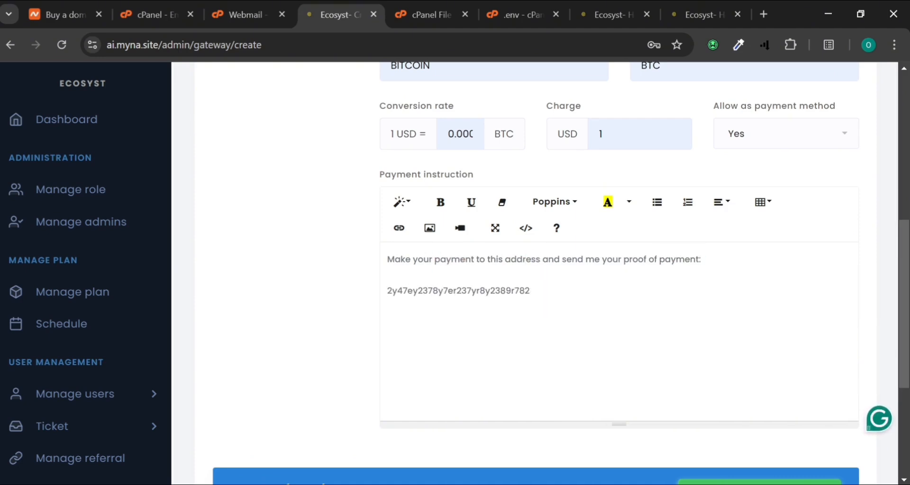
{"action": "type", "text": "Then wait for confirmation"}
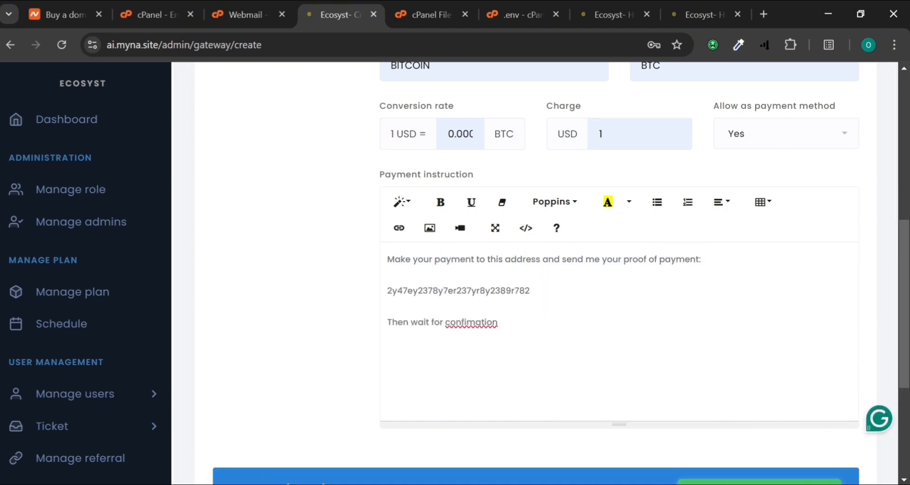
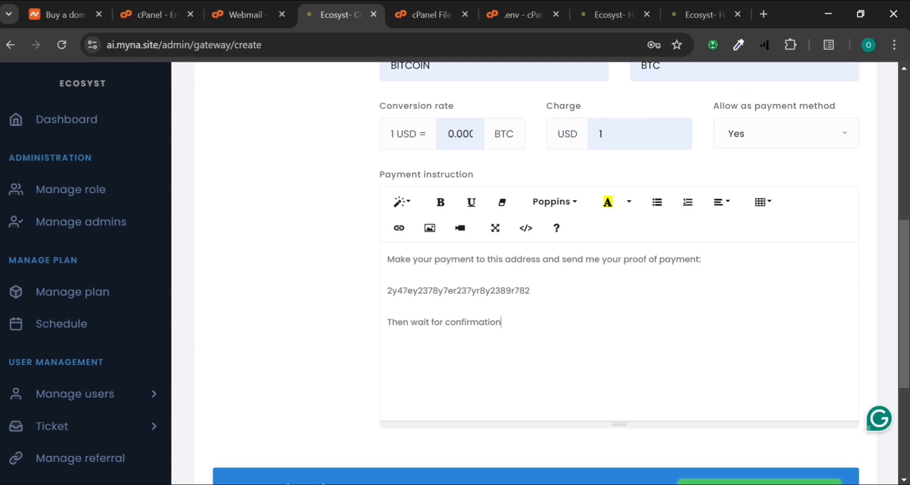
Add a user proof requirement named 'Proof of payment (screenshot)' with type File upload
{"action": "scroll", "coordinate": [535, 273], "scroll_direction": "down", "scroll_amount": 2}
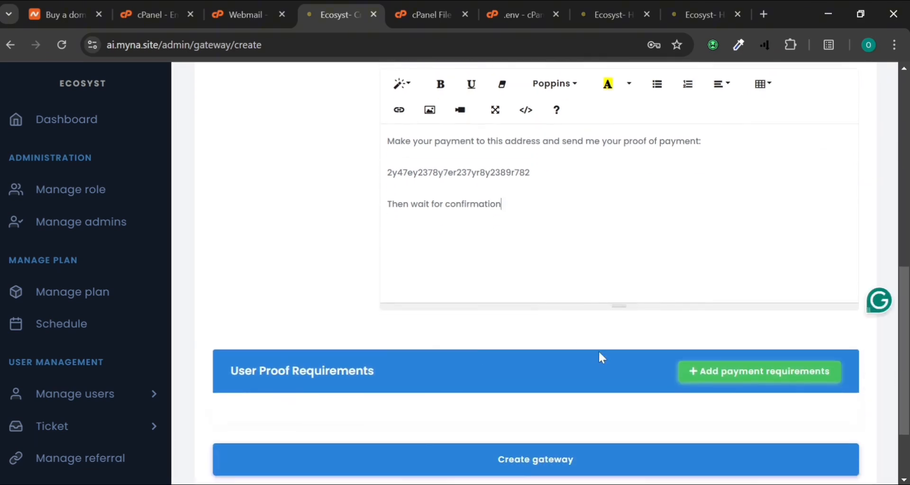
{"action": "scroll", "coordinate": [598, 351], "scroll_direction": "down", "scroll_amount": 1}
{"action": "left_click", "coordinate": [746, 320]}
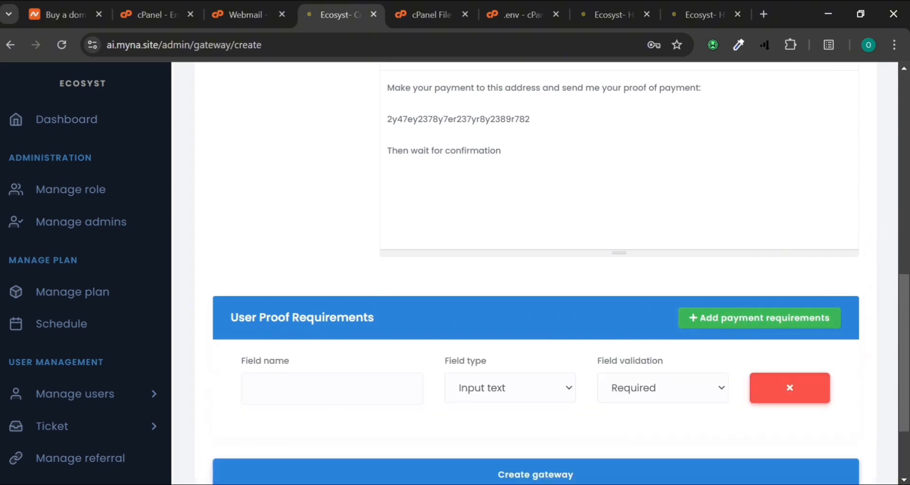
{"action": "left_click_drag", "start_coordinate": [230, 317], "coordinate": [397, 324]}
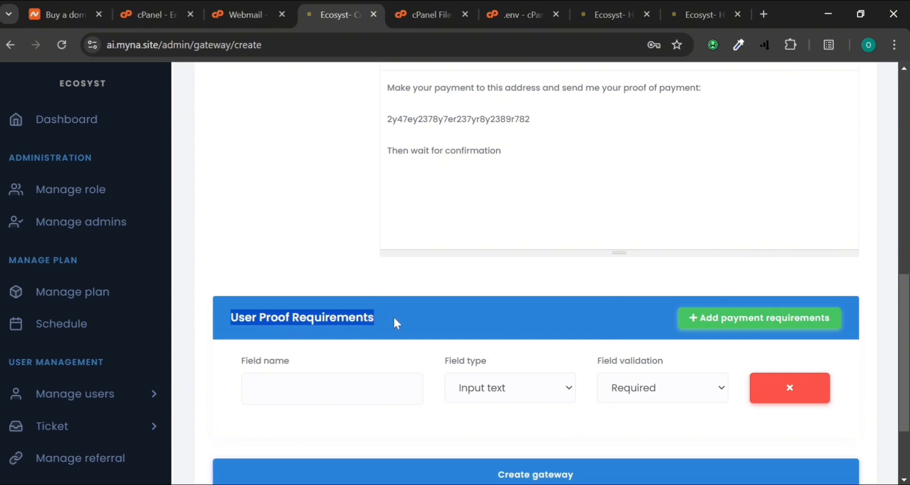
{"action": "left_click", "coordinate": [326, 389]}
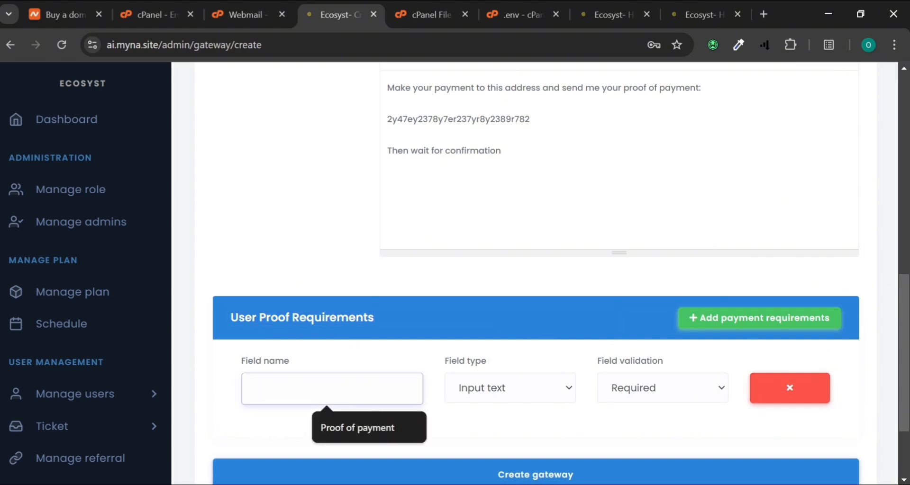
{"action": "left_click", "coordinate": [334, 428]}
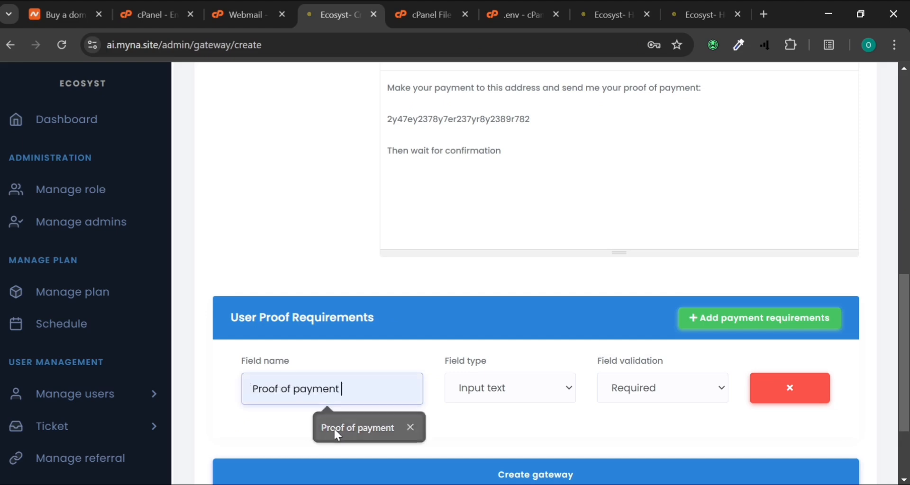
{"action": "left_click", "coordinate": [515, 396]}
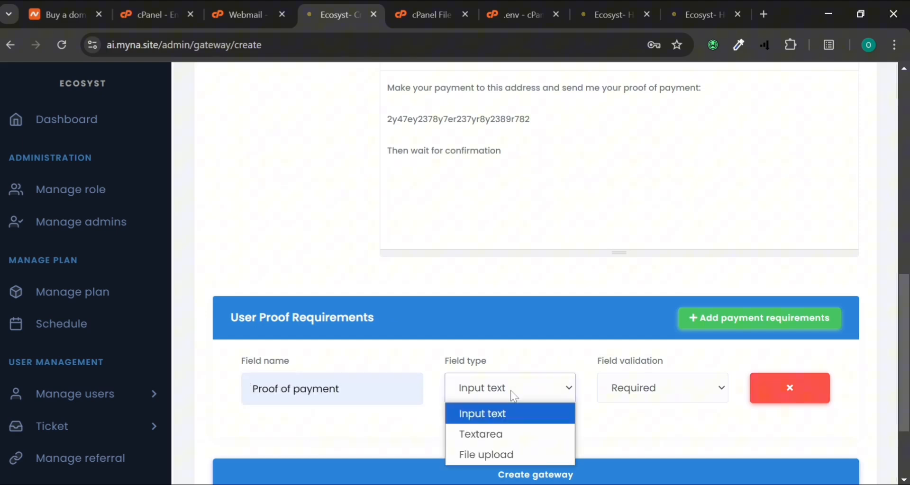
{"action": "left_click", "coordinate": [491, 454]}
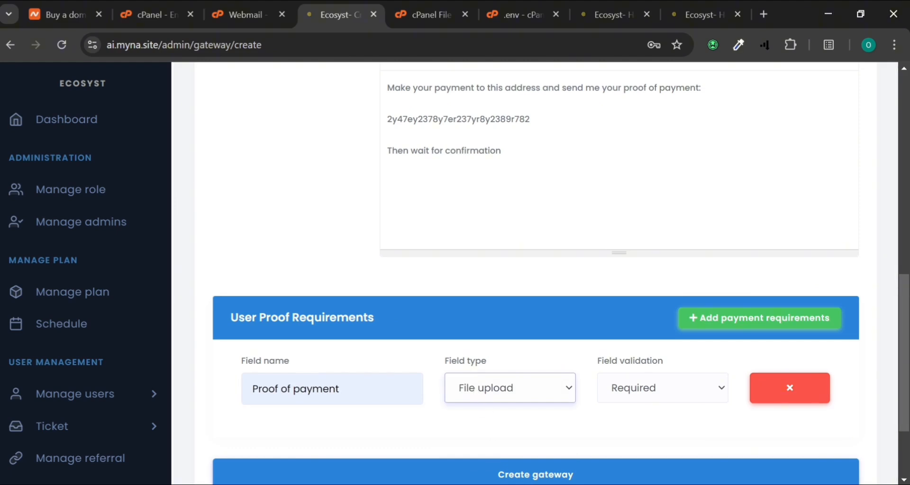
{"action": "left_click", "coordinate": [355, 389]}
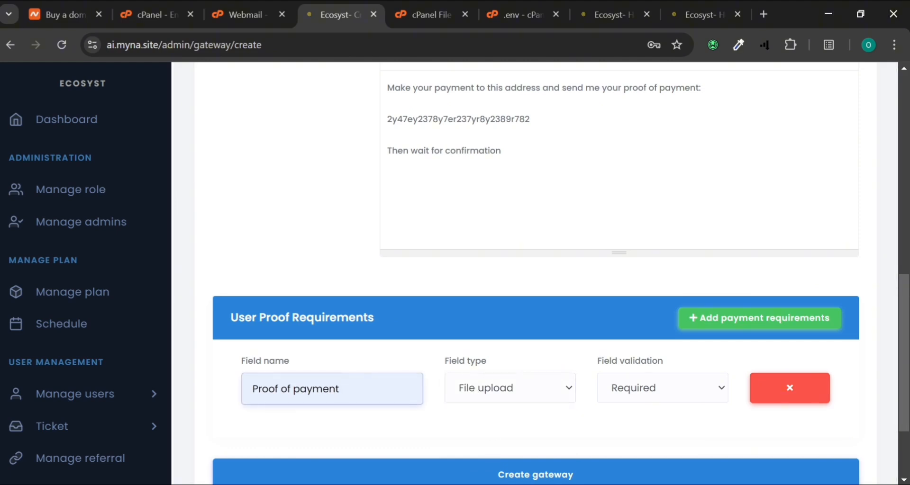
{"action": "type", "text": "(screenshot)"}
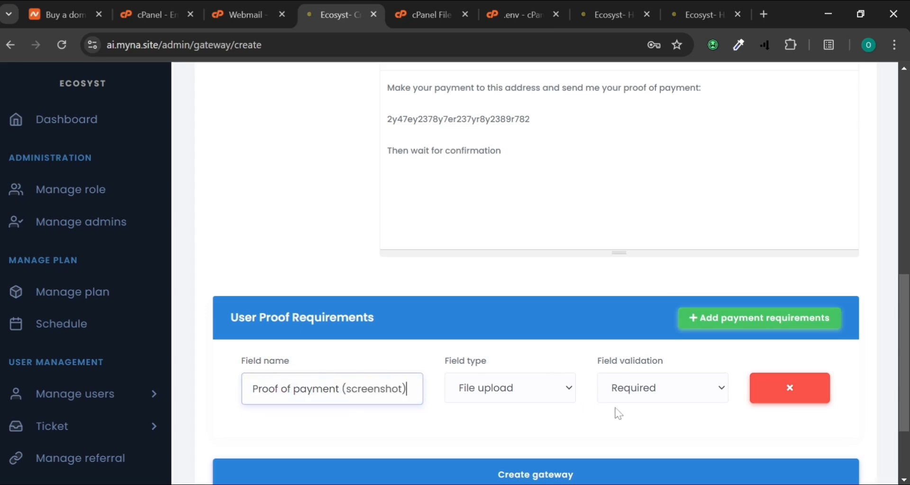
Keep the requirement Required and create the BITCOIN gateway
{"action": "left_click", "coordinate": [639, 397]}
{"action": "left_click", "coordinate": [643, 402]}
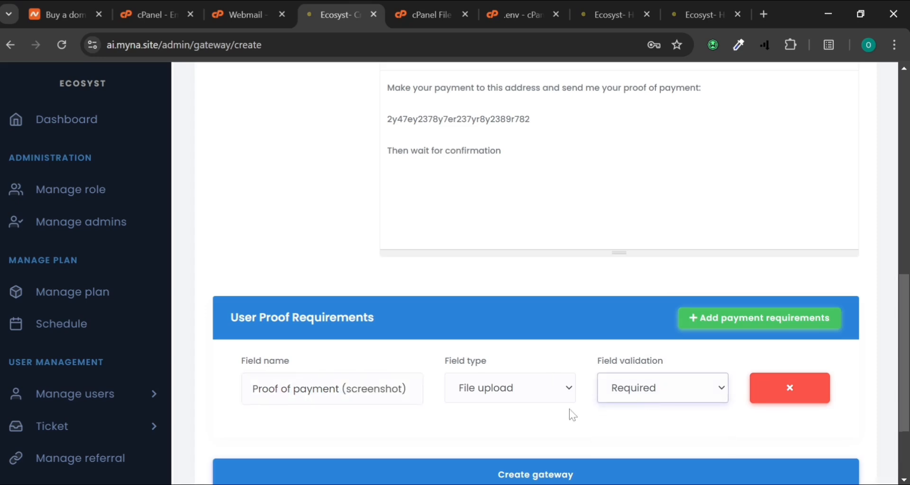
{"action": "scroll", "coordinate": [569, 409], "scroll_direction": "down", "scroll_amount": 2}
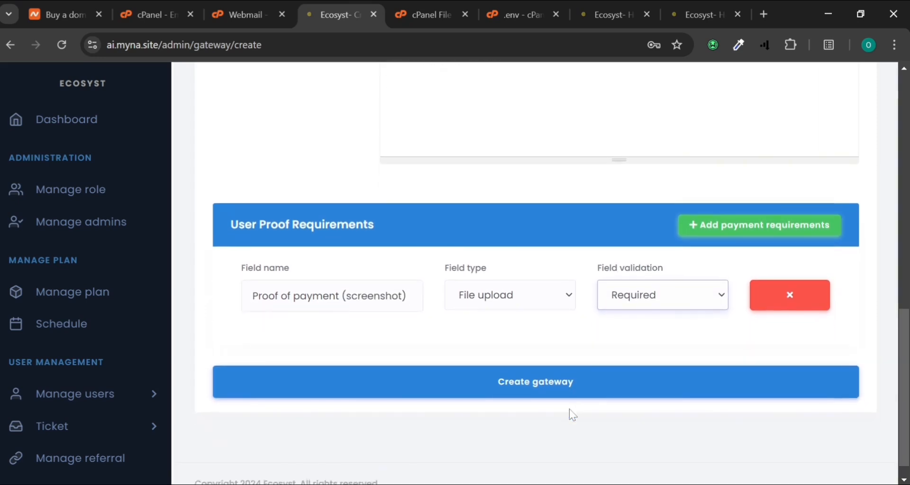
{"action": "left_click", "coordinate": [511, 385]}
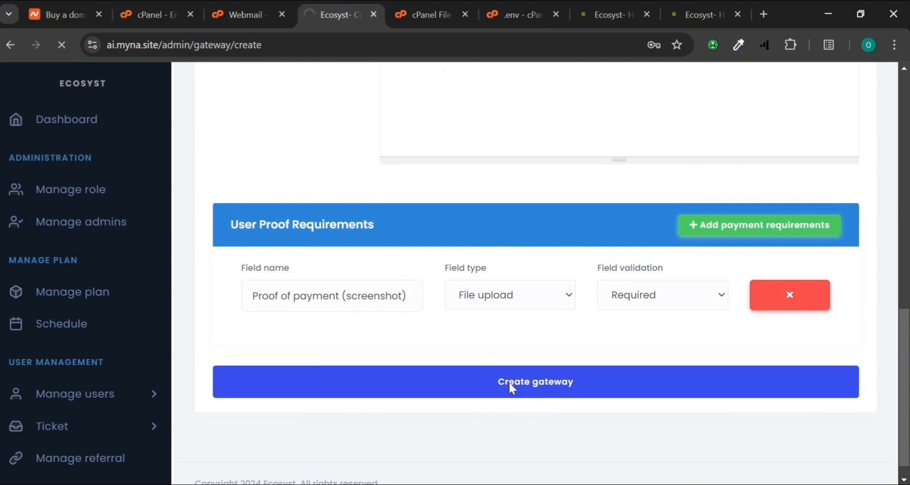
Set the Ethurm_BTC gateway's Allow as payment method to No and update it
{"action": "scroll", "coordinate": [75, 443], "scroll_direction": "down", "scroll_amount": 8}
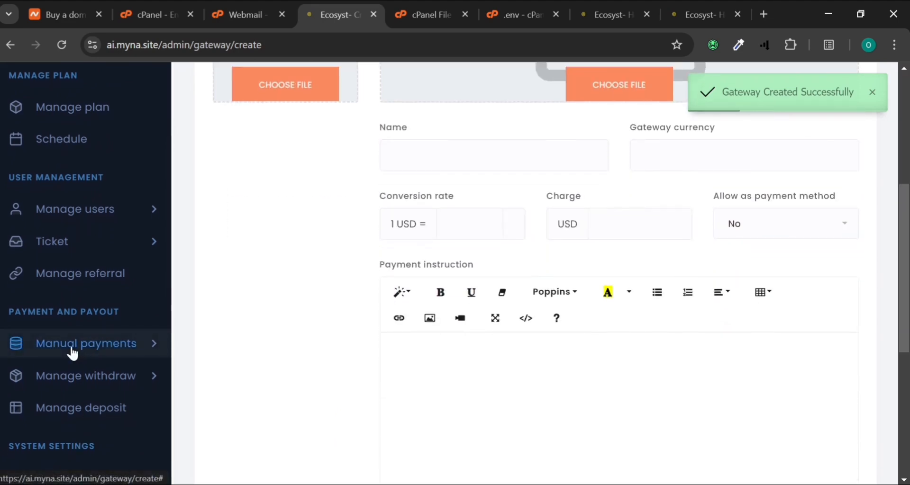
{"action": "scroll", "coordinate": [73, 349], "scroll_direction": "down", "scroll_amount": 4}
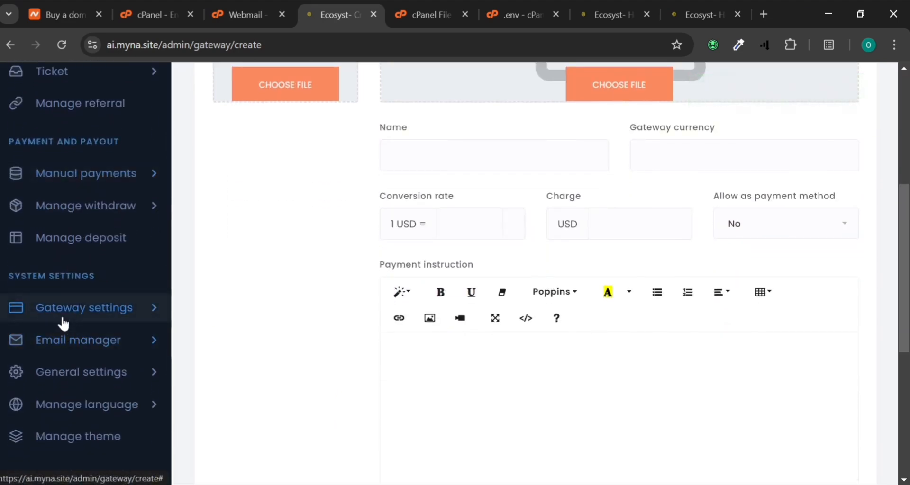
{"action": "left_click", "coordinate": [63, 317]}
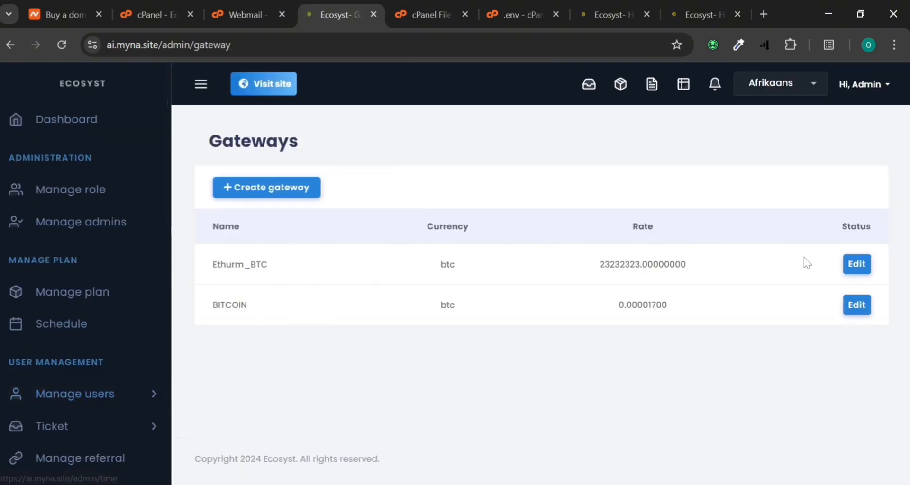
{"action": "left_click", "coordinate": [862, 264]}
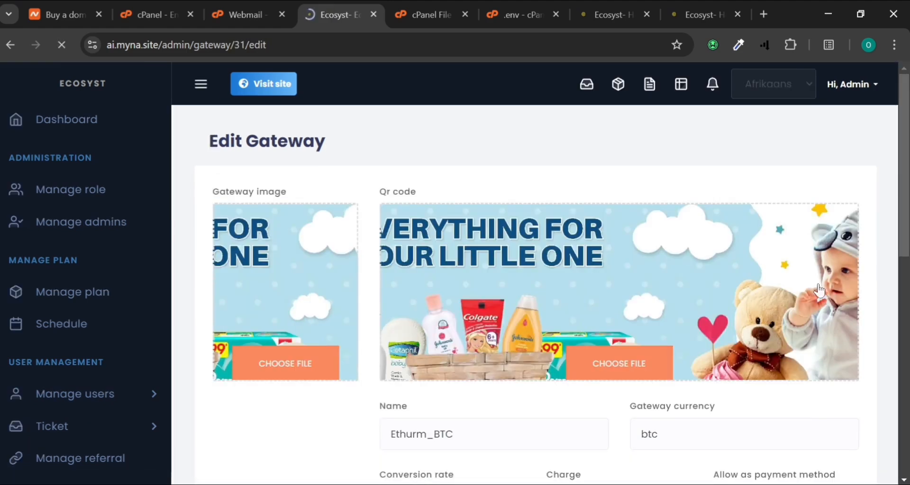
{"action": "scroll", "coordinate": [797, 287], "scroll_direction": "down", "scroll_amount": 5}
{"action": "left_click", "coordinate": [779, 253]}
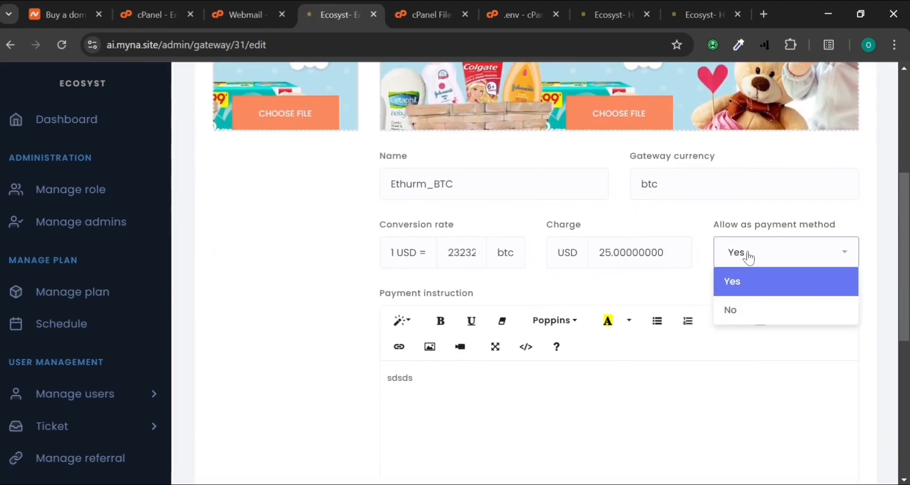
{"action": "left_click", "coordinate": [751, 311]}
{"action": "scroll", "coordinate": [616, 291], "scroll_direction": "down", "scroll_amount": 7}
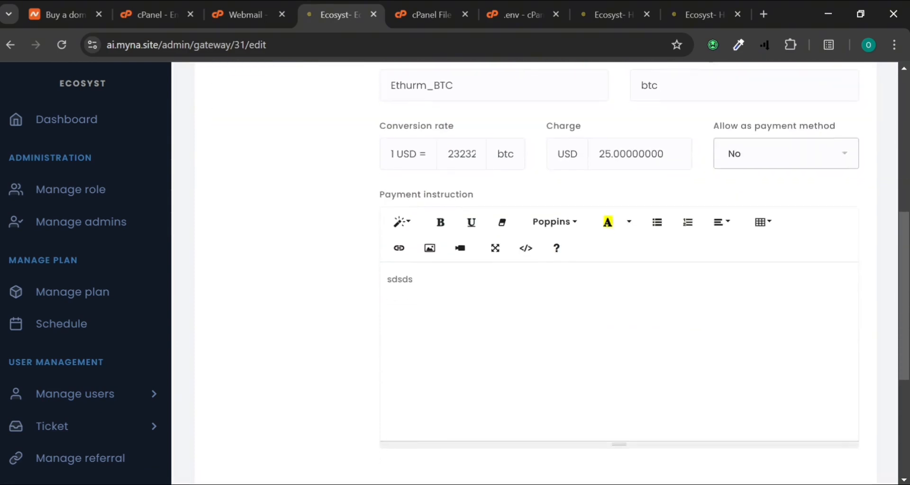
{"action": "left_click", "coordinate": [554, 371]}
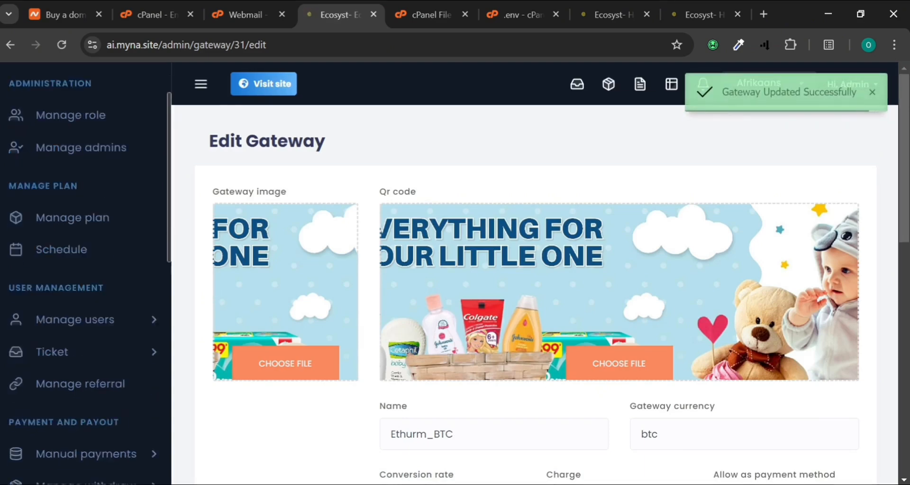
Open Manage referral, showing VIP plan commissions from level 1 at 10% to level 5 at 50%
{"action": "scroll", "coordinate": [59, 418], "scroll_direction": "down", "scroll_amount": 4}
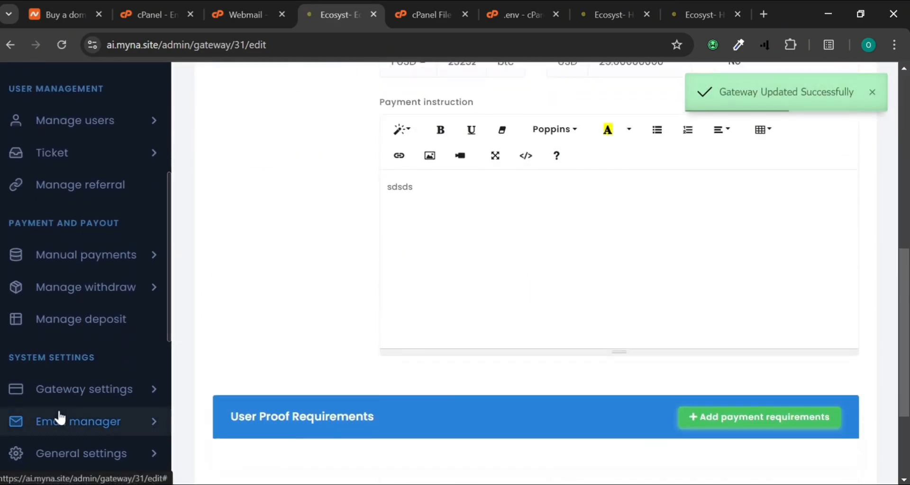
{"action": "scroll", "coordinate": [59, 418], "scroll_direction": "down", "scroll_amount": 2}
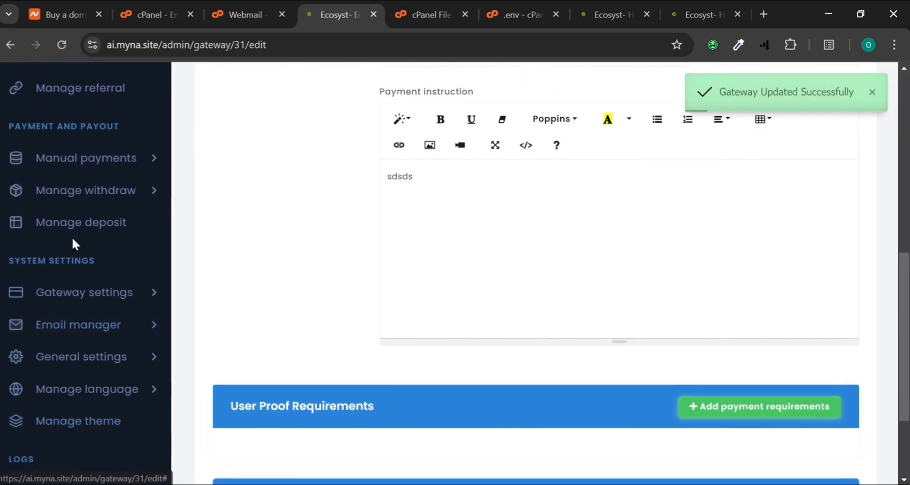
{"action": "scroll", "coordinate": [72, 242], "scroll_direction": "up", "scroll_amount": 1}
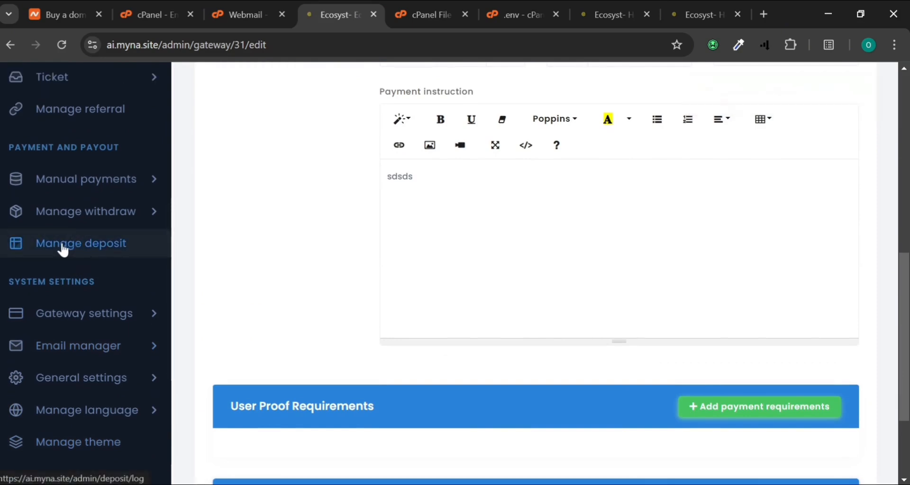
{"action": "left_click", "coordinate": [74, 189]}
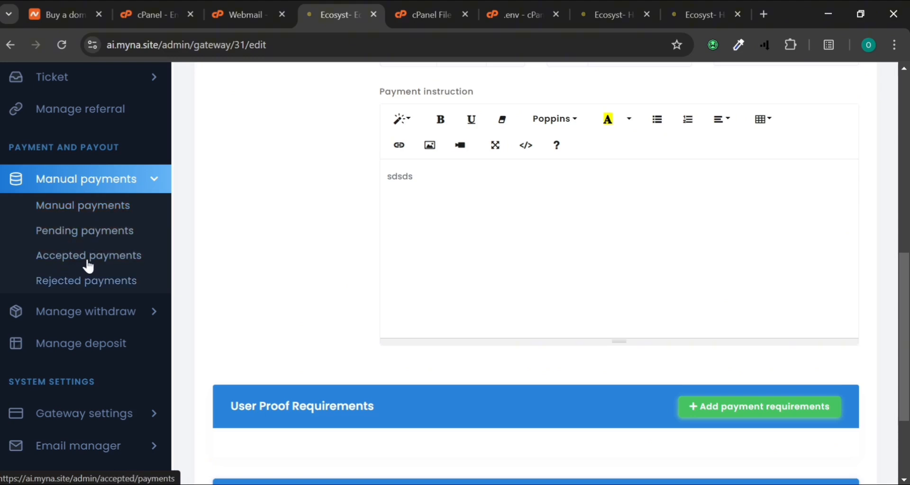
{"action": "scroll", "coordinate": [62, 195], "scroll_direction": "up", "scroll_amount": 1}
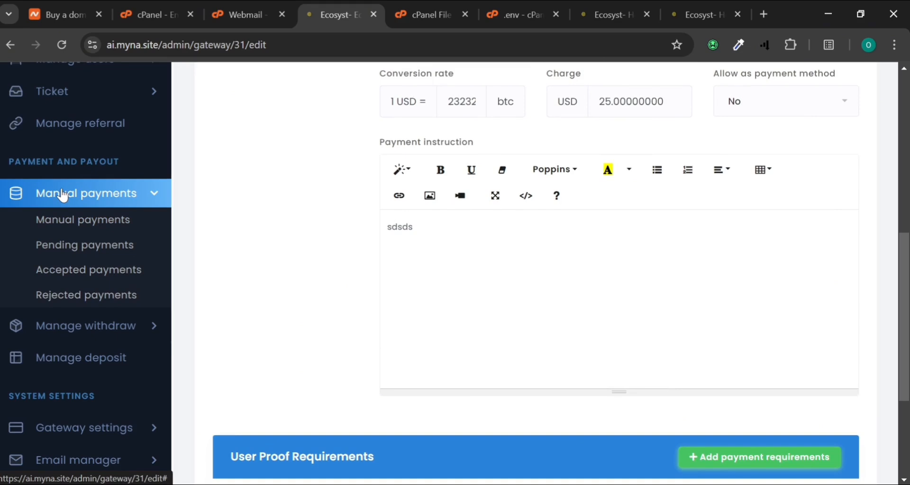
{"action": "scroll", "coordinate": [62, 194], "scroll_direction": "up", "scroll_amount": 2}
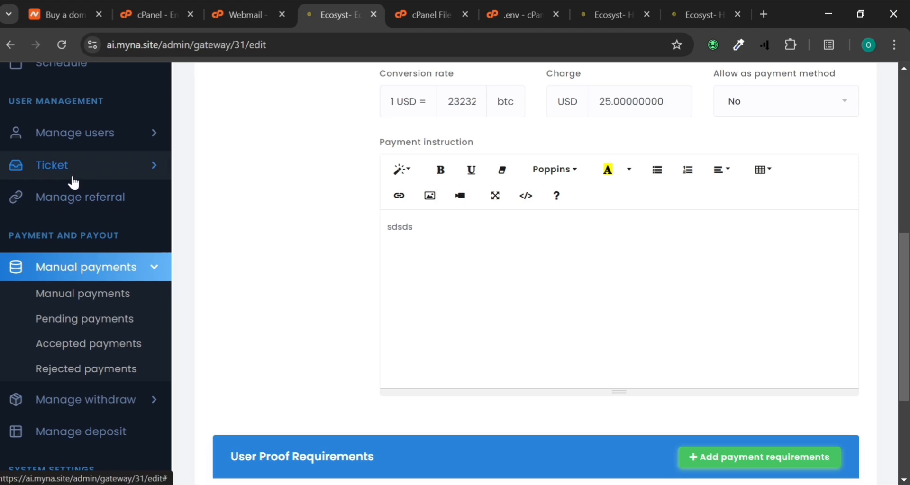
{"action": "left_click", "coordinate": [80, 197]}
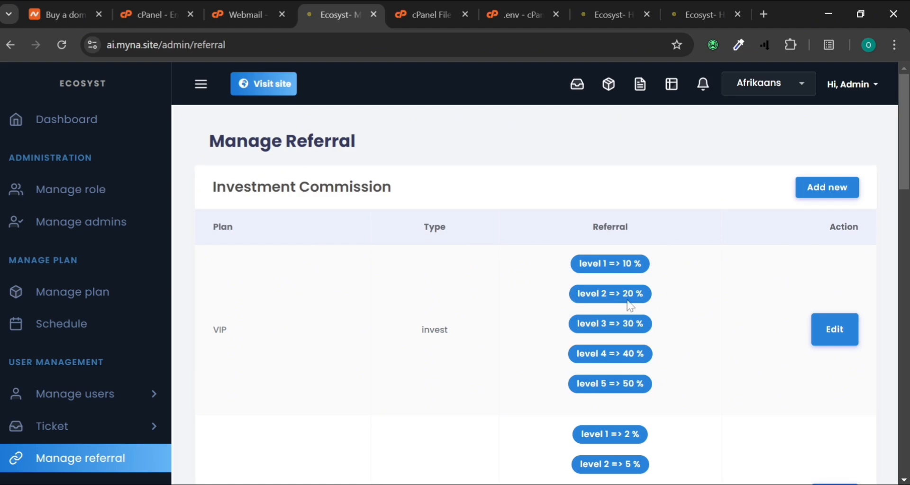
Review the referral commission table, then expand and collapse the Manage users menu
{"action": "scroll", "coordinate": [628, 367], "scroll_direction": "down", "scroll_amount": 17}
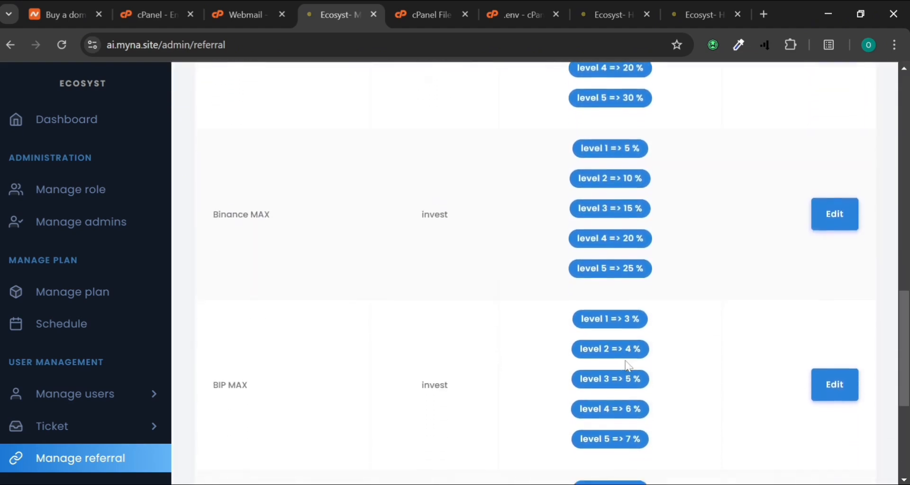
{"action": "scroll", "coordinate": [628, 366], "scroll_direction": "up", "scroll_amount": 17}
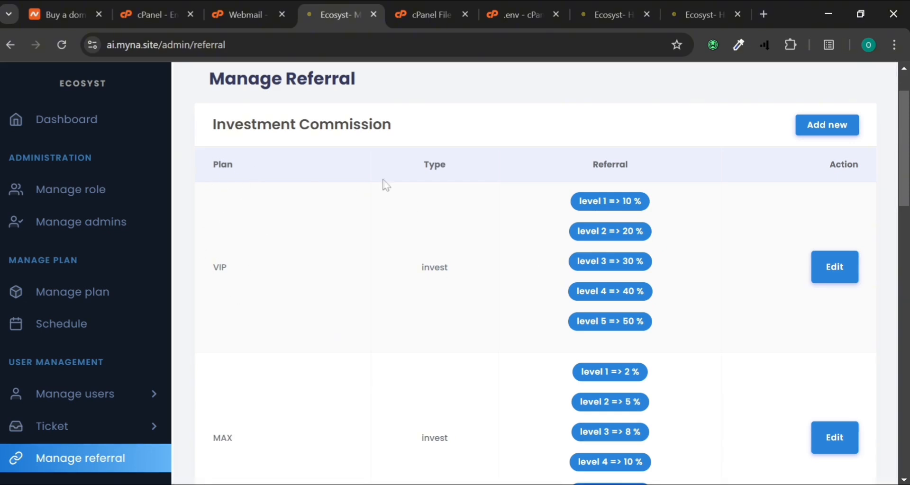
{"action": "scroll", "coordinate": [579, 334], "scroll_direction": "down", "scroll_amount": 10}
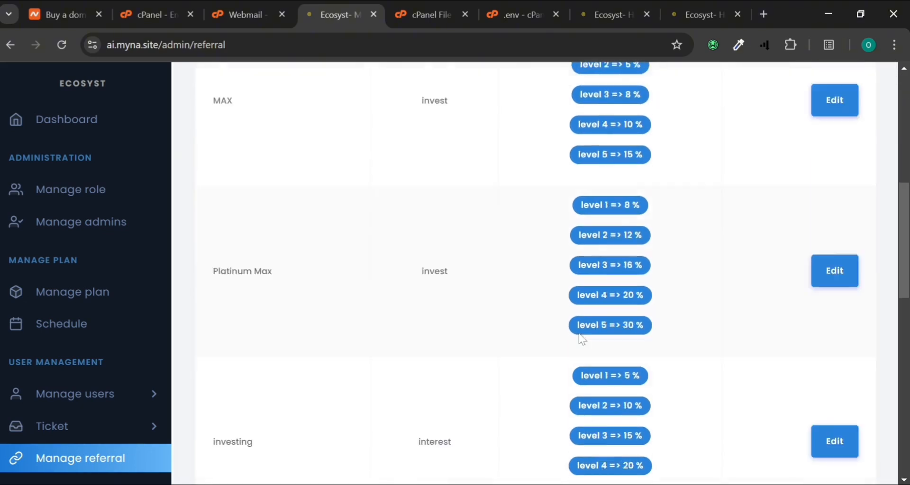
{"action": "scroll", "coordinate": [663, 285], "scroll_direction": "down", "scroll_amount": 3}
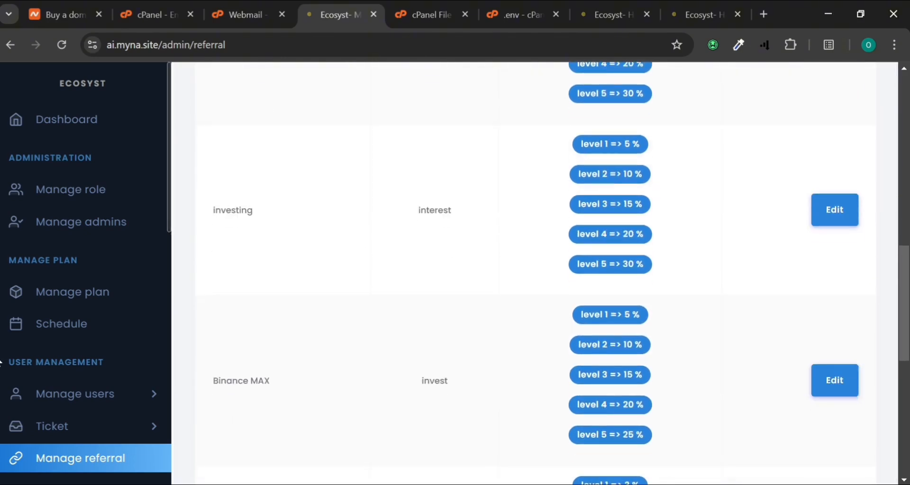
{"action": "scroll", "coordinate": [62, 422], "scroll_direction": "down", "scroll_amount": 1}
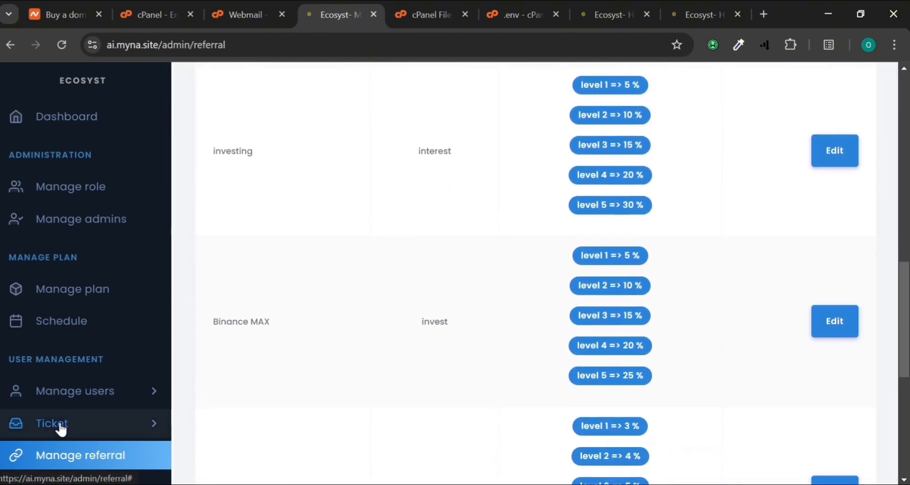
{"action": "left_click", "coordinate": [94, 403]}
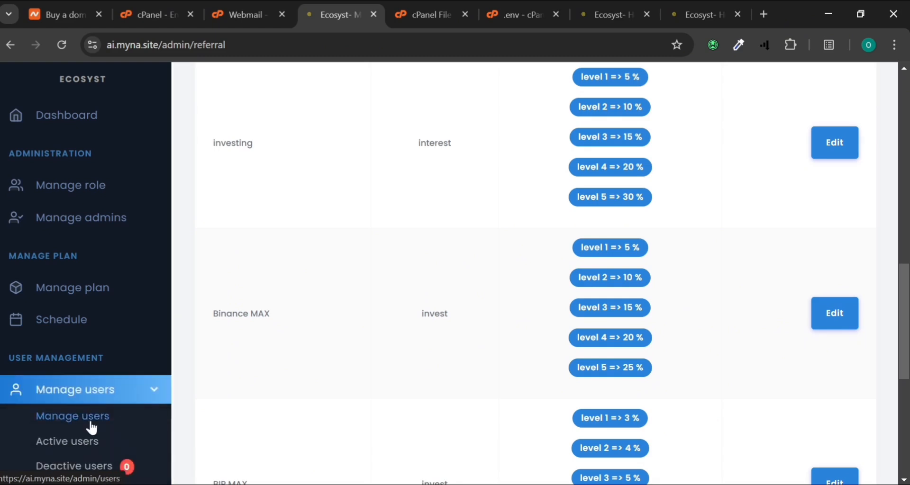
{"action": "scroll", "coordinate": [91, 429], "scroll_direction": "down", "scroll_amount": 2}
{"action": "scroll", "coordinate": [91, 428], "scroll_direction": "down", "scroll_amount": 3}
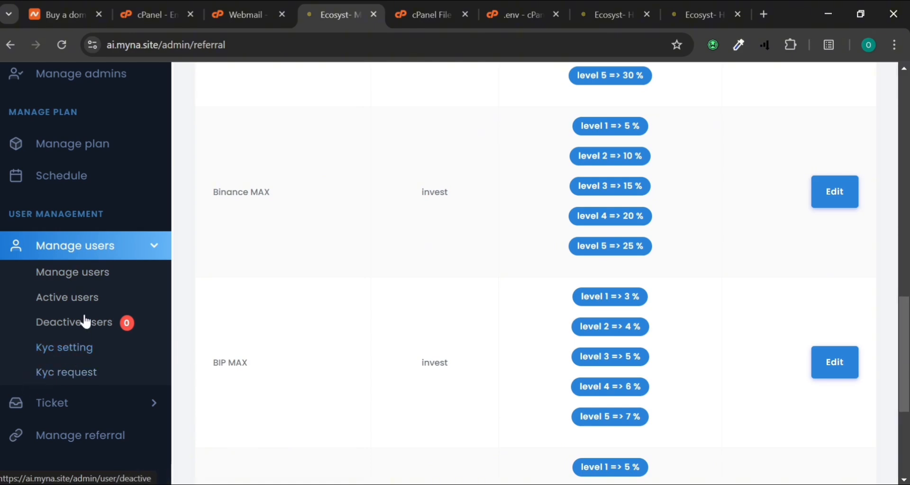
{"action": "left_click", "coordinate": [75, 260]}
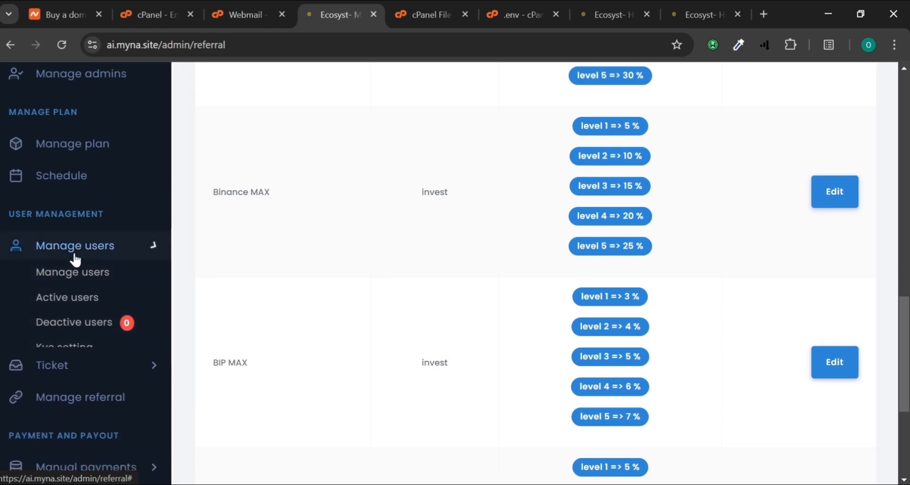
{"action": "scroll", "coordinate": [57, 180], "scroll_direction": "up", "scroll_amount": 3}
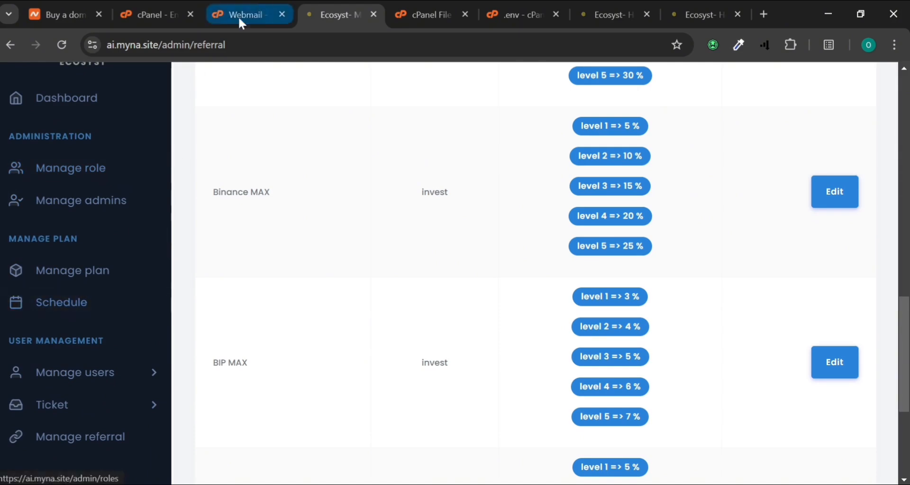
{"action": "scroll", "coordinate": [189, 190], "scroll_direction": "up", "scroll_amount": 10}
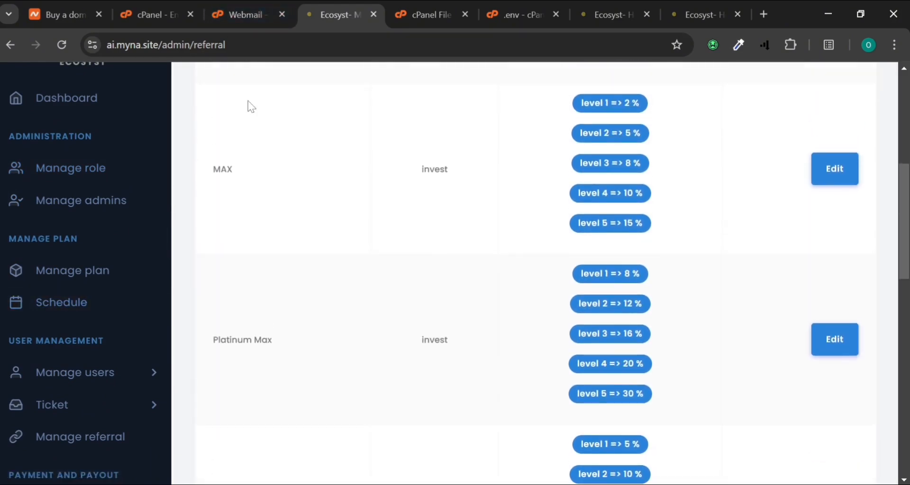
Show the Ecosyst public home page, with its tab moved beside the admin tab
{"action": "left_click", "coordinate": [615, 6]}
{"action": "left_click_drag", "start_coordinate": [611, 6], "coordinate": [429, 10]}
{"action": "scroll", "coordinate": [162, 195], "scroll_direction": "up", "scroll_amount": 3}
Browse the home page plan cards and affiliate bonuses
{"action": "scroll", "coordinate": [162, 202], "scroll_direction": "up", "scroll_amount": 15}
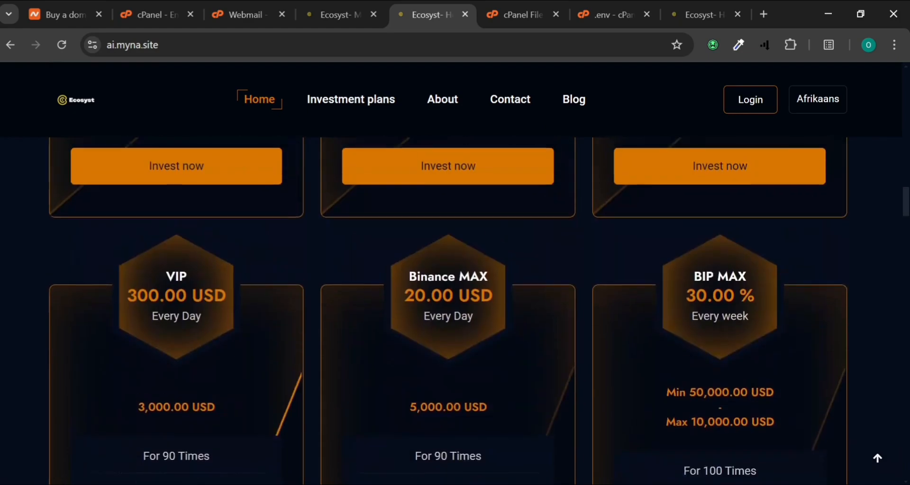
{"action": "scroll", "coordinate": [163, 202], "scroll_direction": "up", "scroll_amount": 8}
{"action": "scroll", "coordinate": [164, 202], "scroll_direction": "up", "scroll_amount": 2}
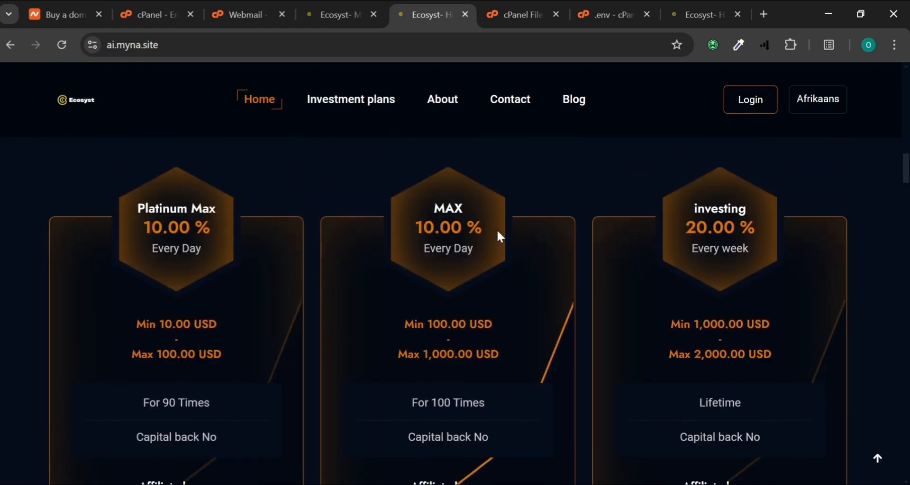
{"action": "scroll", "coordinate": [545, 256], "scroll_direction": "down", "scroll_amount": 8}
{"action": "scroll", "coordinate": [544, 256], "scroll_direction": "up", "scroll_amount": 8}
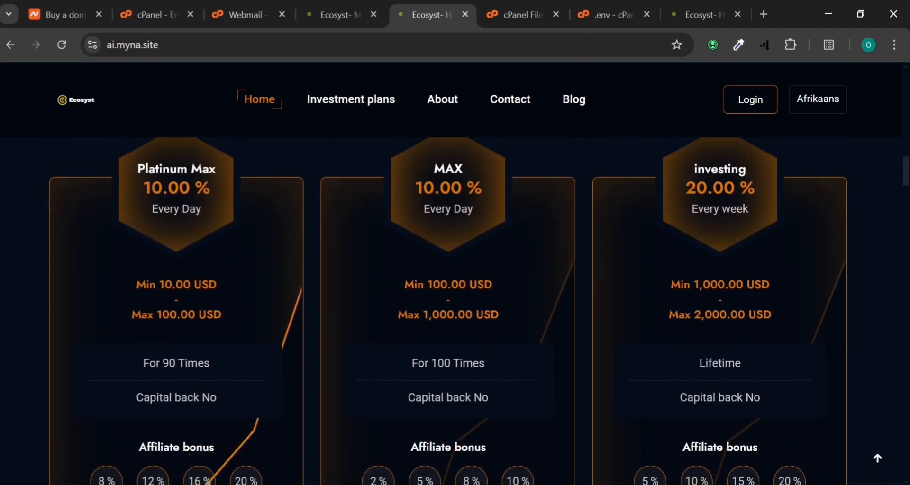
{"action": "scroll", "coordinate": [479, 310], "scroll_direction": "down", "scroll_amount": 1}
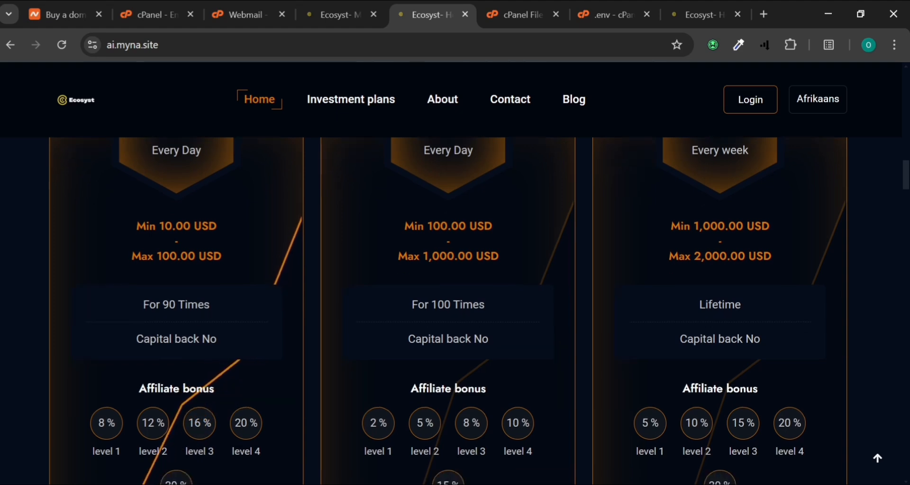
{"action": "scroll", "coordinate": [166, 232], "scroll_direction": "up", "scroll_amount": 1}
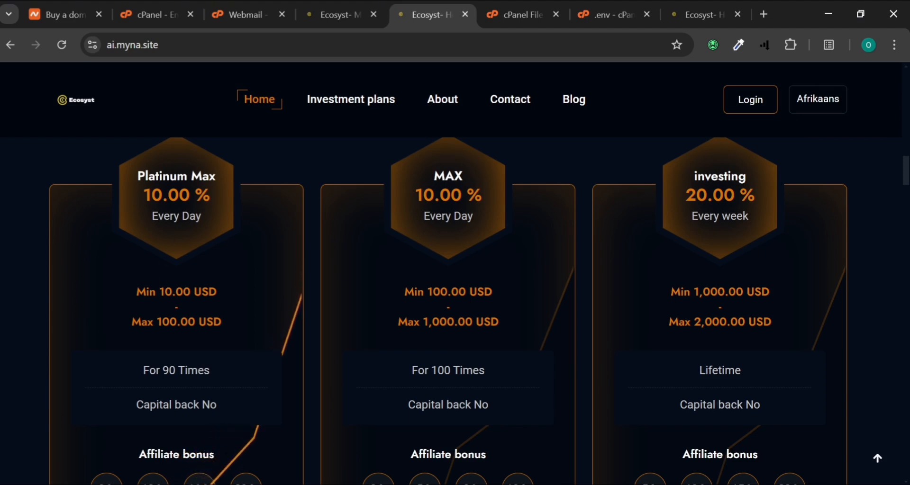
{"action": "scroll", "coordinate": [176, 308], "scroll_direction": "down", "scroll_amount": 2}
{"action": "scroll", "coordinate": [177, 308], "scroll_direction": "up", "scroll_amount": 1}
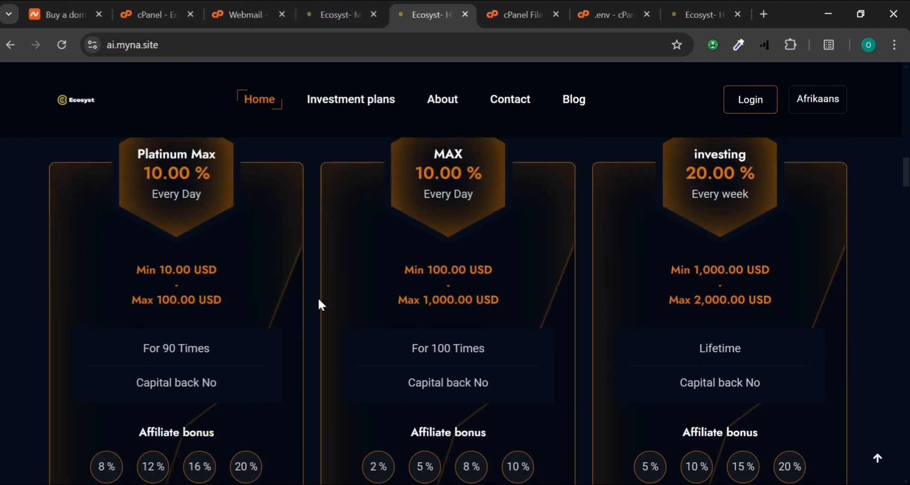
Check the admin tab, then return to the home page's BIP MAX plan (30.00% weekly, 100 times)
{"action": "left_click", "coordinate": [334, 12]}
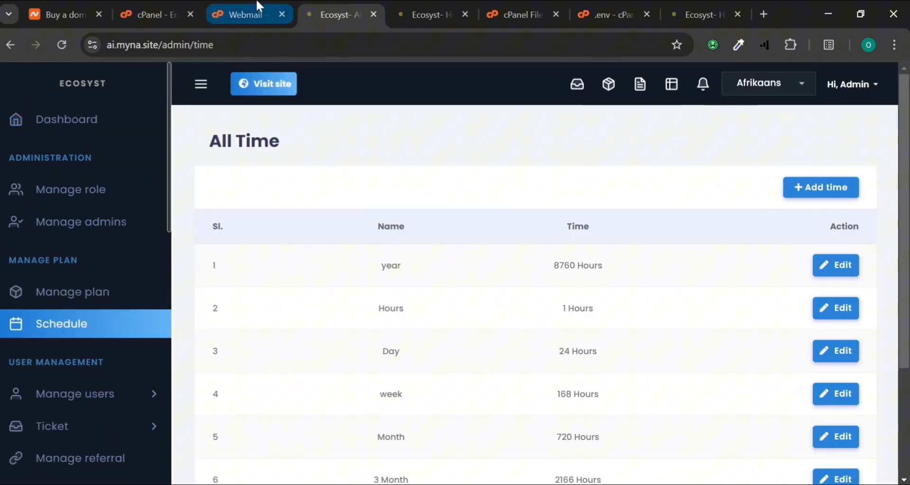
{"action": "left_click", "coordinate": [432, 14]}
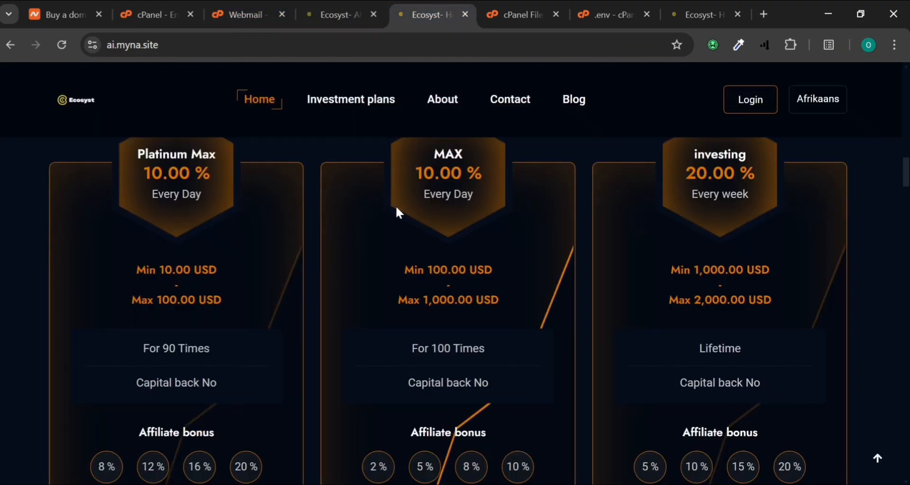
{"action": "scroll", "coordinate": [582, 308], "scroll_direction": "down", "scroll_amount": 15}
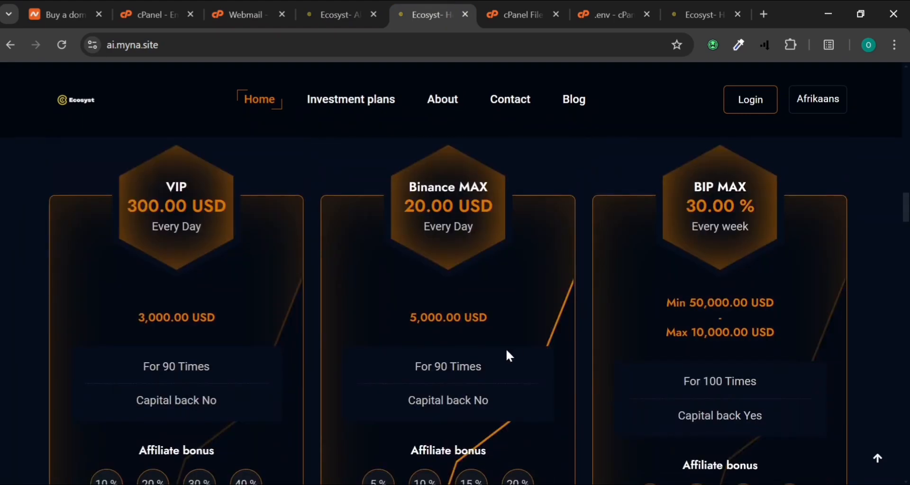
{"action": "scroll", "coordinate": [506, 356], "scroll_direction": "down", "scroll_amount": 3}
{"action": "scroll", "coordinate": [506, 356], "scroll_direction": "up", "scroll_amount": 8}
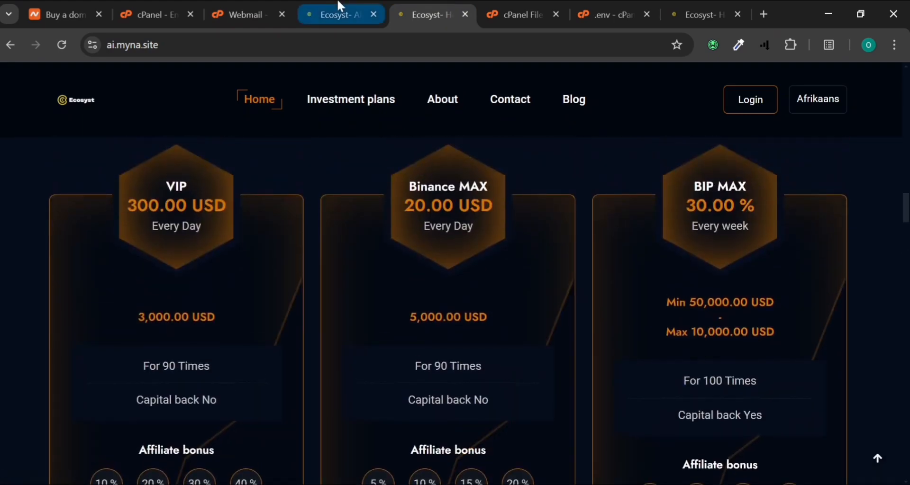
Show the admin Schedule list of seven periods, from year (8760 Hours) to 6 Month (4320 Hours)
{"action": "left_click", "coordinate": [338, 9]}
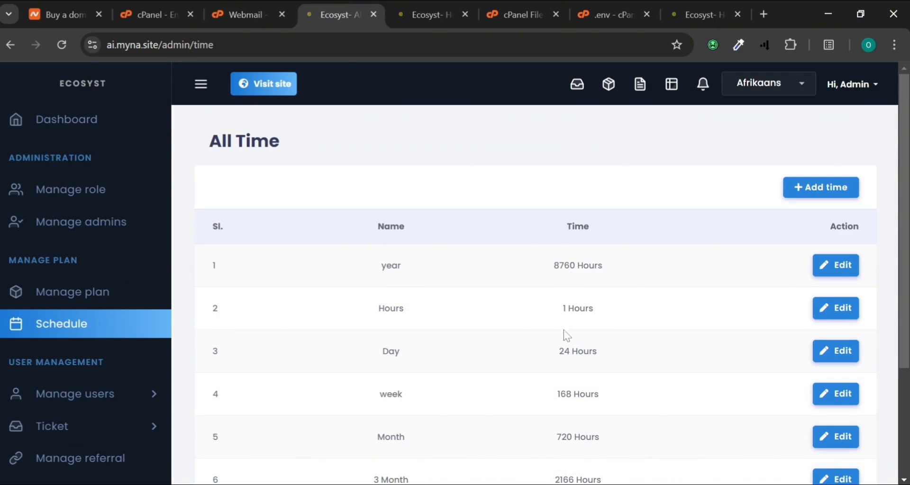
{"action": "scroll", "coordinate": [477, 419], "scroll_direction": "down", "scroll_amount": 3}
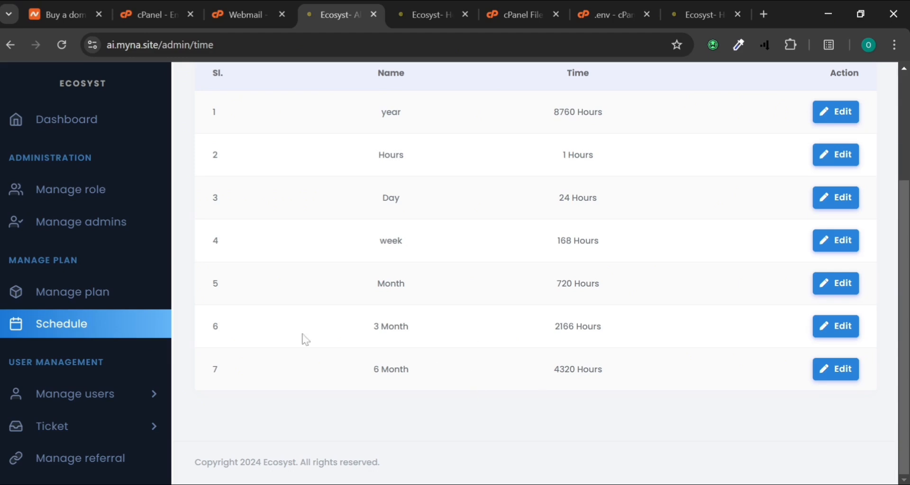
Edit Platinum Max, trying a Fixed amount type before restoring Range with 10–100 USD limits
{"action": "left_click", "coordinate": [77, 303]}
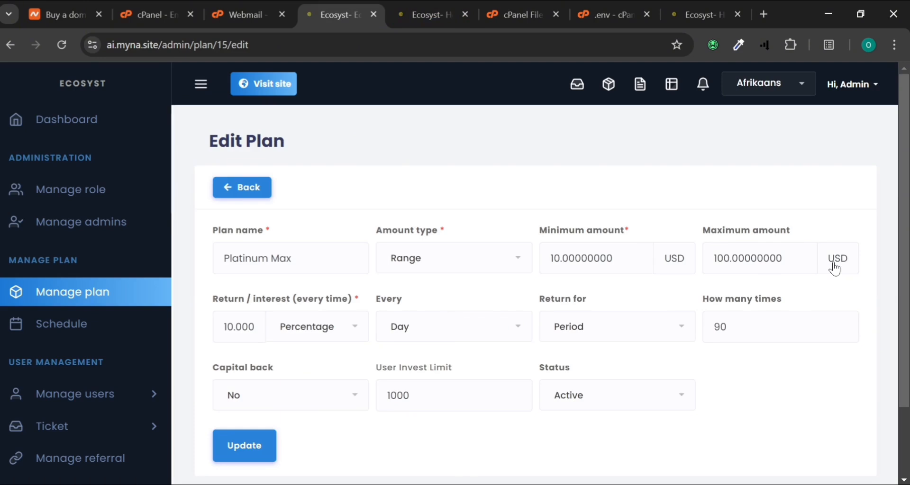
{"action": "left_click", "coordinate": [413, 263]}
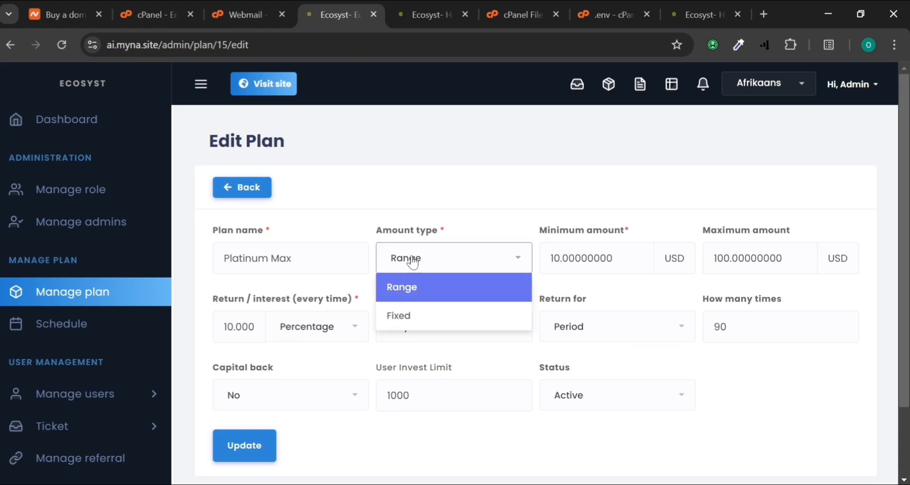
{"action": "left_click", "coordinate": [412, 316]}
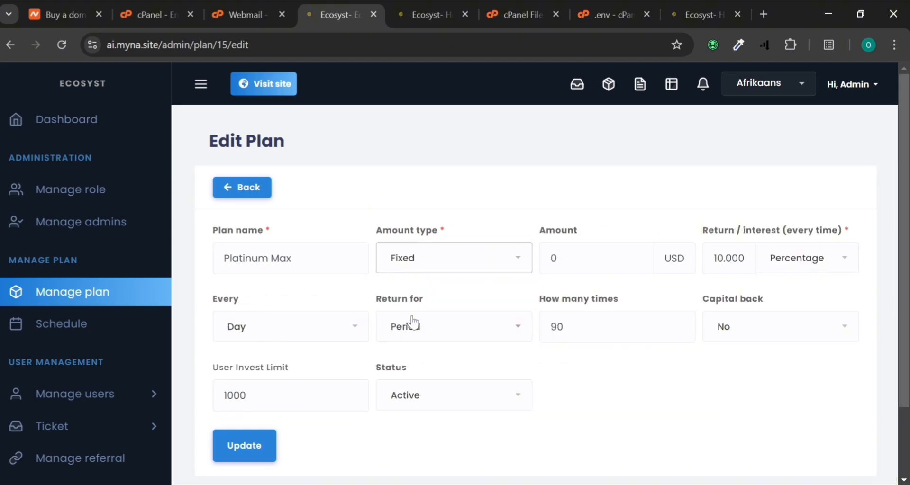
{"action": "left_click", "coordinate": [556, 258]}
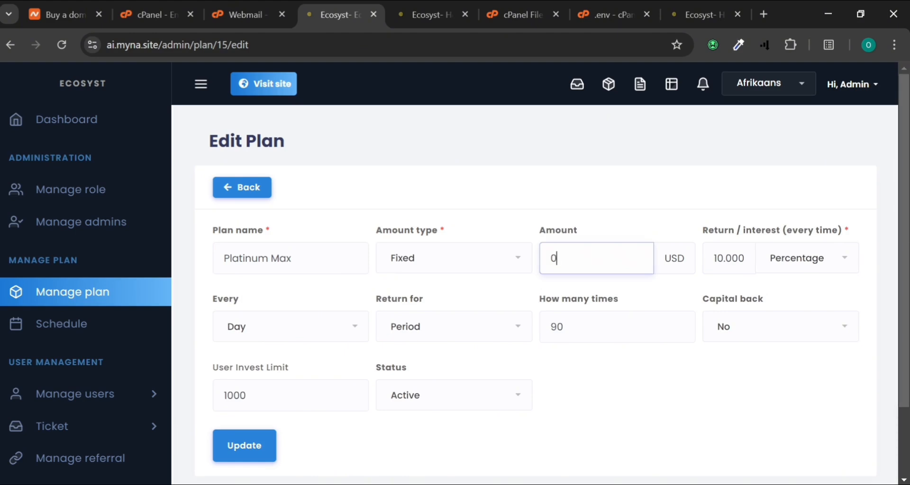
{"action": "left_click", "coordinate": [521, 265]}
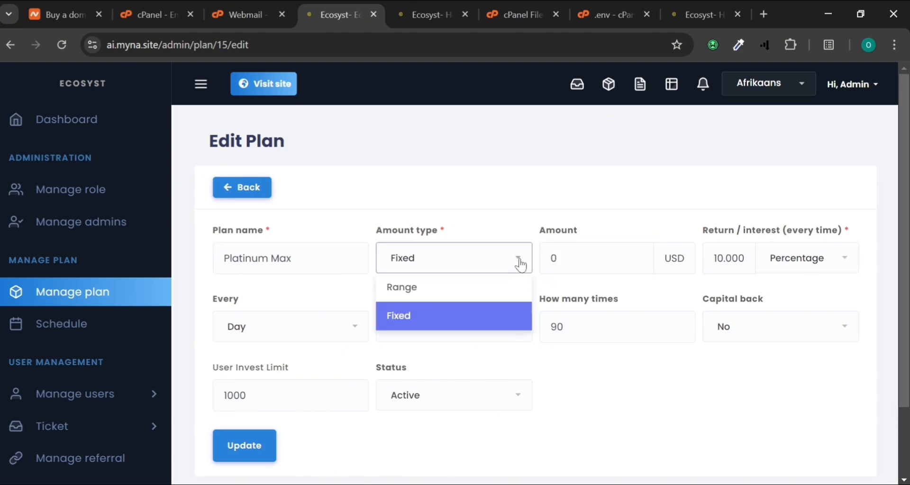
{"action": "left_click", "coordinate": [484, 299]}
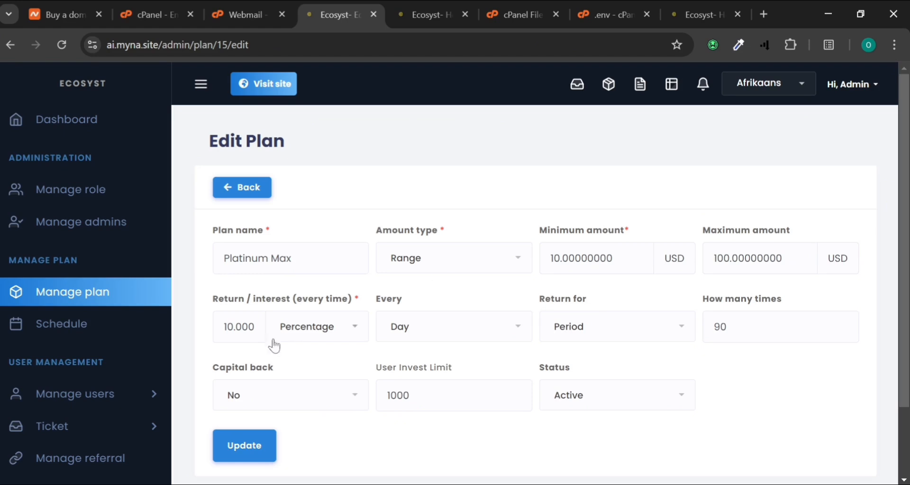
Keep Platinum Max's percentage return on Period, capital back No and a 1000 user invest limit
{"action": "left_click", "coordinate": [318, 335]}
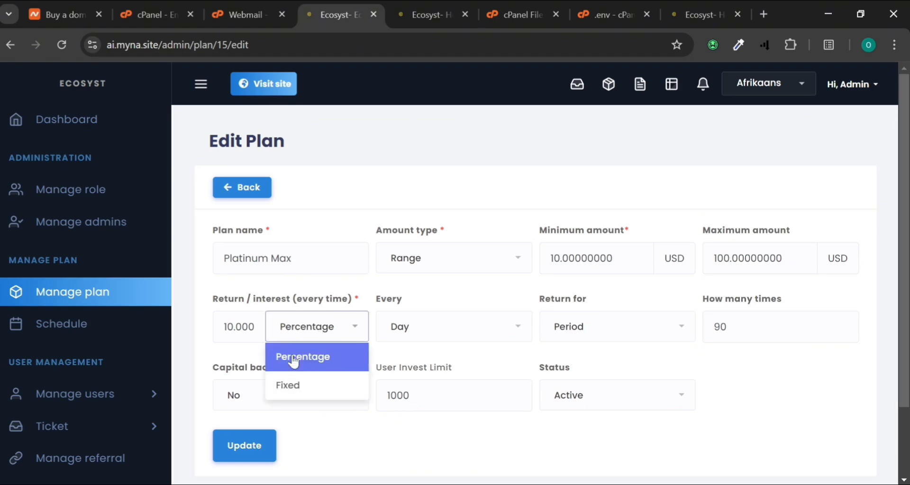
{"action": "left_click", "coordinate": [252, 298]}
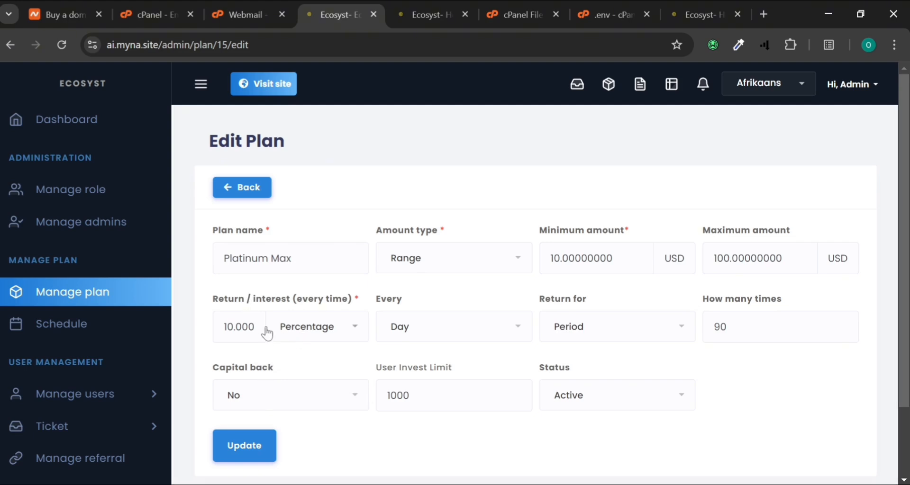
{"action": "left_click", "coordinate": [595, 325]}
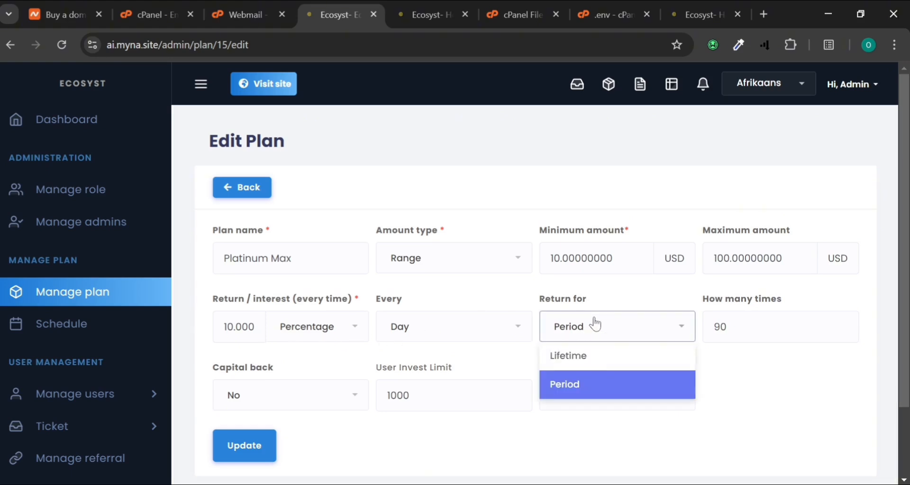
{"action": "left_click", "coordinate": [597, 358]}
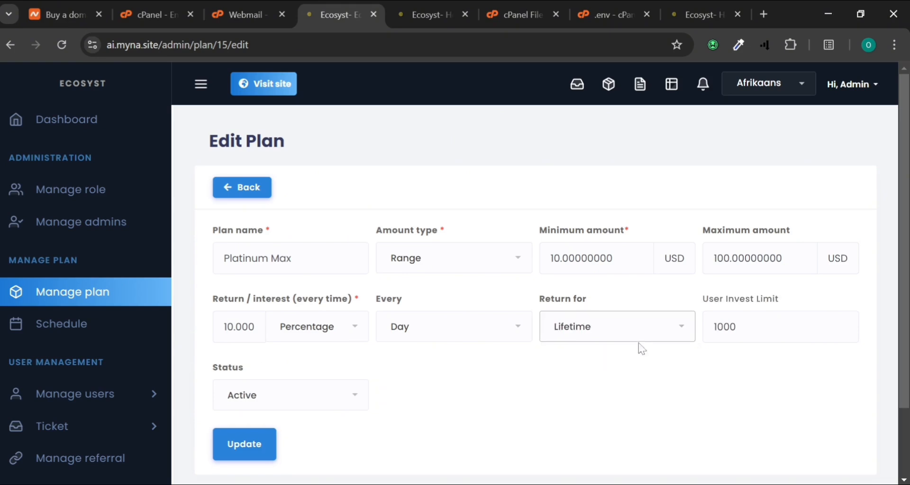
{"action": "left_click", "coordinate": [681, 328]}
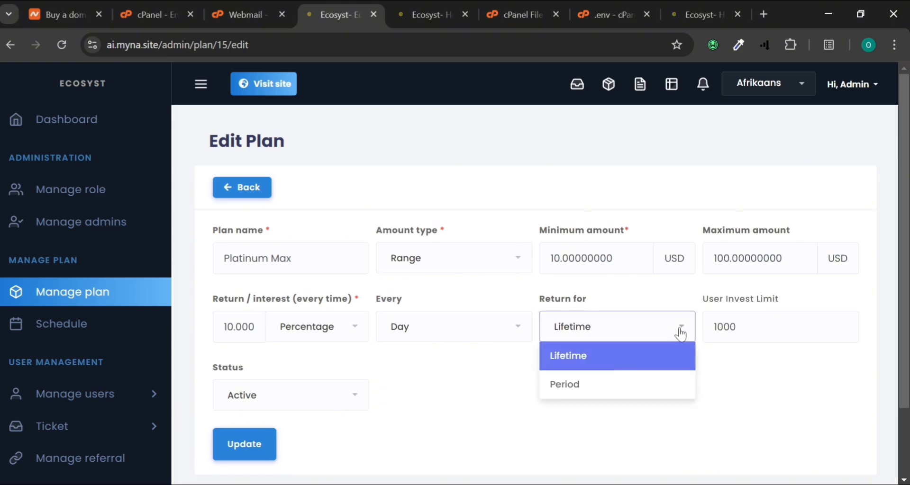
{"action": "left_click", "coordinate": [621, 382]}
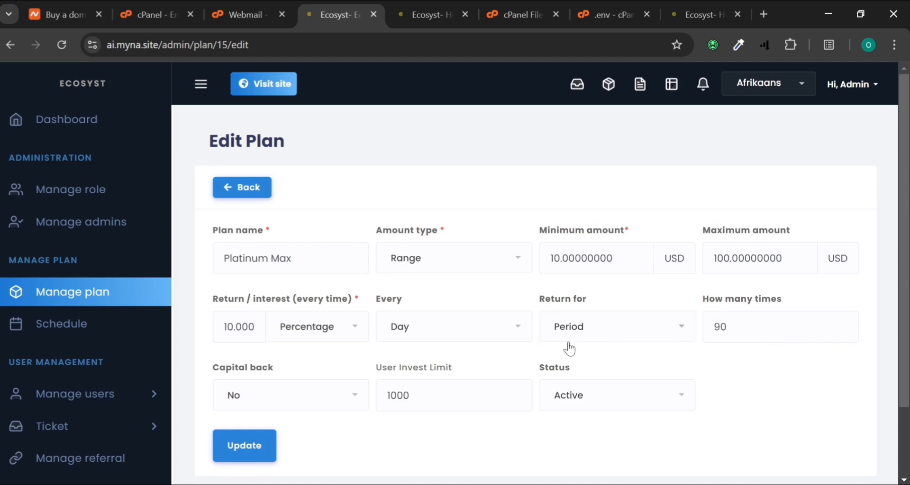
{"action": "left_click", "coordinate": [294, 397]}
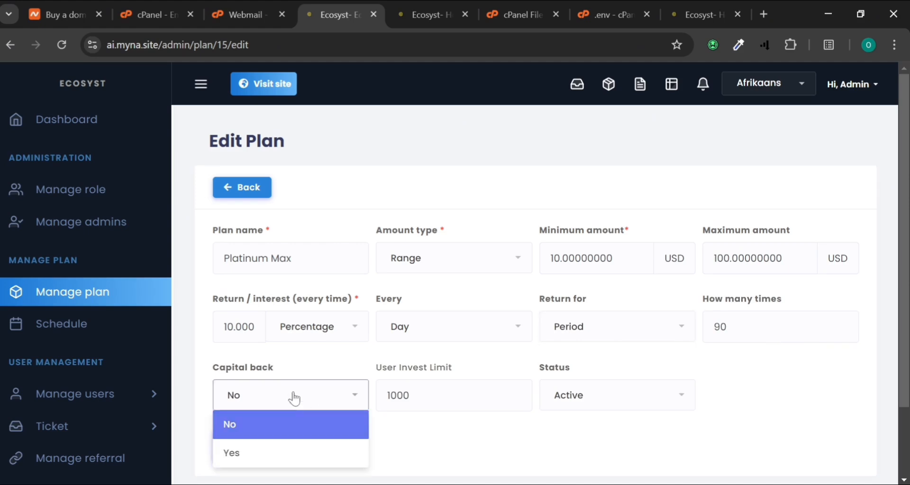
{"action": "left_click", "coordinate": [410, 431]}
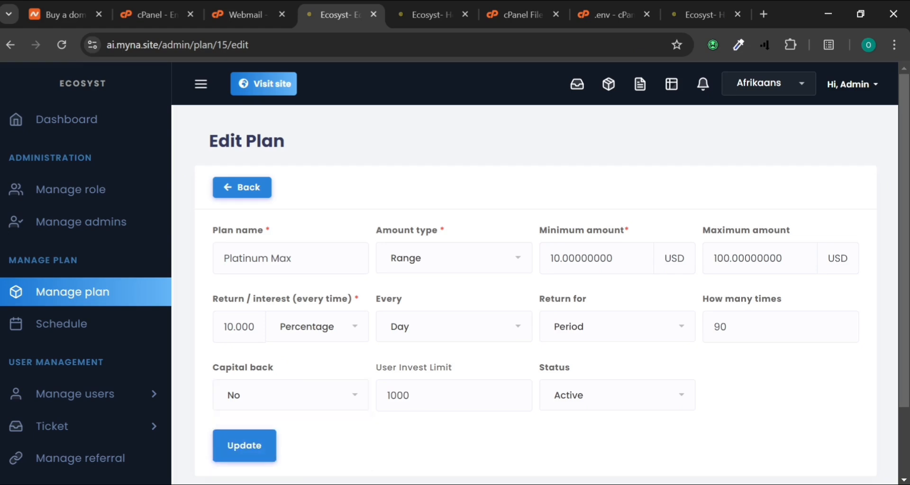
{"action": "left_click", "coordinate": [426, 397]}
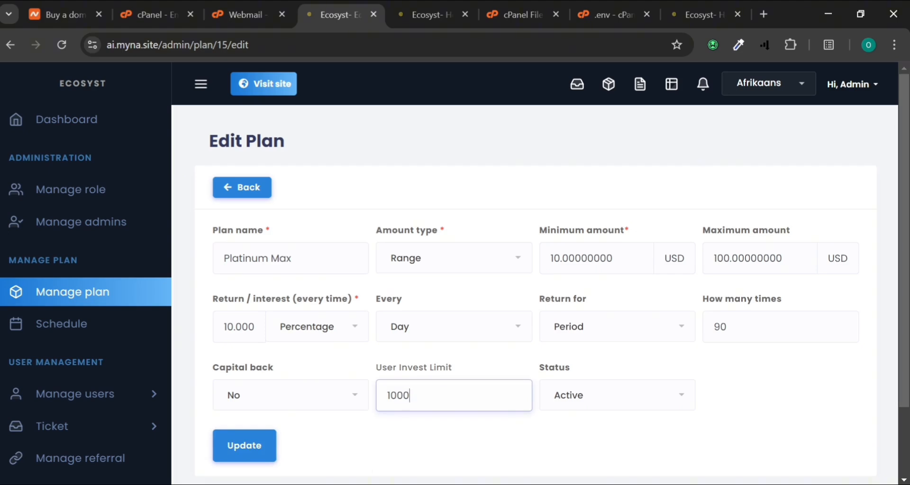
Set the Platinum Max status to Disable and save the plan
{"action": "left_click", "coordinate": [581, 408]}
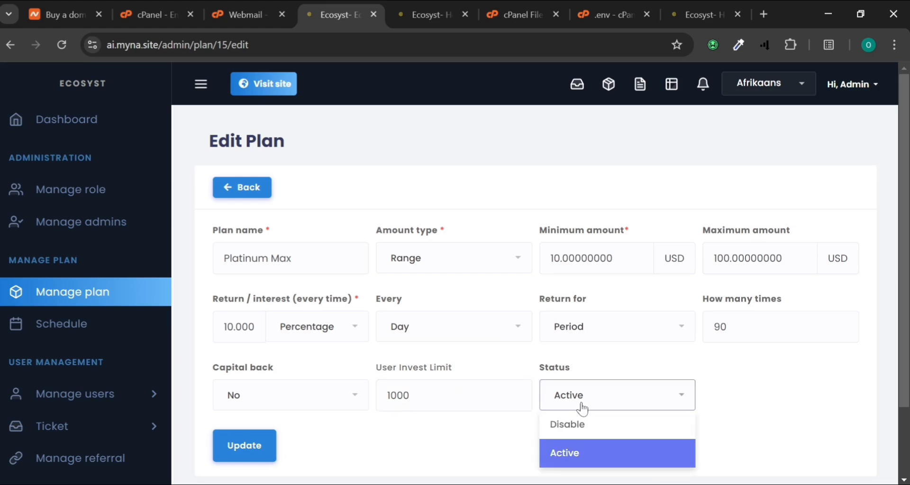
{"action": "left_click", "coordinate": [582, 408]}
{"action": "left_click", "coordinate": [582, 408]}
{"action": "left_click", "coordinate": [568, 424]}
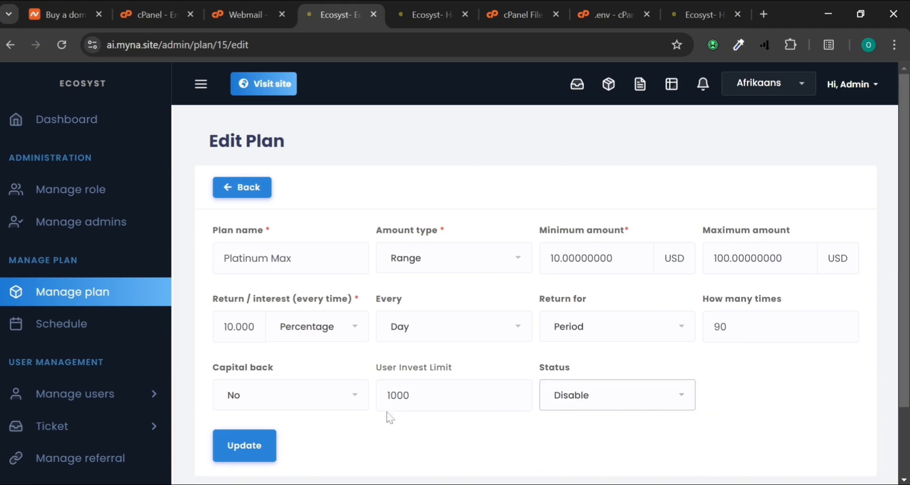
{"action": "left_click", "coordinate": [250, 447]}
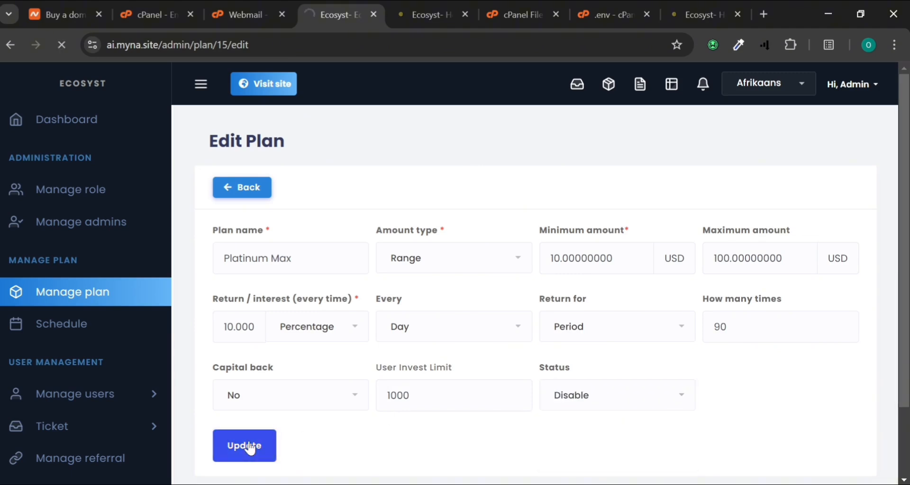
Reload the public investment plans page to check the plan changes
{"action": "left_click", "coordinate": [428, 14]}
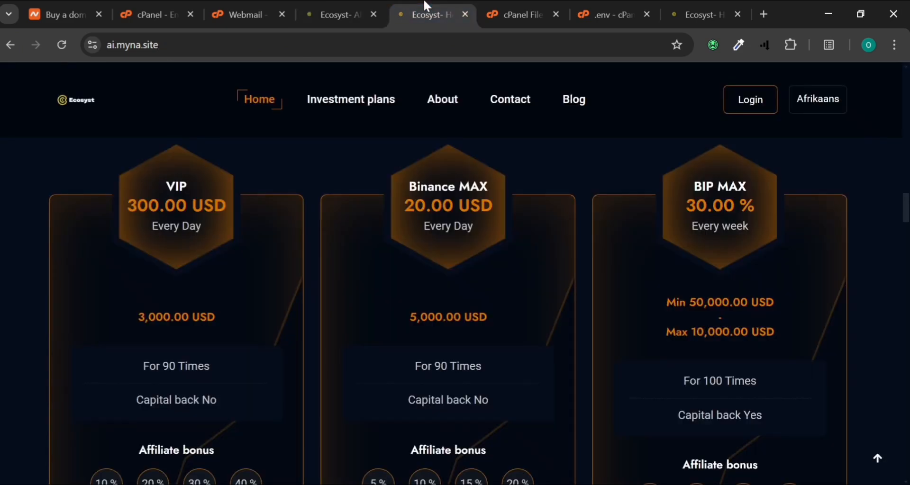
{"action": "left_click", "coordinate": [55, 57]}
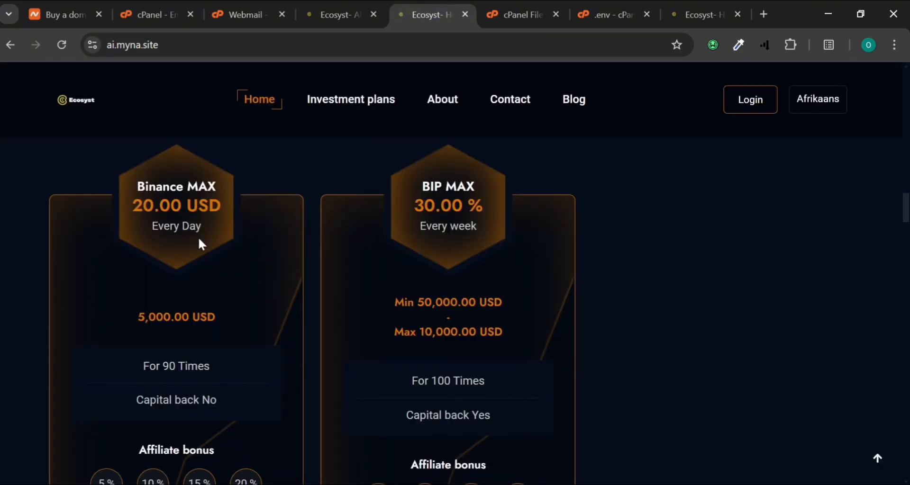
{"action": "scroll", "coordinate": [200, 242], "scroll_direction": "up", "scroll_amount": 4}
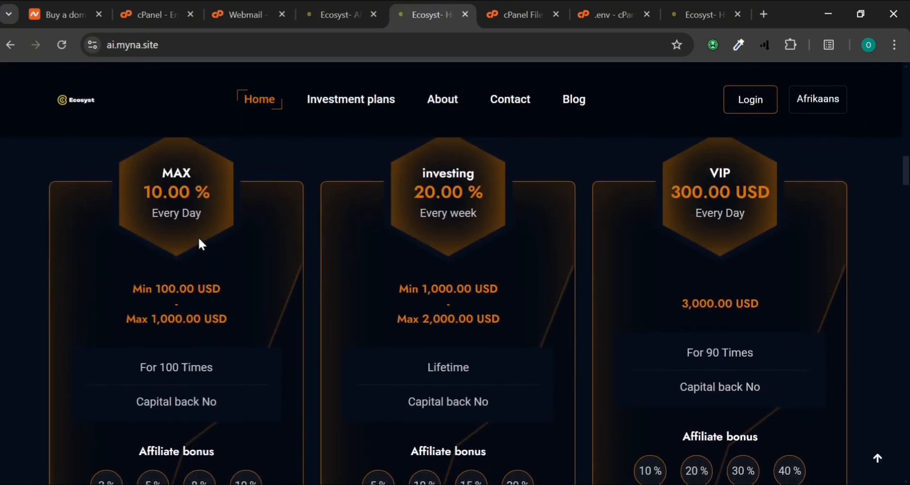
{"action": "scroll", "coordinate": [199, 241], "scroll_direction": "down", "scroll_amount": 7}
{"action": "scroll", "coordinate": [200, 241], "scroll_direction": "up", "scroll_amount": 5}
{"action": "scroll", "coordinate": [198, 237], "scroll_direction": "up", "scroll_amount": 3}
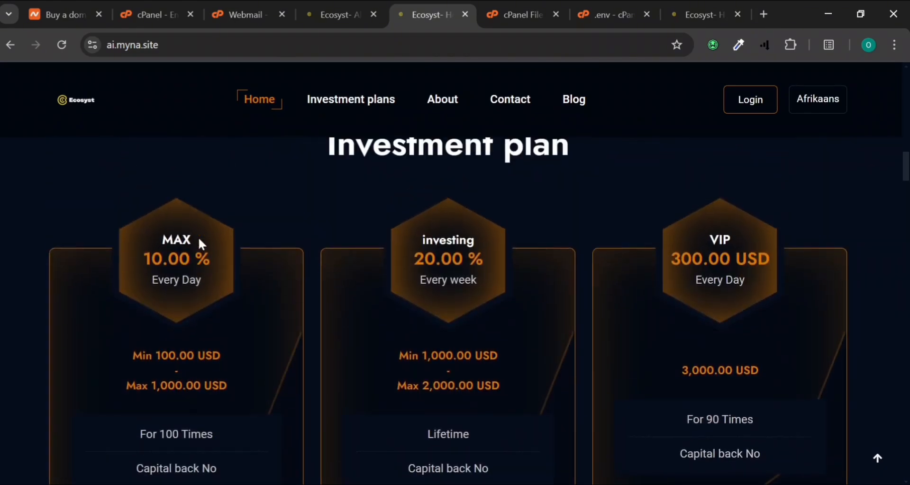
Turn Platinum Max's status back On and reload the public plans page to show its card
{"action": "left_click", "coordinate": [363, 15]}
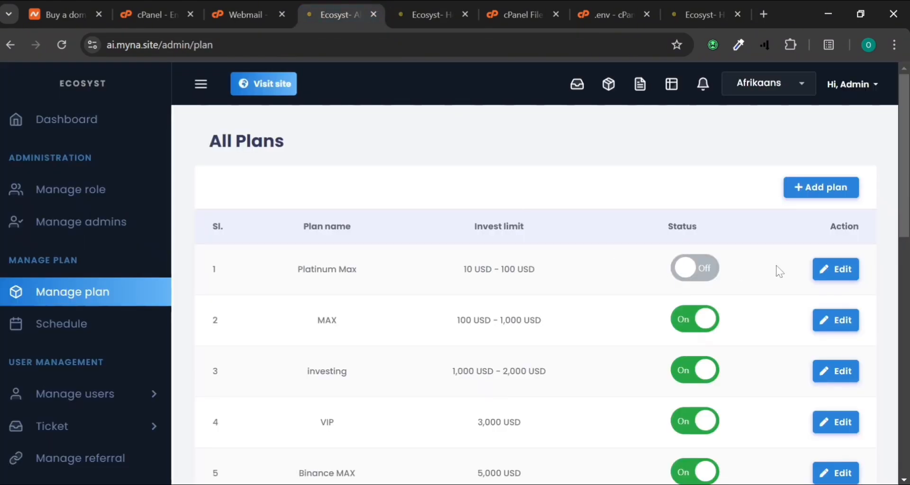
{"action": "left_click_drag", "start_coordinate": [837, 269], "coordinate": [721, 256]}
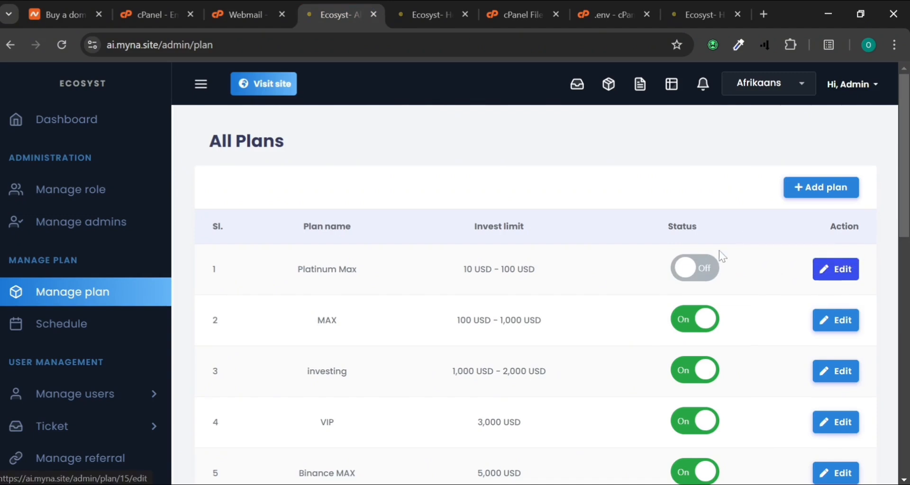
{"action": "left_click", "coordinate": [714, 269]}
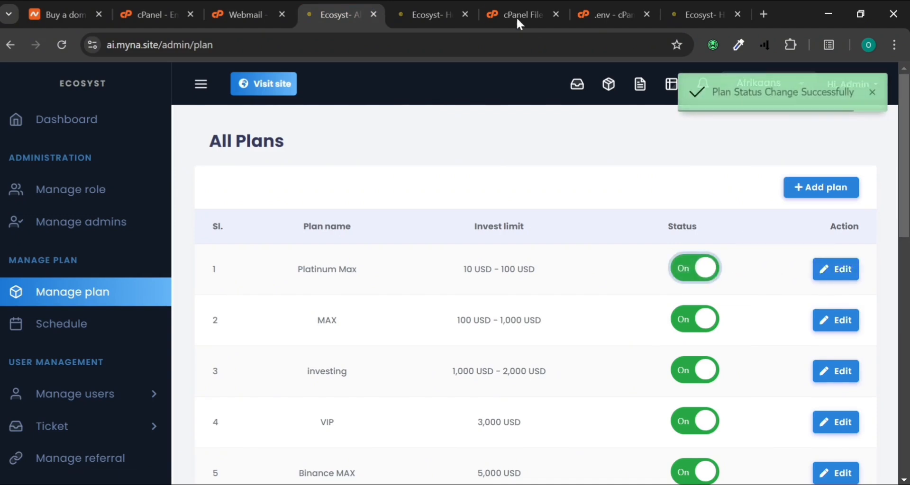
{"action": "left_click", "coordinate": [464, 7]}
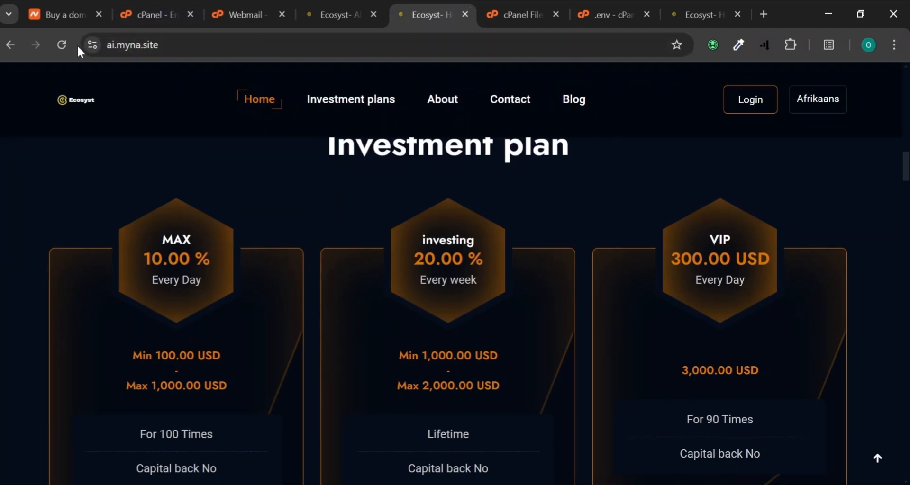
{"action": "left_click", "coordinate": [62, 45]}
{"action": "scroll", "coordinate": [337, 296], "scroll_direction": "up", "scroll_amount": 5}
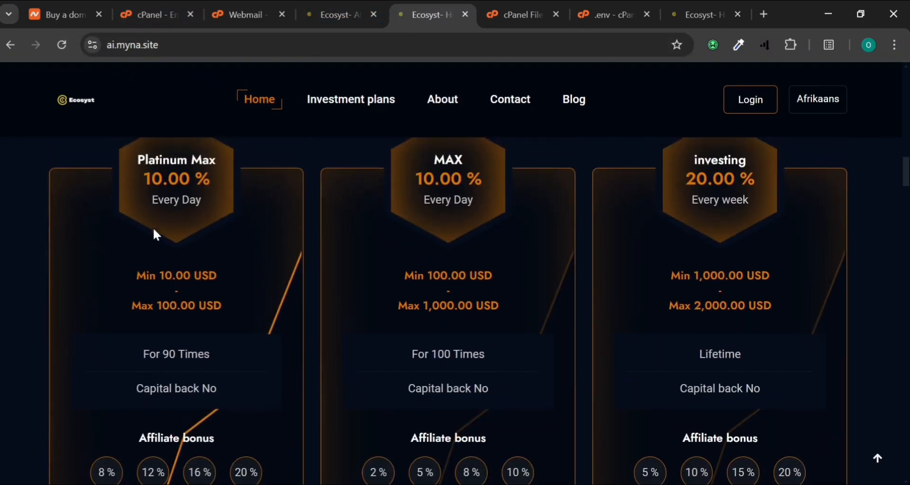
{"action": "scroll", "coordinate": [448, 308], "scroll_direction": "up", "scroll_amount": 1}
Browse the Manage admins and Manage role lists, then go to the admin Dashboard
{"action": "left_click", "coordinate": [363, 6]}
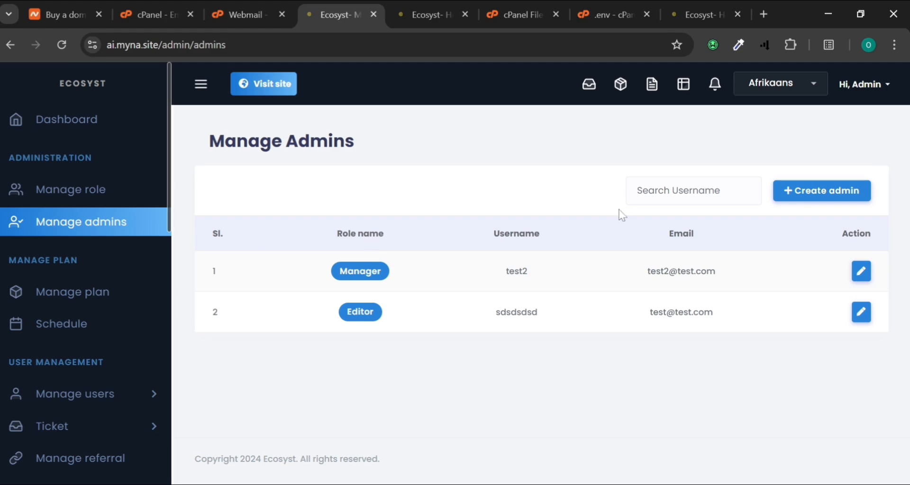
{"action": "left_click", "coordinate": [81, 199]}
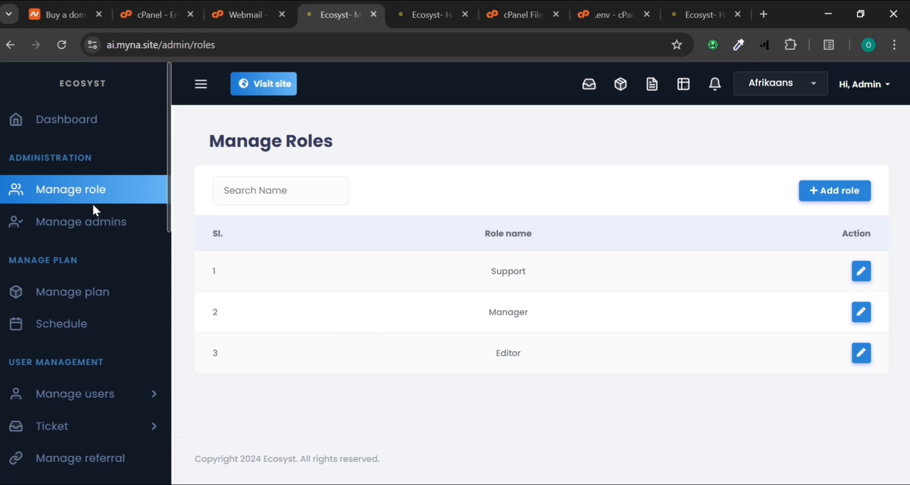
{"action": "left_click", "coordinate": [45, 114]}
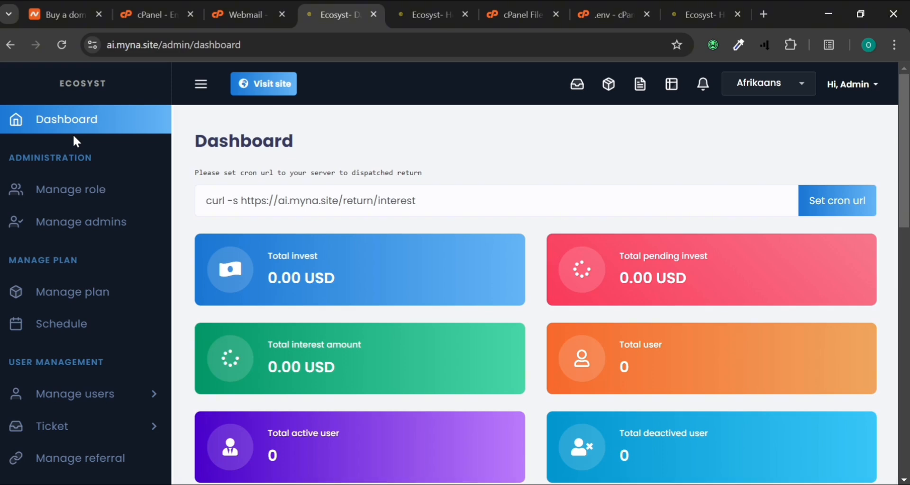
Set the admin panel language to English and open the admin Profile page
{"action": "left_click", "coordinate": [768, 87]}
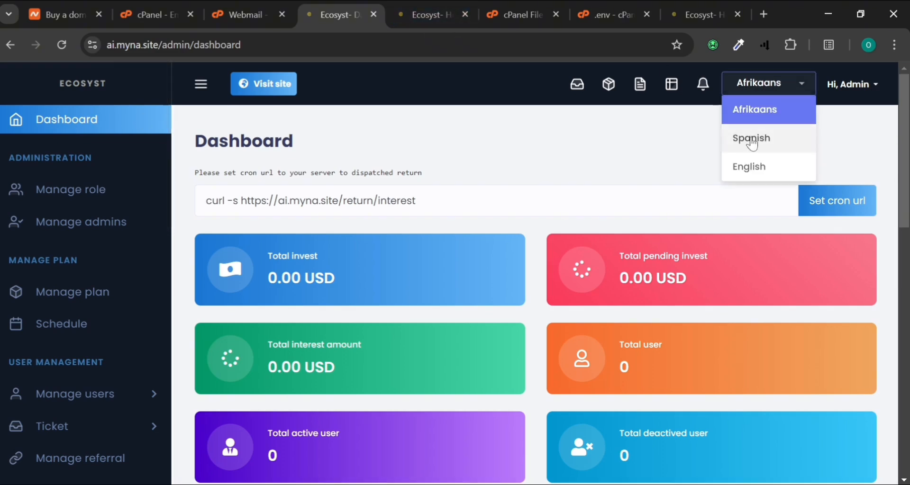
{"action": "left_click", "coordinate": [756, 164]}
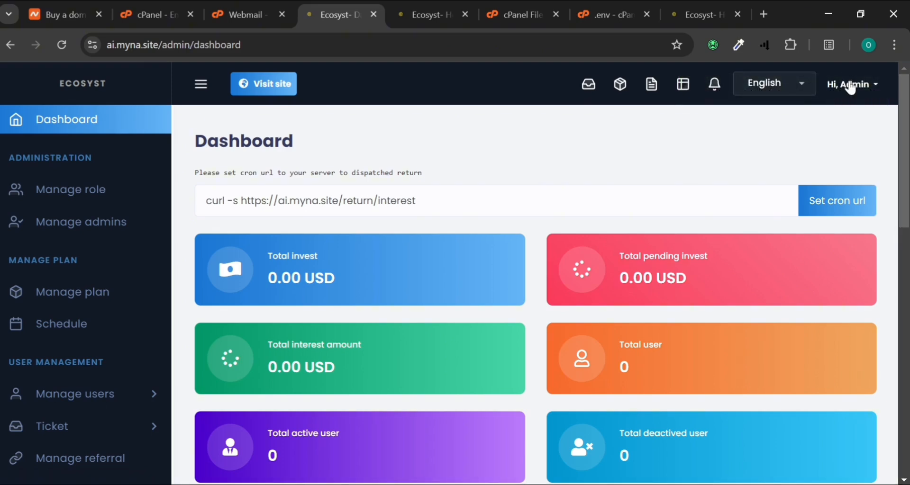
{"action": "left_click", "coordinate": [849, 83]}
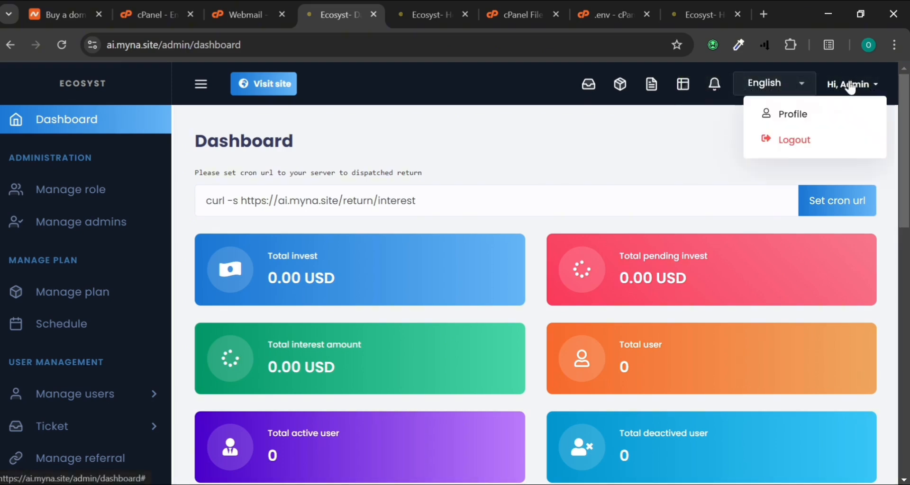
{"action": "left_click", "coordinate": [767, 117]}
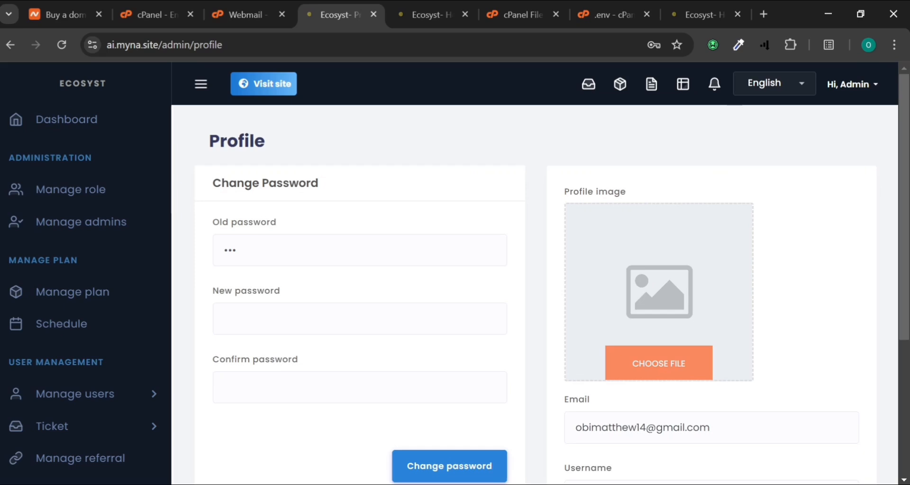
Leave the admin Profile page for the Dashboard, with totals at 0.00 USD and 0 users
{"action": "scroll", "coordinate": [297, 378], "scroll_direction": "down", "scroll_amount": 3}
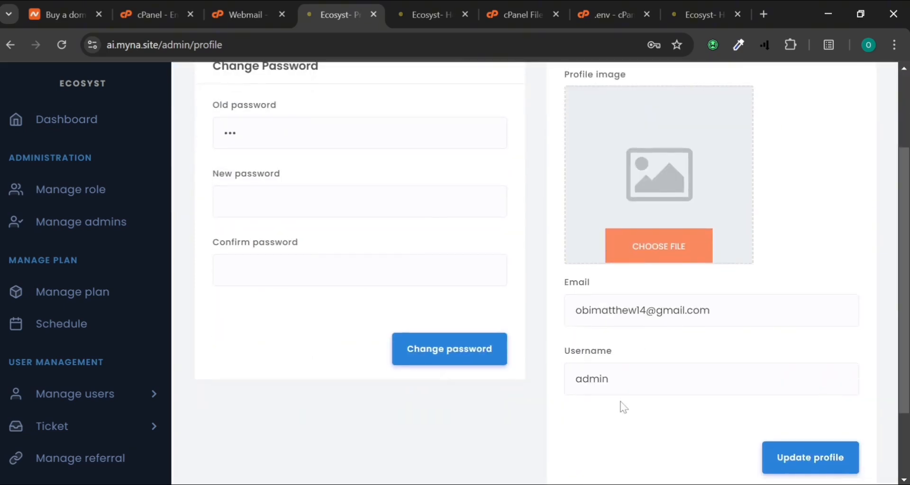
{"action": "scroll", "coordinate": [622, 406], "scroll_direction": "down", "scroll_amount": 2}
{"action": "scroll", "coordinate": [550, 282], "scroll_direction": "up", "scroll_amount": 5}
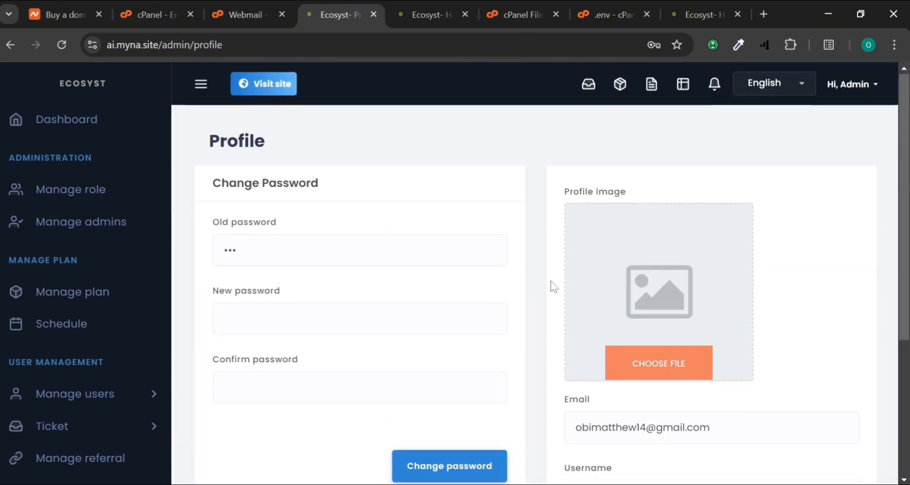
{"action": "left_click", "coordinate": [92, 130]}
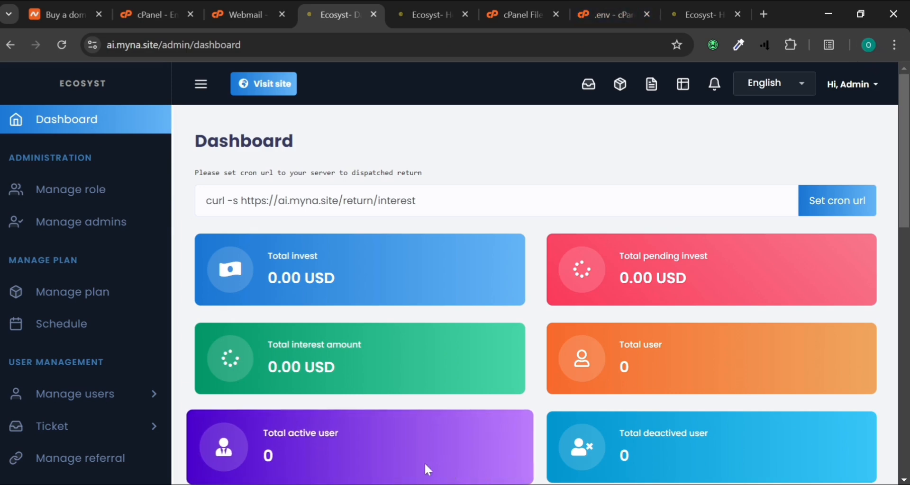
Open the Ecosyst site ai.myna.site in a window for another Chrome profile
{"action": "left_click", "coordinate": [869, 45]}
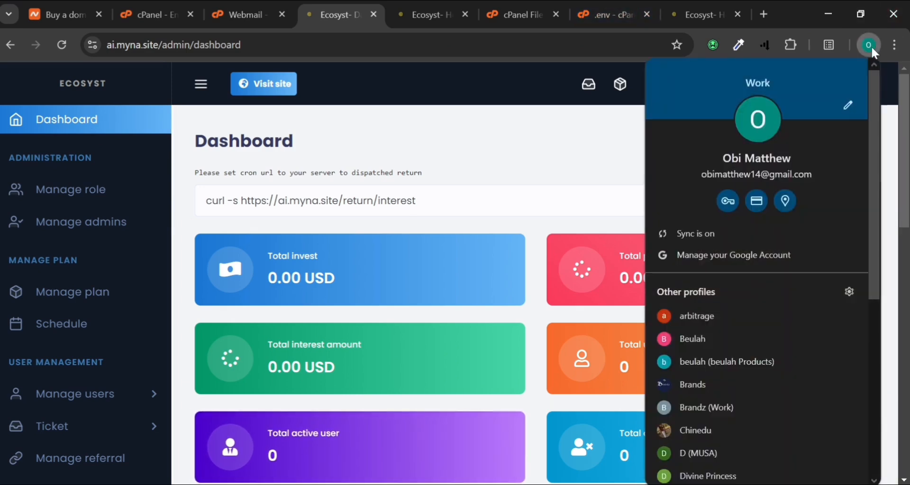
{"action": "left_click", "coordinate": [696, 385]}
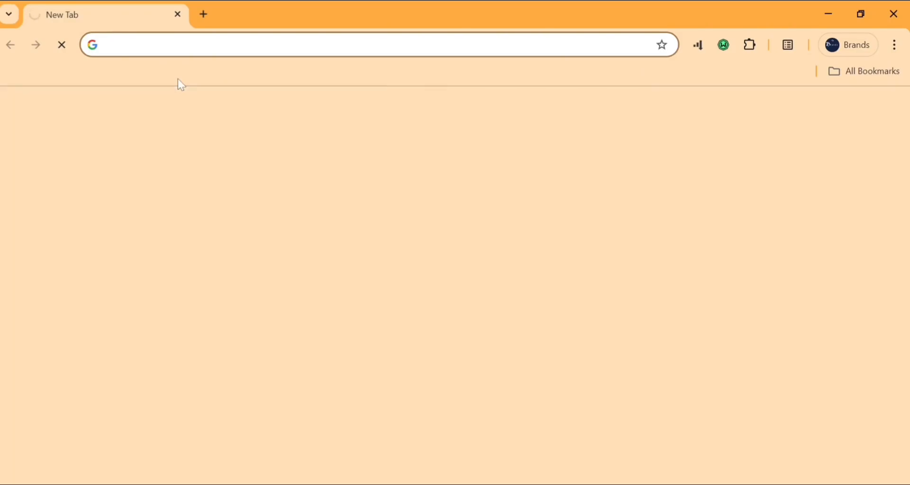
{"action": "type", "text": "ai.myna.site"}
{"action": "key", "text": "Return"}
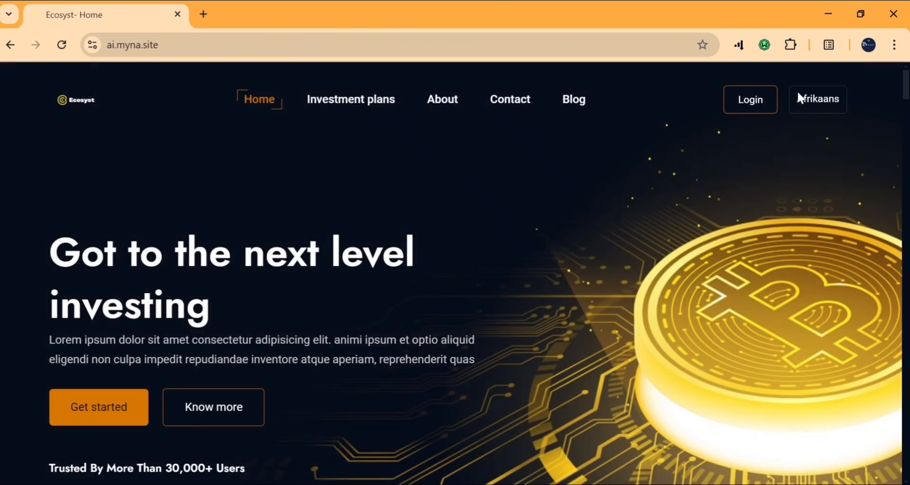
Switch the site language to English and choose Invest now on the first plan
{"action": "left_click", "coordinate": [823, 98]}
{"action": "left_click", "coordinate": [812, 152]}
{"action": "left_click", "coordinate": [757, 110]}
{"action": "scroll", "coordinate": [790, 220], "scroll_direction": "down", "scroll_amount": 10}
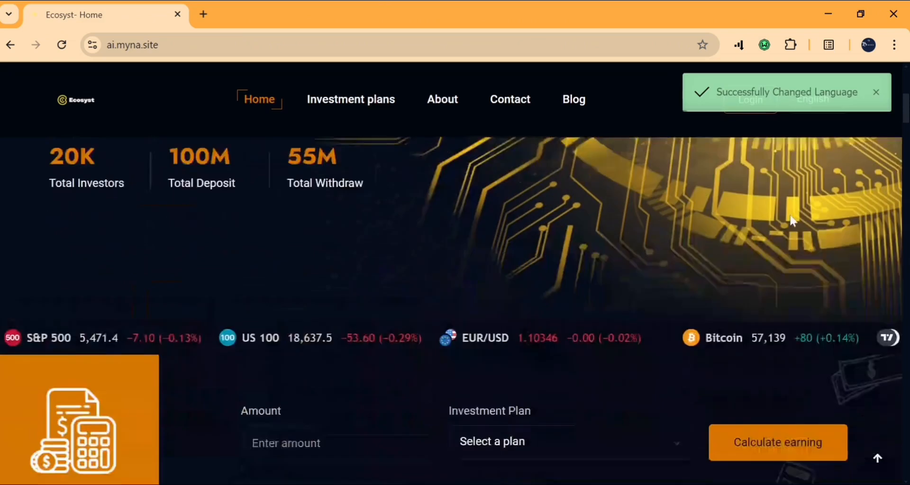
{"action": "scroll", "coordinate": [790, 221], "scroll_direction": "down", "scroll_amount": 5}
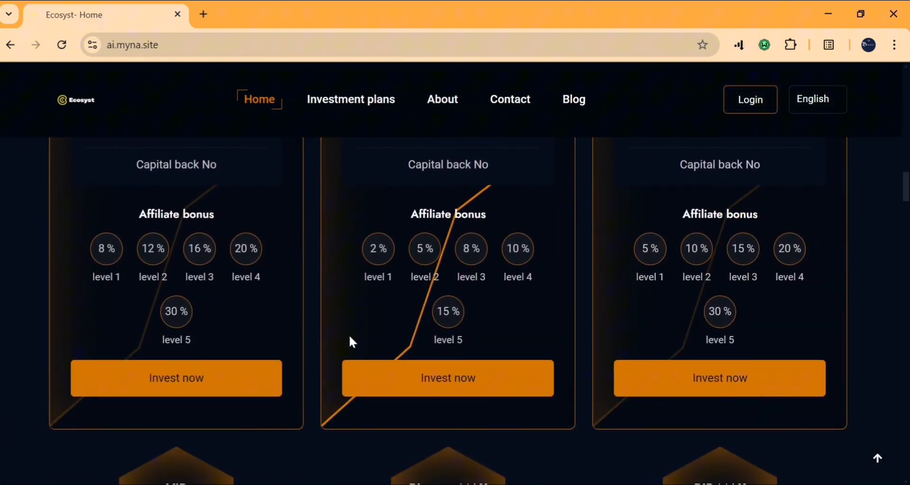
{"action": "left_click", "coordinate": [167, 395]}
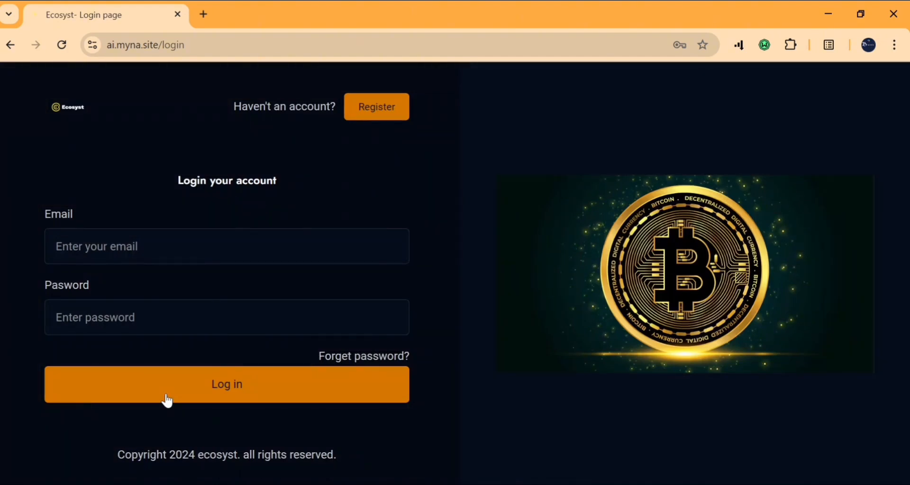
Open the registration form, autofill the saved contact details and enter a username
{"action": "left_click", "coordinate": [394, 104]}
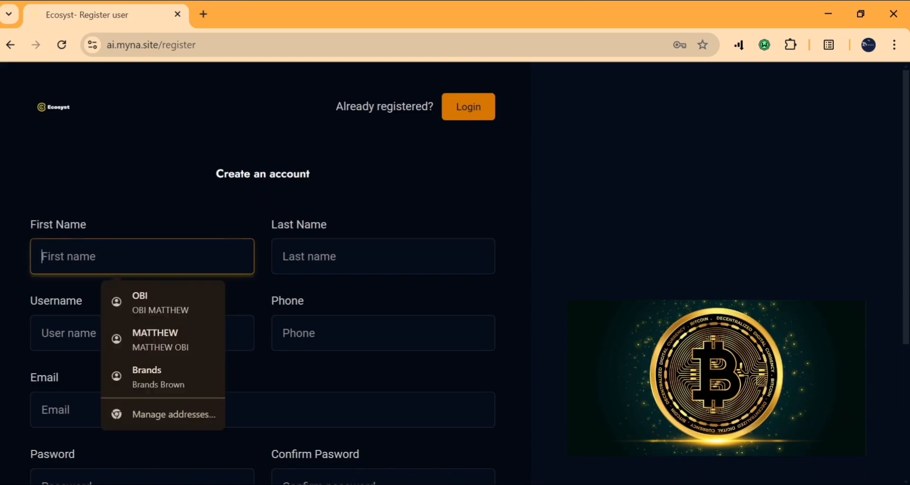
{"action": "left_click", "coordinate": [173, 300]}
{"action": "left_click", "coordinate": [172, 333]}
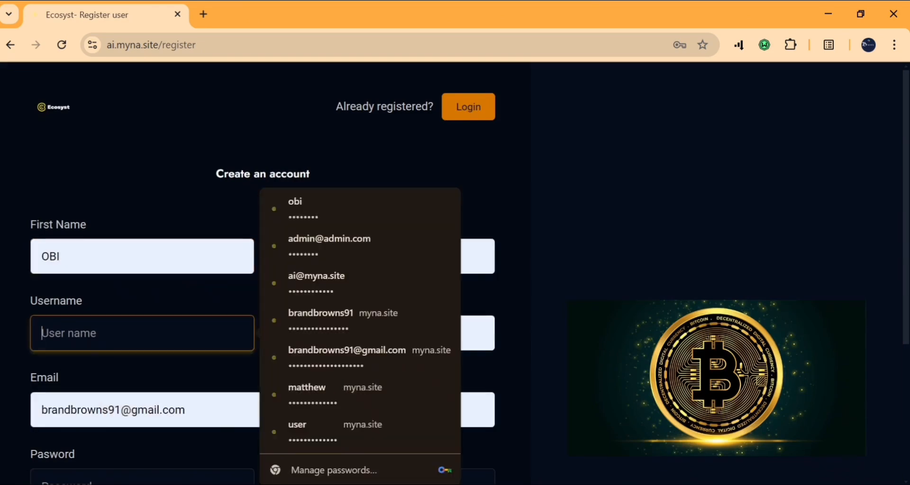
{"action": "scroll", "coordinate": [456, 284], "scroll_direction": "down", "scroll_amount": 2}
{"action": "left_click", "coordinate": [87, 171]}
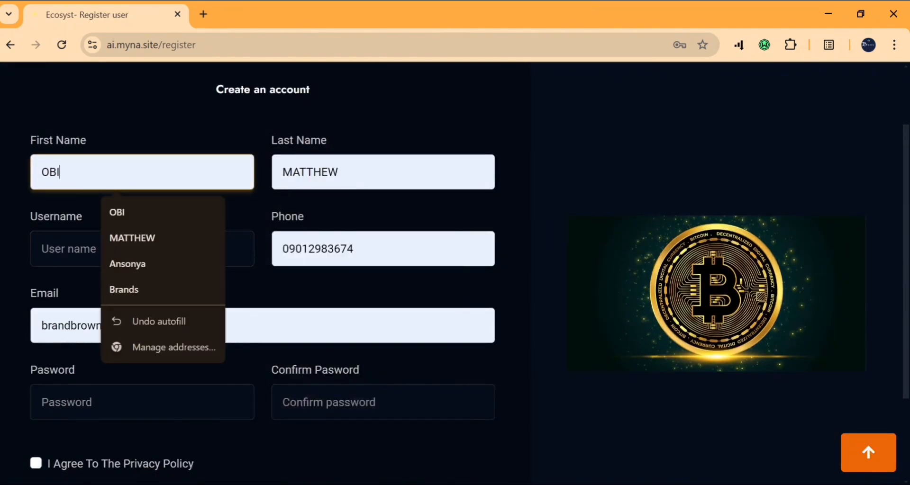
{"action": "double_click", "coordinate": [50, 171]}
{"action": "left_click", "coordinate": [68, 249]}
{"action": "type", "text": "OBI"}
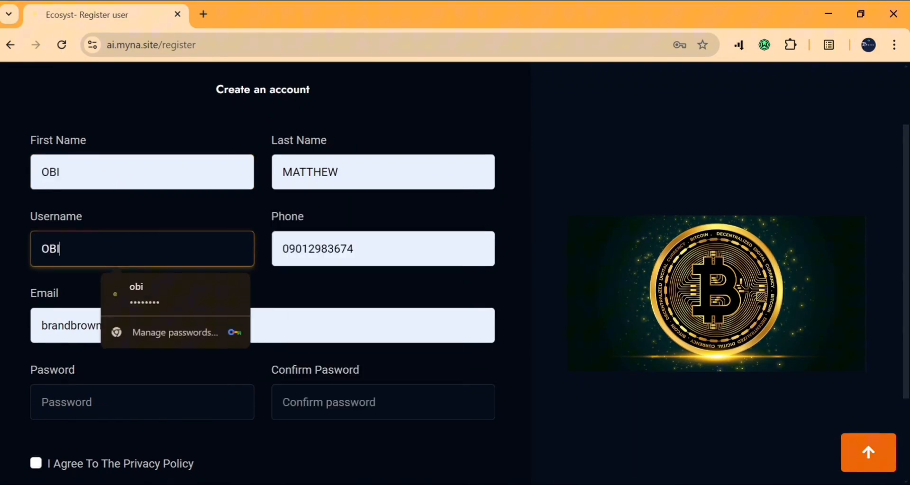
{"action": "left_click", "coordinate": [56, 380]}
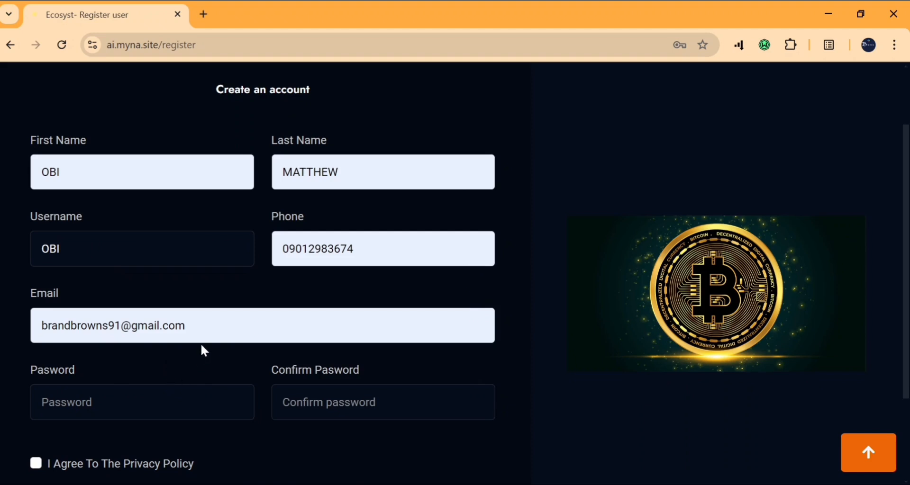
Adjust the phone number, paste the password into both password fields and accept the privacy policy
{"action": "left_click", "coordinate": [353, 248]}
{"action": "key", "text": "ctrl+a"}
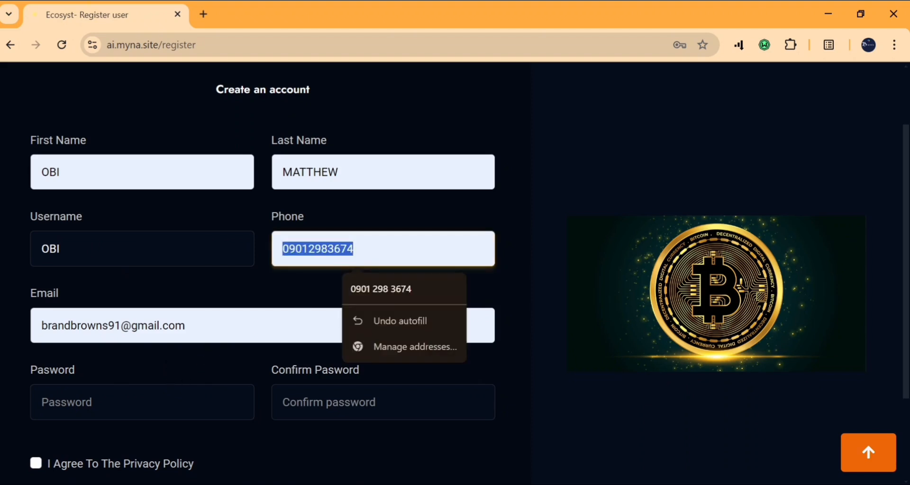
{"action": "left_click", "coordinate": [158, 393]}
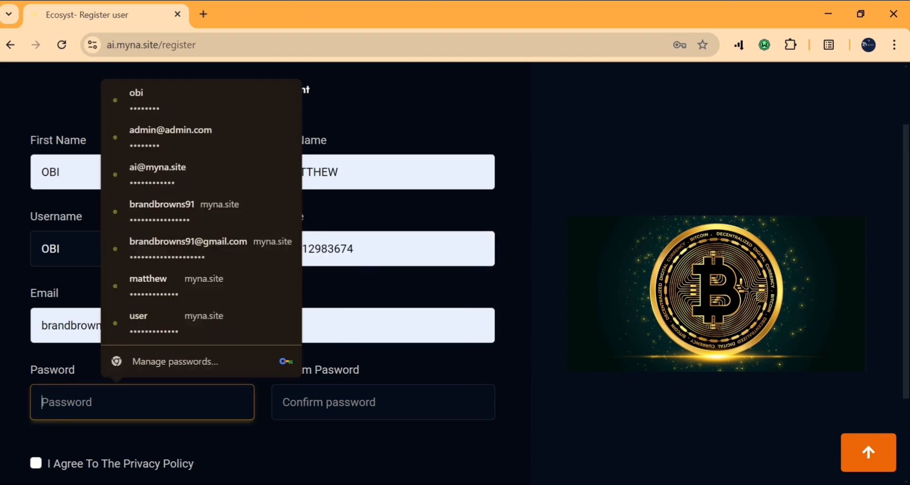
{"action": "key", "text": "ctrl+v"}
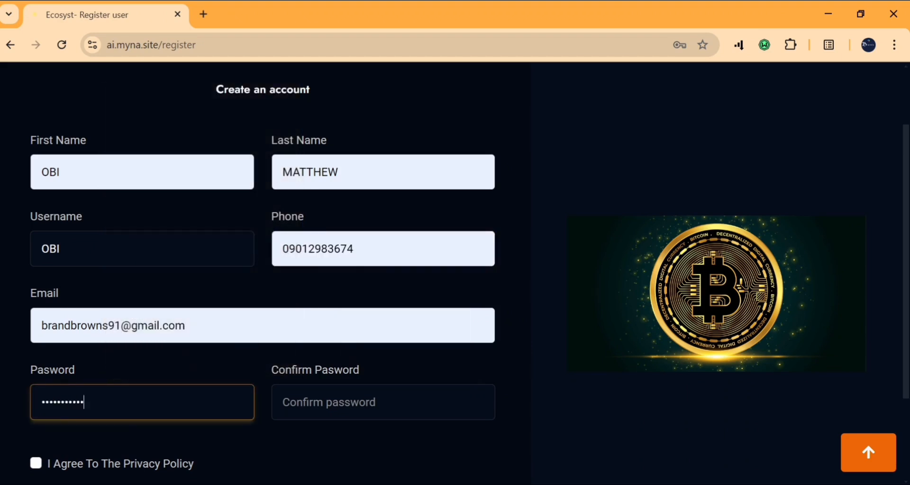
{"action": "left_click", "coordinate": [312, 417]}
{"action": "key", "text": "ctrl+v"}
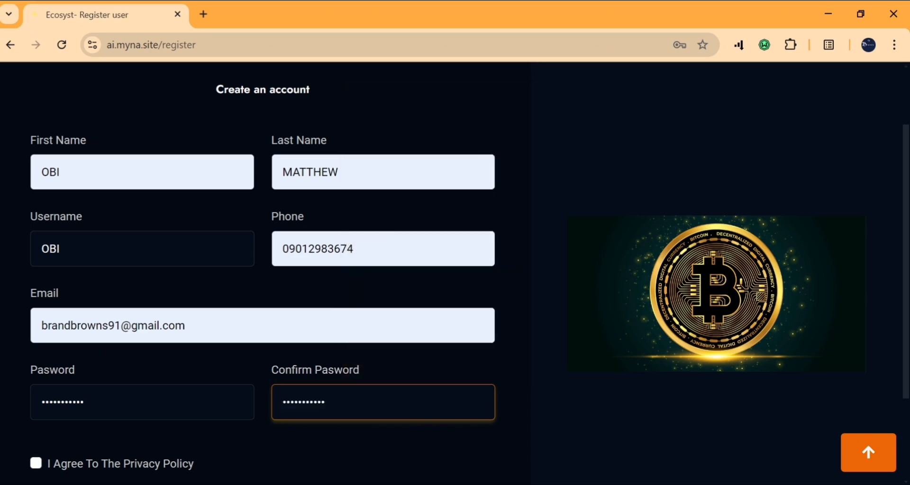
{"action": "scroll", "coordinate": [102, 382], "scroll_direction": "down", "scroll_amount": 1}
{"action": "left_click", "coordinate": [36, 418]}
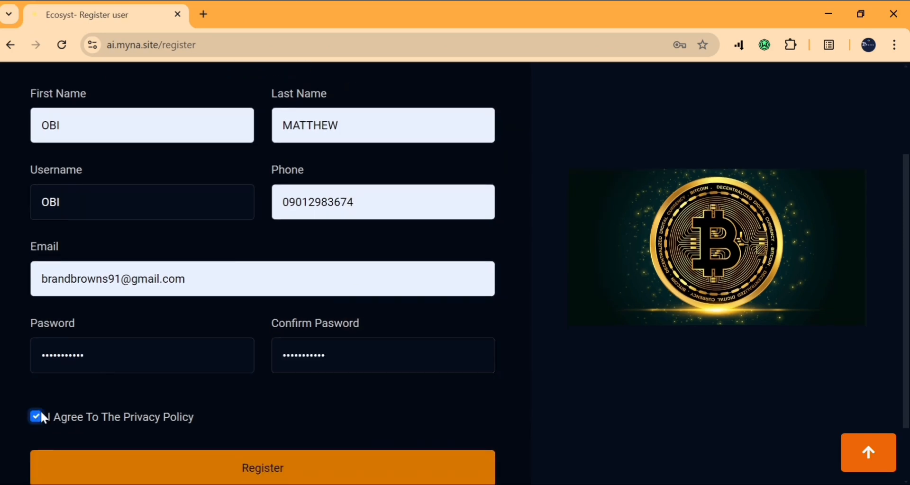
{"action": "scroll", "coordinate": [159, 420], "scroll_direction": "down", "scroll_amount": 1}
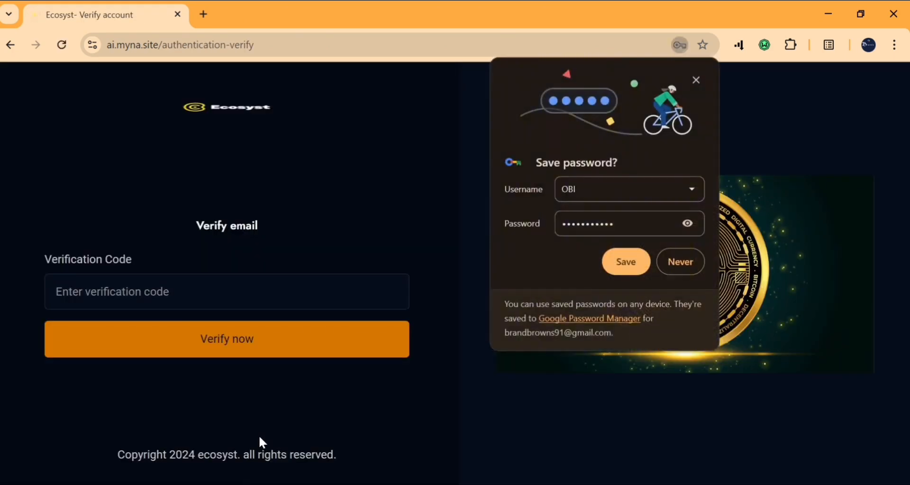
Save the new password and copy the code from the Ecosyst verification email in Gmail
{"action": "left_click", "coordinate": [638, 273]}
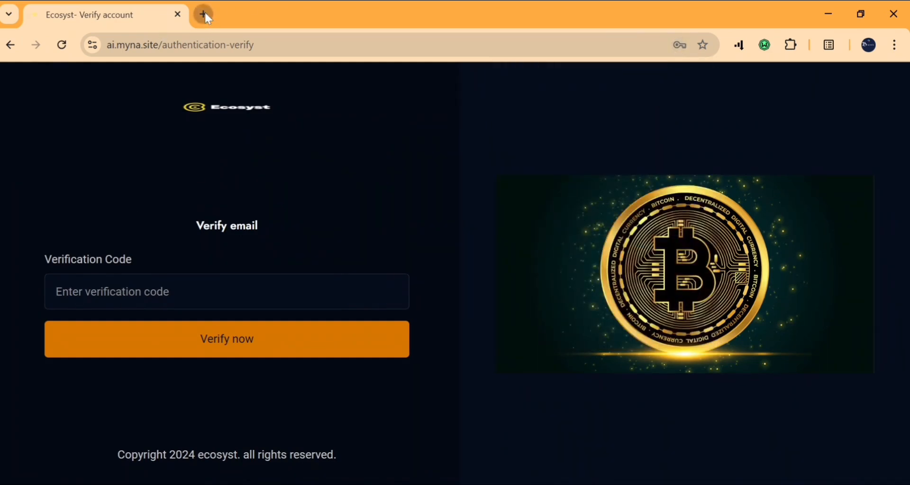
{"action": "left_click", "coordinate": [204, 15]}
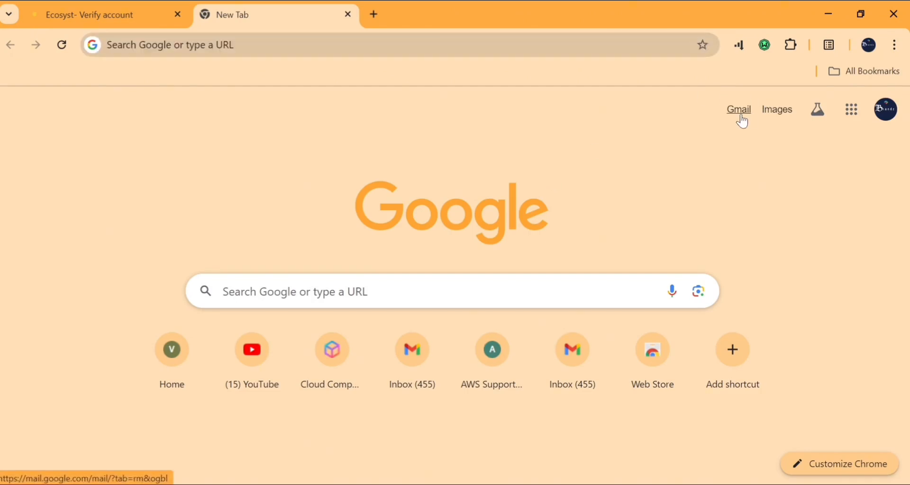
{"action": "left_click", "coordinate": [741, 114]}
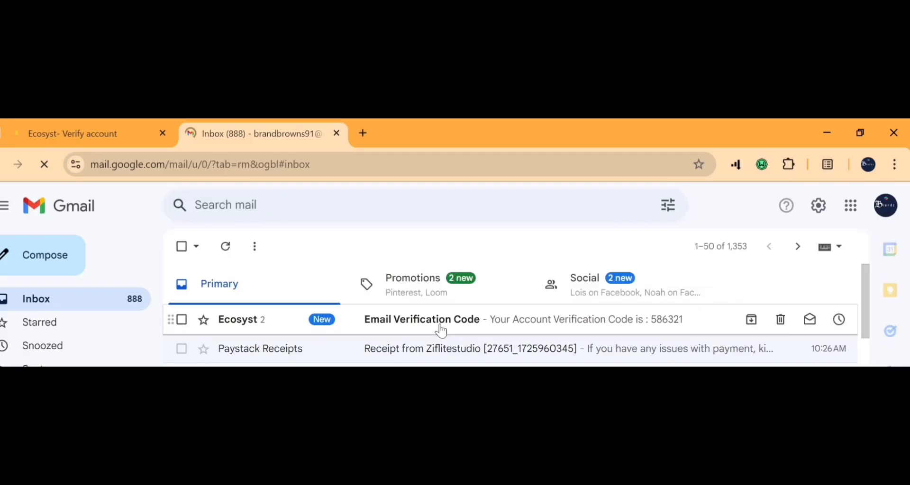
{"action": "left_click", "coordinate": [442, 332]}
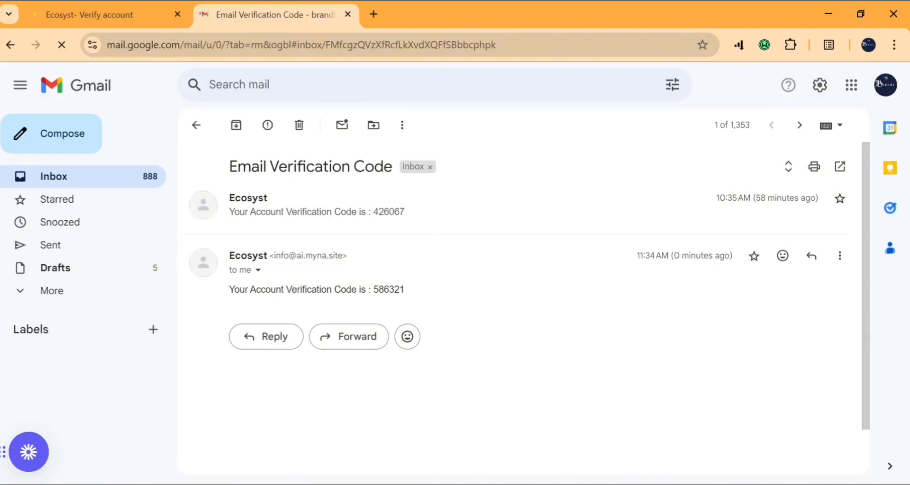
{"action": "left_click_drag", "start_coordinate": [372, 290], "coordinate": [423, 291]}
{"action": "key", "text": "ctrl+c"}
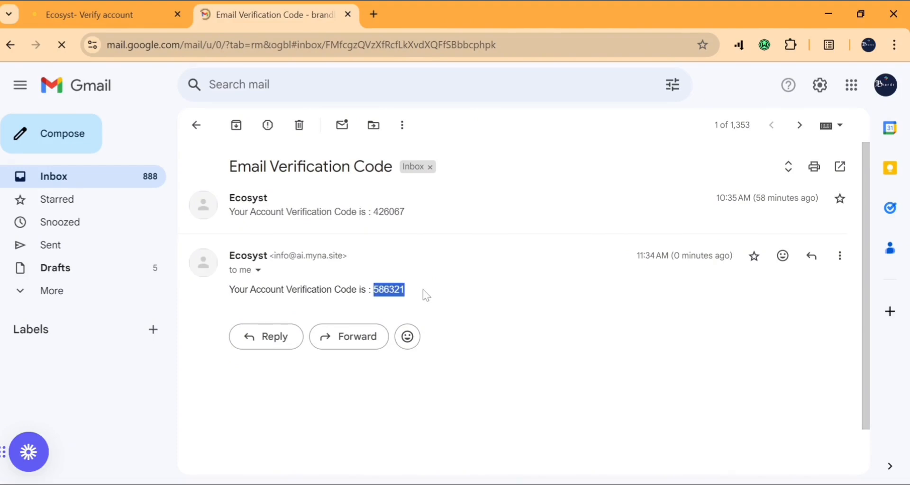
Paste the code into the site's Verification Code field and submit it
{"action": "left_click", "coordinate": [112, 10]}
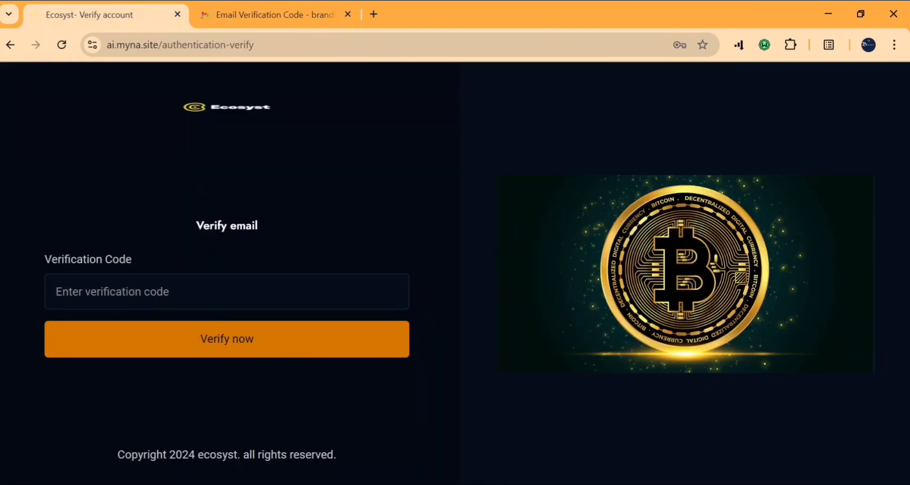
{"action": "left_click", "coordinate": [172, 292]}
{"action": "key", "text": "ctrl+v"}
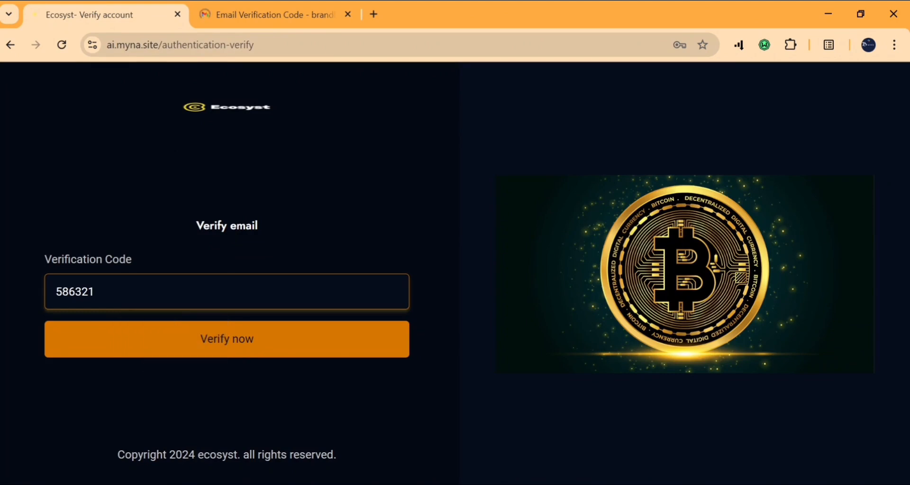
{"action": "left_click", "coordinate": [241, 349]}
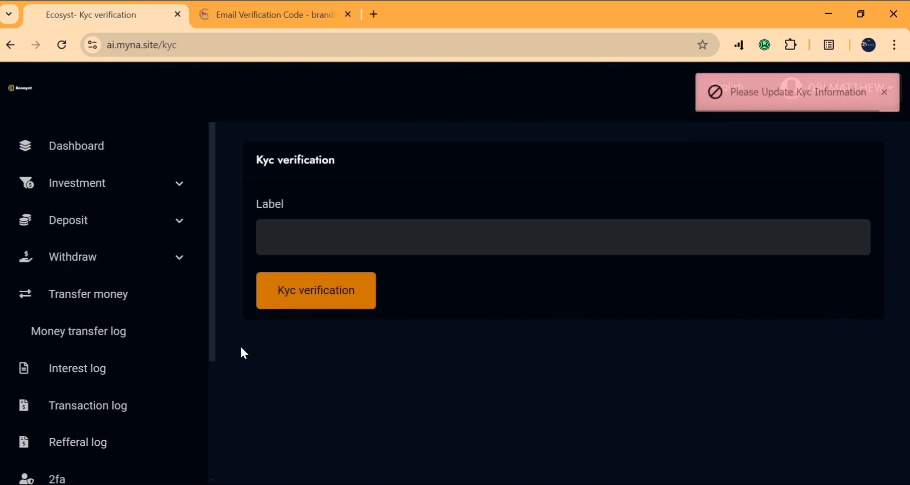
Fill in the KYC label value and submit it, then switch to the admin Dashboard window
{"action": "left_click", "coordinate": [299, 296]}
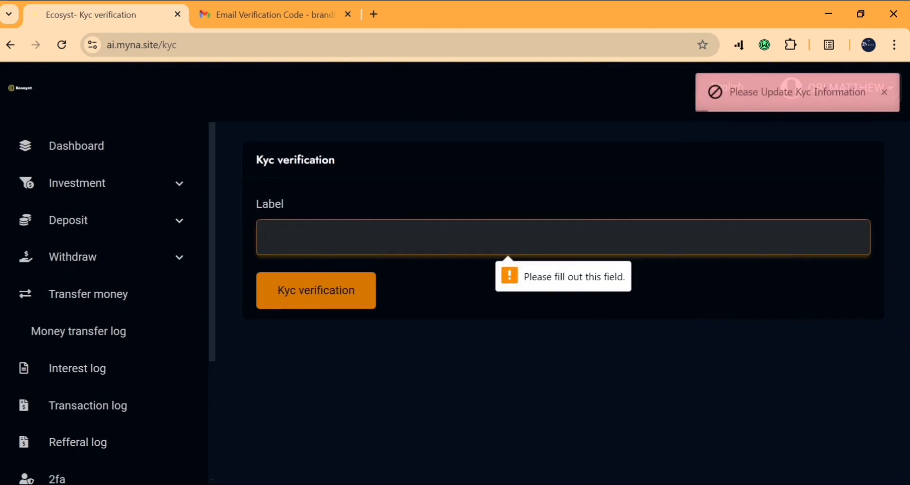
{"action": "type", "text": "vgyf"}
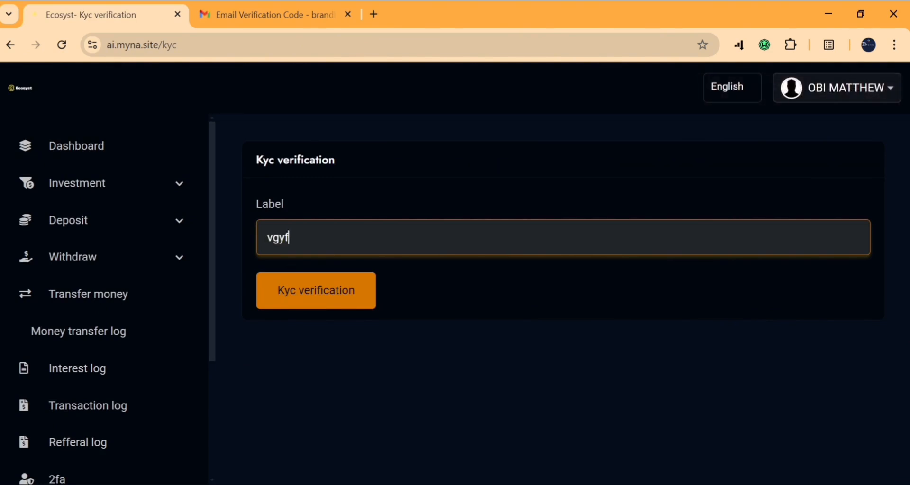
{"action": "type", "text": "65656576"}
{"action": "left_click", "coordinate": [328, 298]}
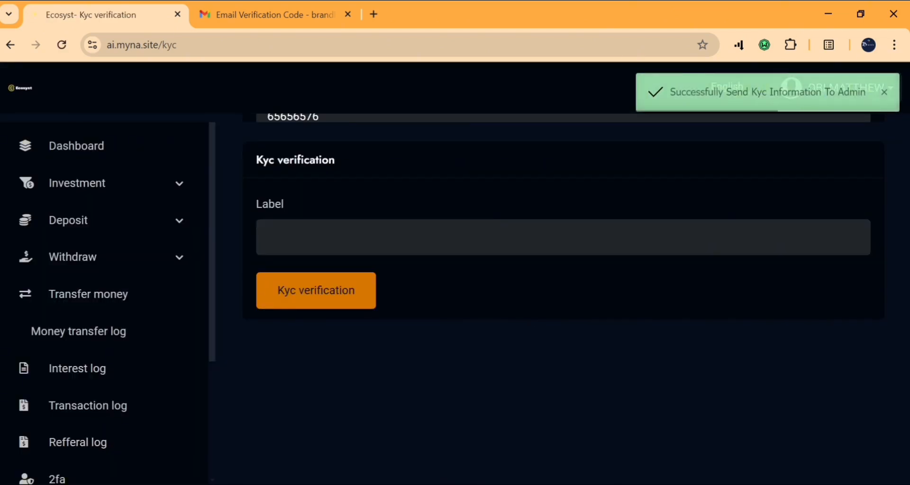
{"action": "key", "text": "alt+Tab"}
Approve the user's pending request under Manage users > Kyc request and confirm it
{"action": "scroll", "coordinate": [32, 345], "scroll_direction": "down", "scroll_amount": 3}
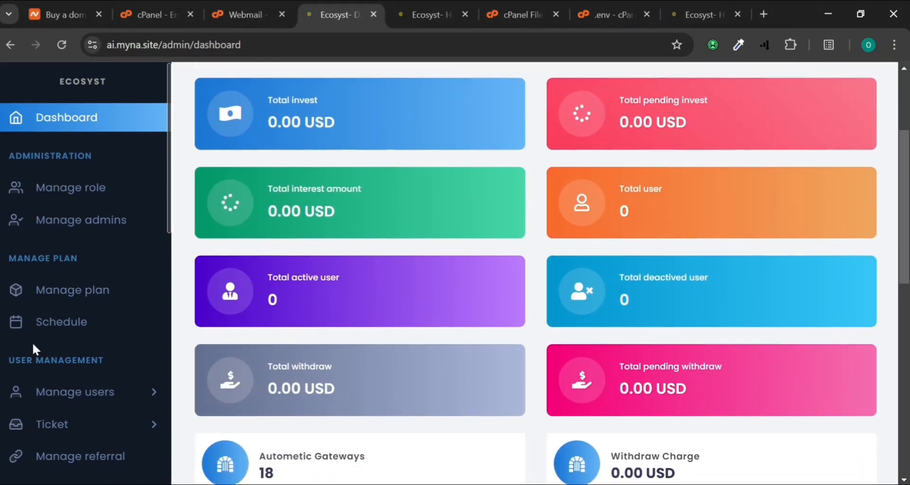
{"action": "scroll", "coordinate": [32, 342], "scroll_direction": "down", "scroll_amount": 3}
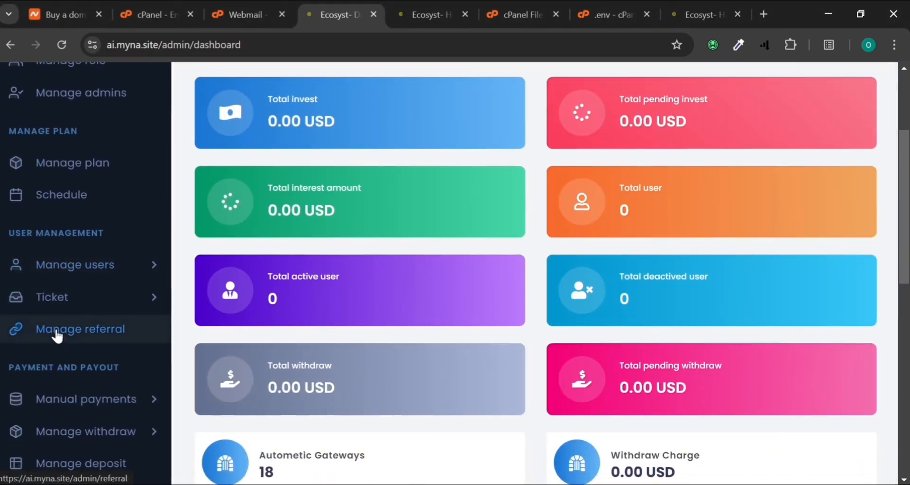
{"action": "left_click", "coordinate": [53, 271]}
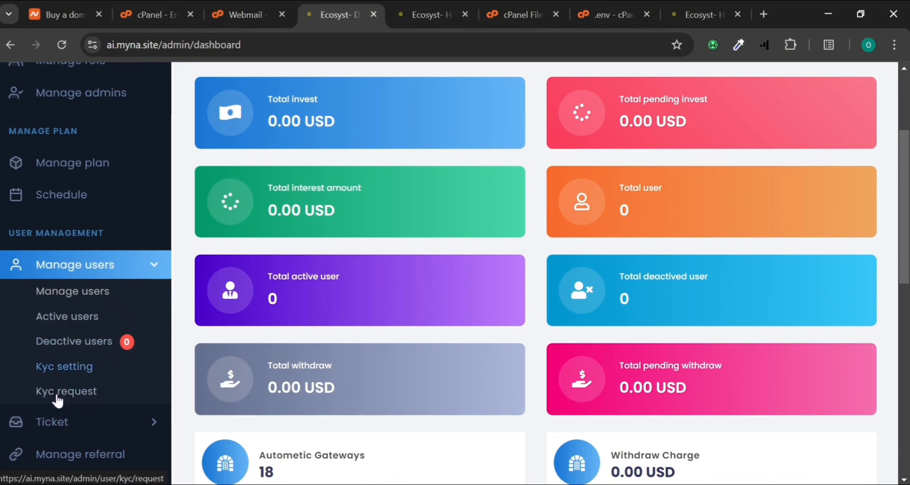
{"action": "left_click", "coordinate": [56, 394]}
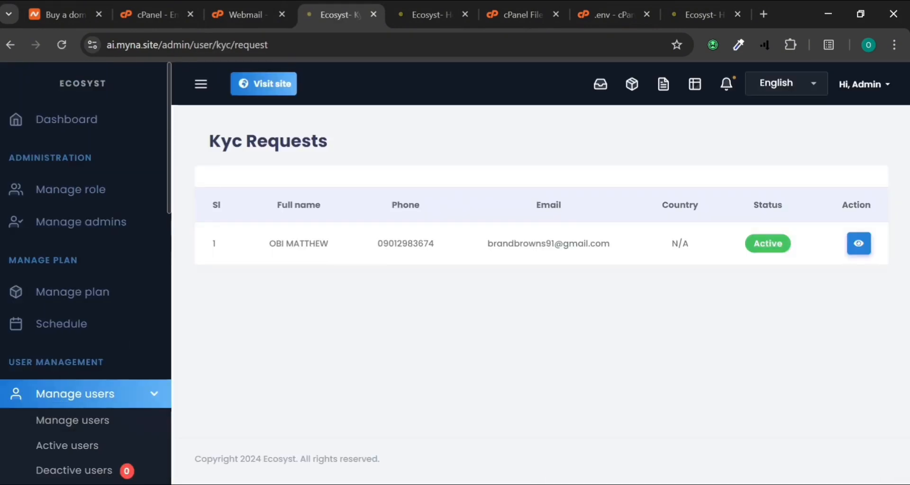
{"action": "left_click", "coordinate": [862, 248]}
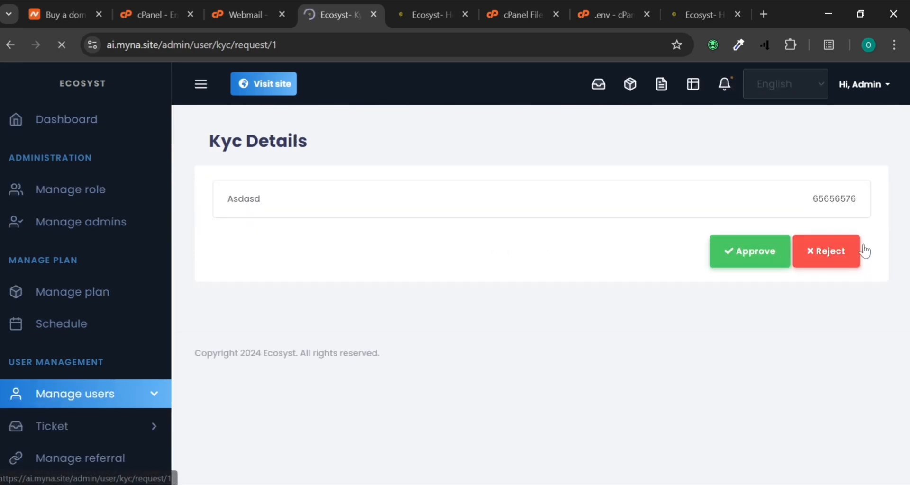
{"action": "left_click", "coordinate": [728, 250]}
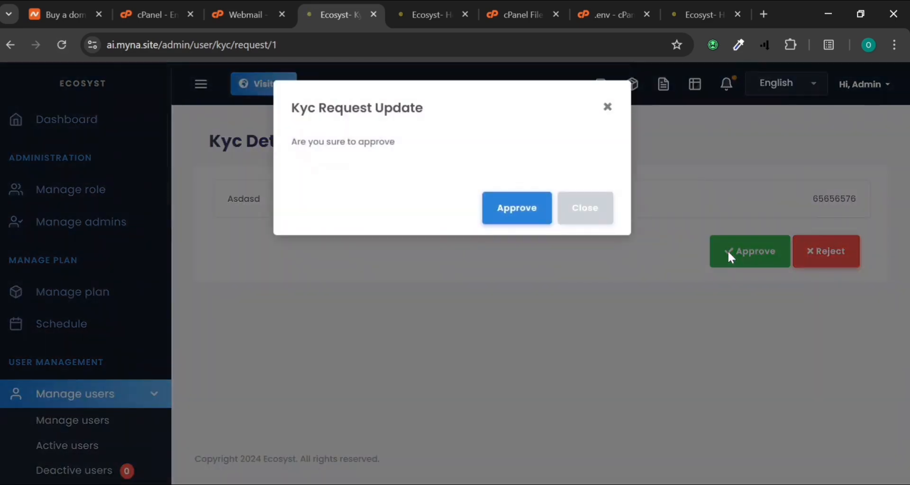
{"action": "left_click", "coordinate": [523, 206]}
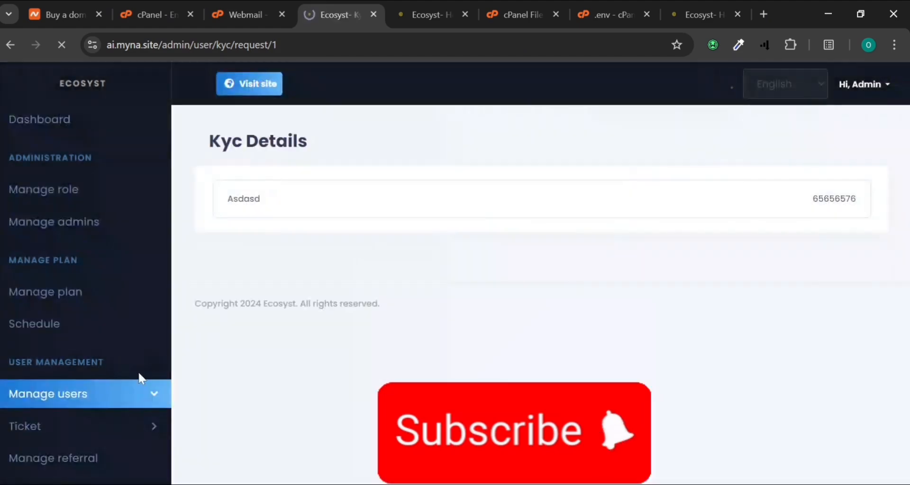
{"action": "scroll", "coordinate": [89, 362], "scroll_direction": "down", "scroll_amount": 2}
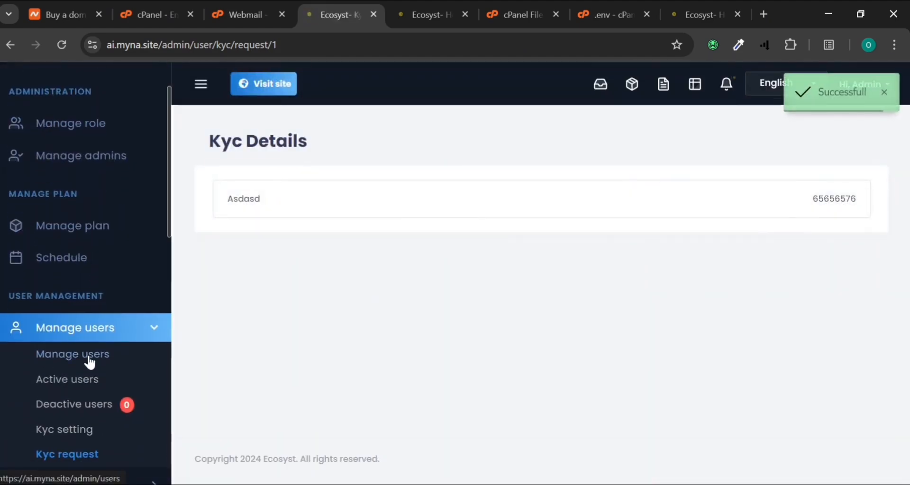
{"action": "left_click", "coordinate": [57, 427]}
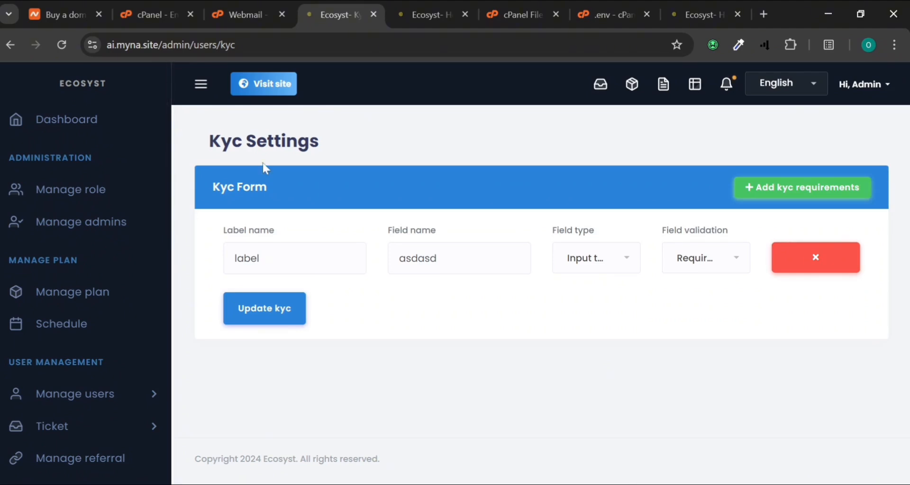
Inspect the KYC requirement row's label, field name, field type and validation options
{"action": "left_click", "coordinate": [265, 258]}
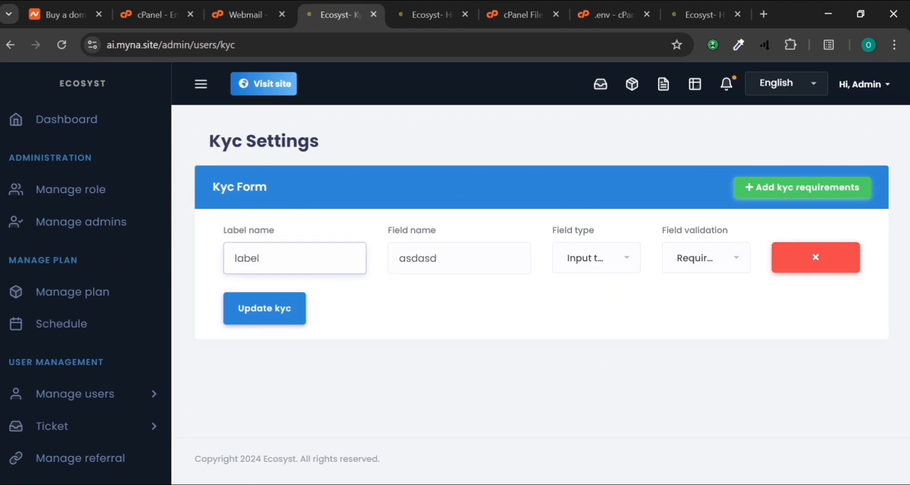
{"action": "key", "text": "ctrl+a"}
{"action": "left_click", "coordinate": [437, 258]}
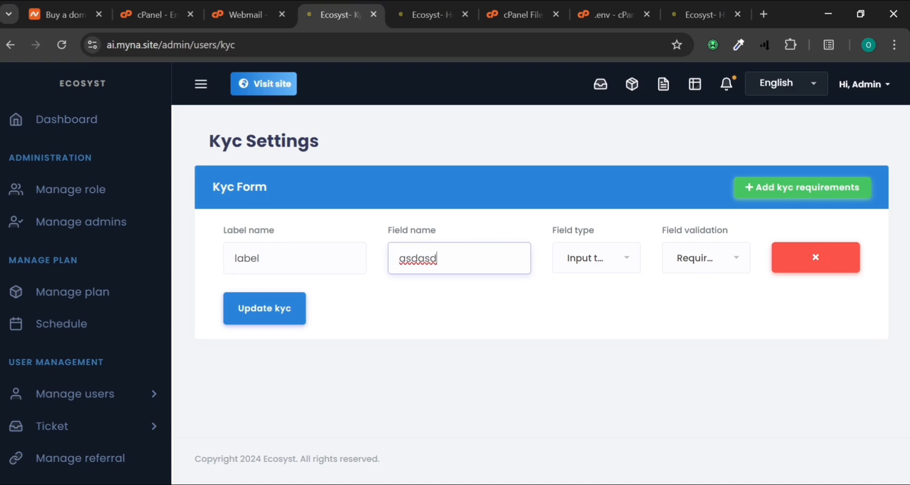
{"action": "left_click", "coordinate": [576, 279]}
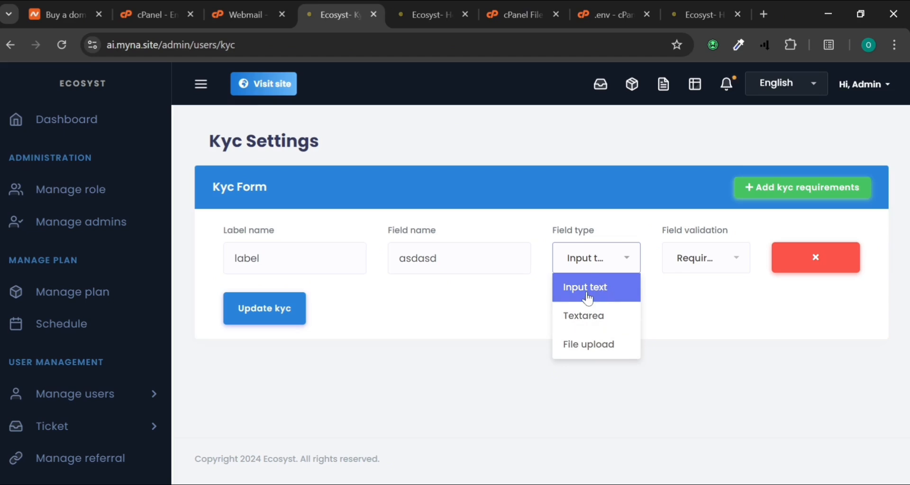
{"action": "left_click", "coordinate": [680, 269]}
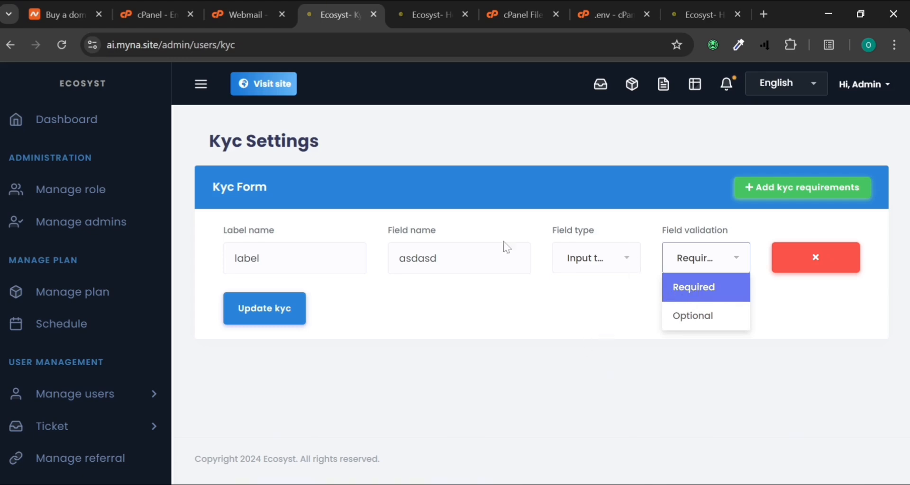
Add two KYC requirement rows and delete two, leaving one blank requirement row
{"action": "left_click", "coordinate": [782, 195]}
{"action": "left_click", "coordinate": [784, 196]}
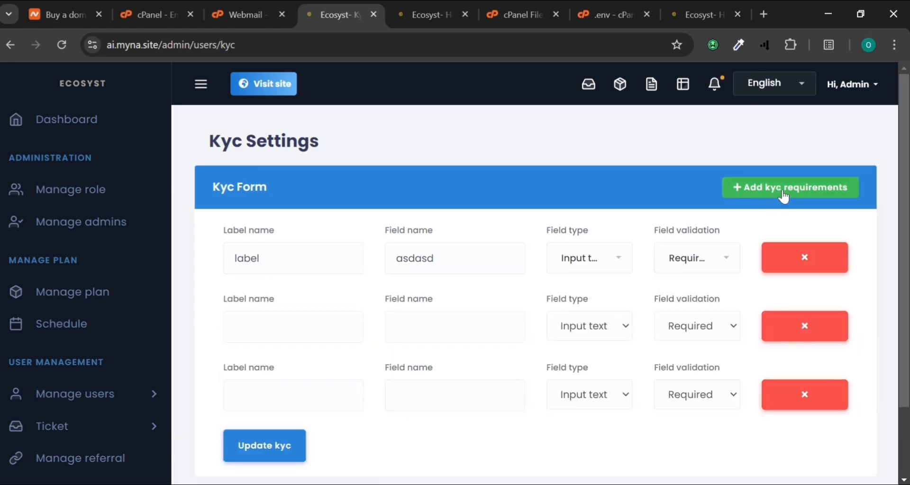
{"action": "left_click", "coordinate": [790, 266]}
{"action": "left_click", "coordinate": [791, 269]}
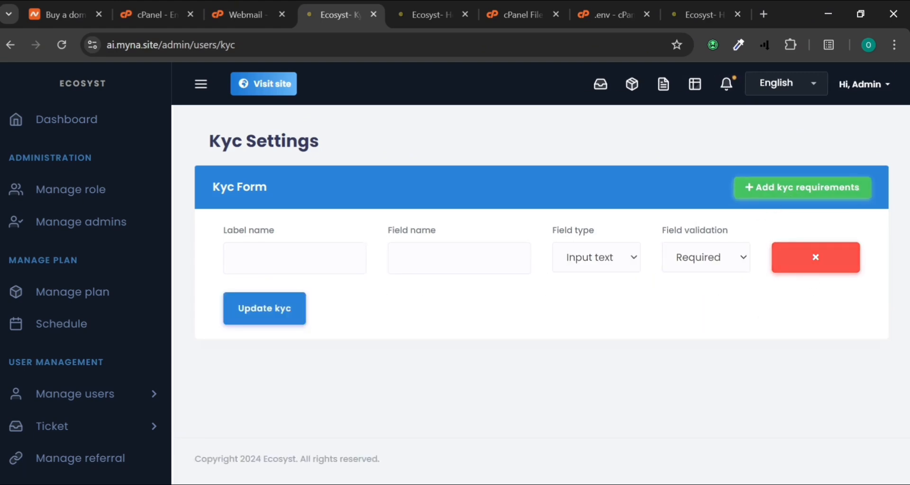
{"action": "key", "text": "alt+Tab"}
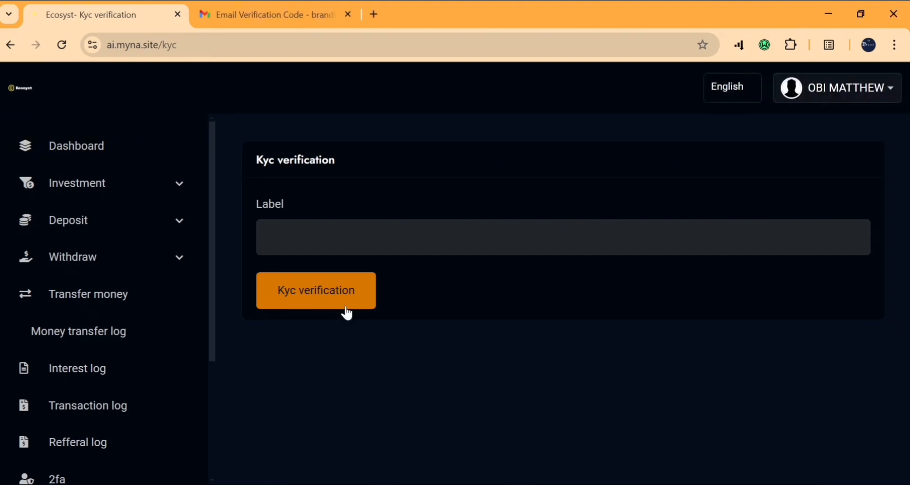
Reload the user's KYC page to confirm it is already verified, then expand Deposit
{"action": "left_click", "coordinate": [62, 45]}
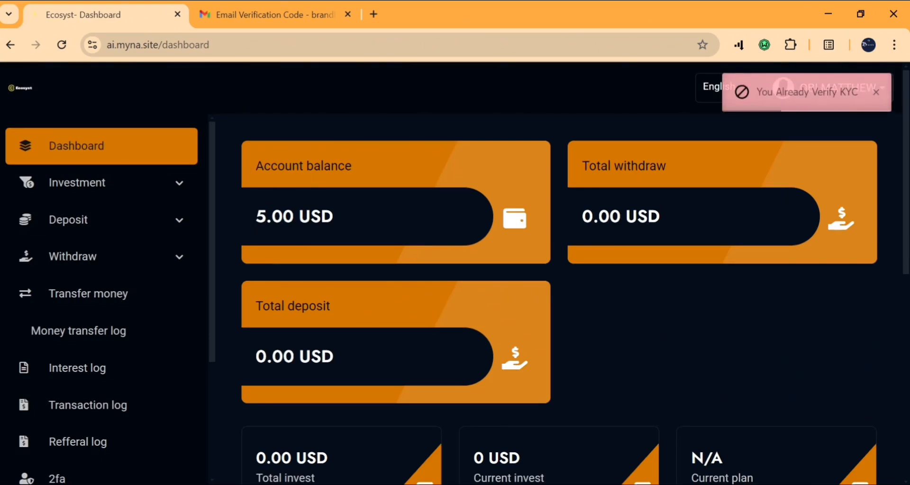
{"action": "scroll", "coordinate": [582, 287], "scroll_direction": "down", "scroll_amount": 5}
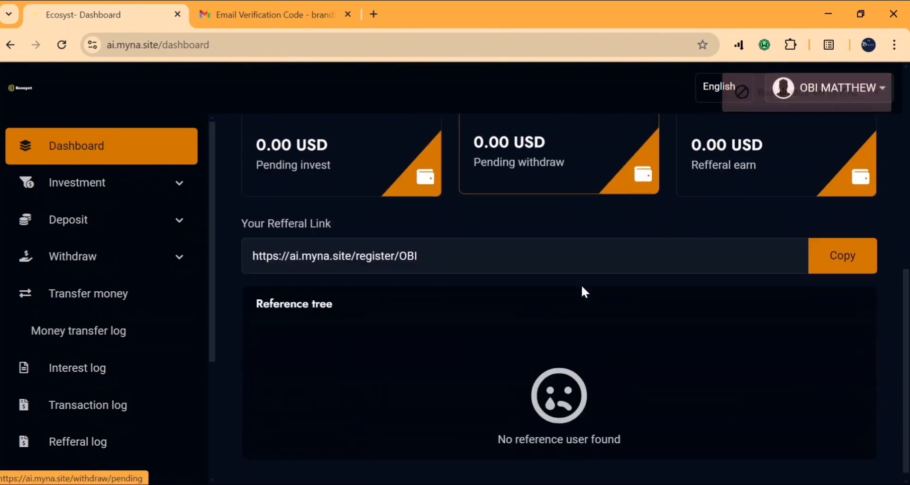
{"action": "left_click", "coordinate": [89, 235]}
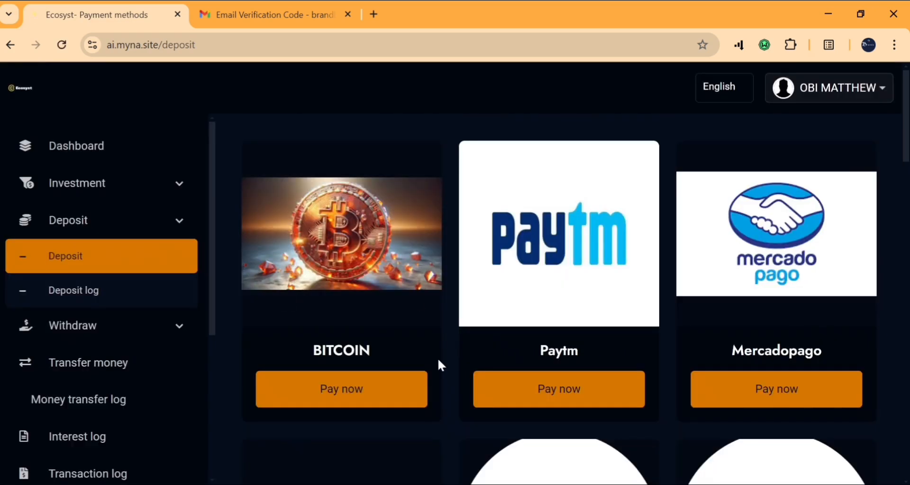
{"action": "scroll", "coordinate": [437, 357], "scroll_direction": "down", "scroll_amount": 20}
{"action": "scroll", "coordinate": [437, 358], "scroll_direction": "up", "scroll_amount": 20}
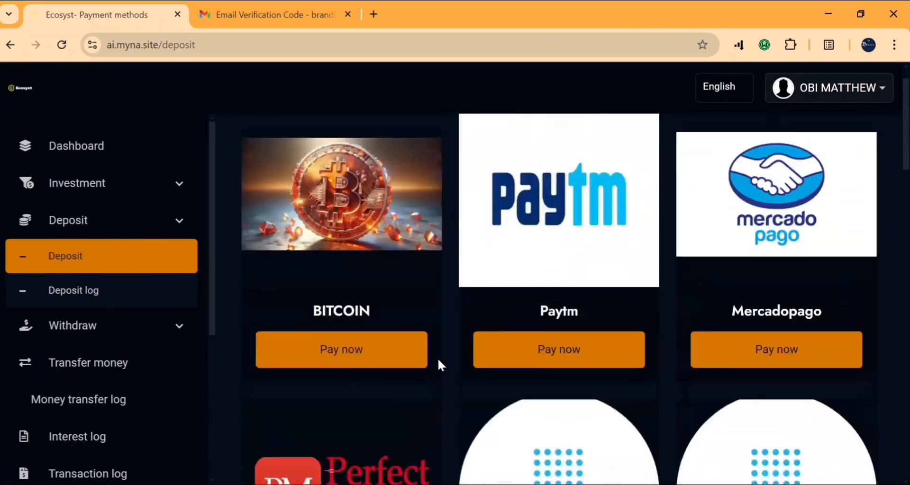
{"action": "scroll", "coordinate": [437, 358], "scroll_direction": "up", "scroll_amount": 1}
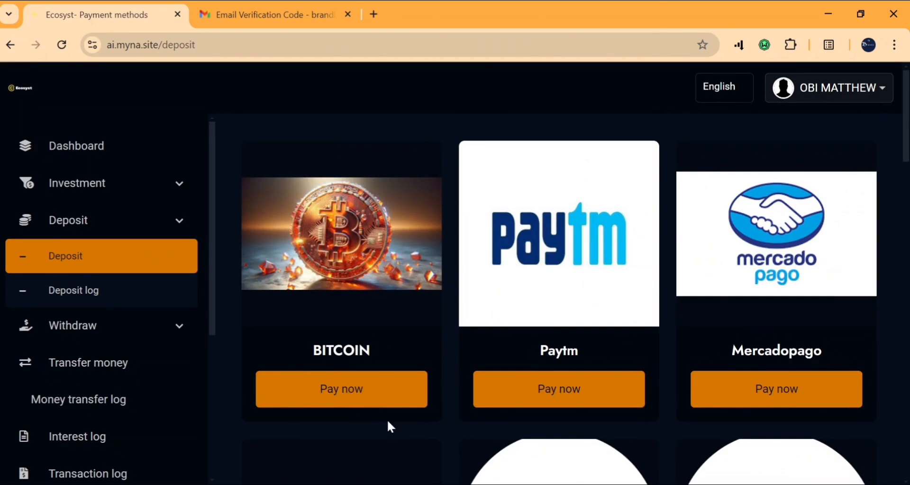
Start a BITCOIN deposit, entering 1 in the amount field, and submit it
{"action": "left_click", "coordinate": [358, 403]}
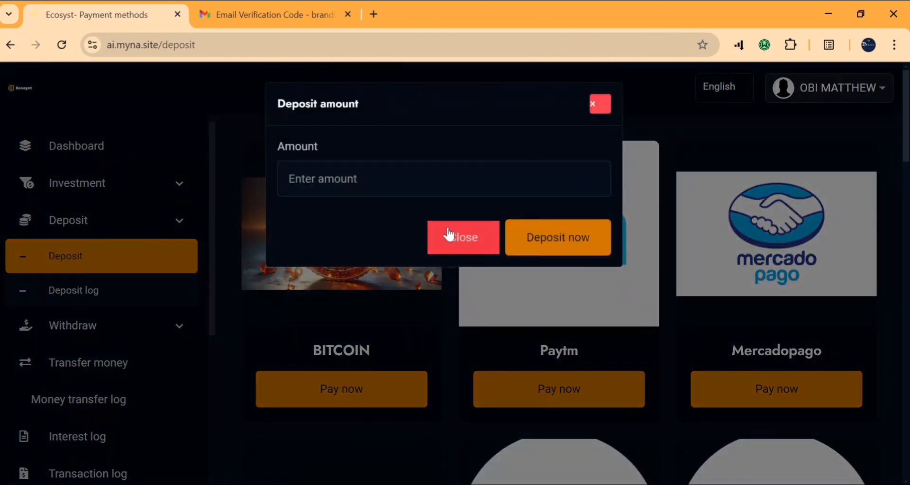
{"action": "left_click", "coordinate": [288, 179]}
{"action": "type", "text": "100"}
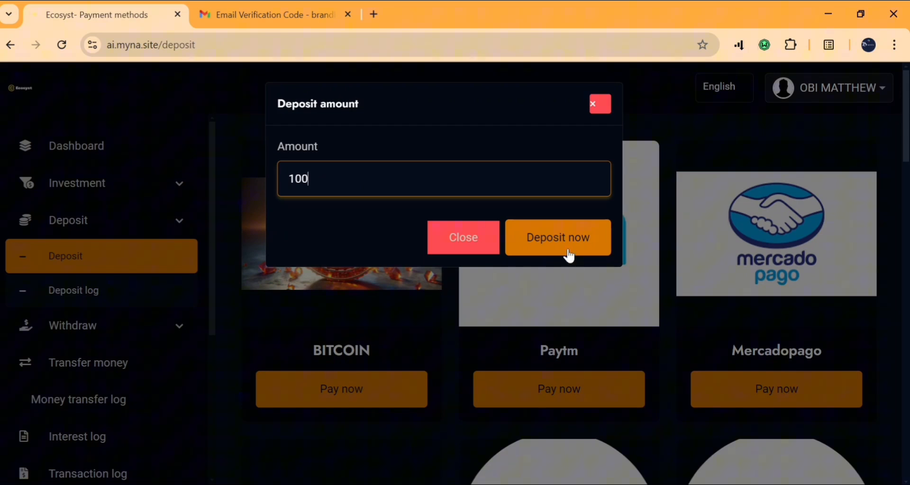
{"action": "left_click", "coordinate": [568, 252]}
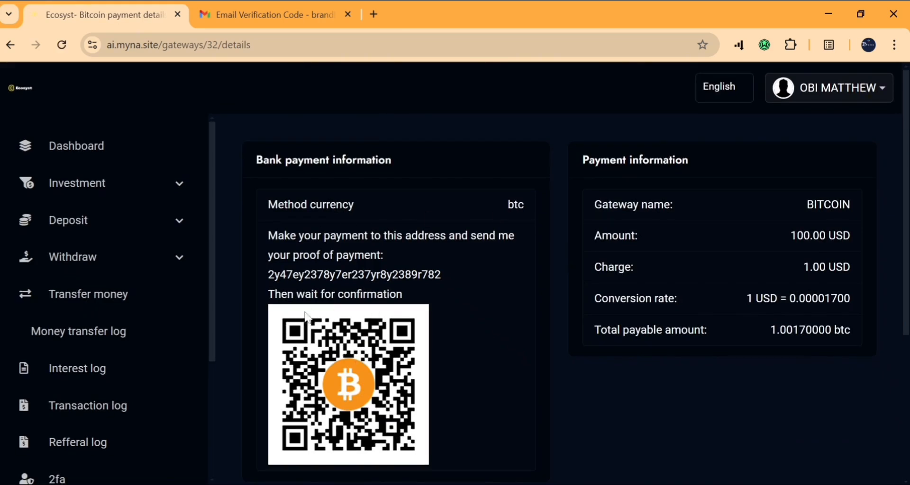
Attach btc code.png as proof of payment and submit the deposit
{"action": "scroll", "coordinate": [357, 351], "scroll_direction": "down", "scroll_amount": 1}
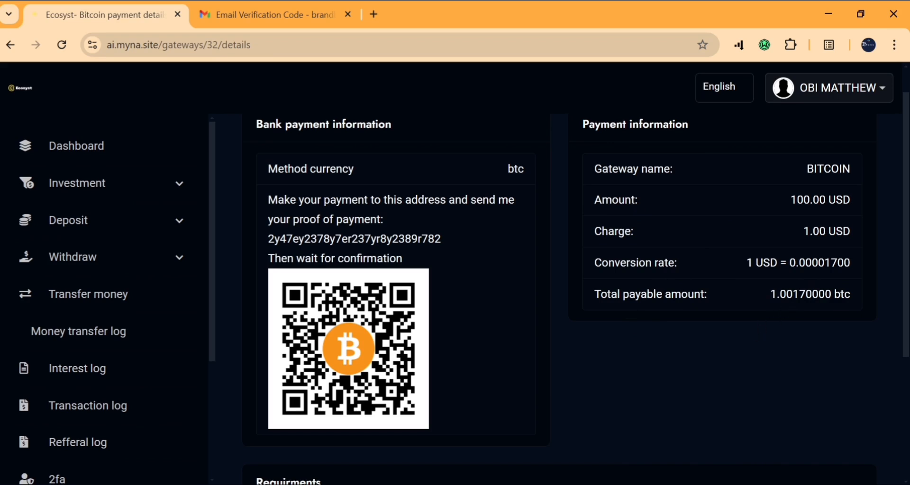
{"action": "scroll", "coordinate": [697, 388], "scroll_direction": "down", "scroll_amount": 4}
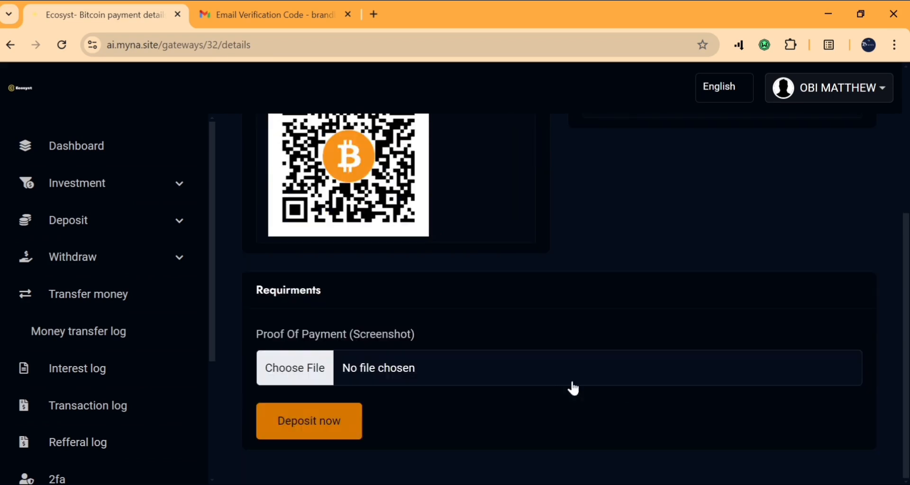
{"action": "left_click", "coordinate": [305, 369]}
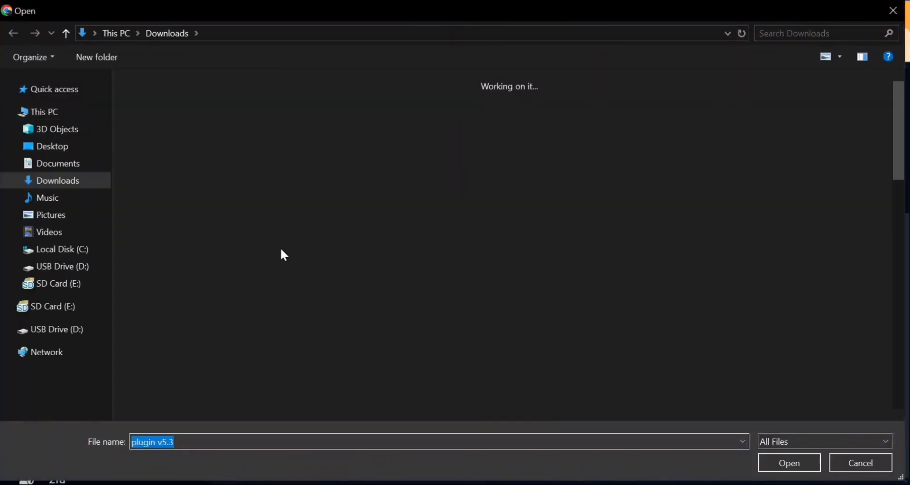
{"action": "double_click", "coordinate": [209, 182]}
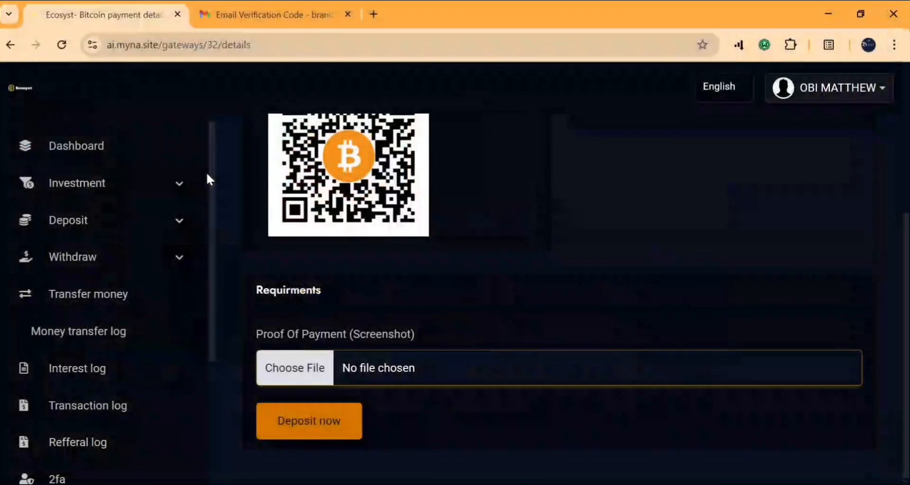
{"action": "left_click", "coordinate": [317, 425]}
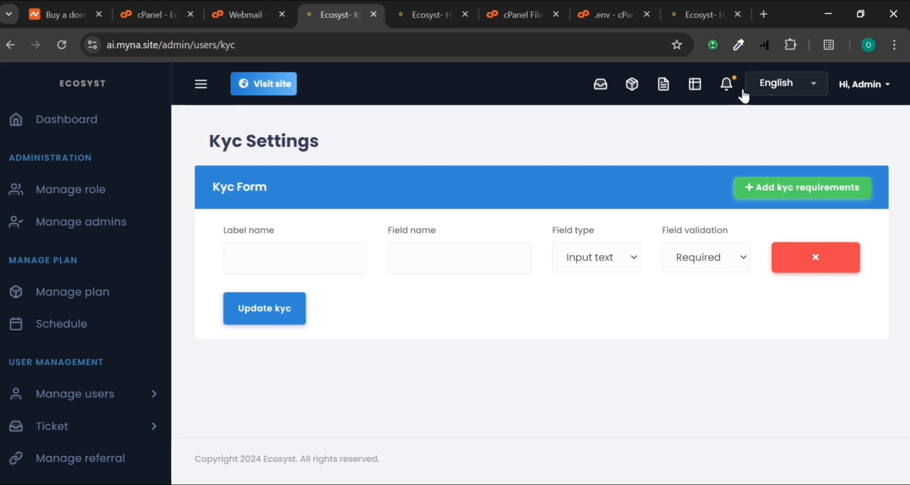
Check the new deposit notification and open the Deposit Log with the pending 100.00 USD deposit
{"action": "left_click", "coordinate": [730, 86]}
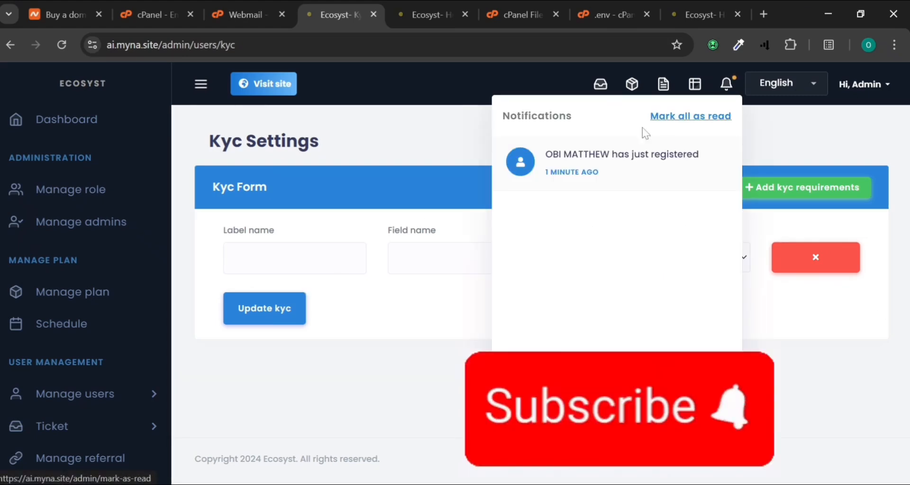
{"action": "left_click", "coordinate": [61, 45]}
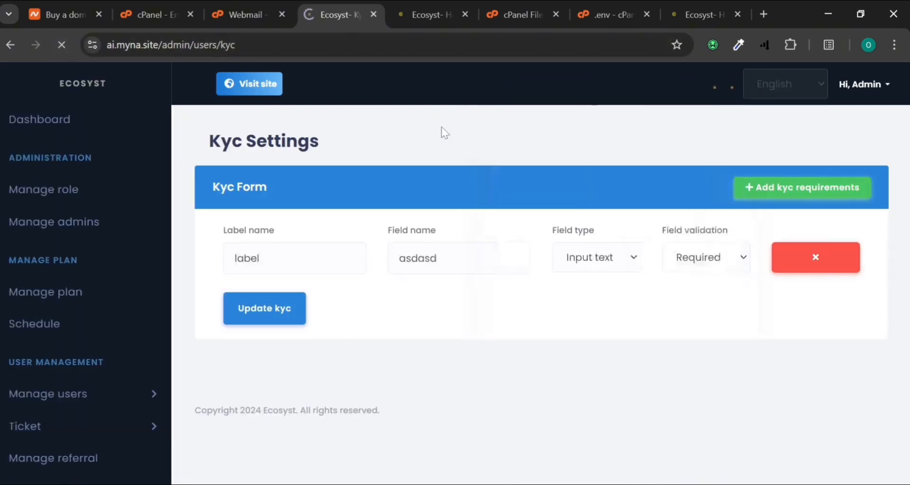
{"action": "left_click", "coordinate": [695, 85]}
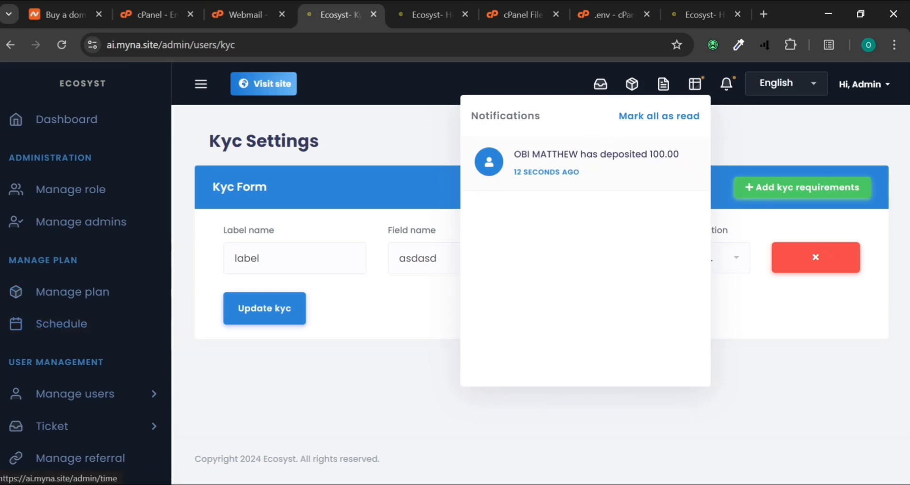
{"action": "scroll", "coordinate": [15, 365], "scroll_direction": "down", "scroll_amount": 2}
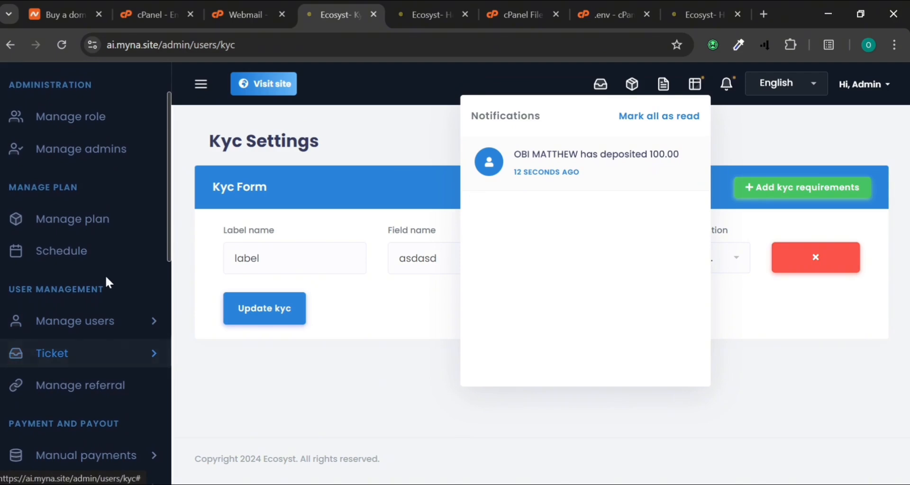
{"action": "scroll", "coordinate": [106, 275], "scroll_direction": "down", "scroll_amount": 3}
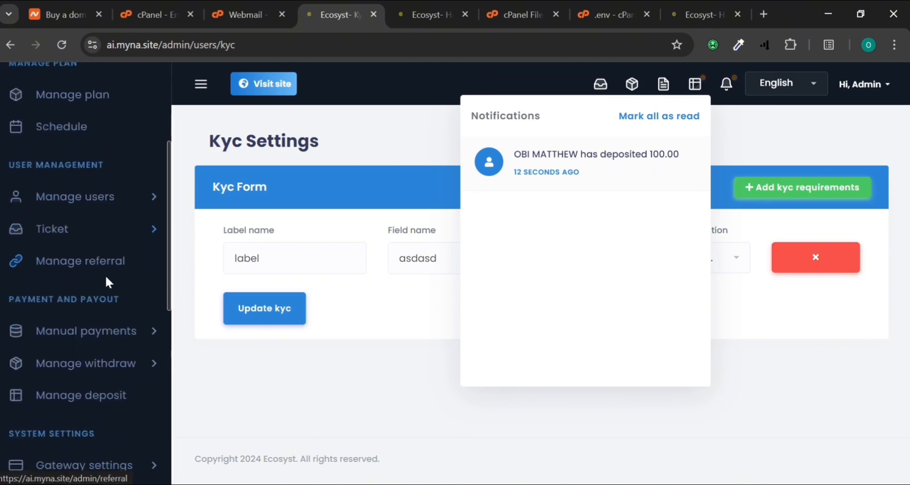
{"action": "left_click", "coordinate": [71, 379]}
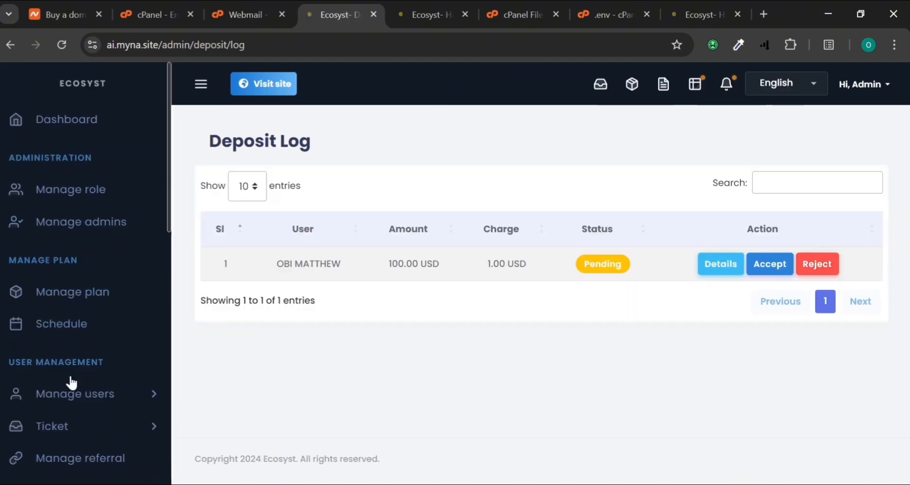
Accept the user's pending 100.00 USD deposit, then review its payment details and proof screenshot
{"action": "left_click", "coordinate": [768, 263]}
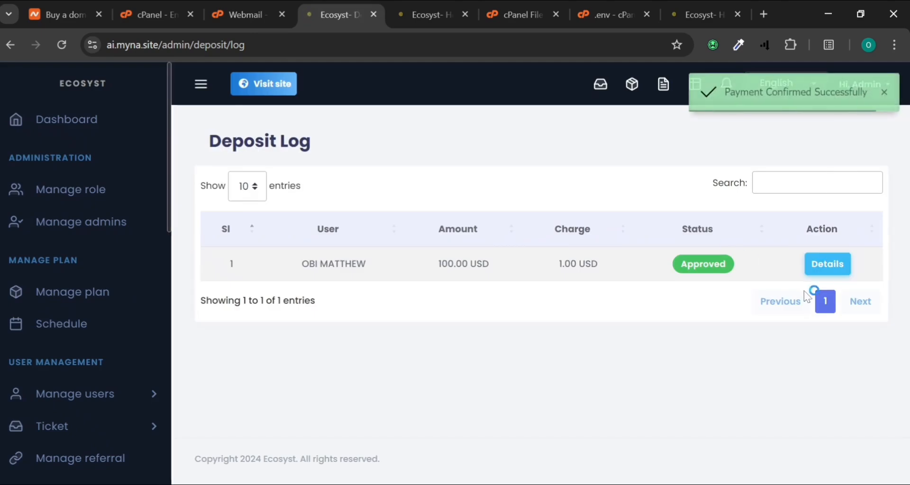
{"action": "left_click", "coordinate": [830, 268]}
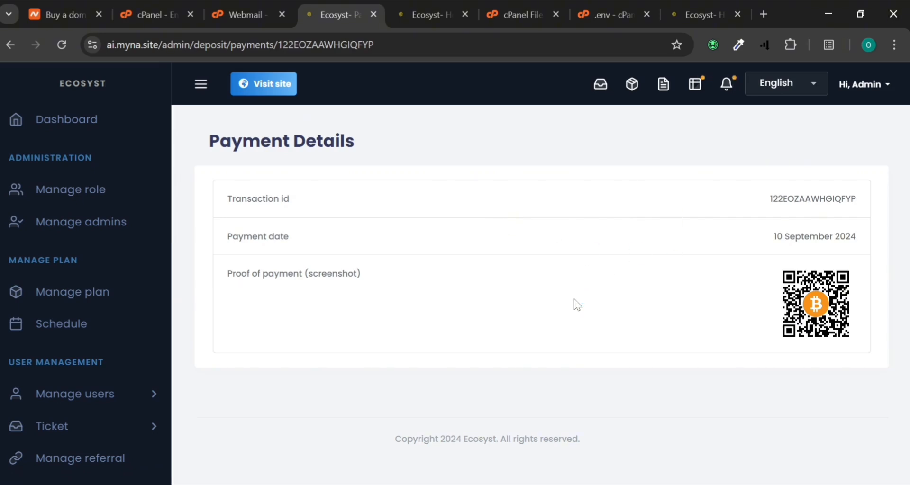
{"action": "key", "text": "alt+Tab"}
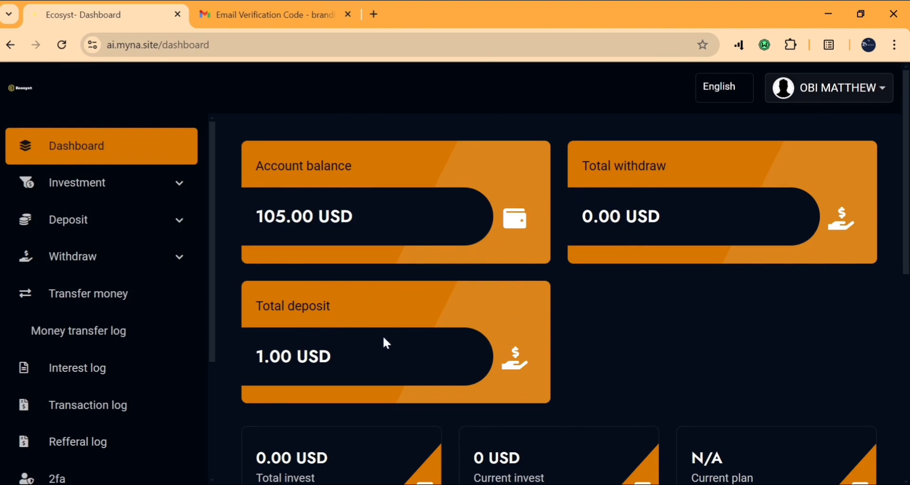
Expand Investment in the sidebar and scroll through the plan cards, including BIP MAX
{"action": "scroll", "coordinate": [385, 340], "scroll_direction": "down", "scroll_amount": 3}
{"action": "scroll", "coordinate": [407, 407], "scroll_direction": "down", "scroll_amount": 5}
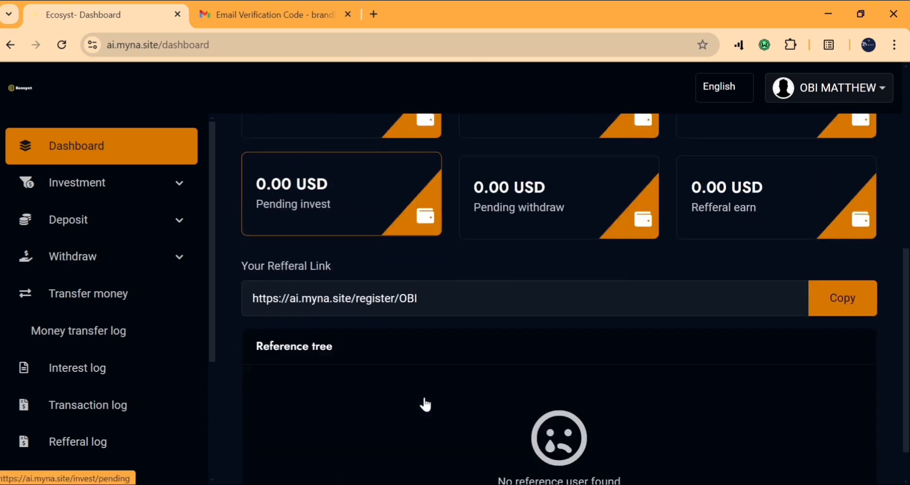
{"action": "scroll", "coordinate": [426, 405], "scroll_direction": "up", "scroll_amount": 3}
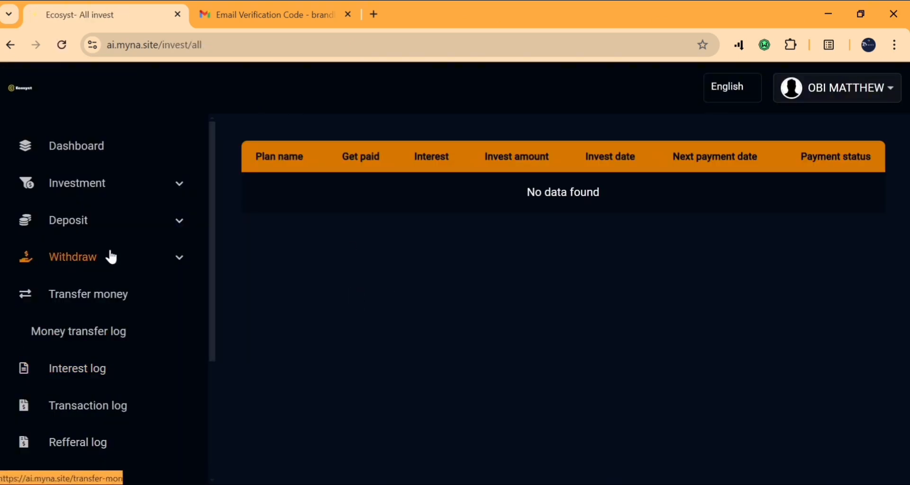
{"action": "left_click", "coordinate": [62, 188]}
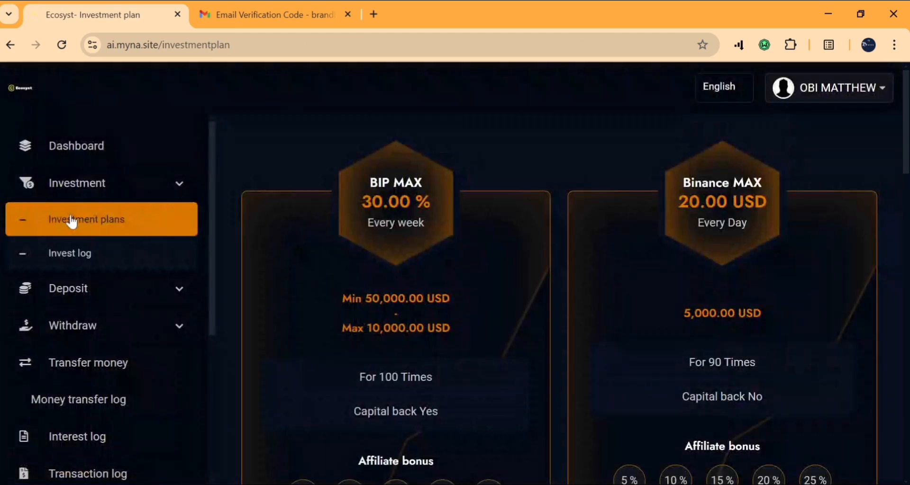
{"action": "scroll", "coordinate": [393, 311], "scroll_direction": "down", "scroll_amount": 4}
{"action": "scroll", "coordinate": [393, 309], "scroll_direction": "down", "scroll_amount": 3}
{"action": "scroll", "coordinate": [392, 309], "scroll_direction": "up", "scroll_amount": 5}
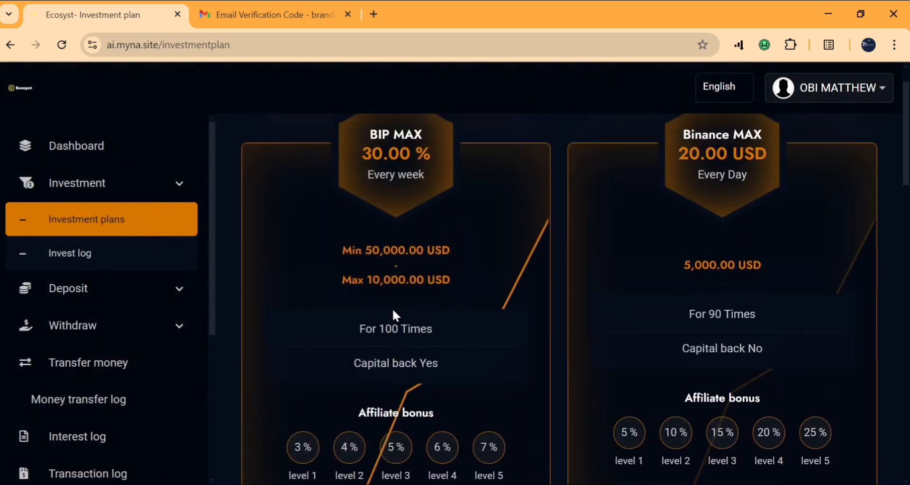
{"action": "scroll", "coordinate": [392, 309], "scroll_direction": "down", "scroll_amount": 8}
{"action": "scroll", "coordinate": [394, 313], "scroll_direction": "down", "scroll_amount": 3}
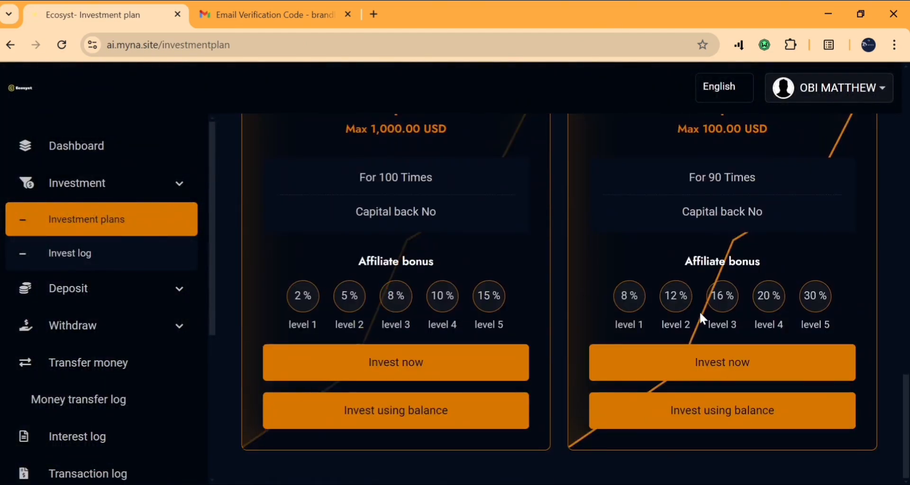
{"action": "scroll", "coordinate": [701, 316], "scroll_direction": "up", "scroll_amount": 2}
{"action": "scroll", "coordinate": [699, 311], "scroll_direction": "down", "scroll_amount": 1}
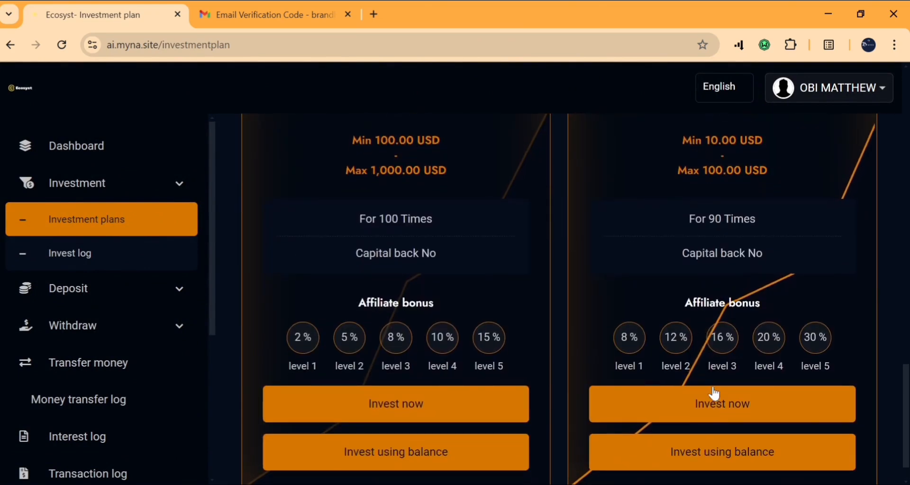
Invest 100 USD in the Platinum Max plan
{"action": "left_click", "coordinate": [702, 456]}
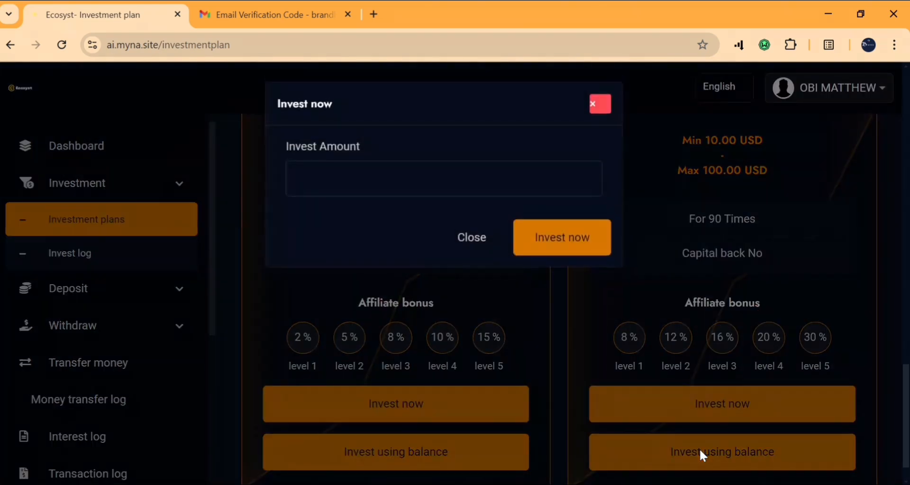
{"action": "left_click", "coordinate": [372, 179]}
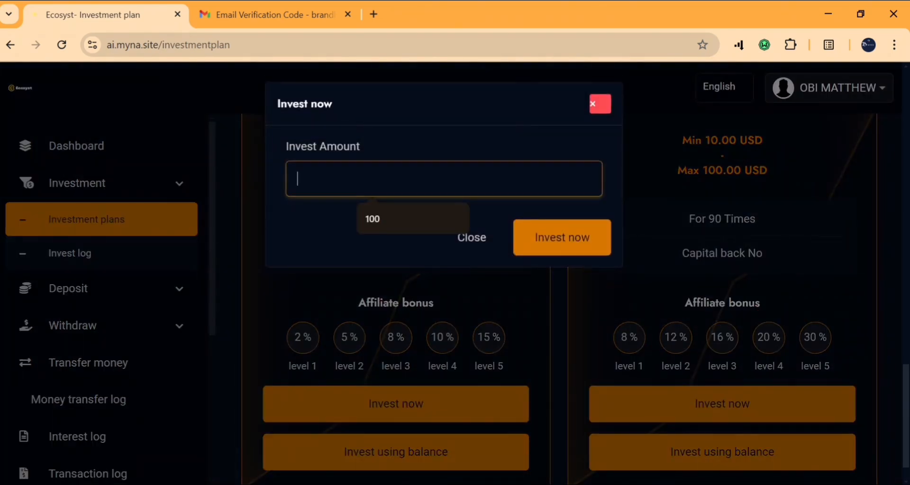
{"action": "left_click", "coordinate": [408, 217]}
{"action": "left_click", "coordinate": [548, 250]}
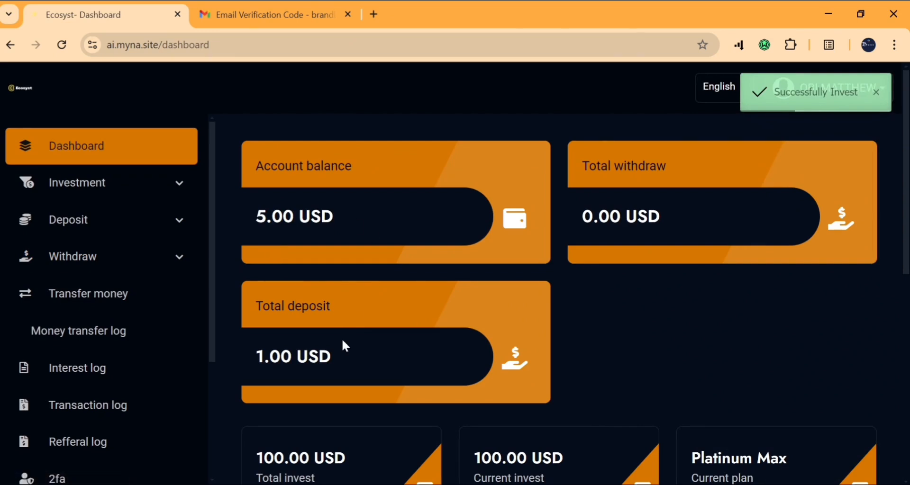
Refresh the dashboard and list all investments to confirm the 100 USD Platinum Max investment
{"action": "left_click", "coordinate": [69, 152]}
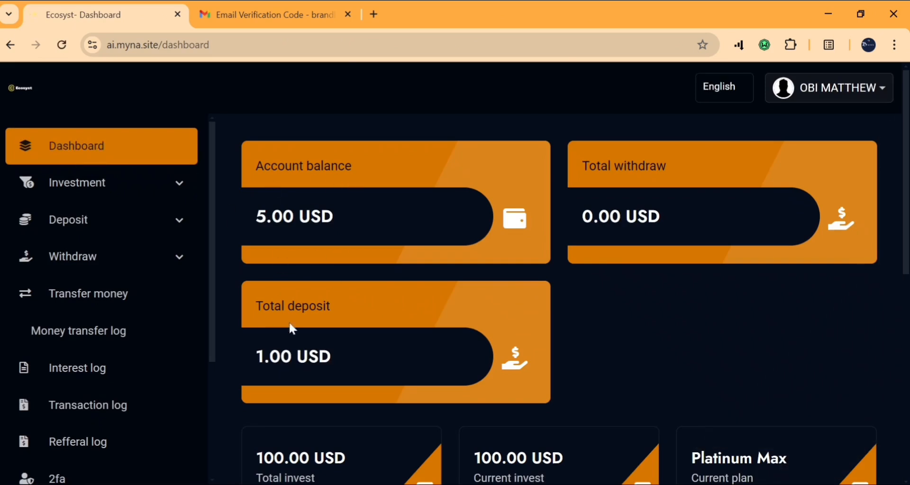
{"action": "scroll", "coordinate": [546, 273], "scroll_direction": "down", "scroll_amount": 3}
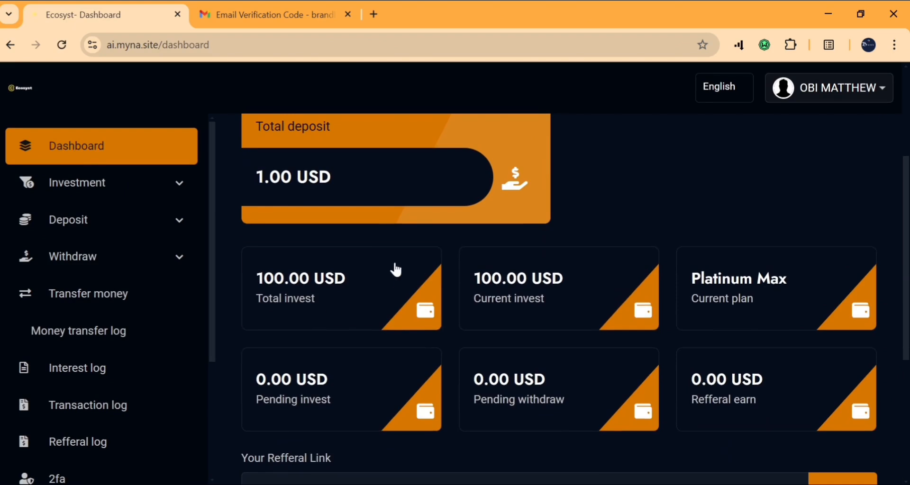
{"action": "left_click", "coordinate": [345, 287]}
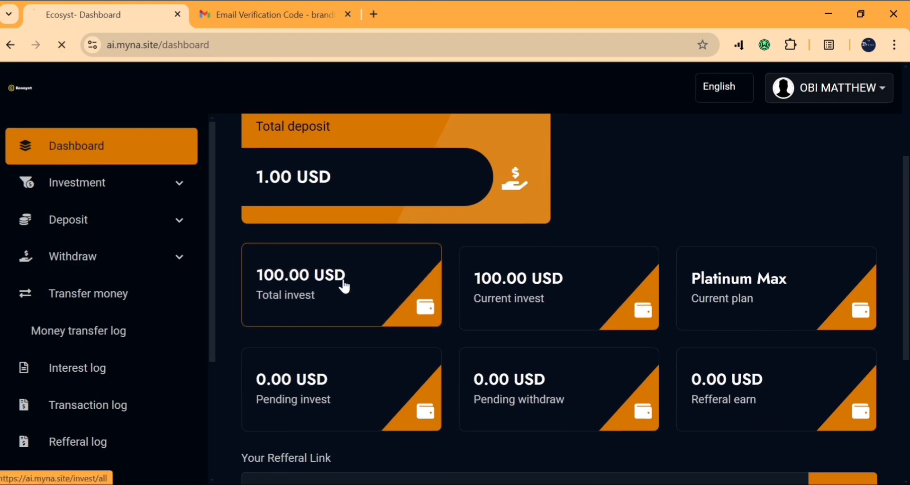